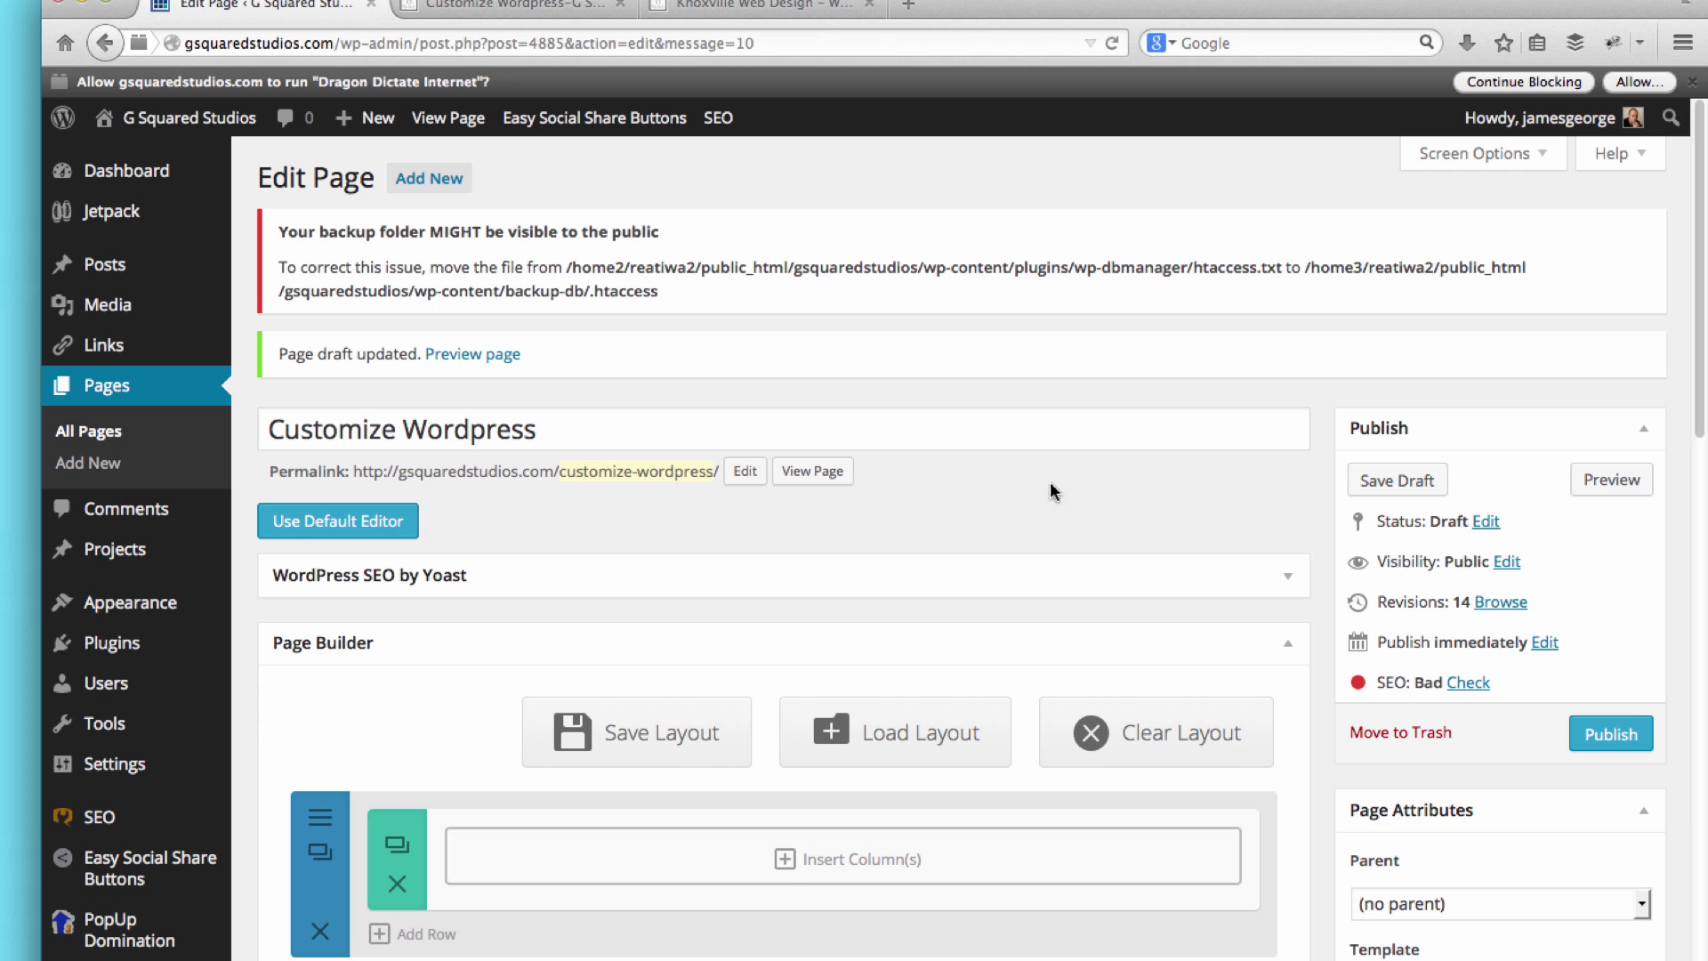
scroll(941, 479, "down", 5)
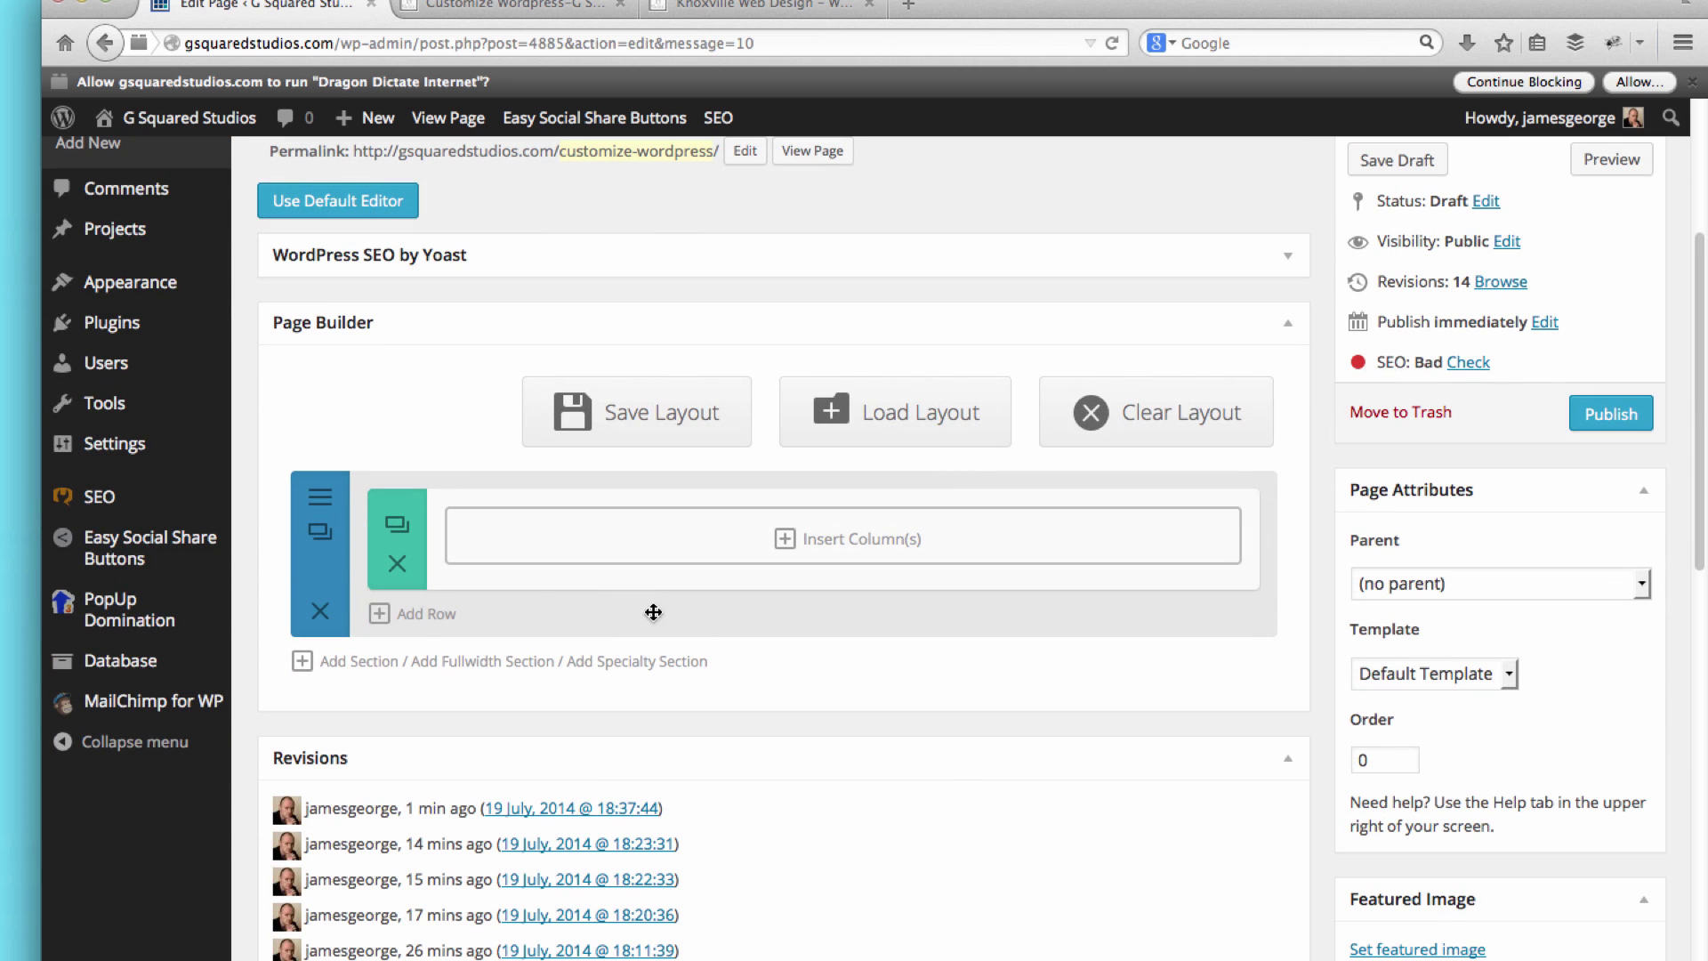
scroll(760, 265, "up", 5)
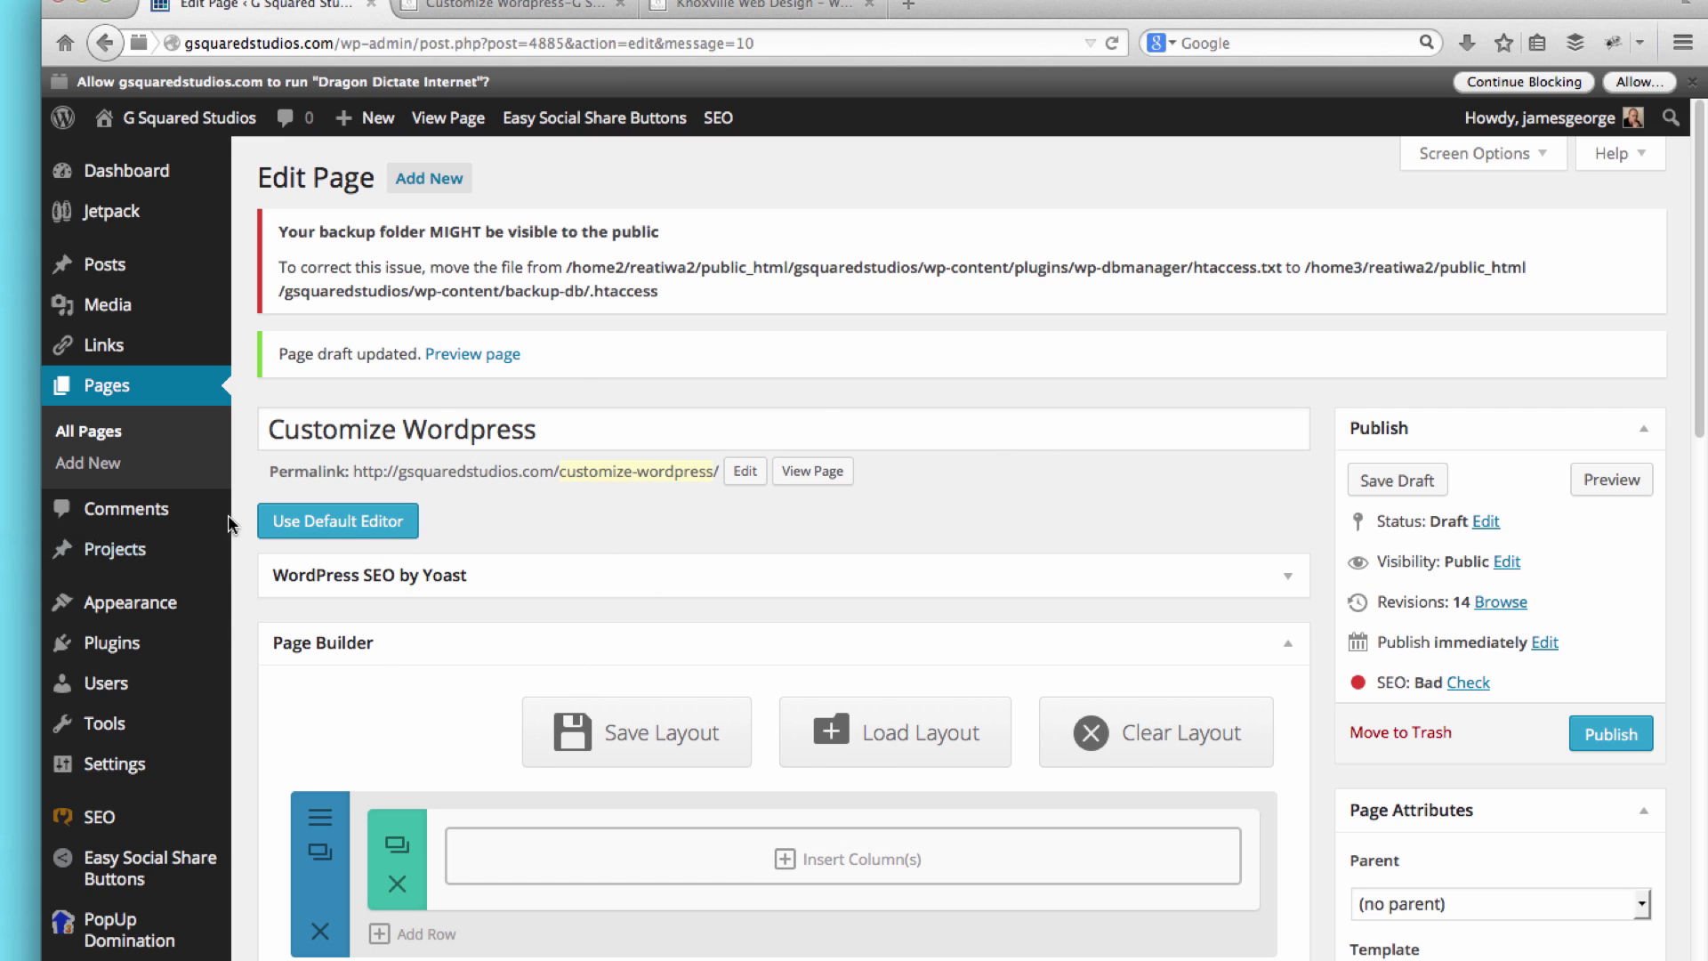
scroll(698, 497, "down", 2)
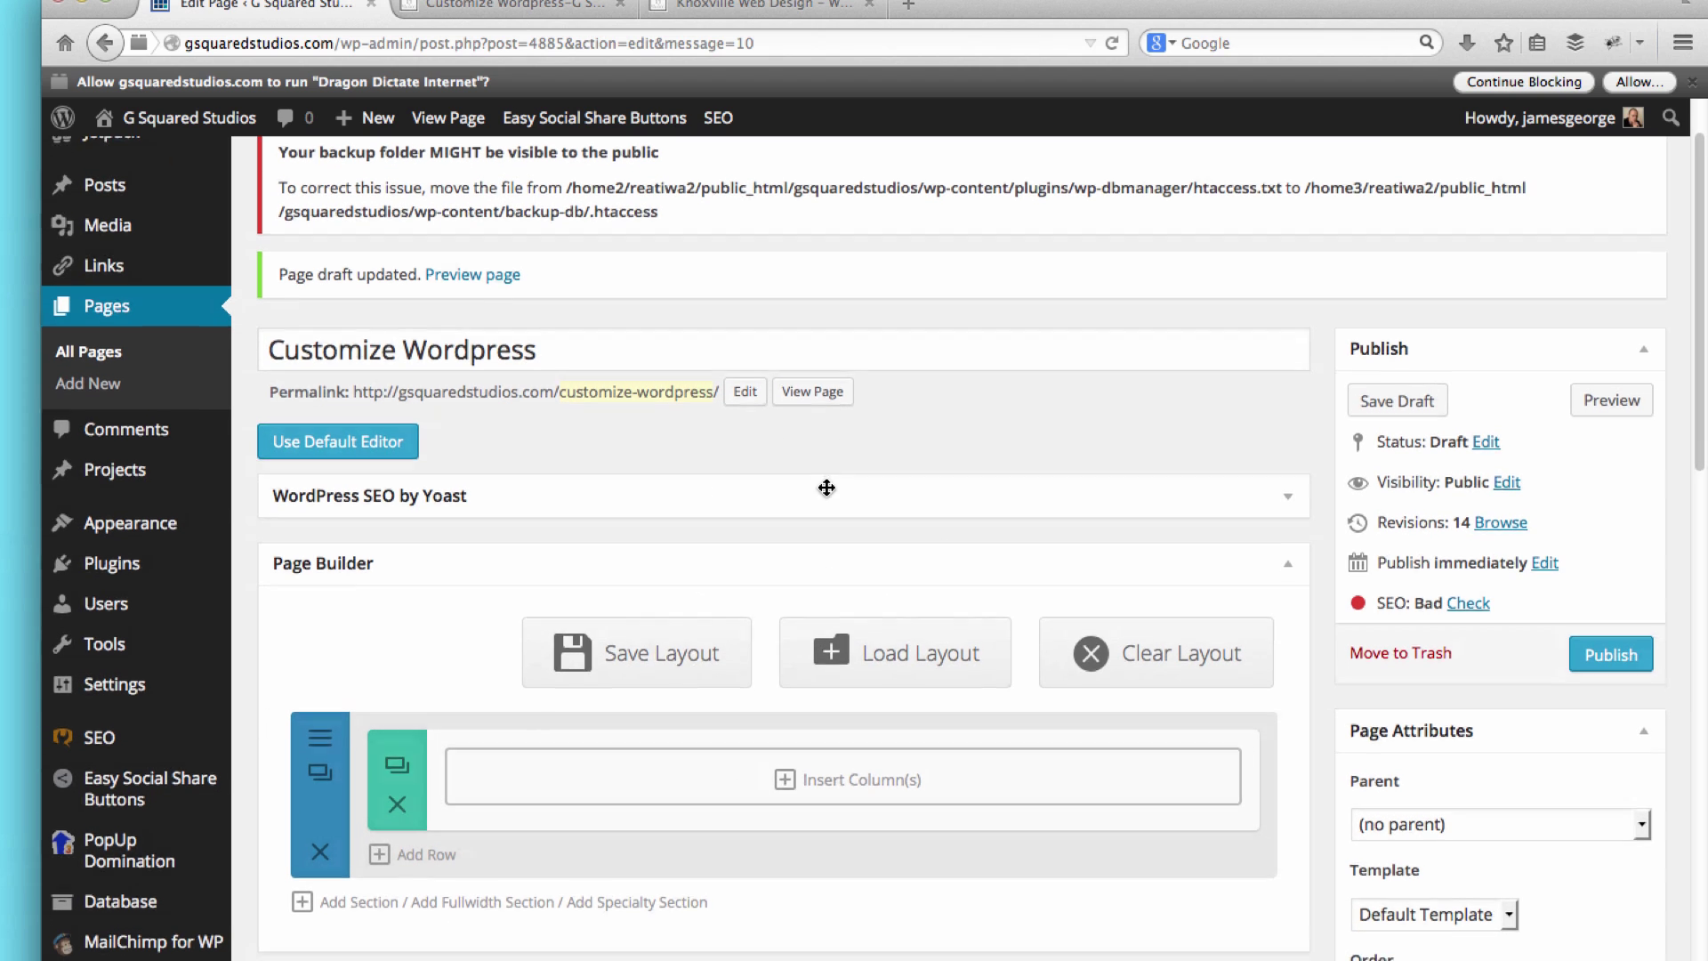
scroll(823, 488, "down", 6)
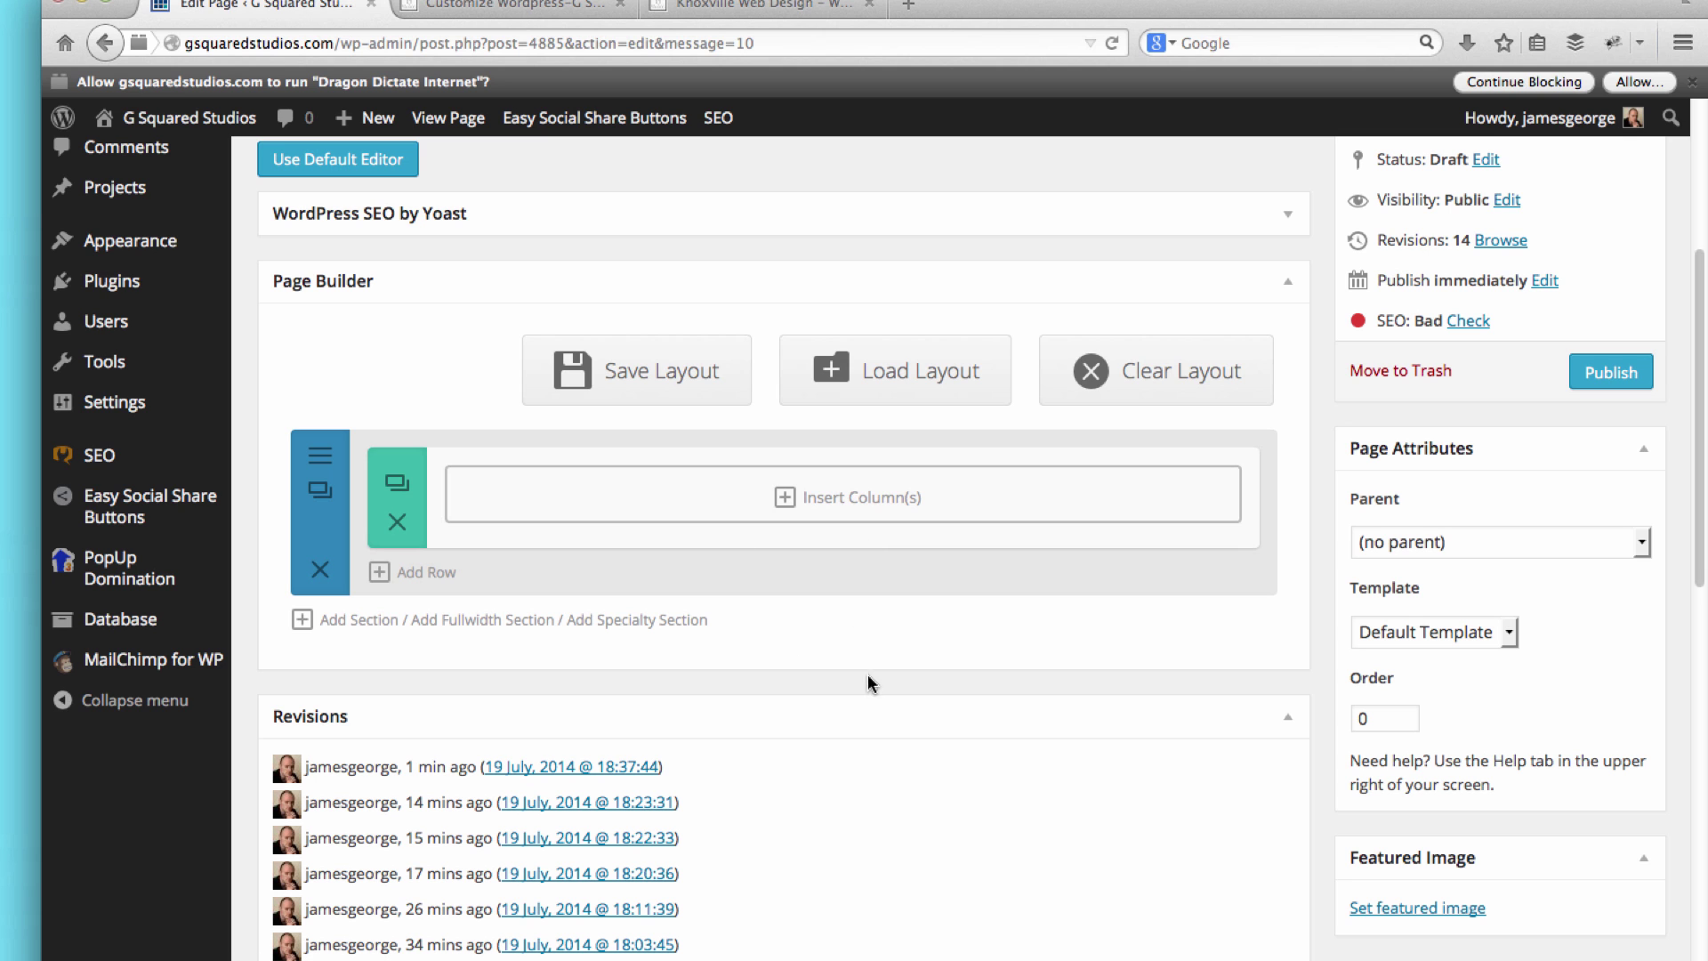
Step: Give the empty row a single full-width column and add a Blurb module to it
left_click(784, 501)
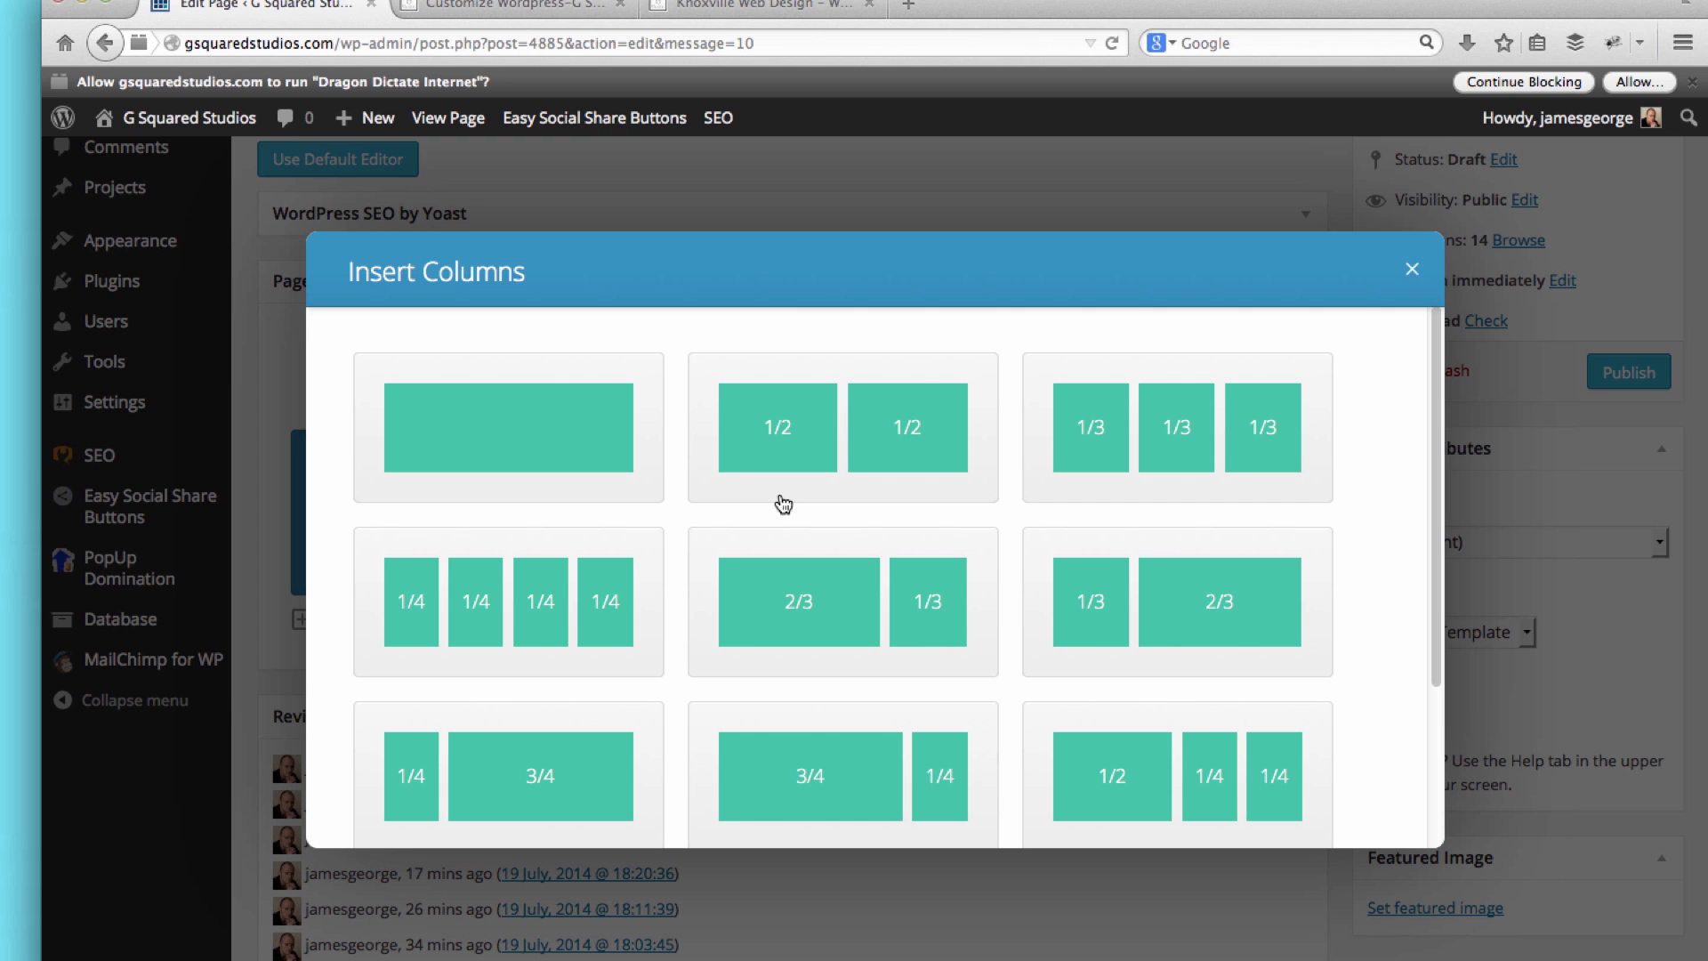
left_click(536, 443)
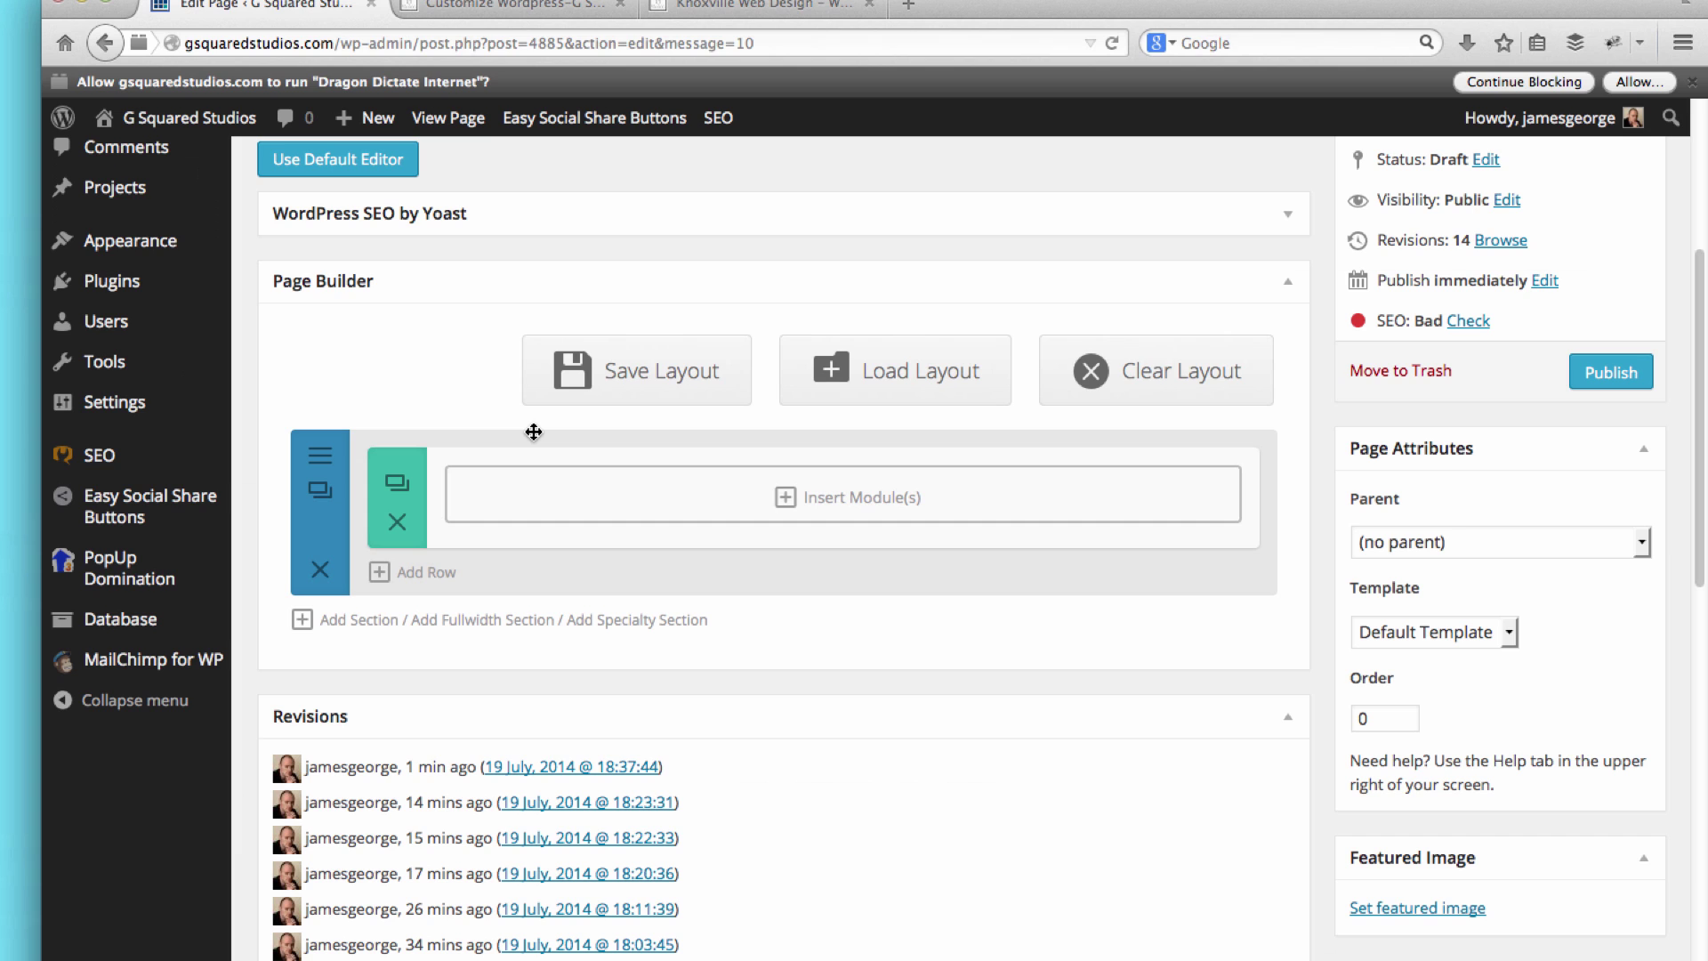
left_click(854, 507)
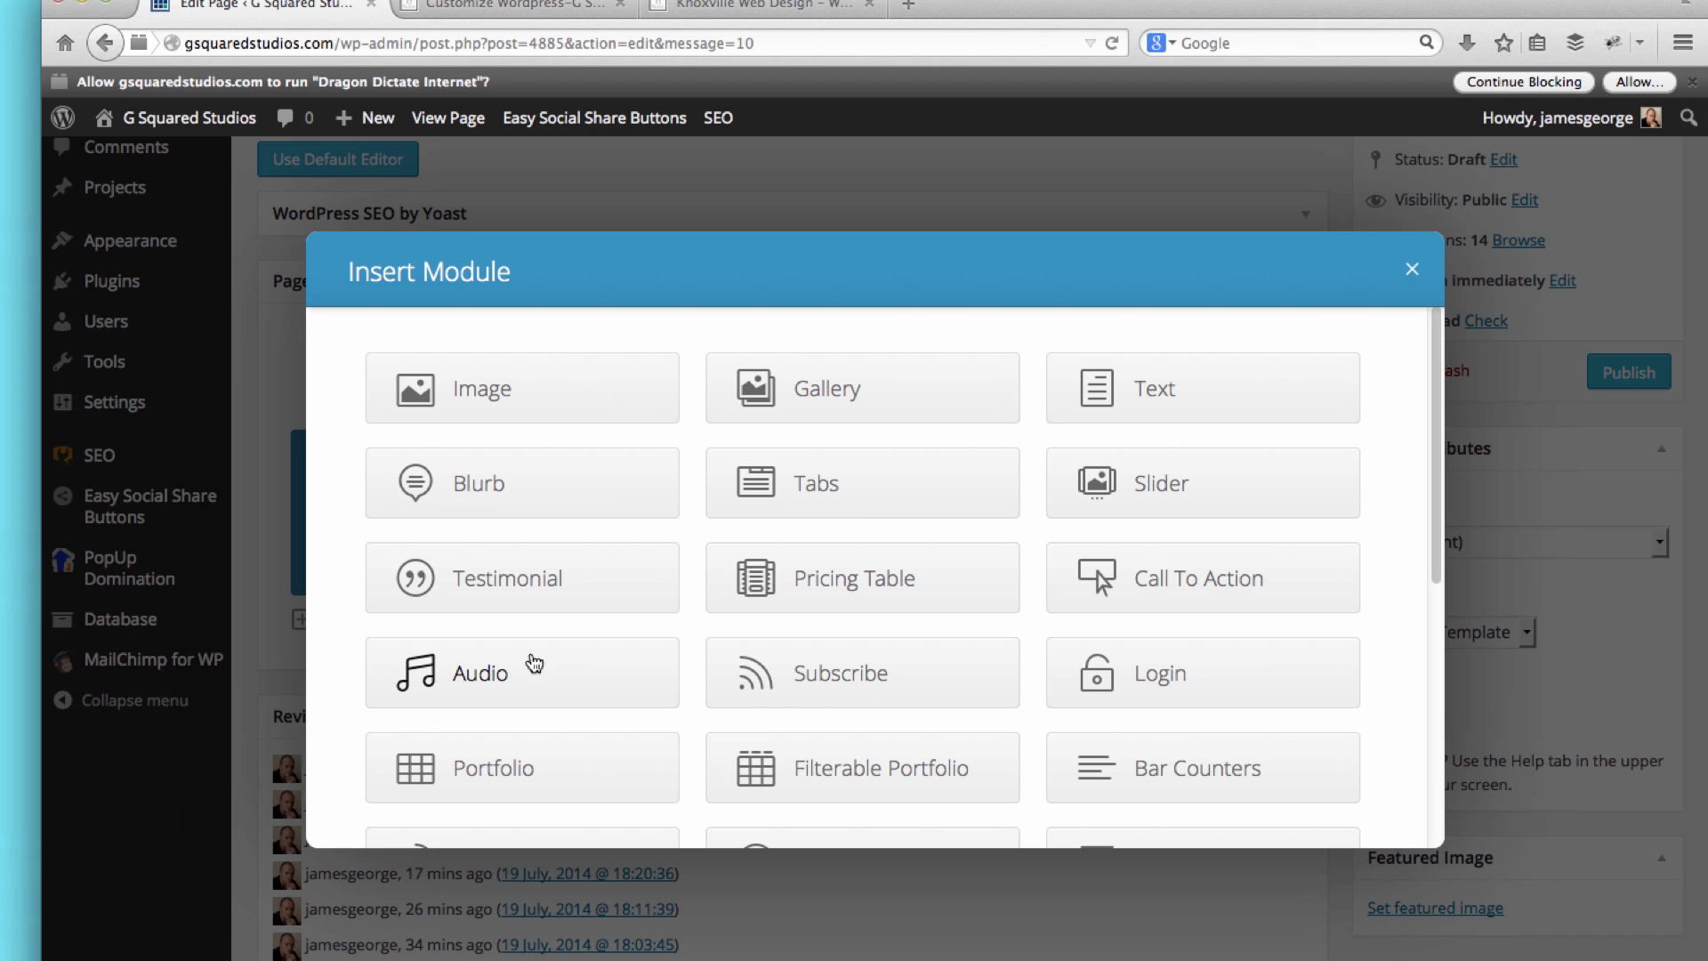
left_click(495, 495)
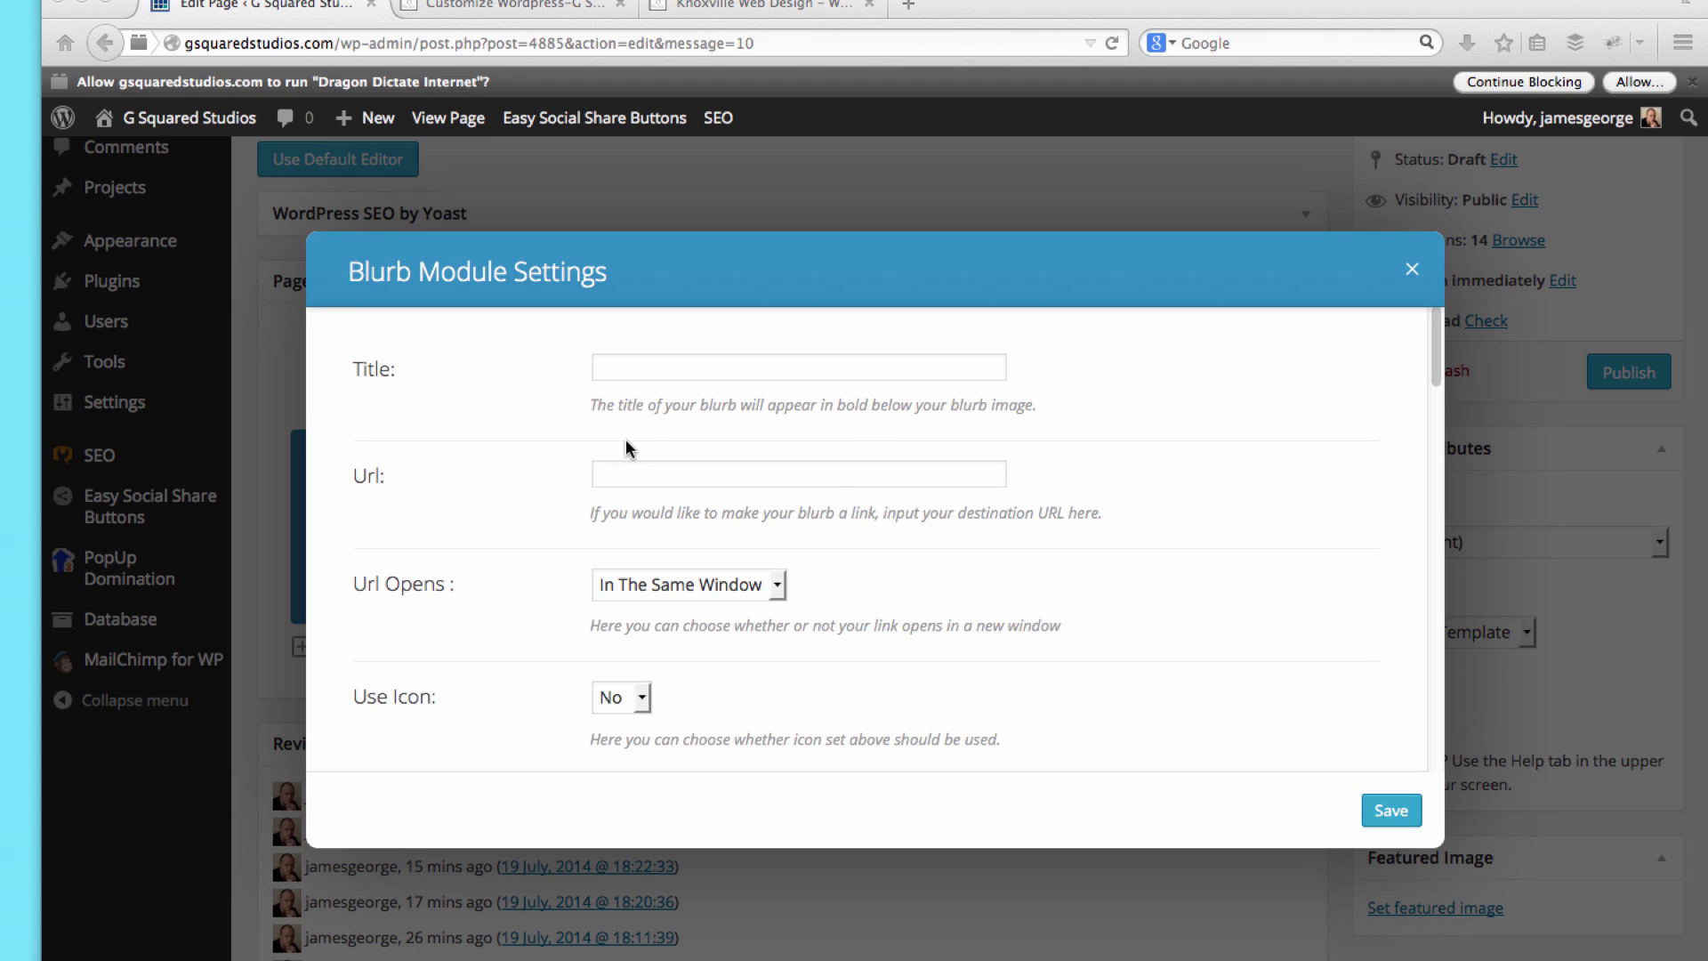
Step: Title the blurb 'Custom Your Site to Fit Your Business', open links in a new tab, use the WordPress icon
left_click(652, 364)
type("Custom Your Site to Fit Your Business")
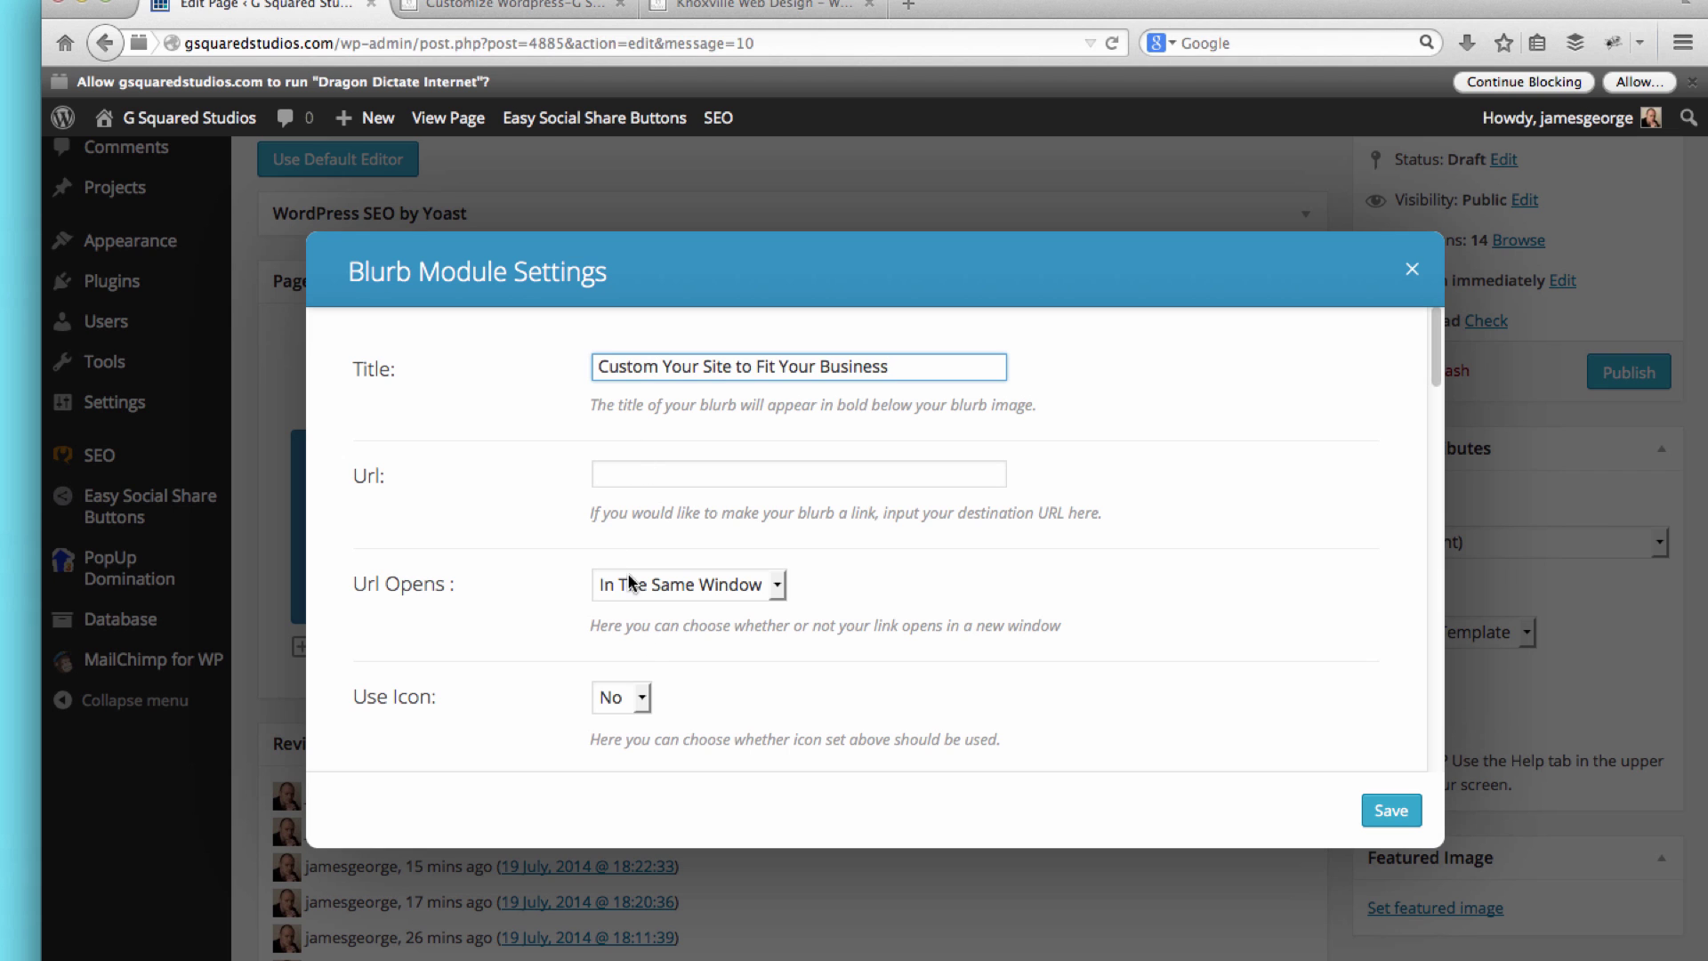
left_click(684, 584)
left_click(672, 634)
scroll(735, 482, "down", 4)
left_click(642, 421)
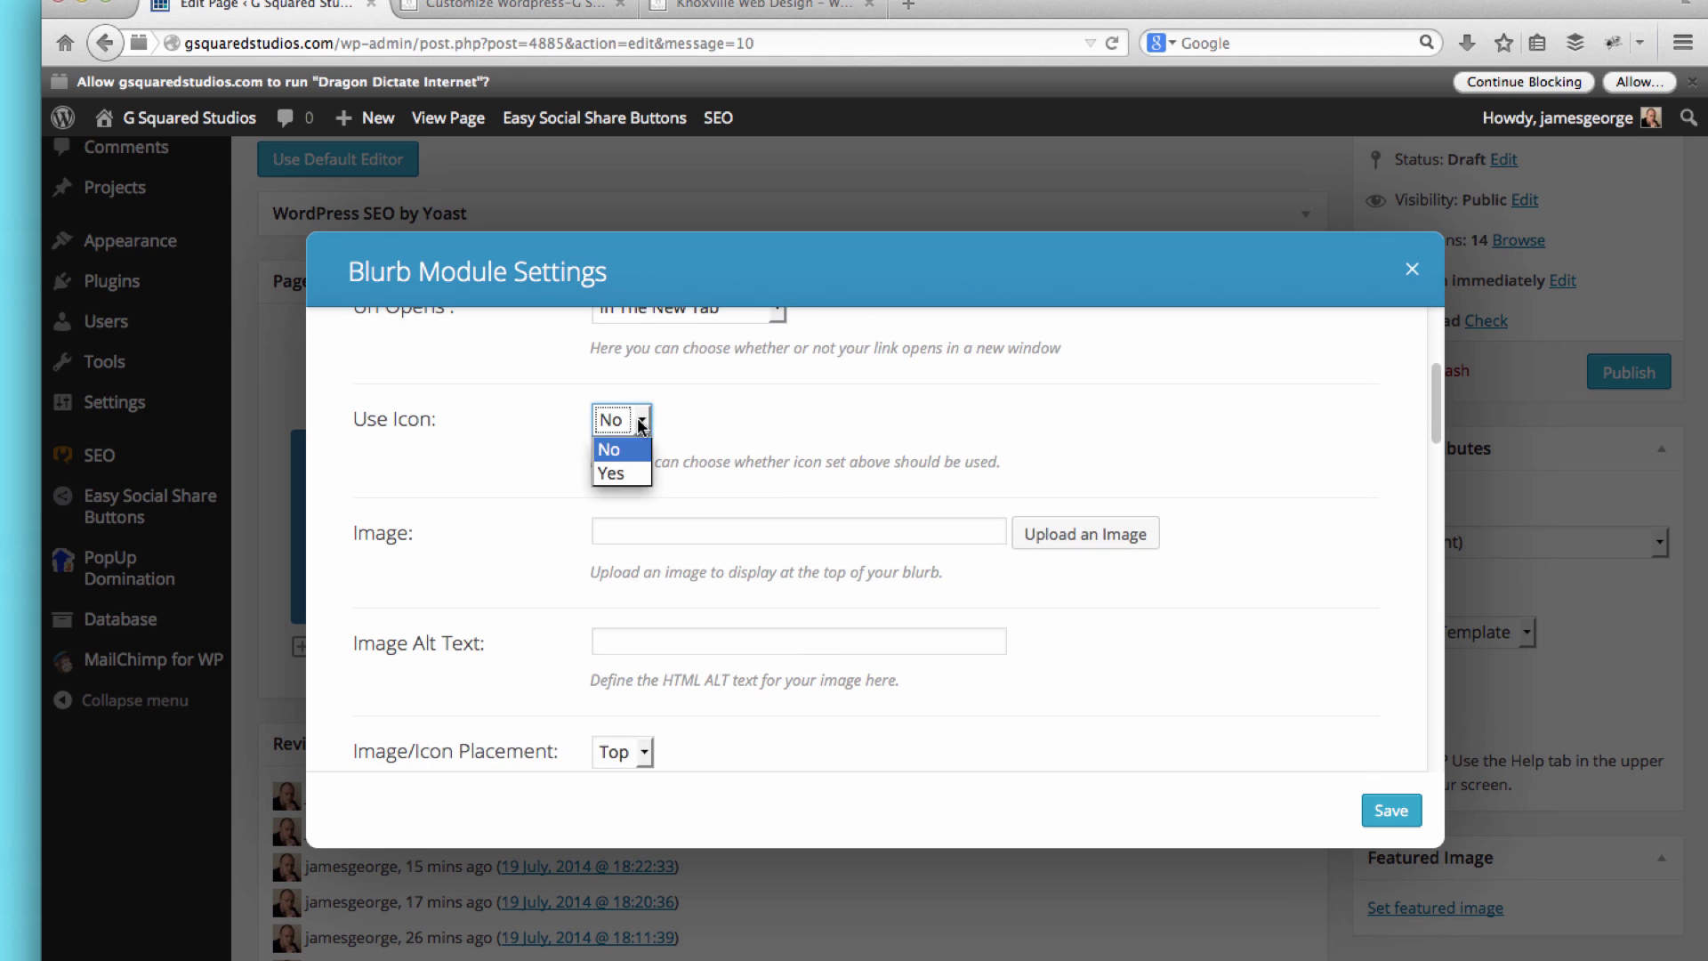
left_click(614, 472)
scroll(983, 435, "down", 3)
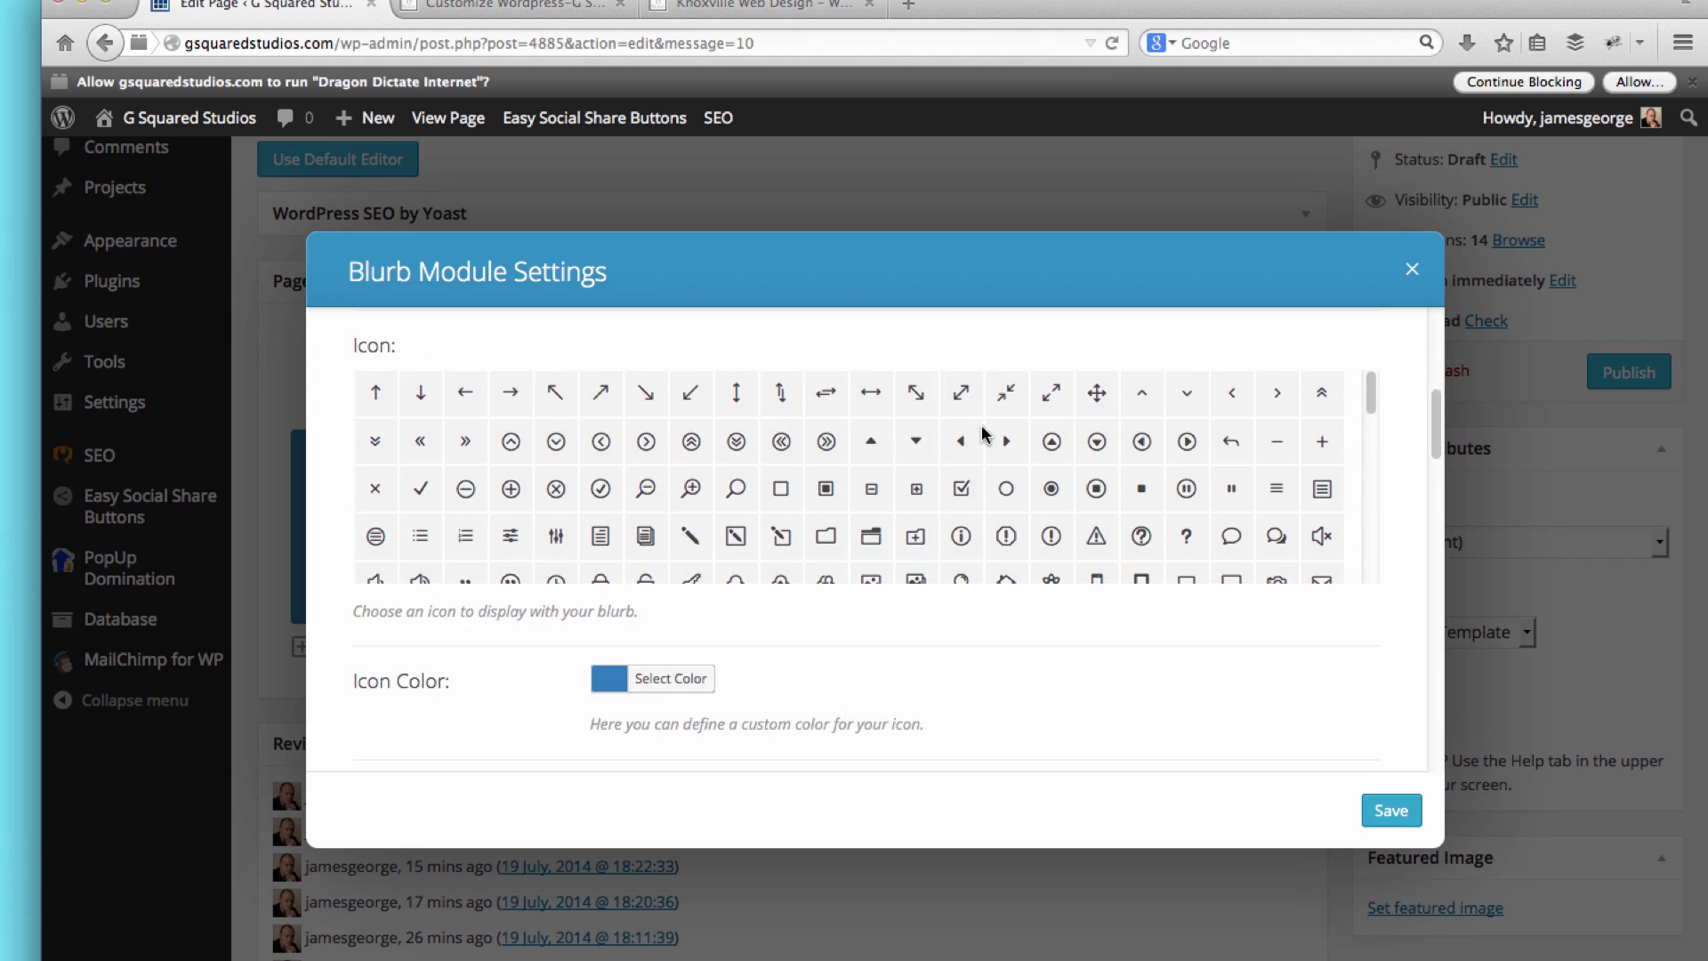
scroll(1048, 595, "up", 1)
scroll(808, 558, "down", 10)
scroll(813, 546, "down", 3)
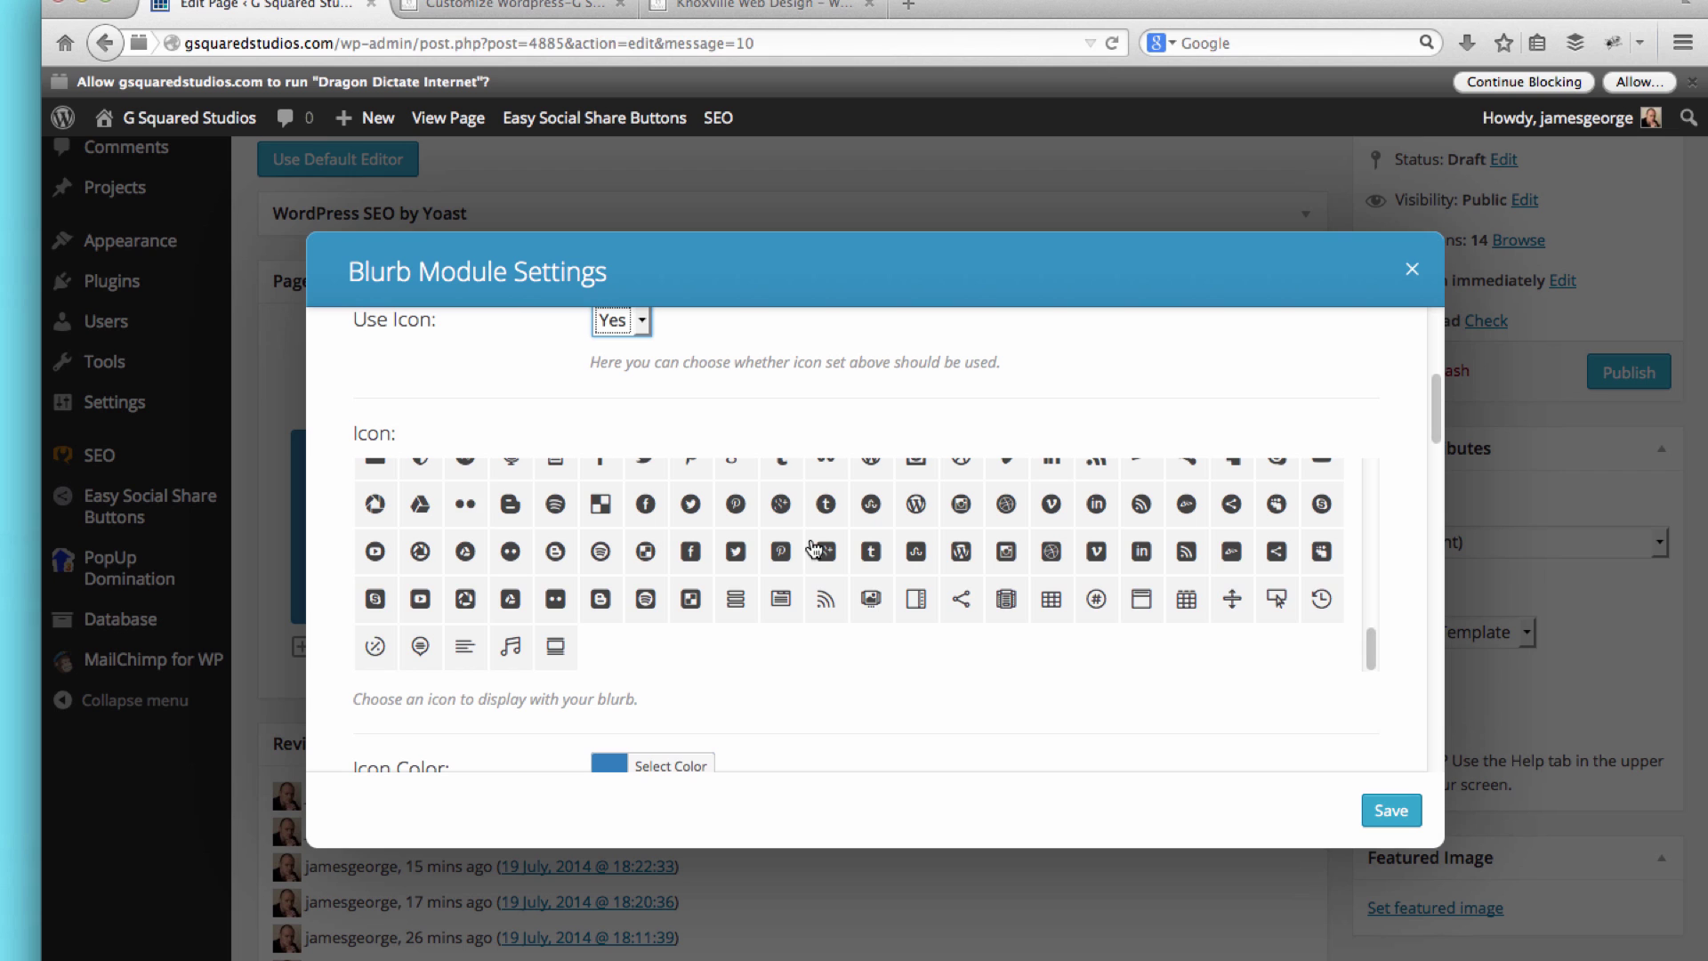
scroll(814, 547, "up", 1)
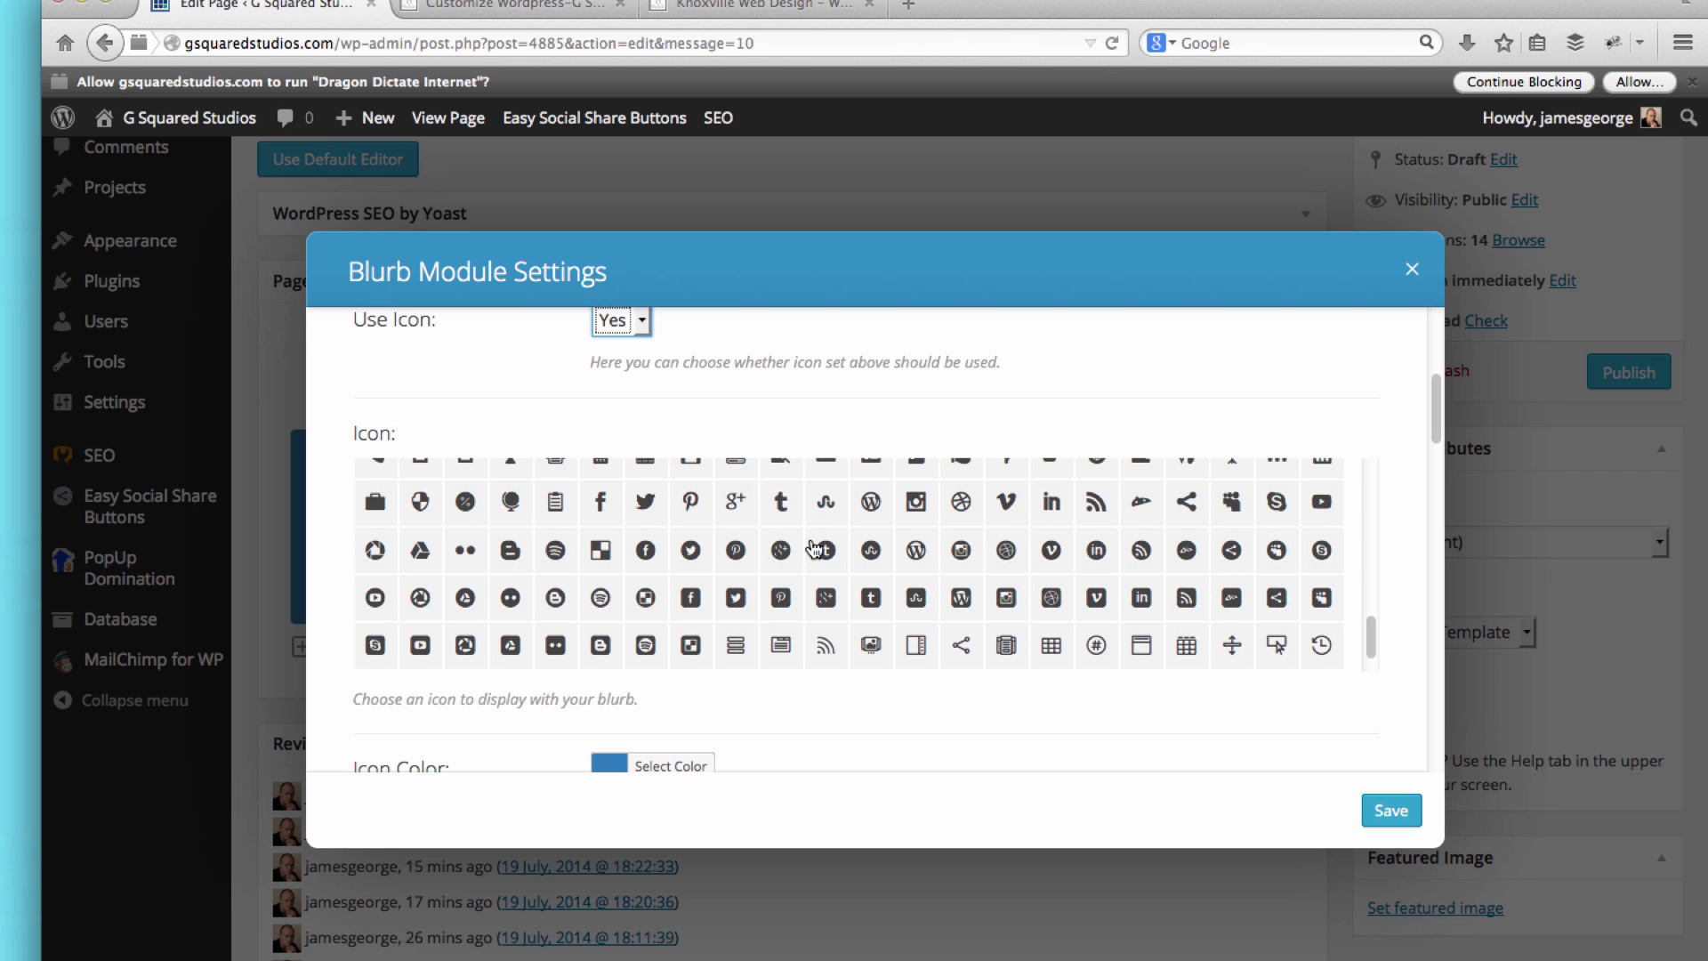
left_click(871, 507)
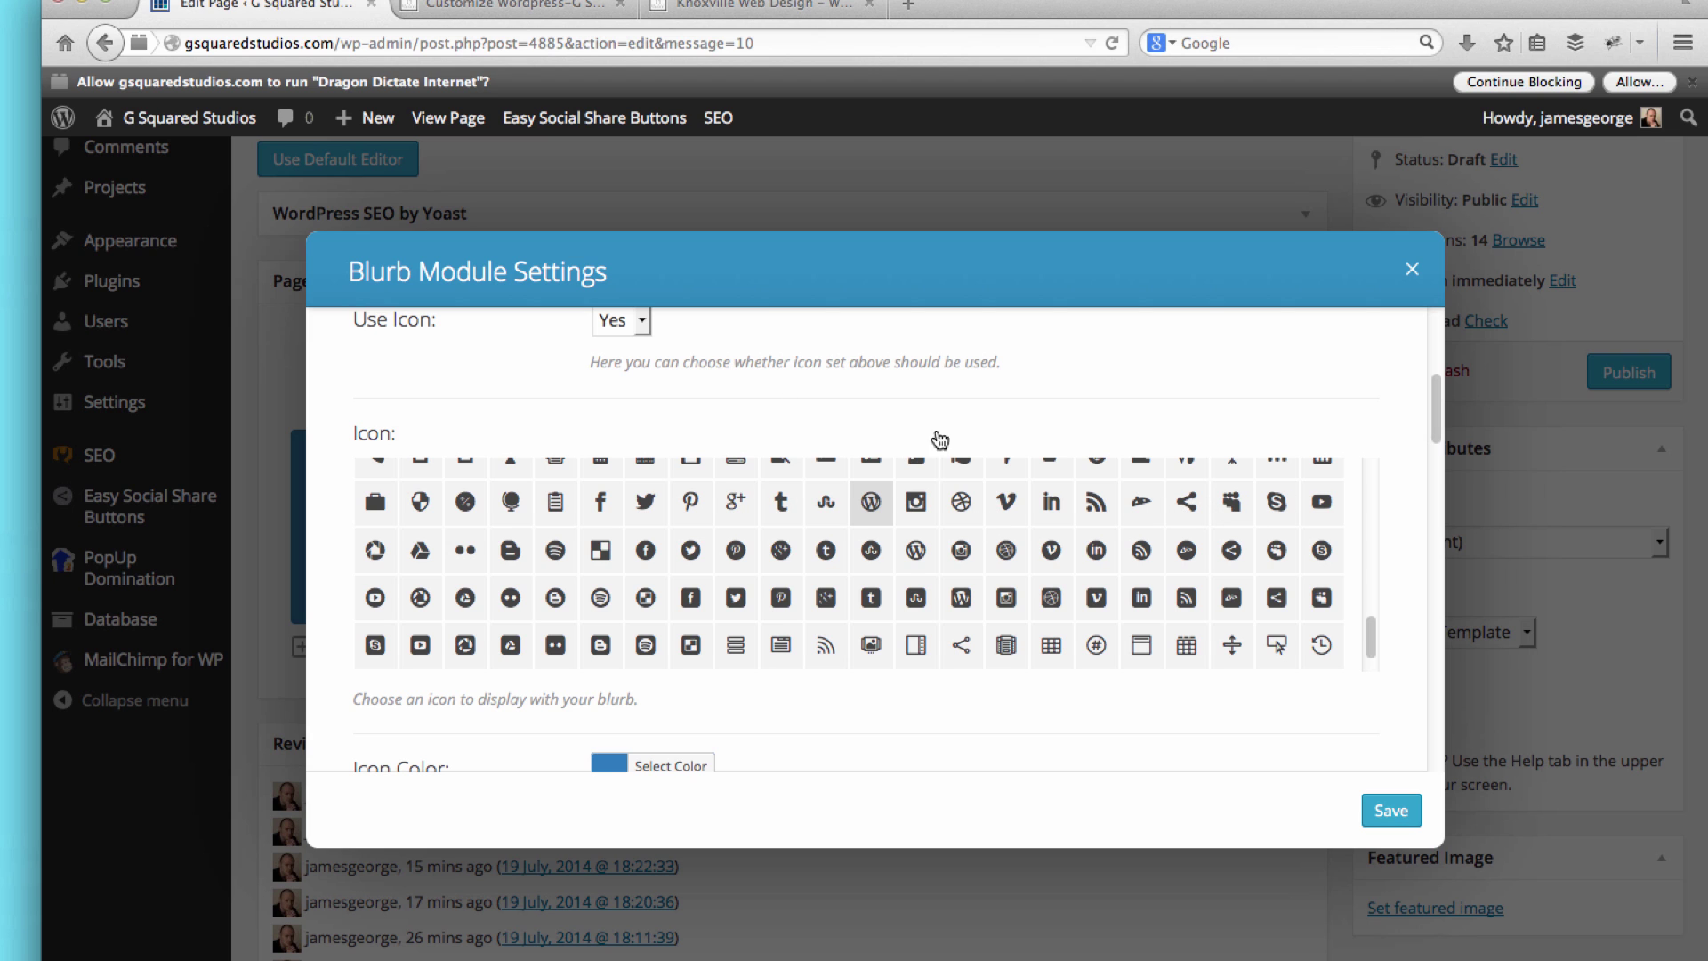
Step: Write the description about customizing WordPress for your business and save the blurb
scroll(808, 709, "down", 5)
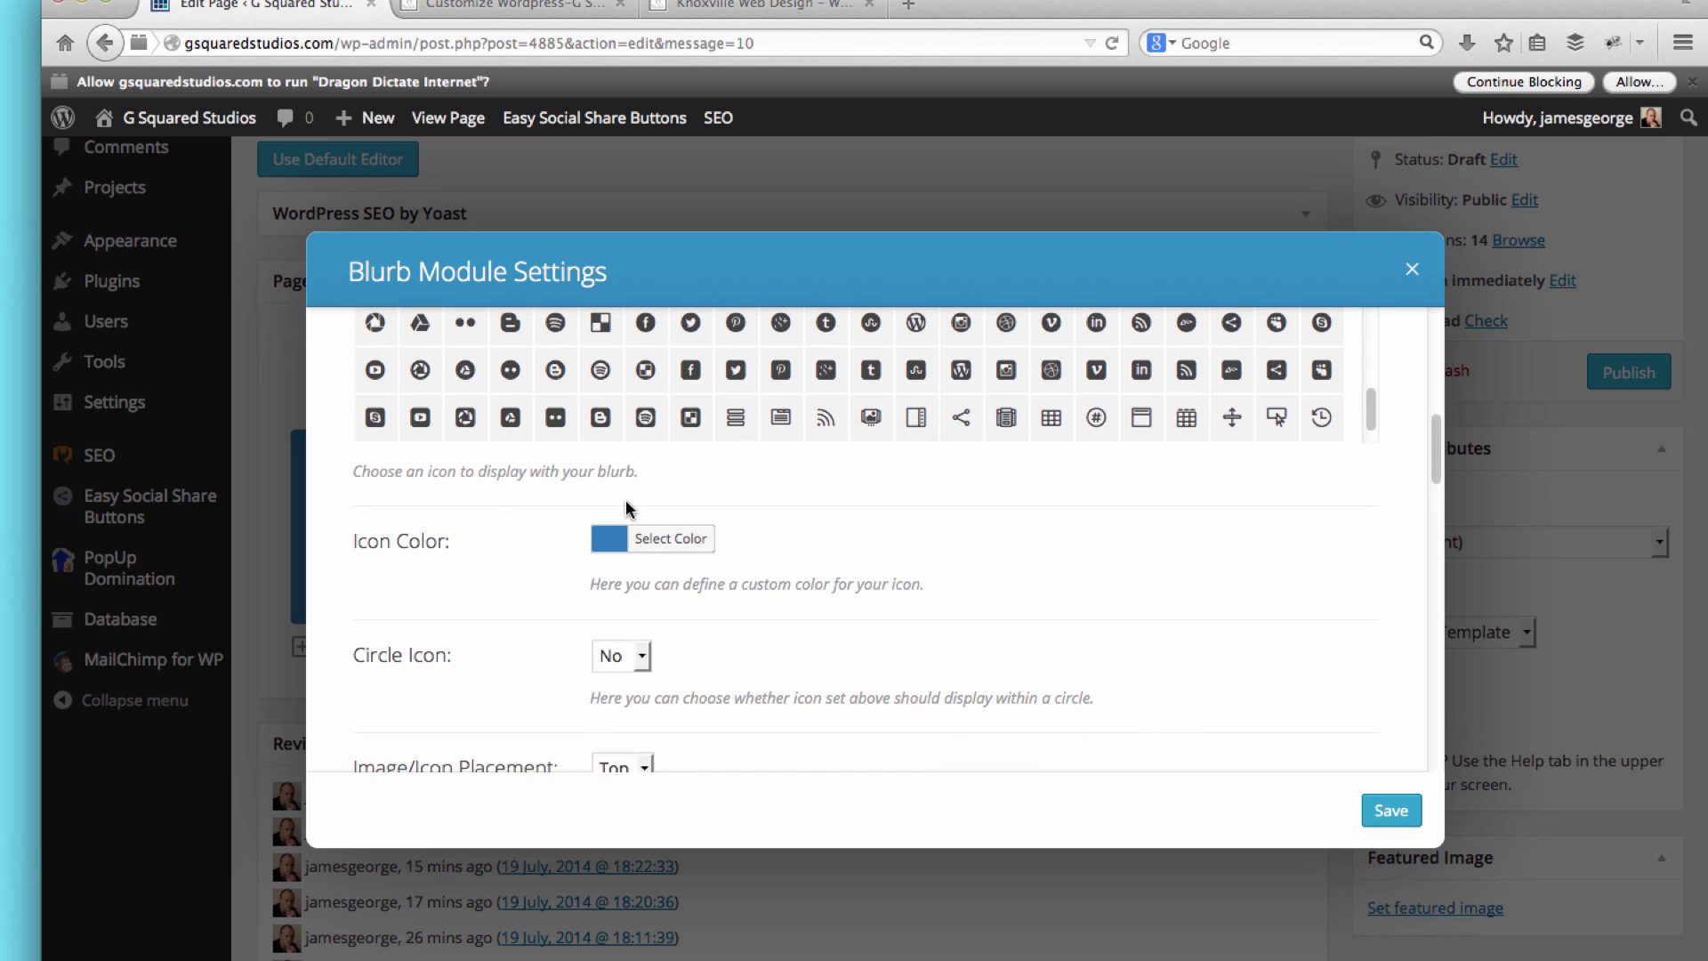
scroll(698, 521, "down", 3)
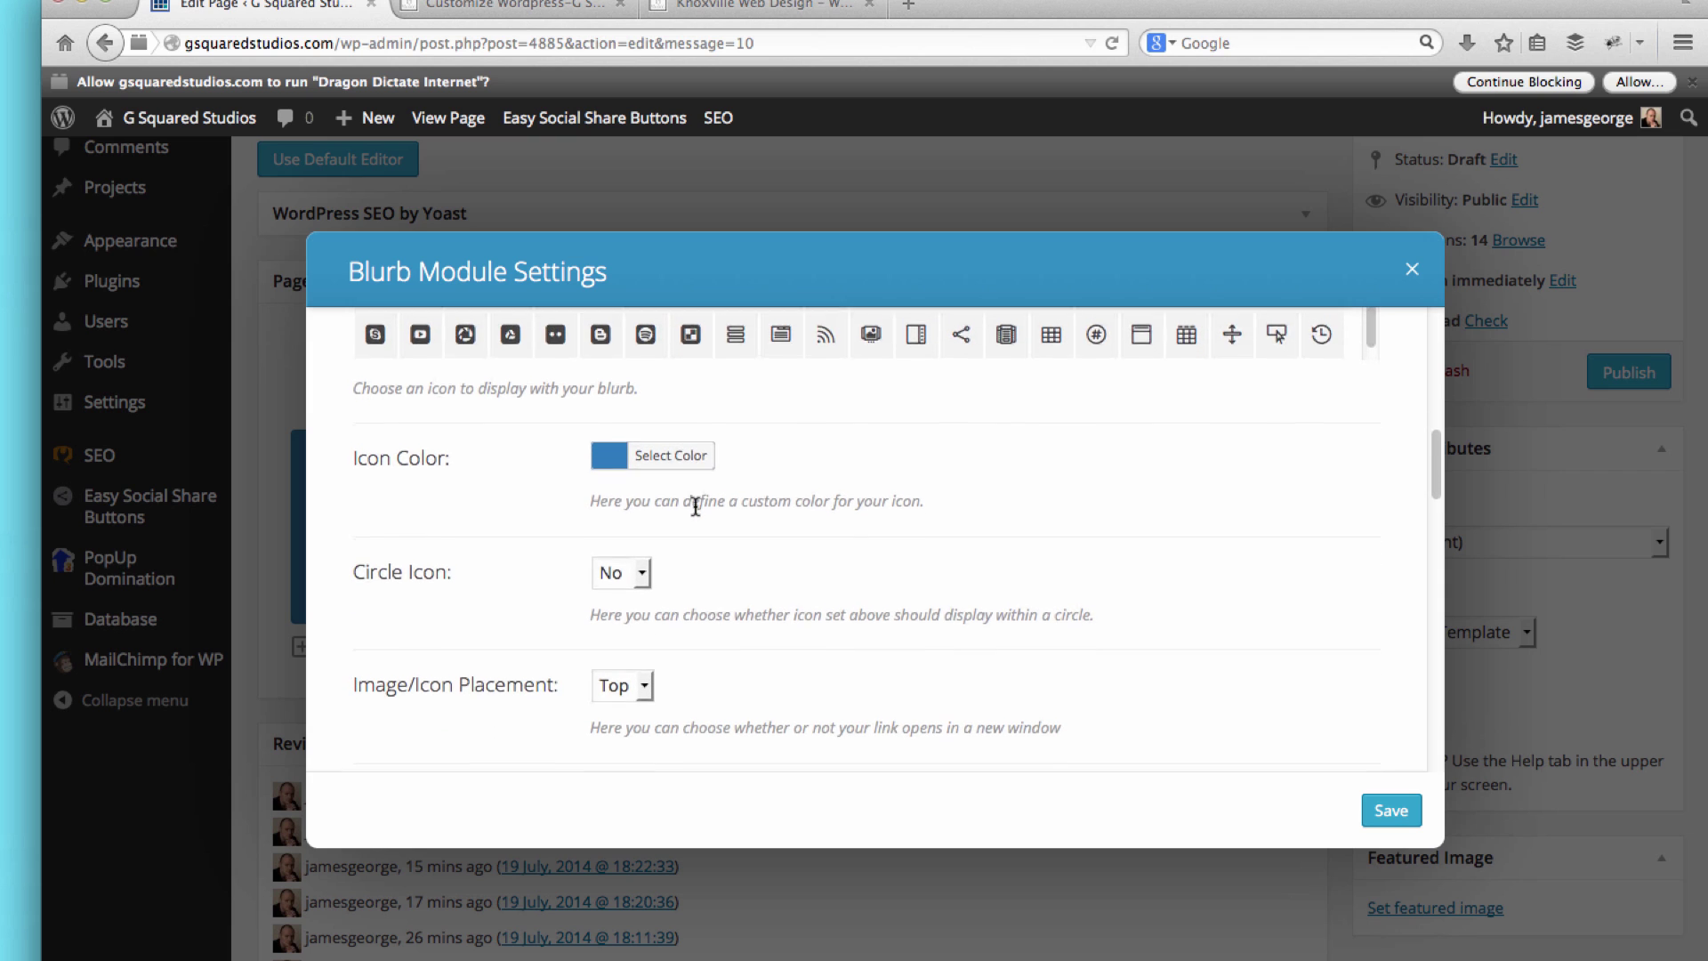
scroll(697, 509, "down", 1)
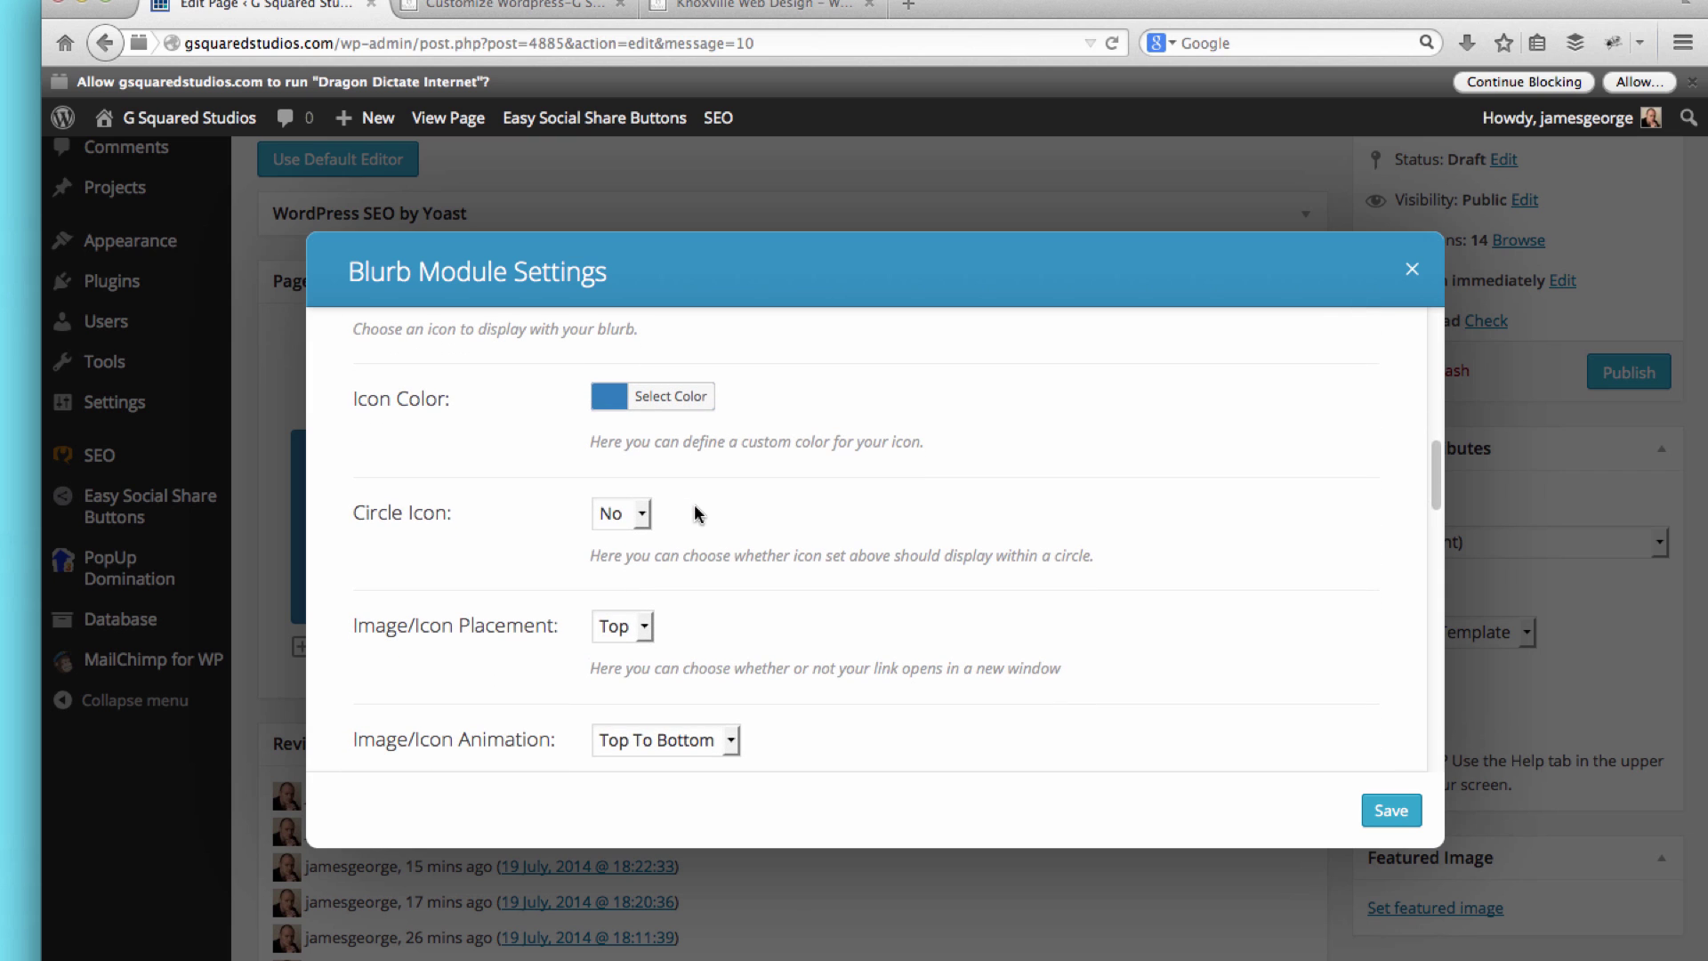
scroll(767, 520, "down", 2)
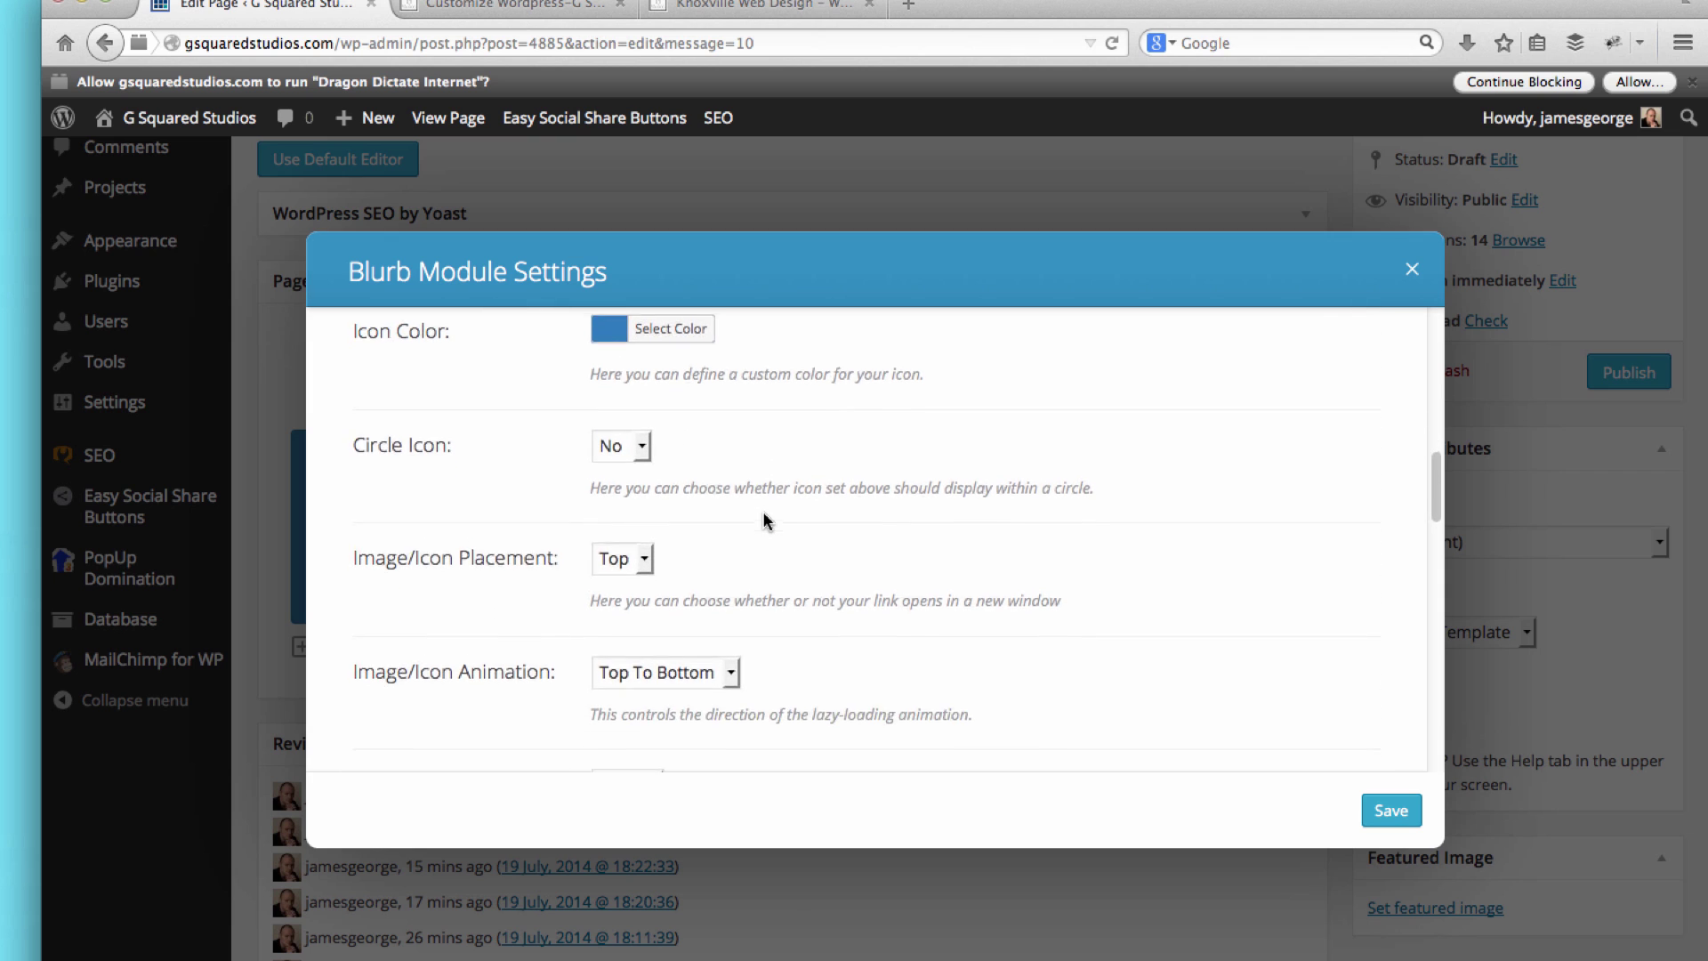
scroll(767, 520, "down", 2)
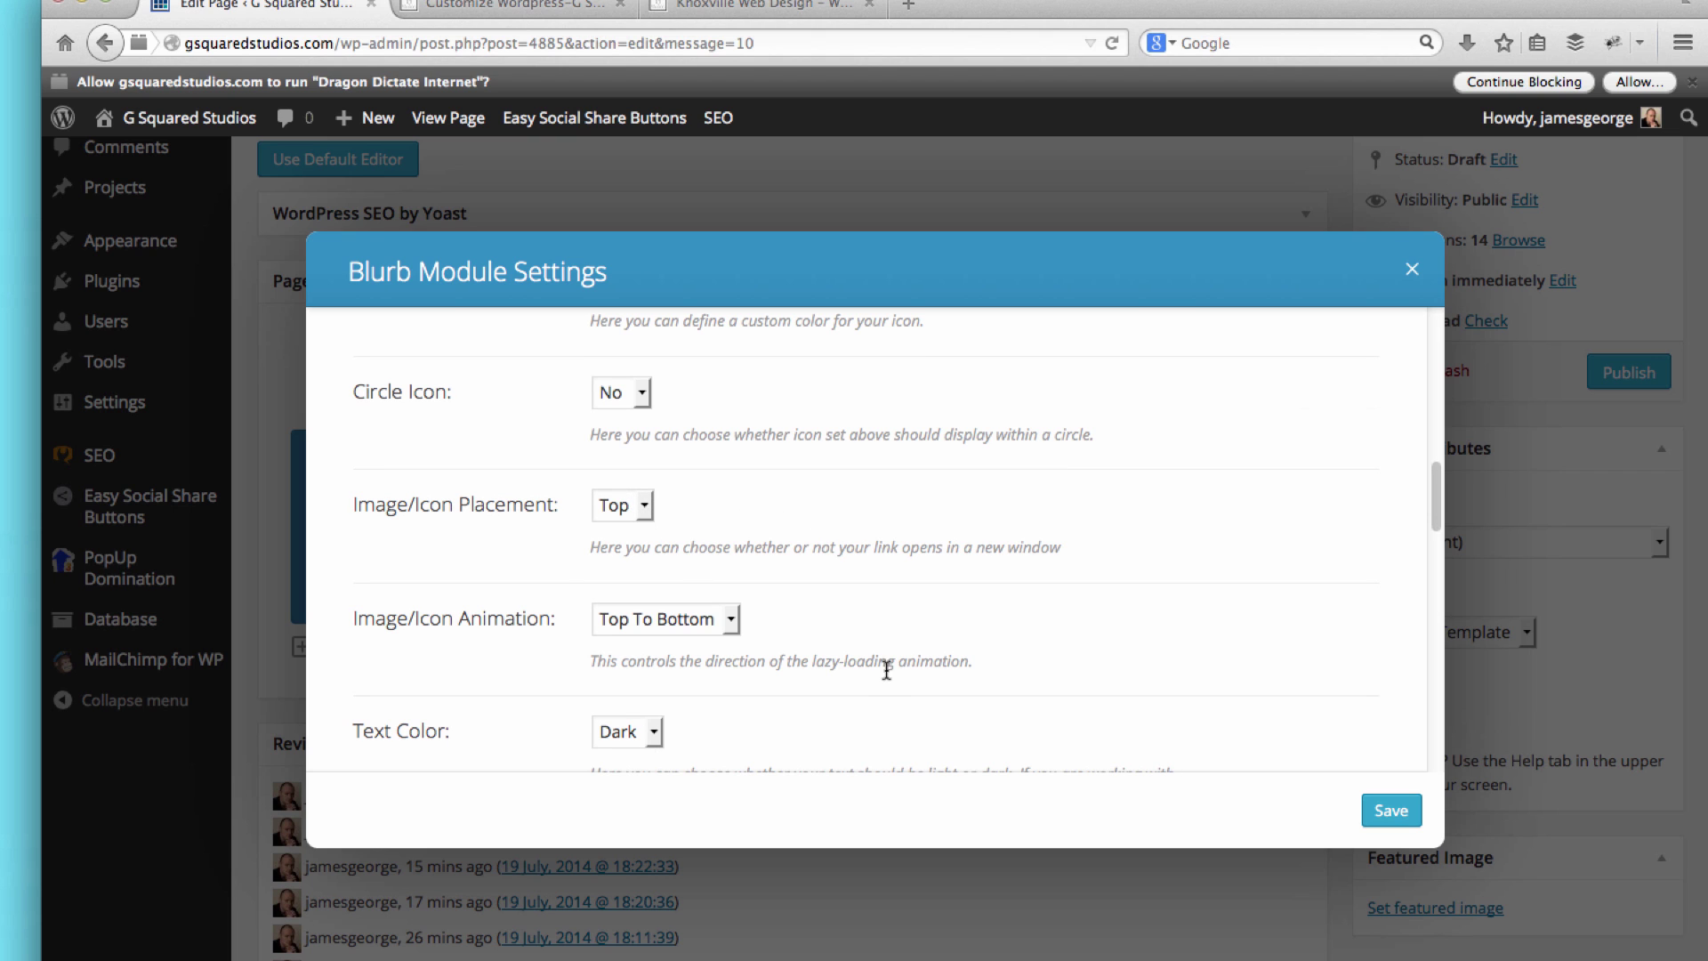
scroll(850, 541, "down", 4)
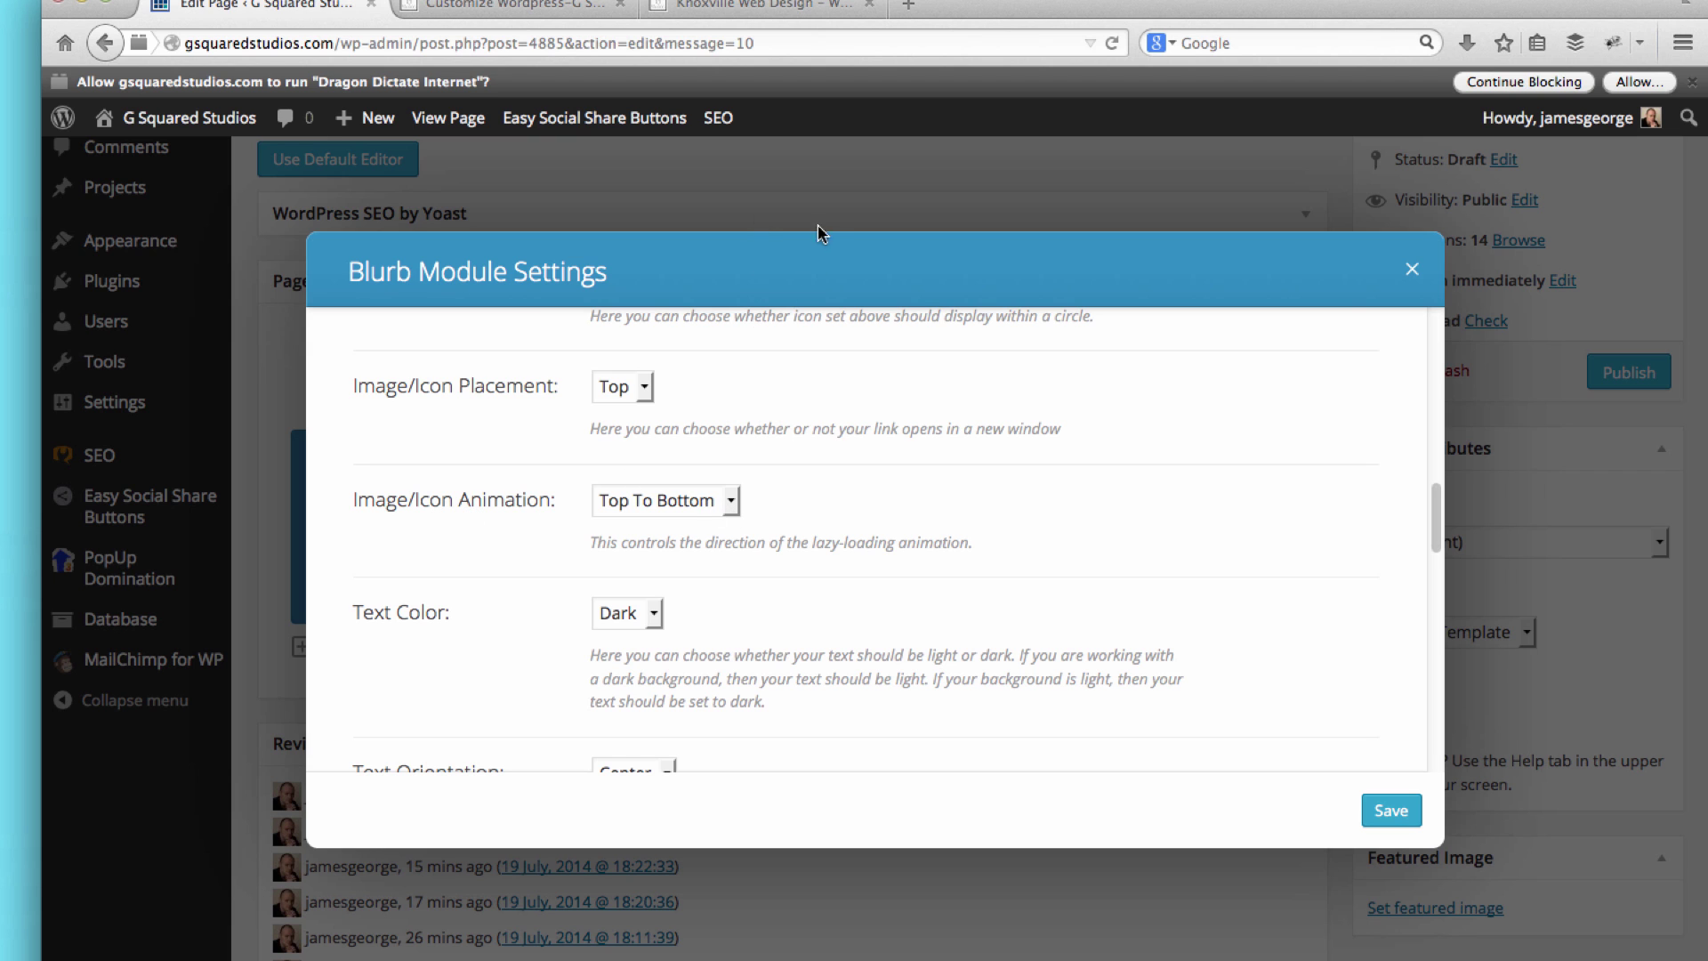
scroll(854, 543, "down", 8)
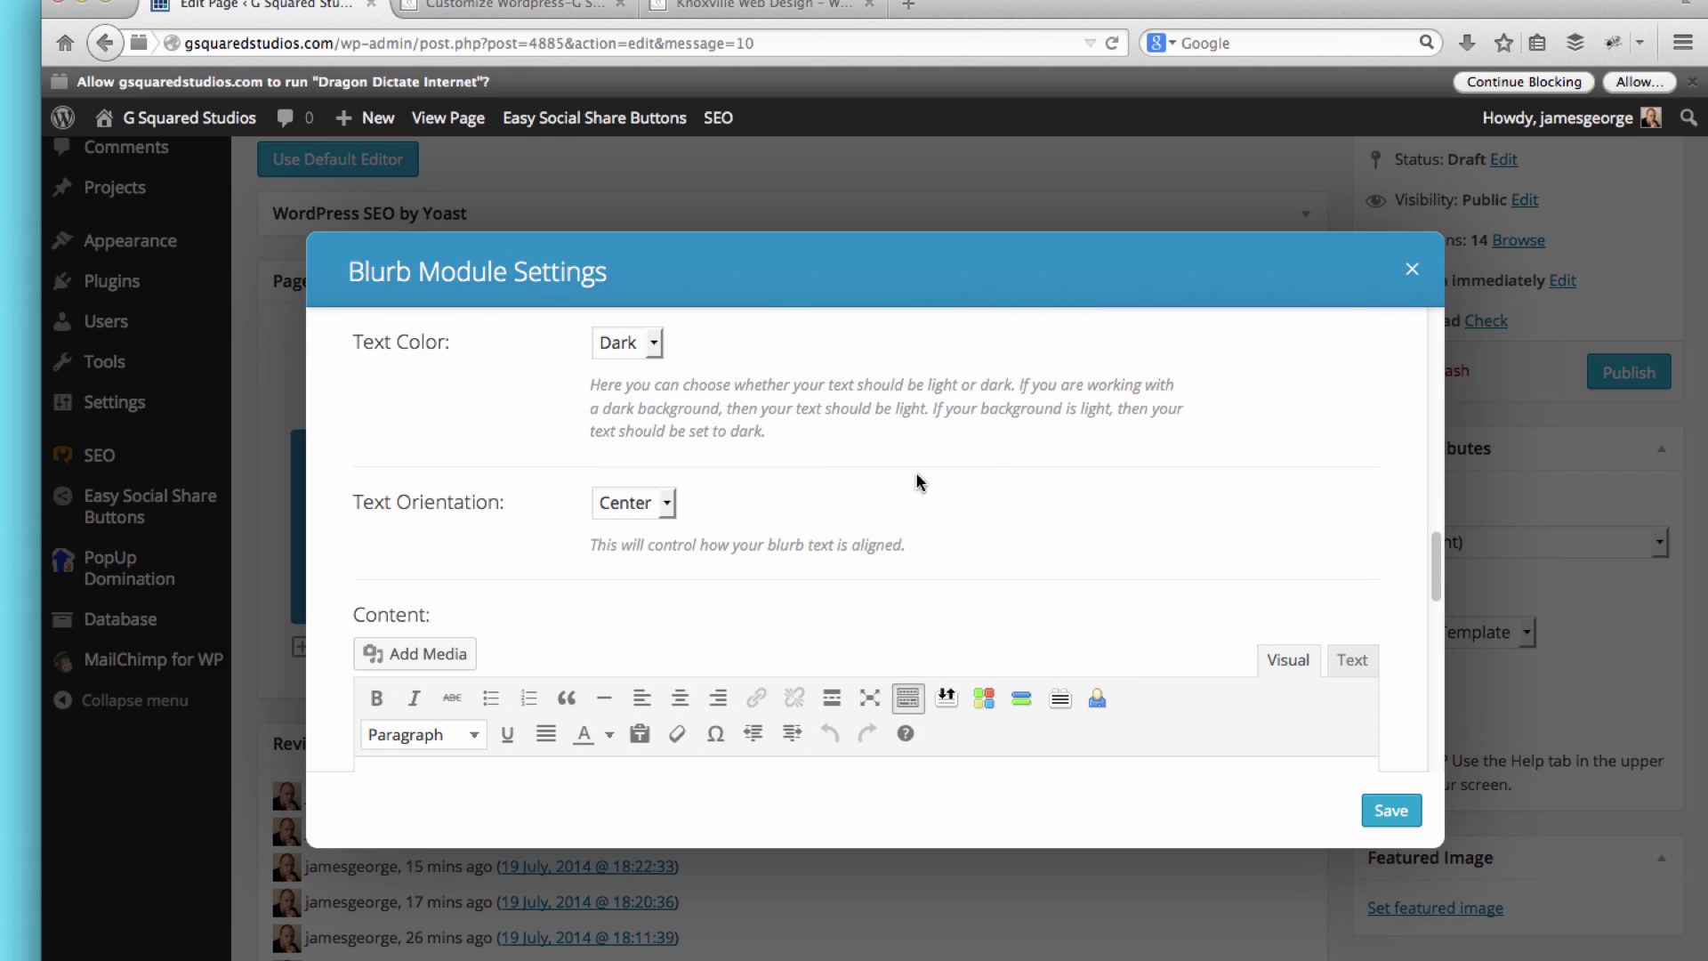
scroll(920, 481, "down", 5)
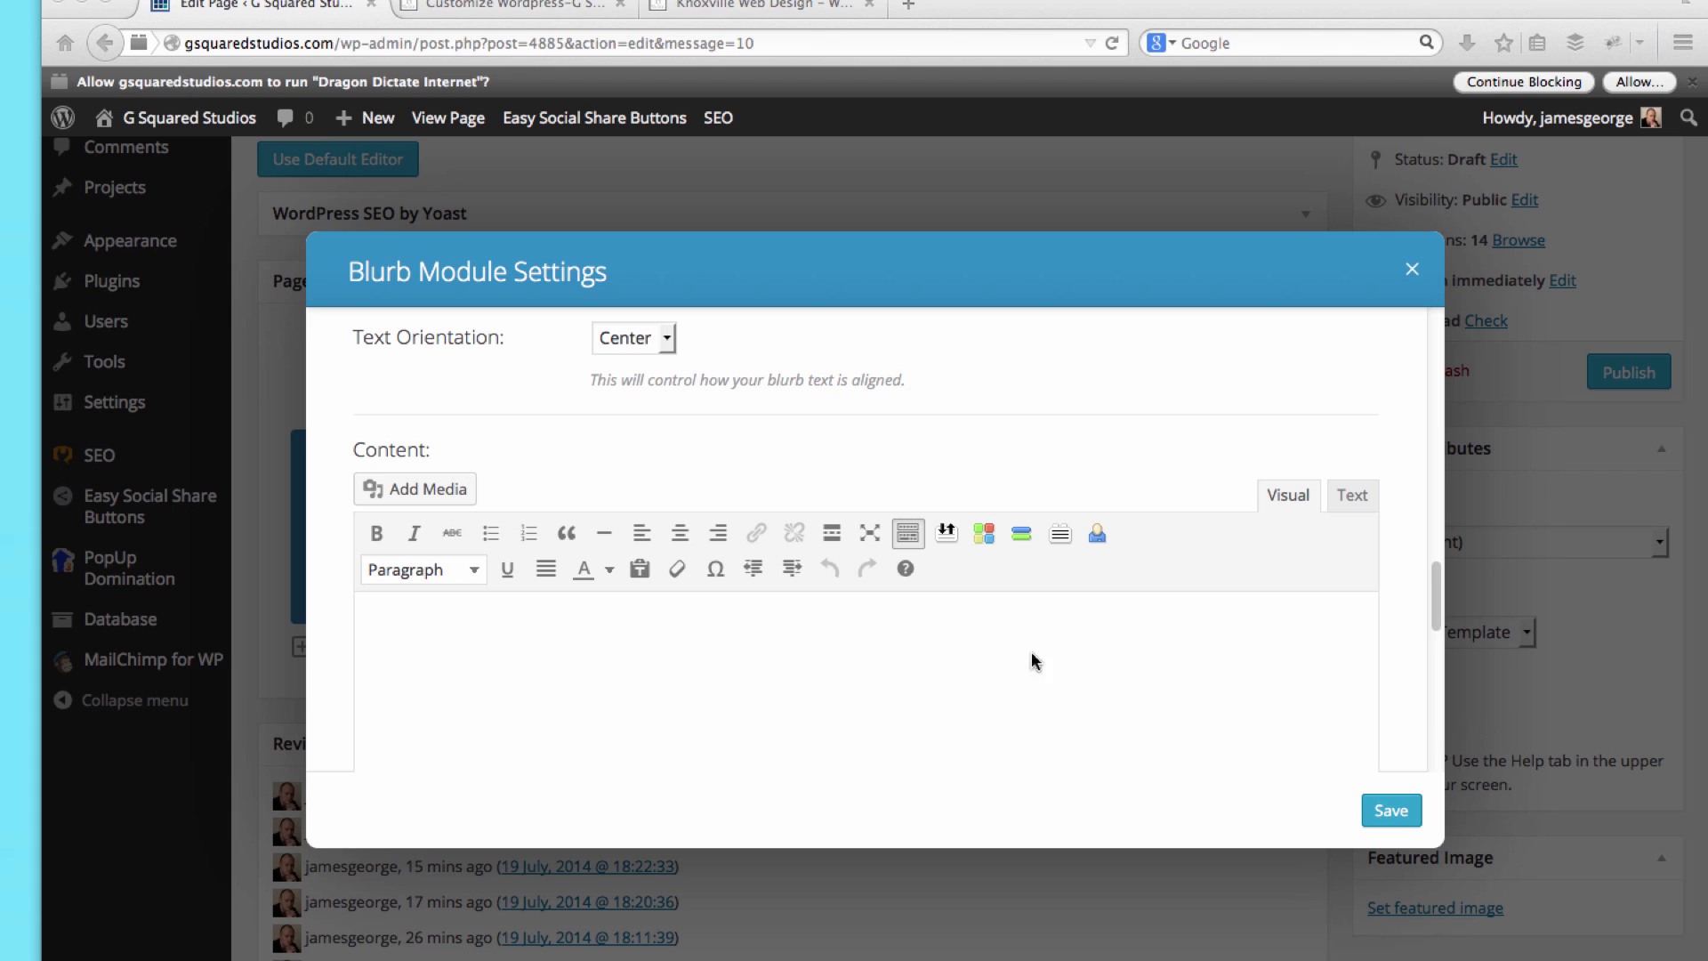
left_click(633, 641)
type("I will customize WordPress for your business. I will add custom functionality to your WordPress theme, or custom the look of your WordPress theme.")
key("Return")
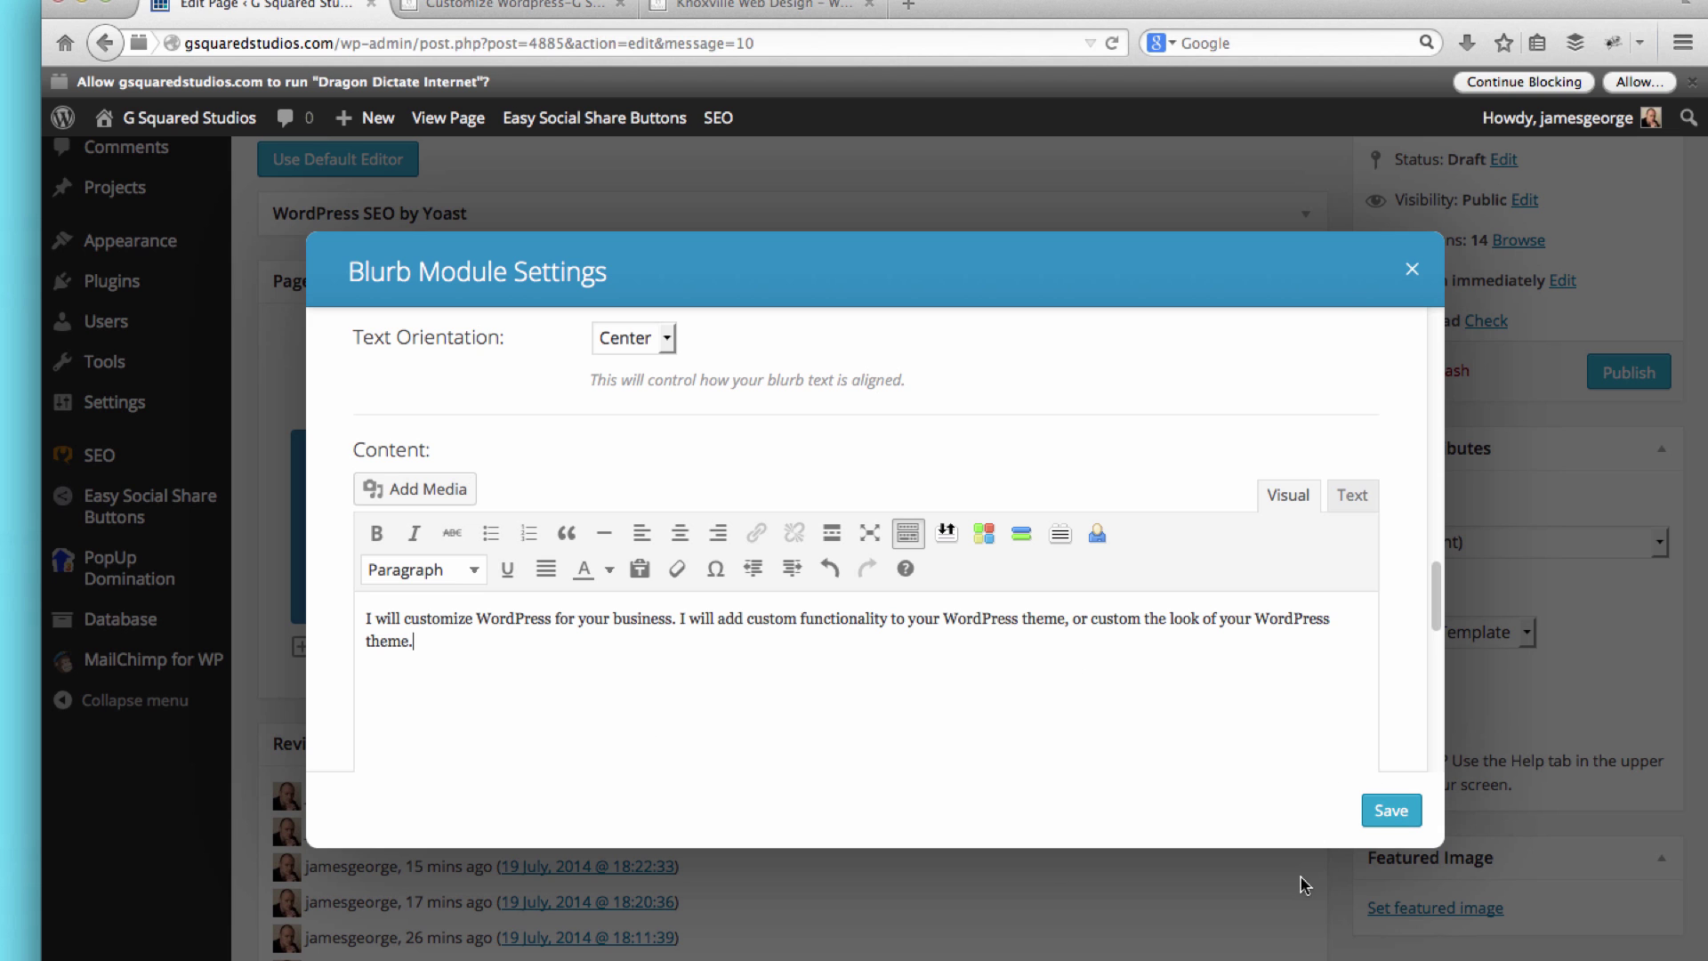
left_click(1392, 810)
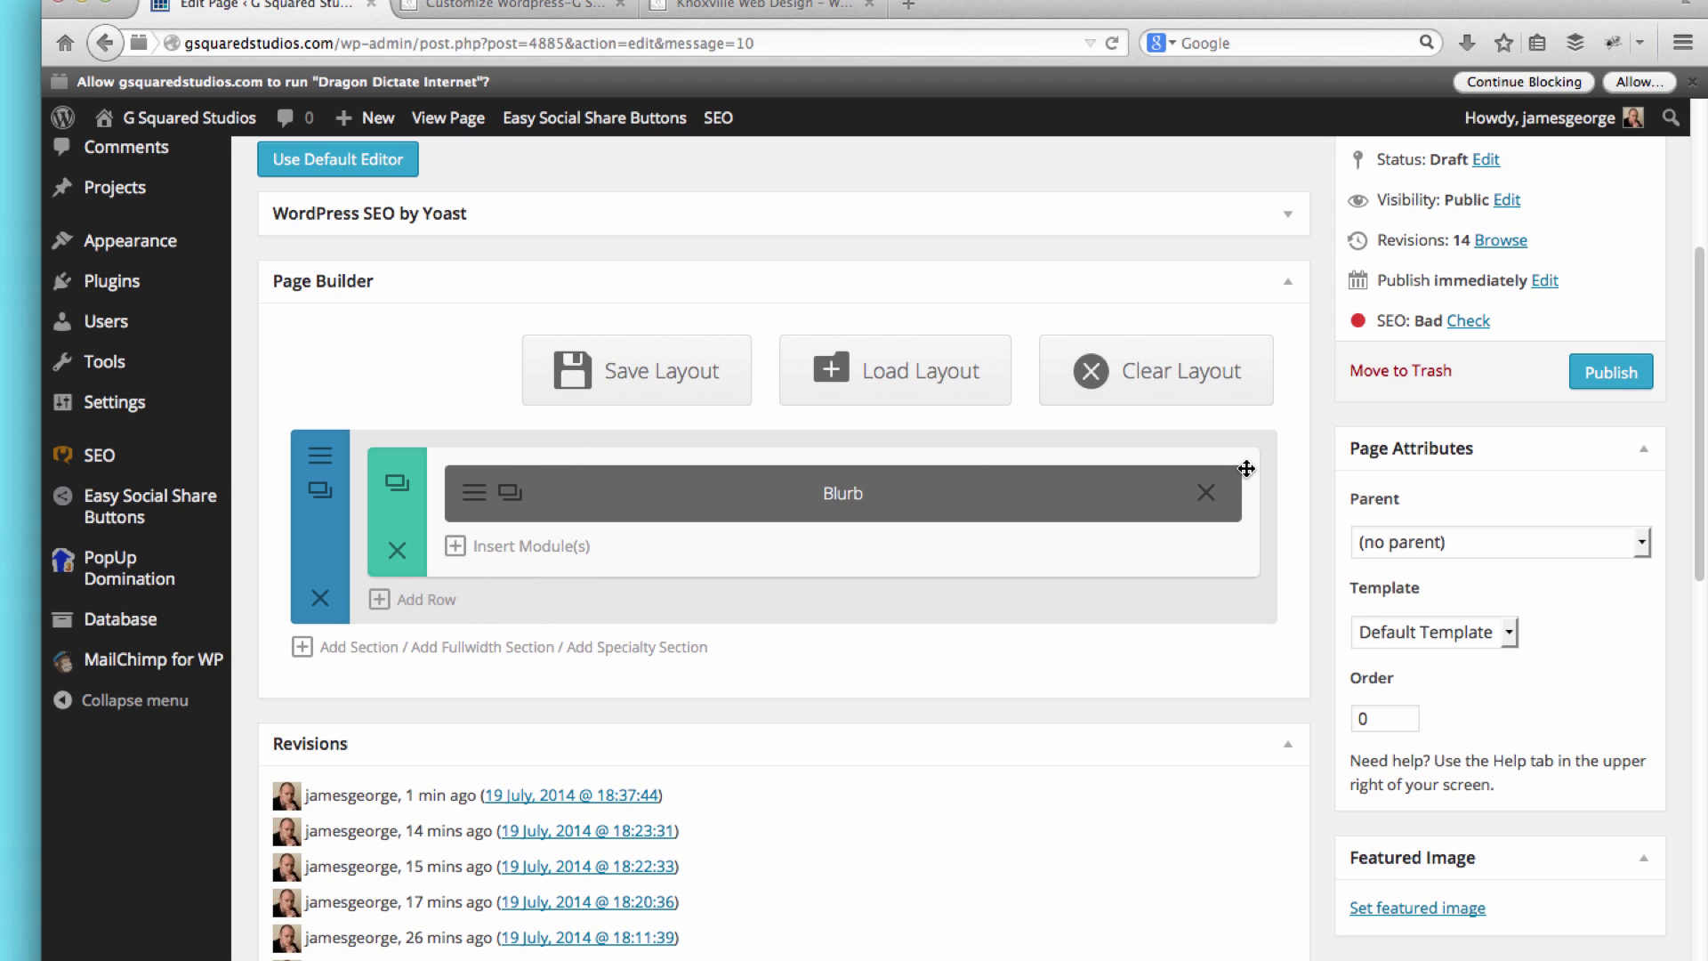
Step: Add a second row with three equal columns and a default Blurb in the first column
left_click(420, 599)
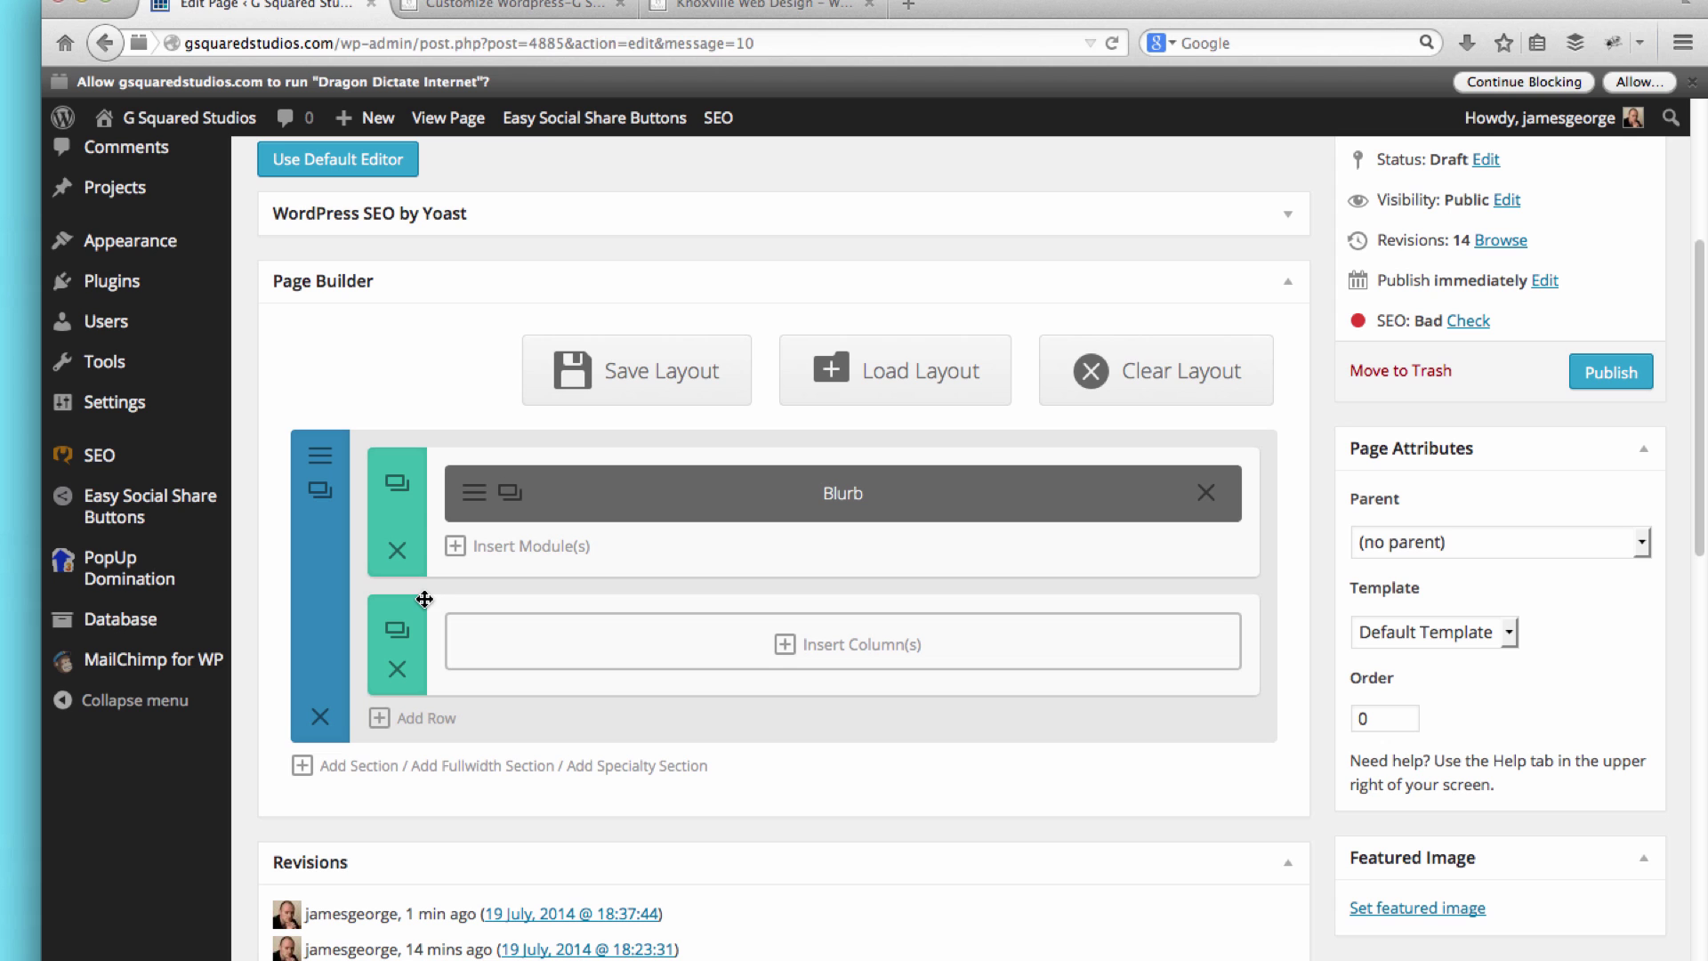
left_click(803, 641)
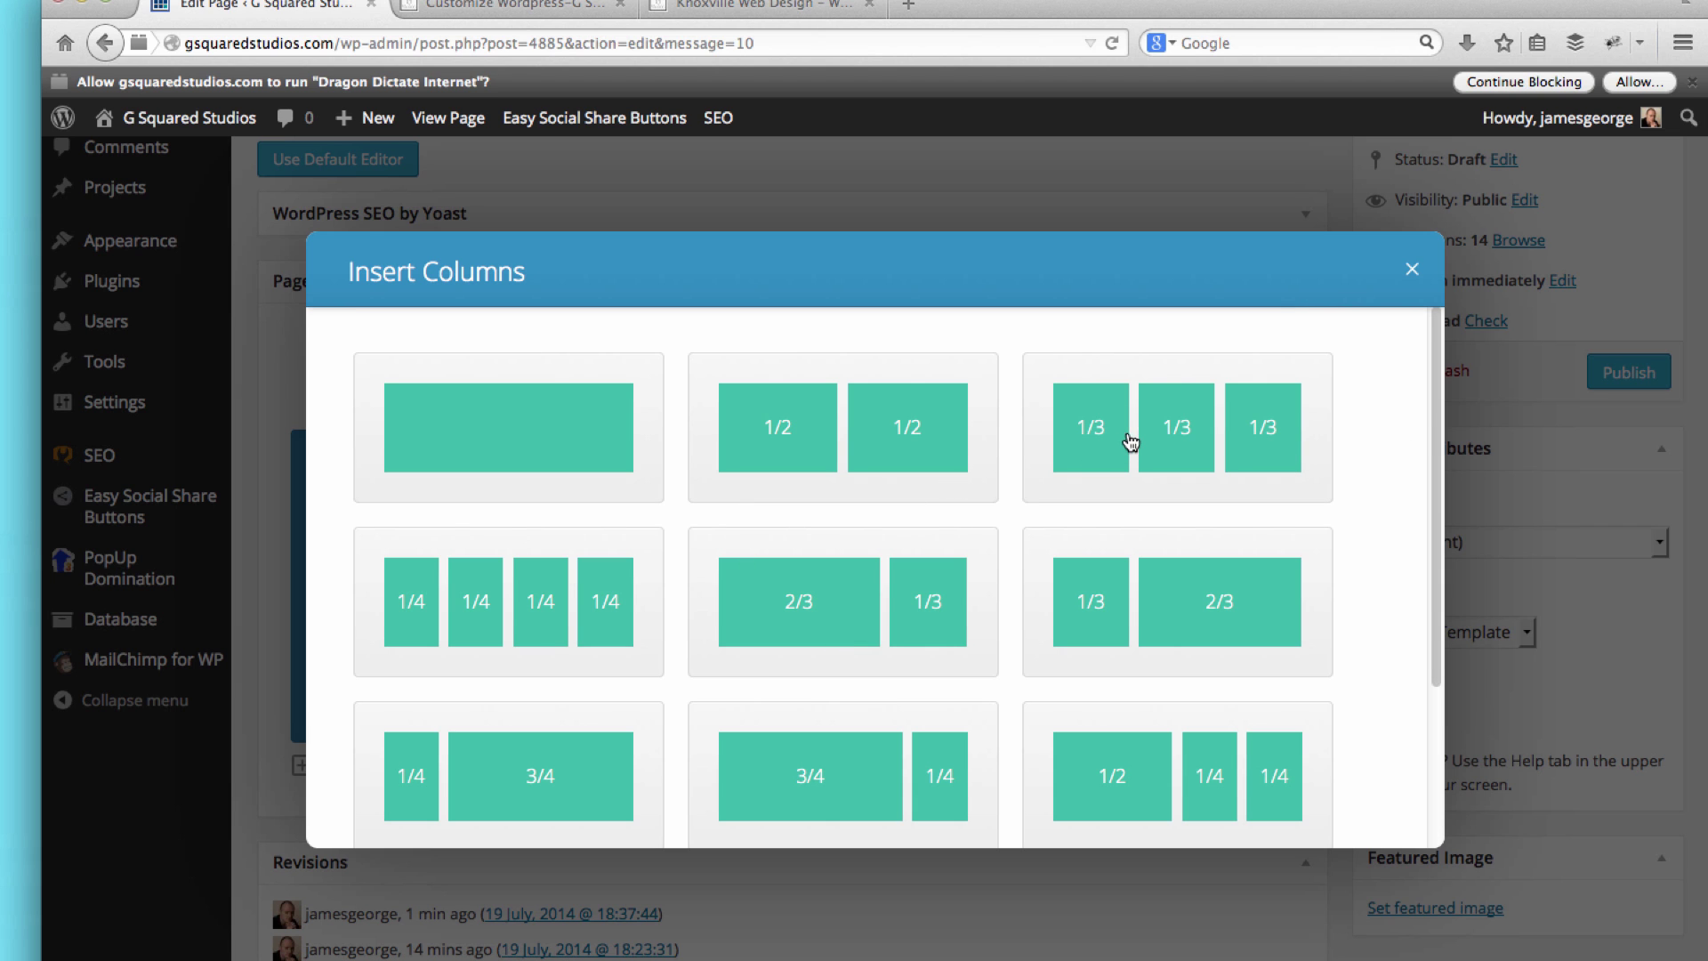
left_click(1126, 440)
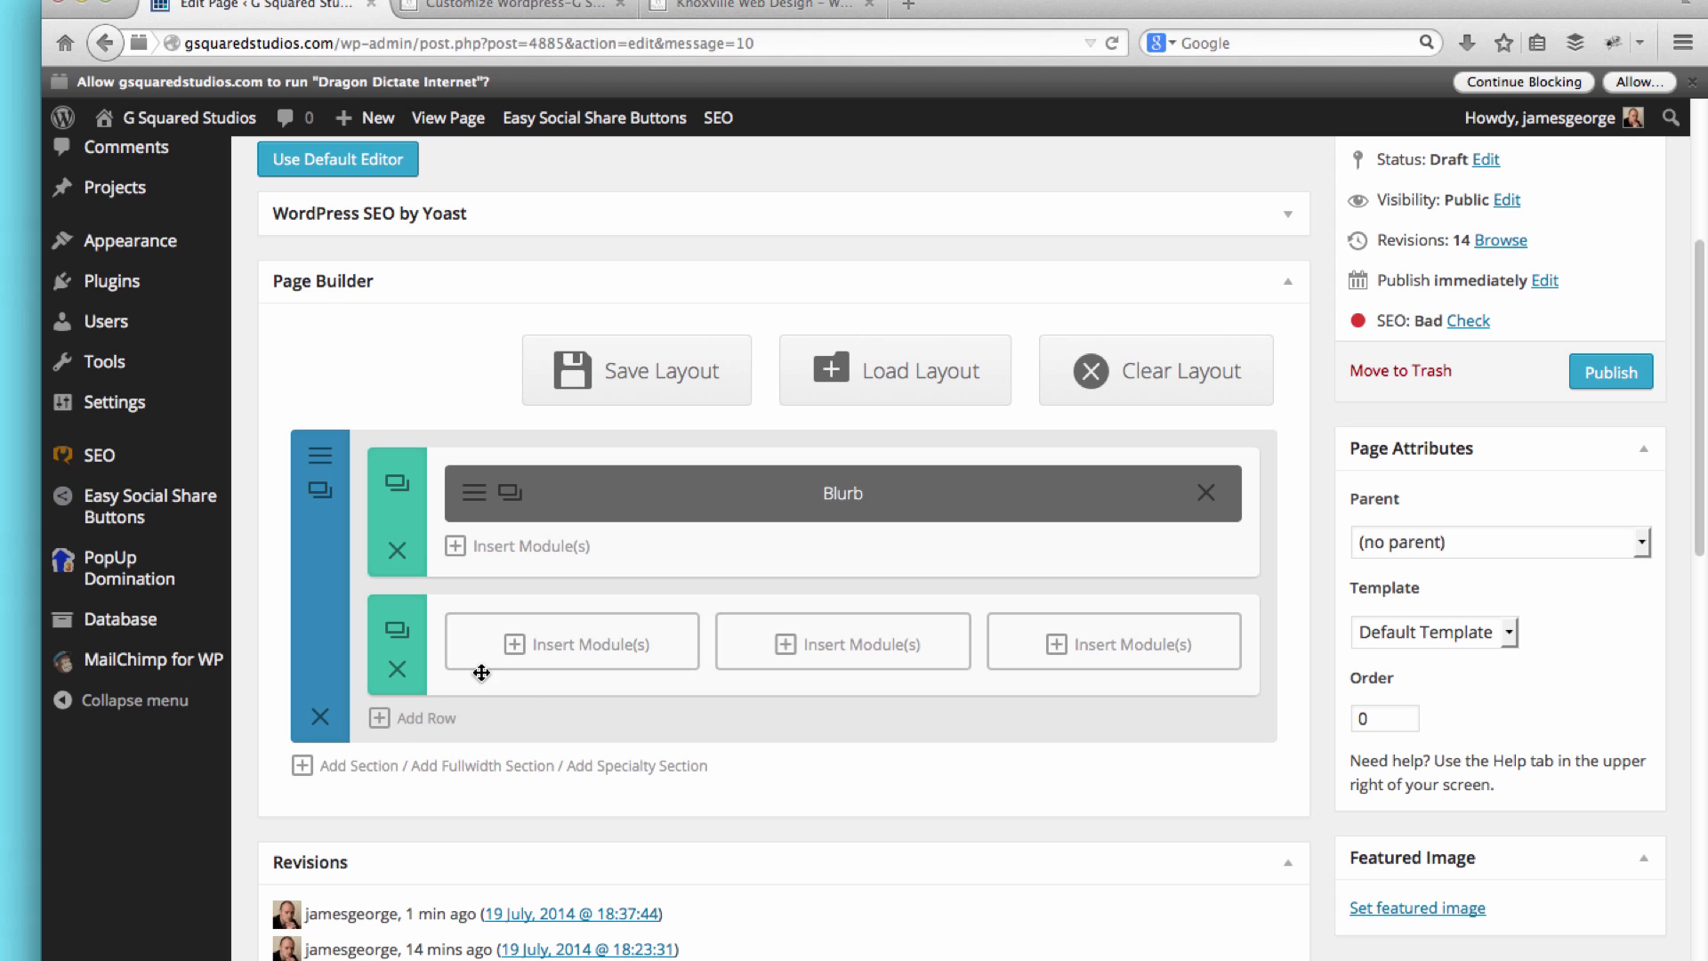
left_click(636, 648)
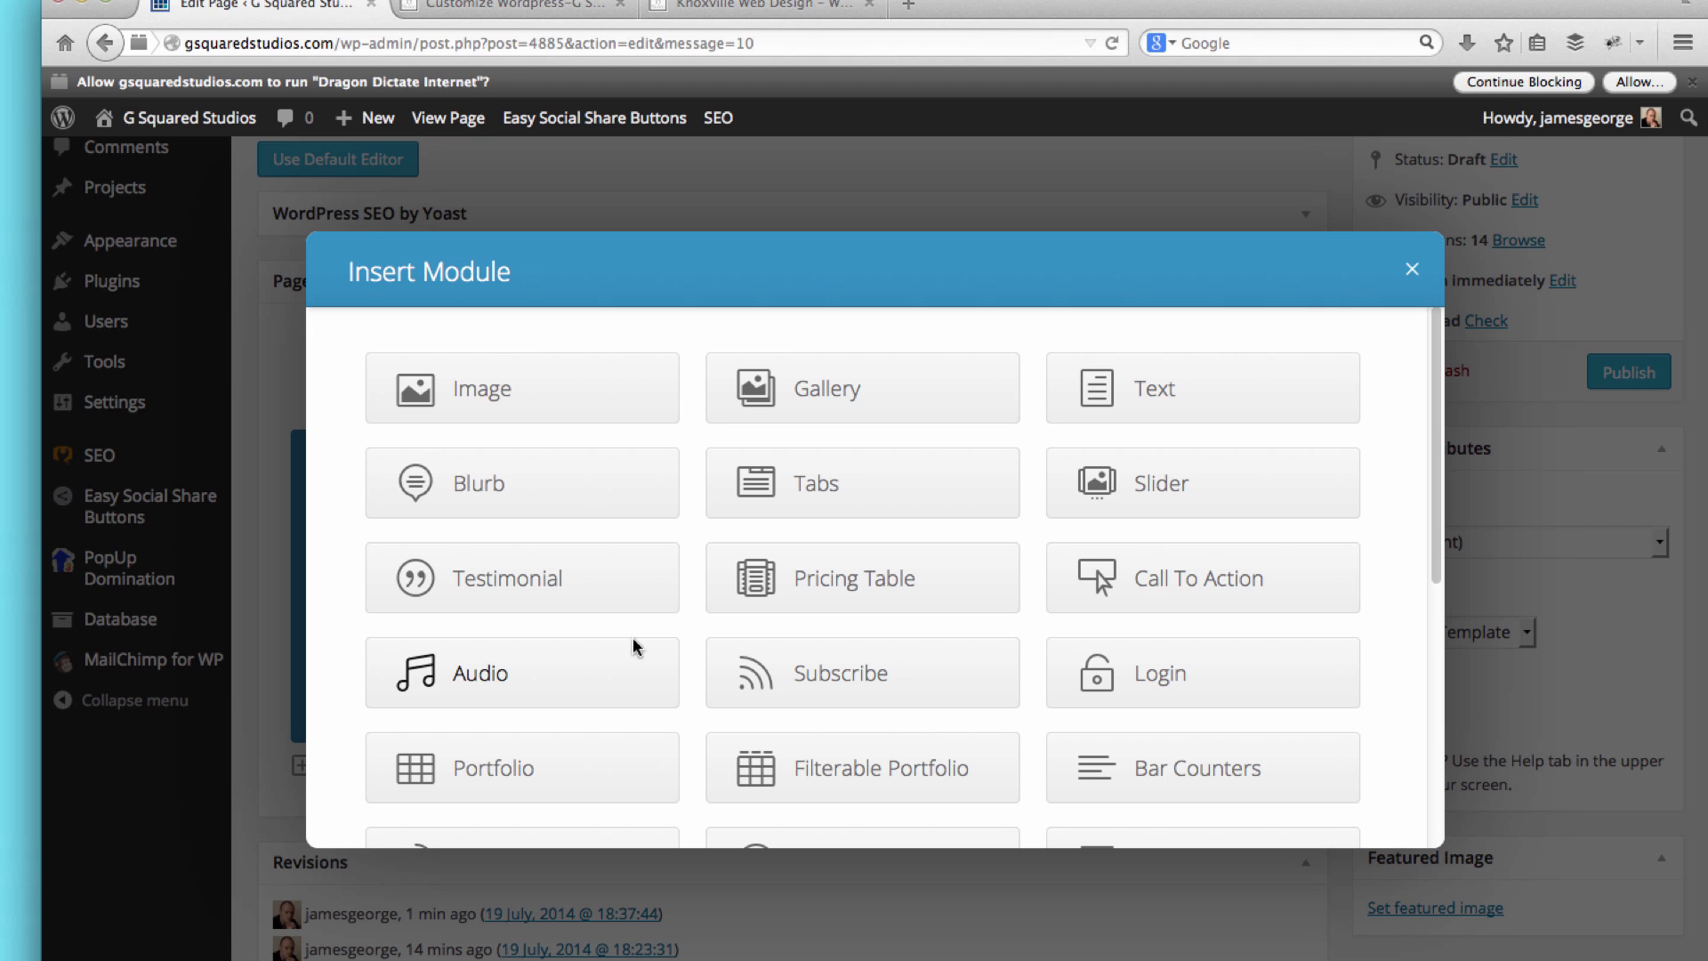
left_click(503, 487)
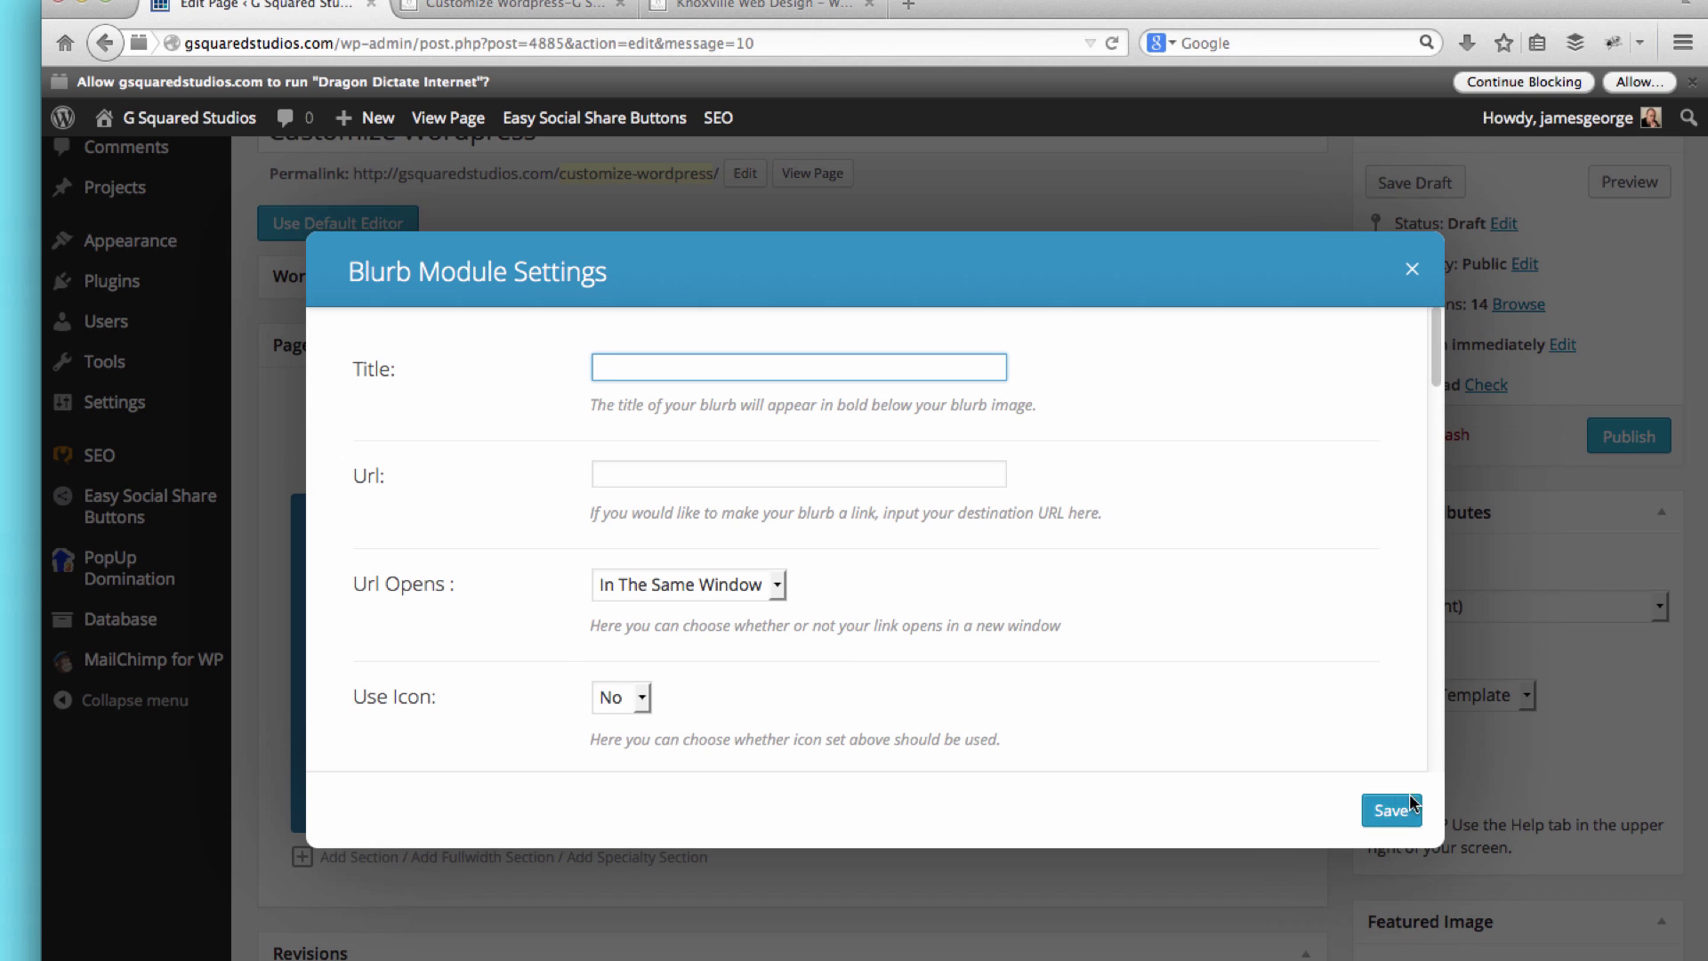
left_click(1392, 810)
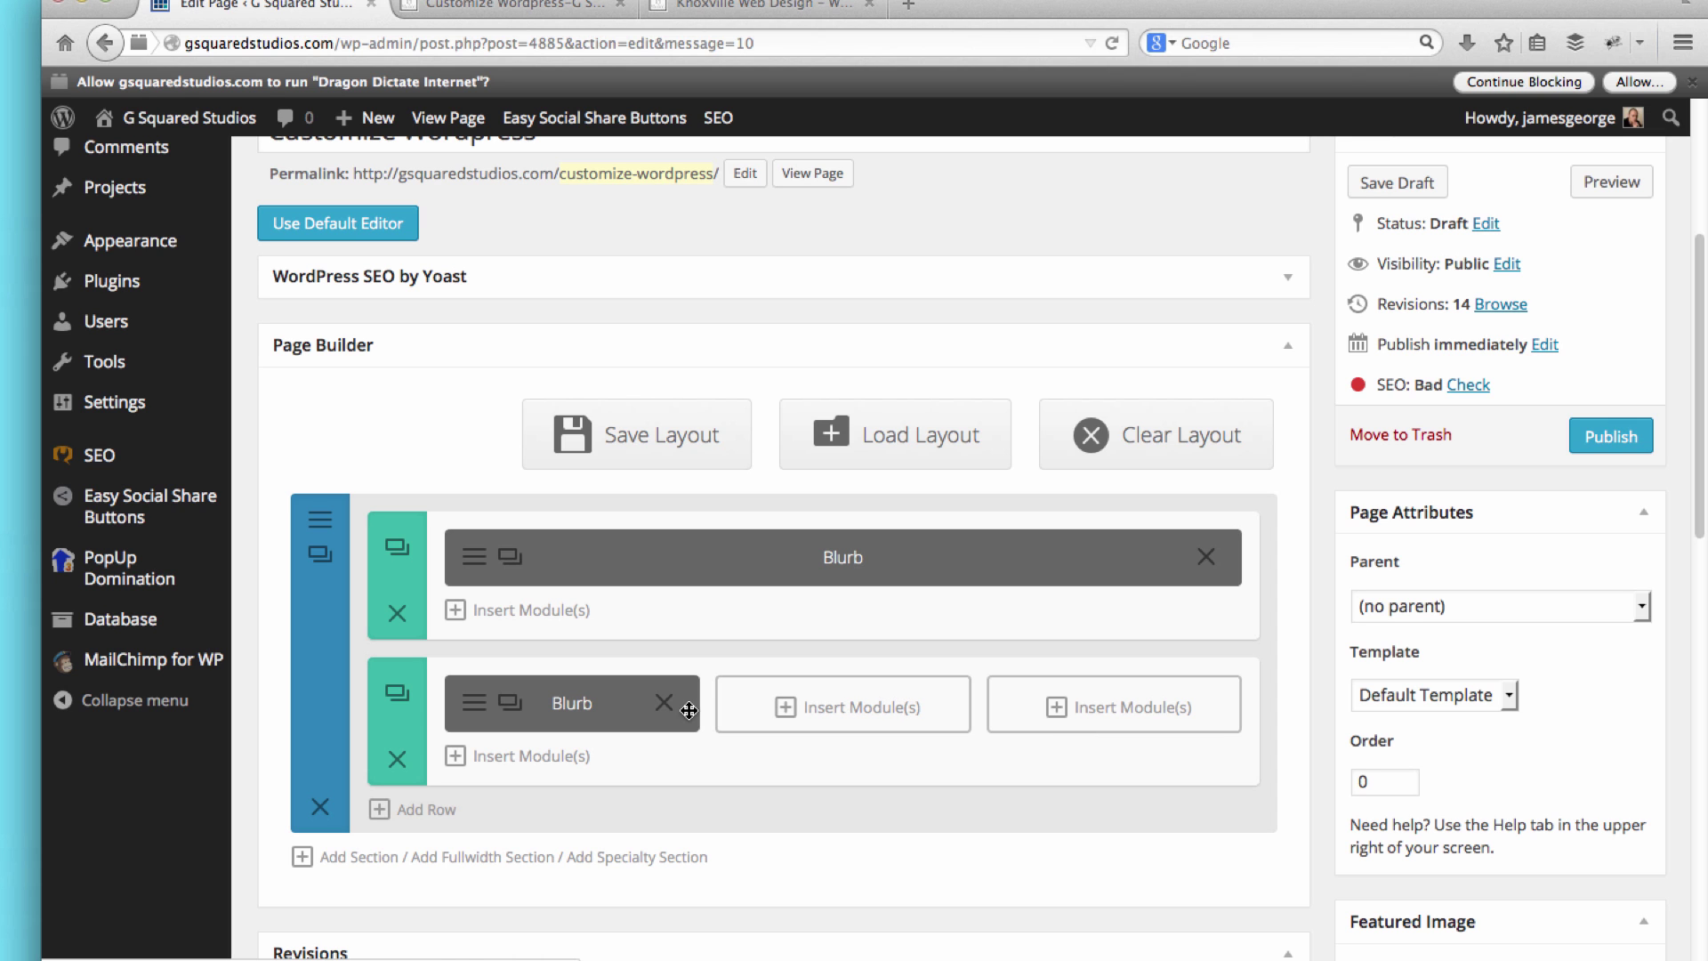
Step: Move the blurb to the middle column, duplicate it, and place the copy in the third column
left_click_drag(511, 709, 838, 703)
left_click(779, 703)
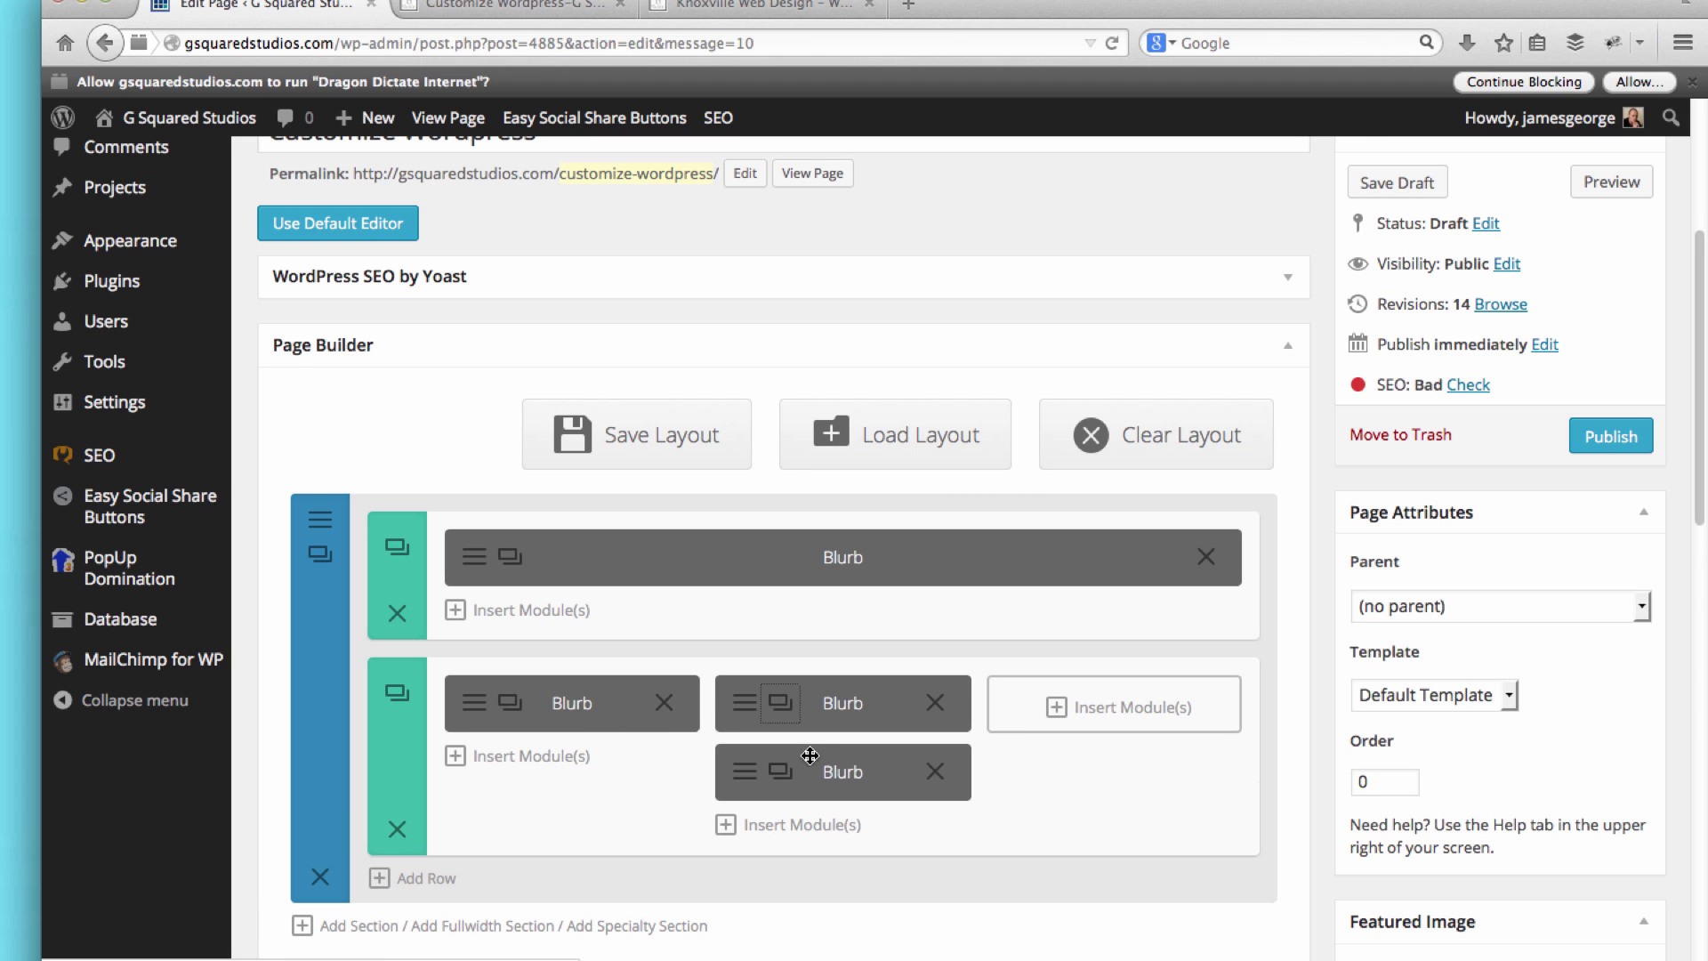
mouse_move(843, 772)
left_mouse_down()
mouse_move(1113, 731)
mouse_move(1113, 712)
left_mouse_up()
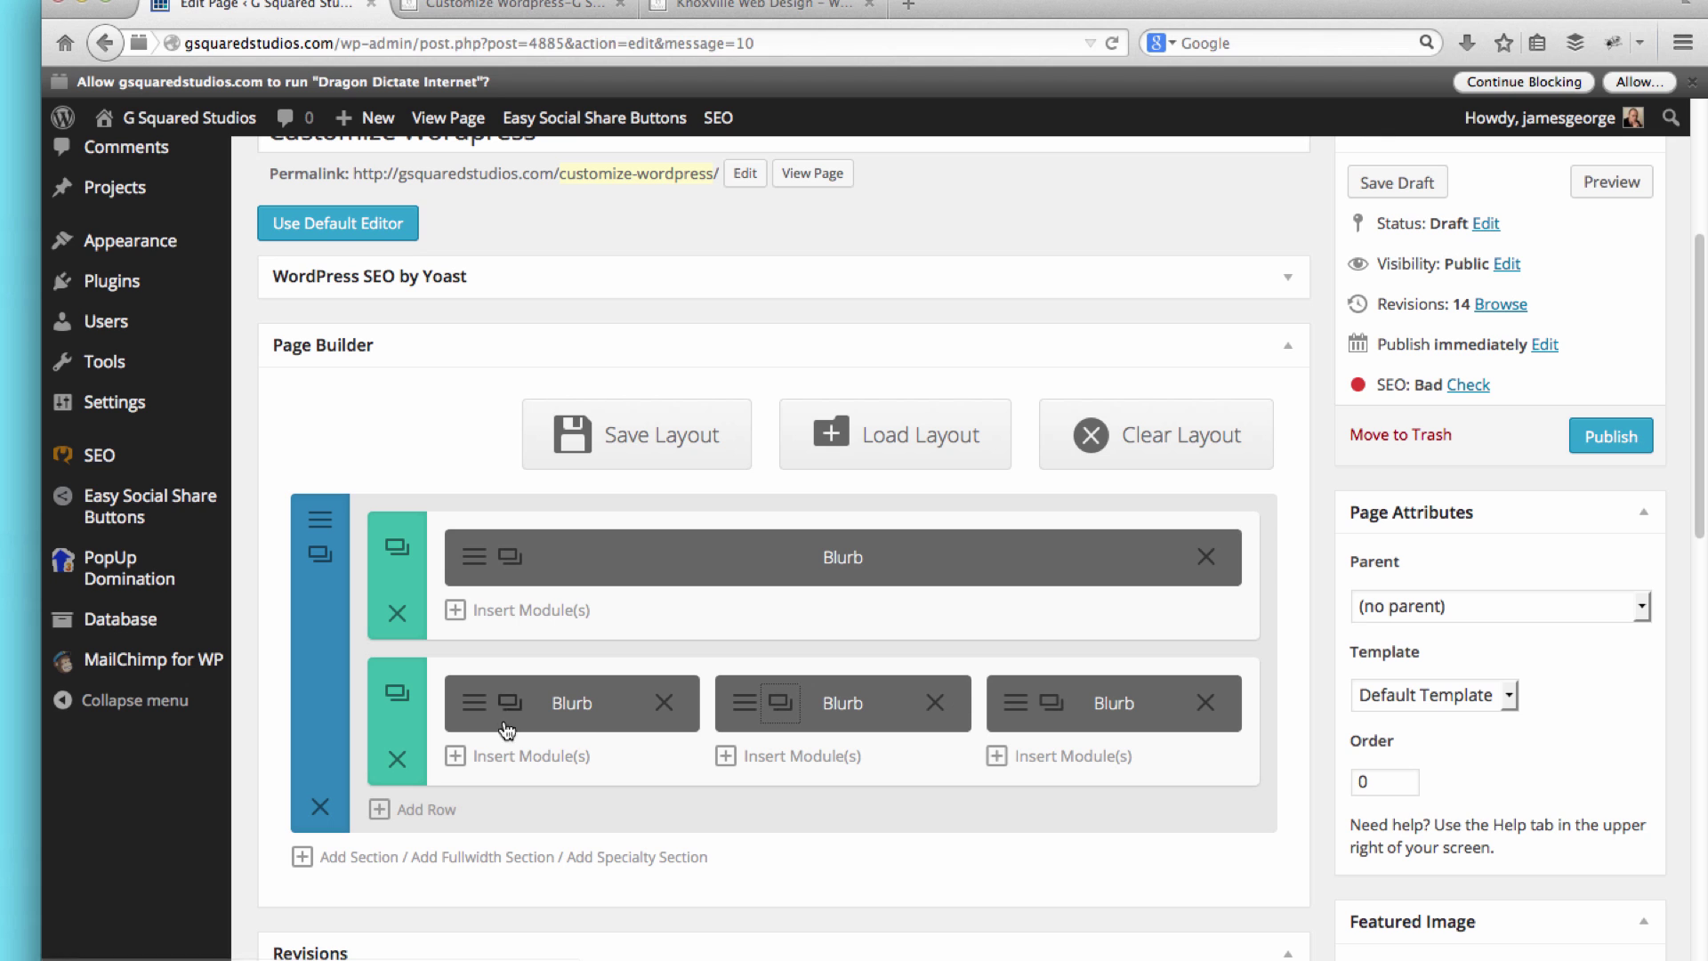
Step: Title the left blurb 'Easy Set Up', open its link in a new tab, and turn on the icon
left_click(477, 709)
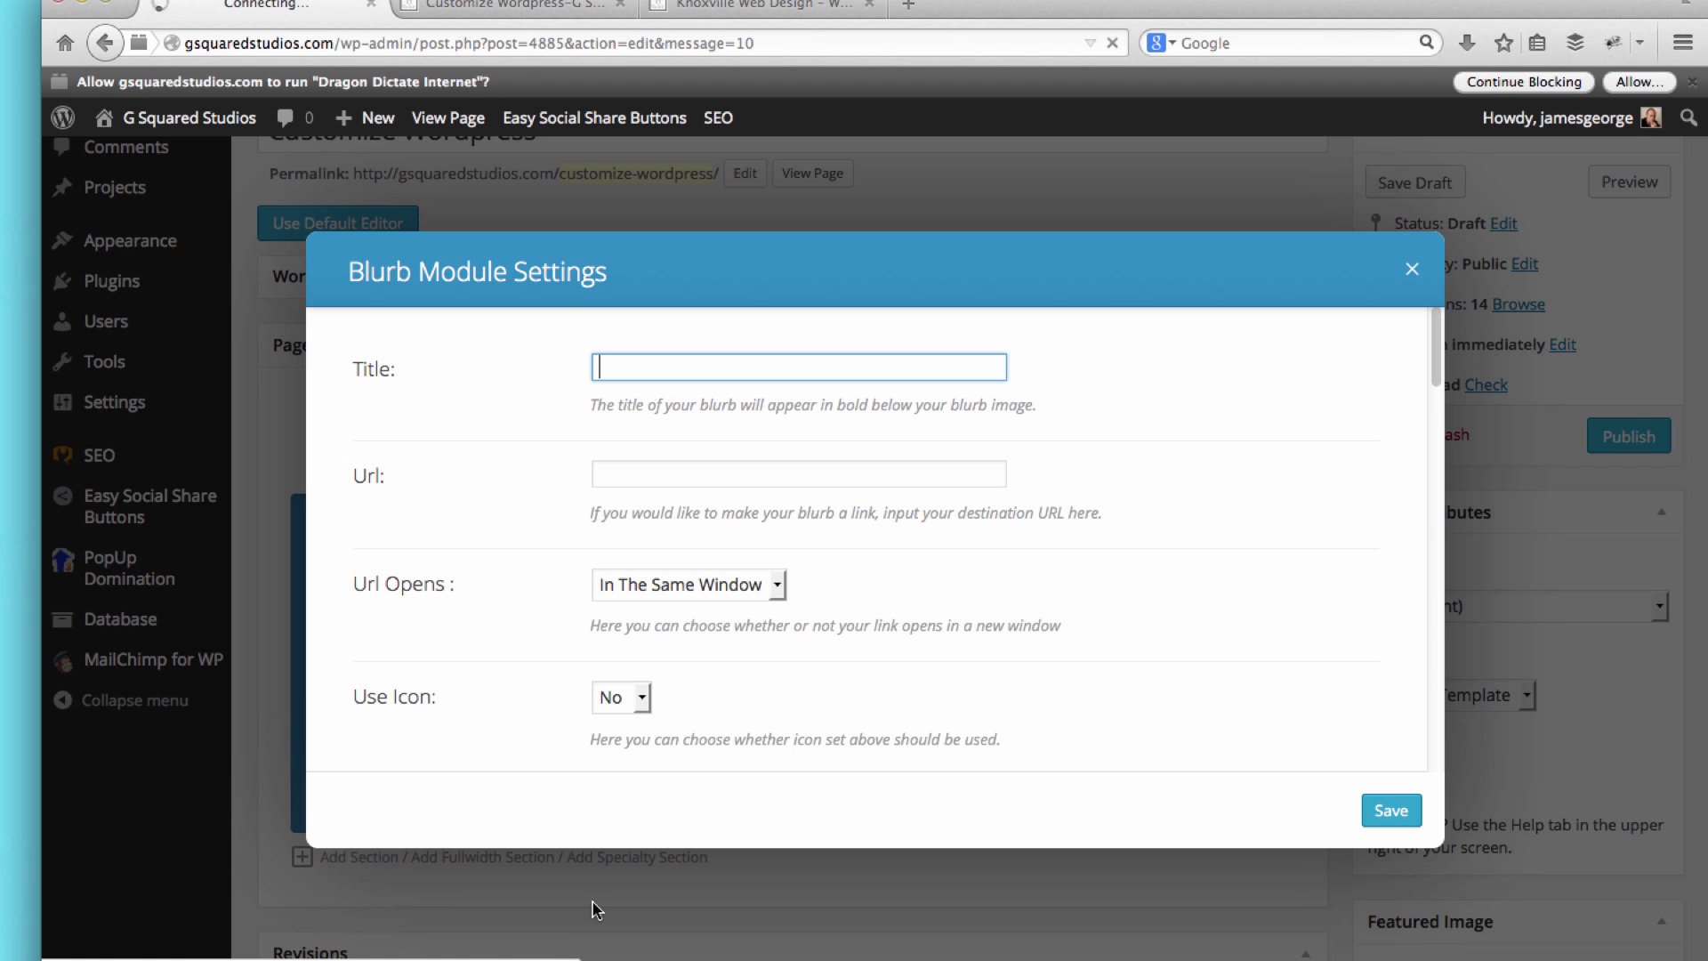
scroll(708, 541, "down", 2)
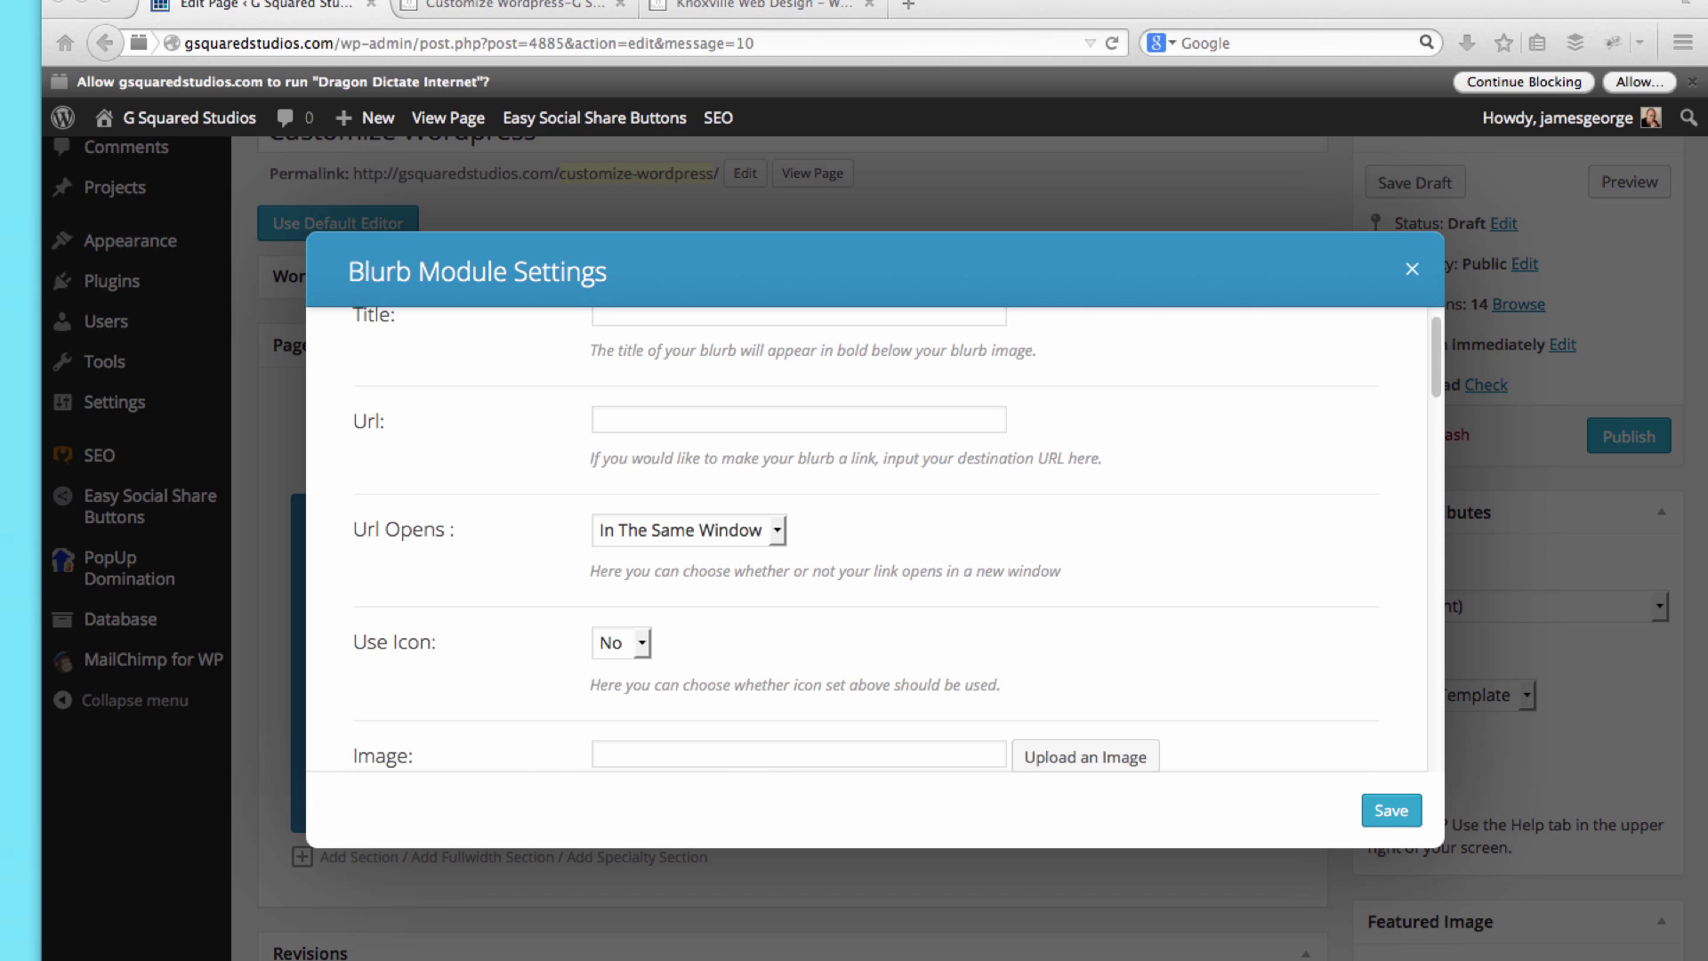
scroll(905, 401, "up", 2)
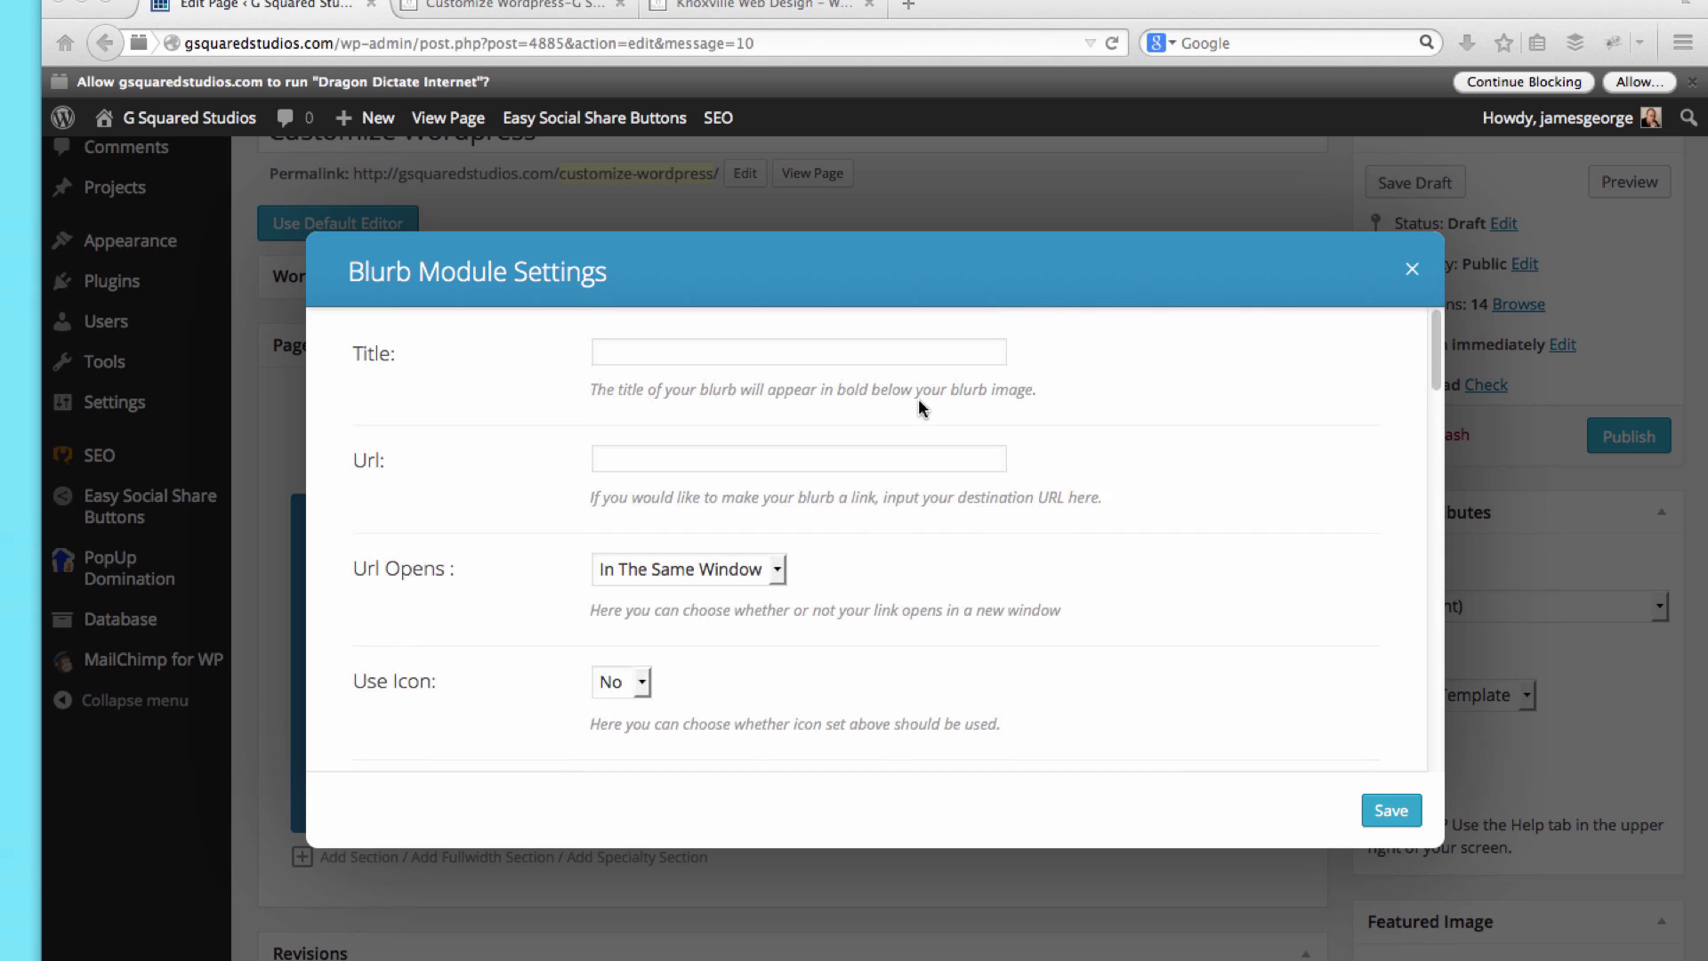
left_click(678, 365)
type("Easy Set Up")
scroll(654, 462, "down", 3)
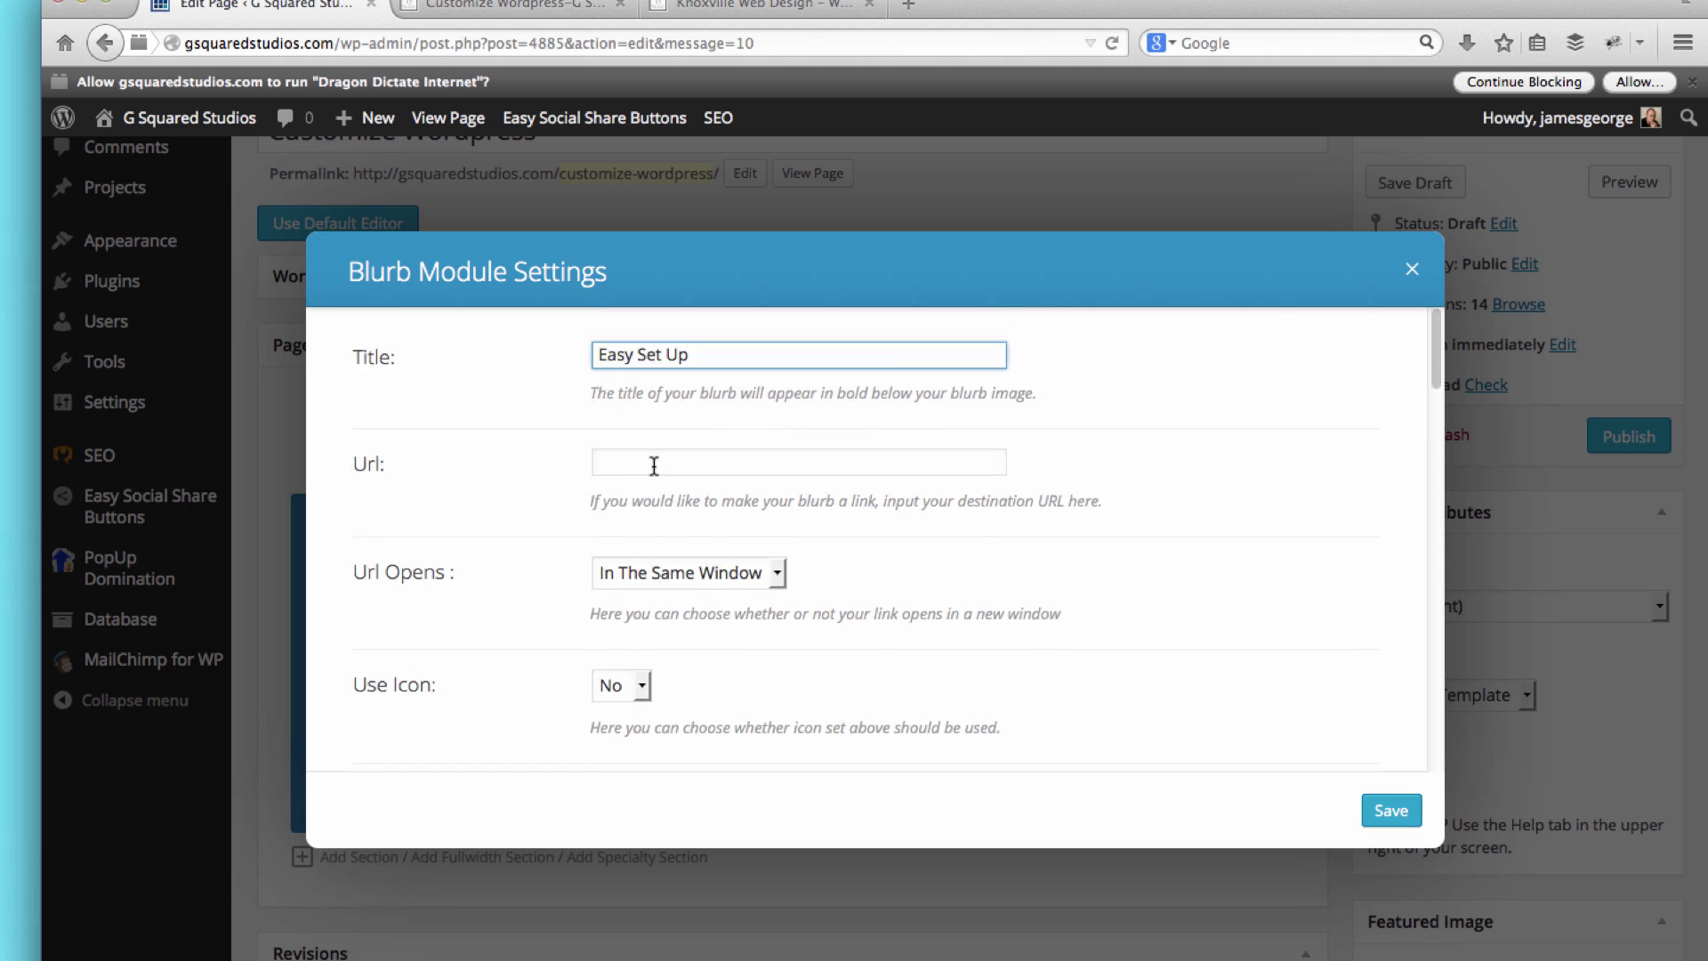
left_click(657, 457)
left_click(667, 502)
left_click(637, 562)
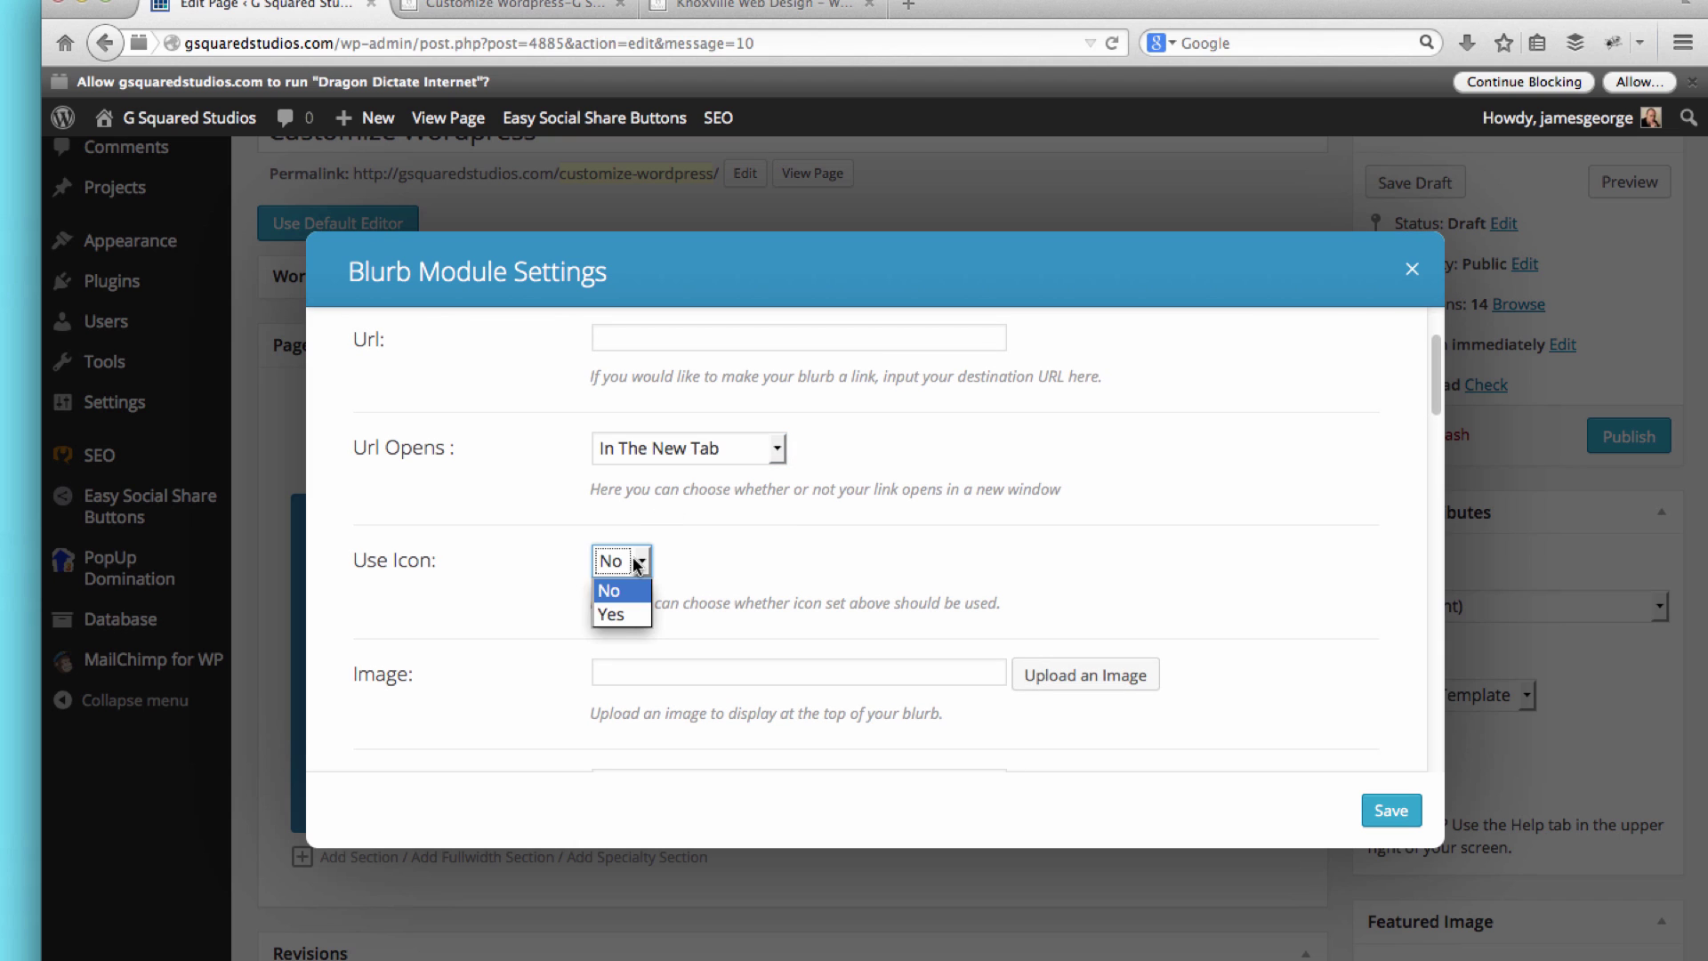
left_click(621, 616)
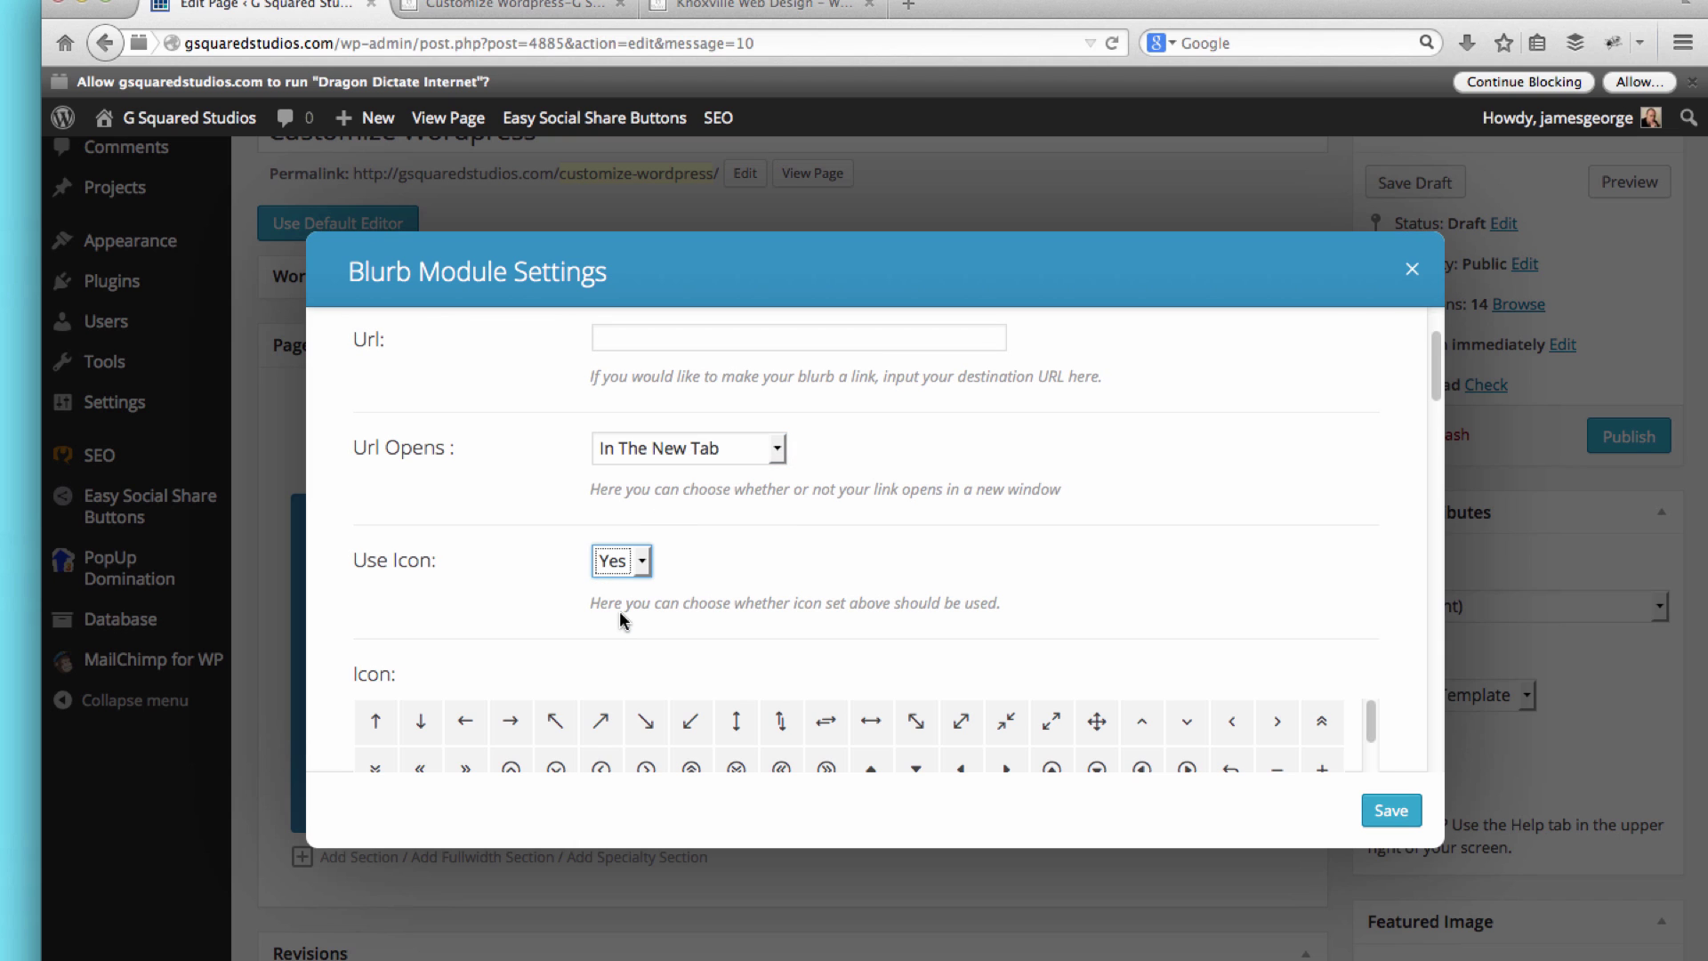
Step: Show the icon inside a circle and make the icon colour white
scroll(680, 530, "down", 10)
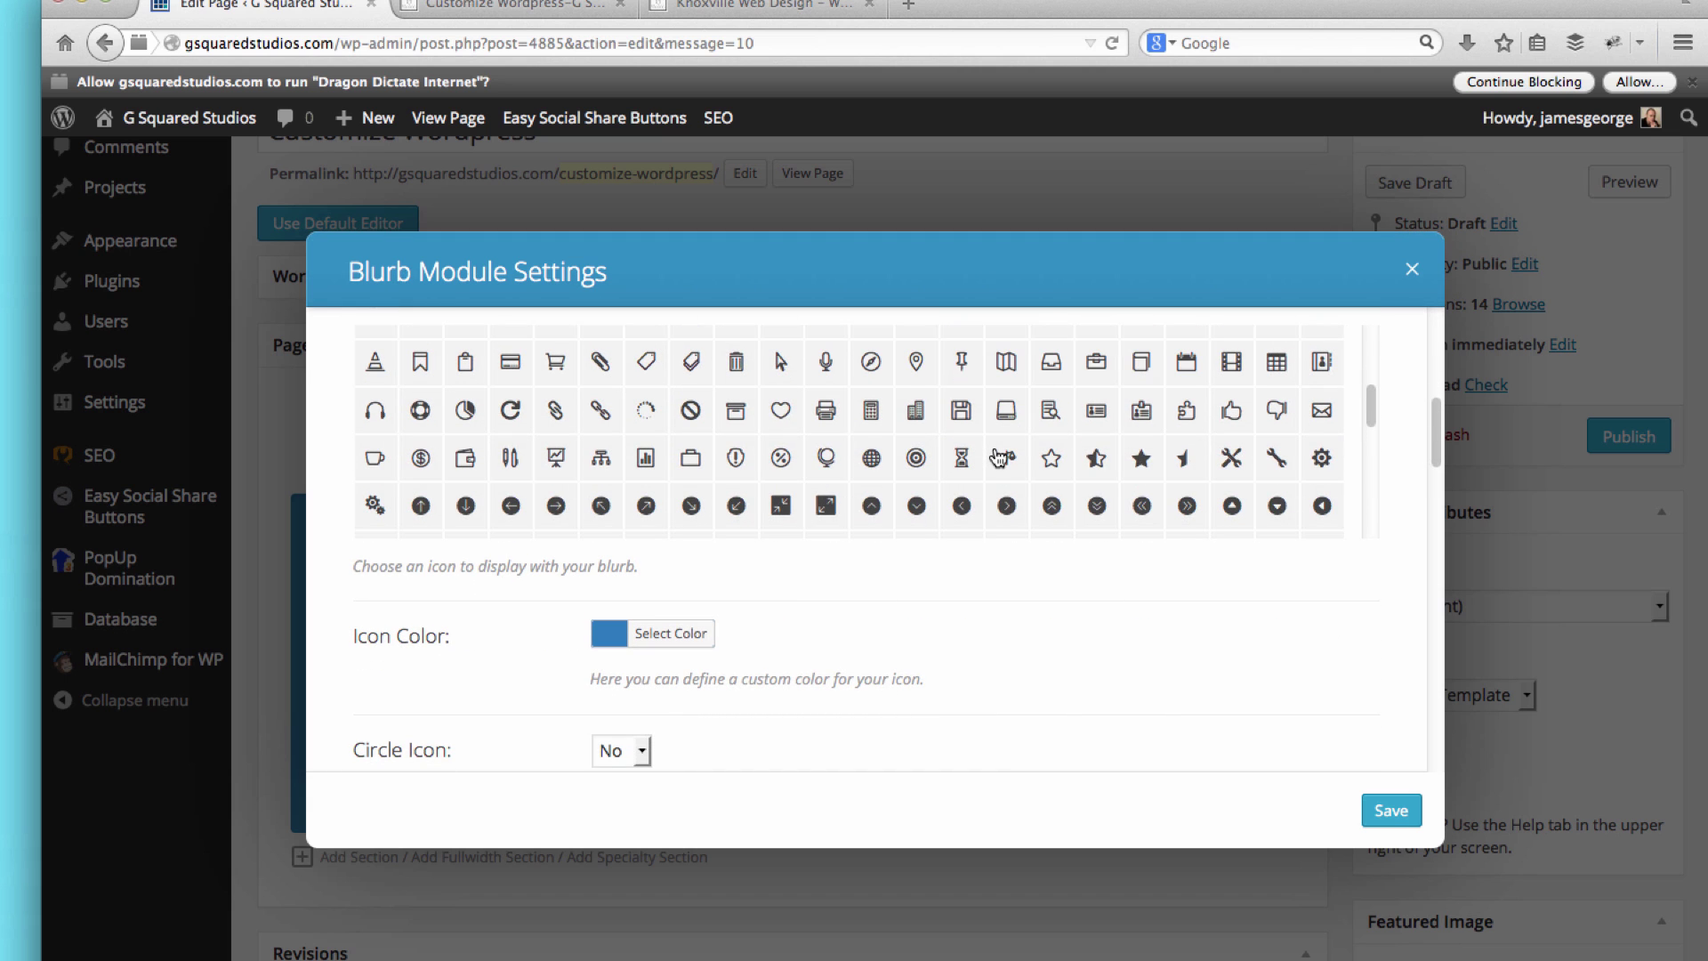
scroll(675, 584, "down", 3)
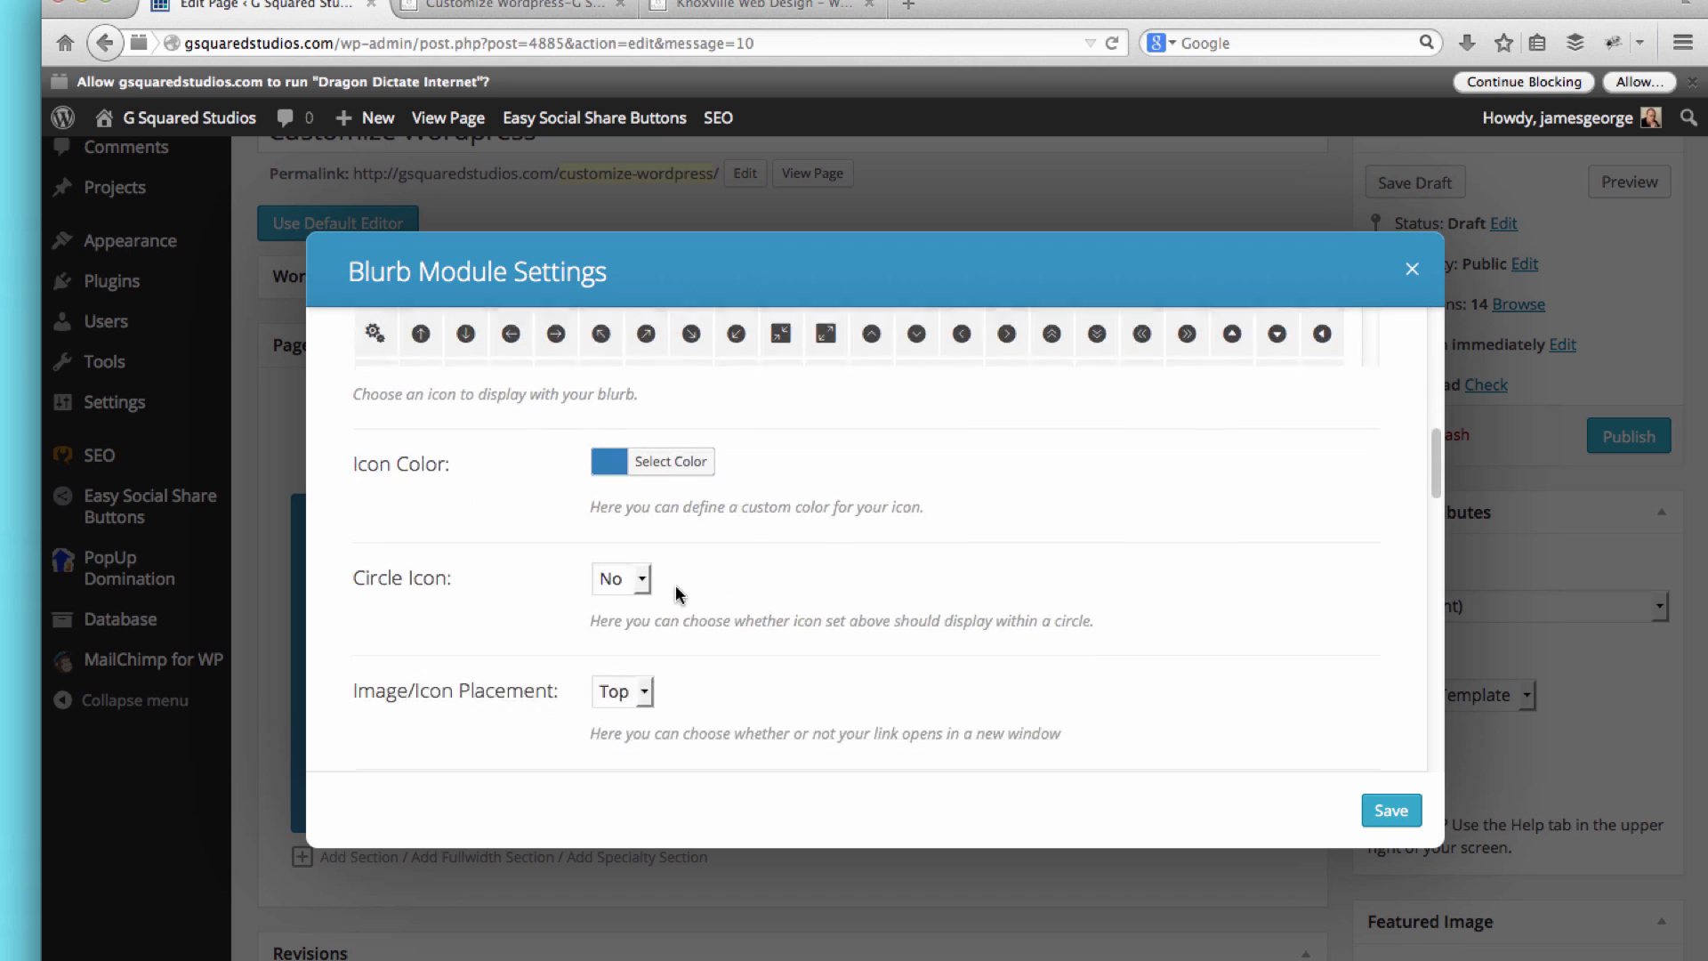
scroll(702, 505, "down", 2)
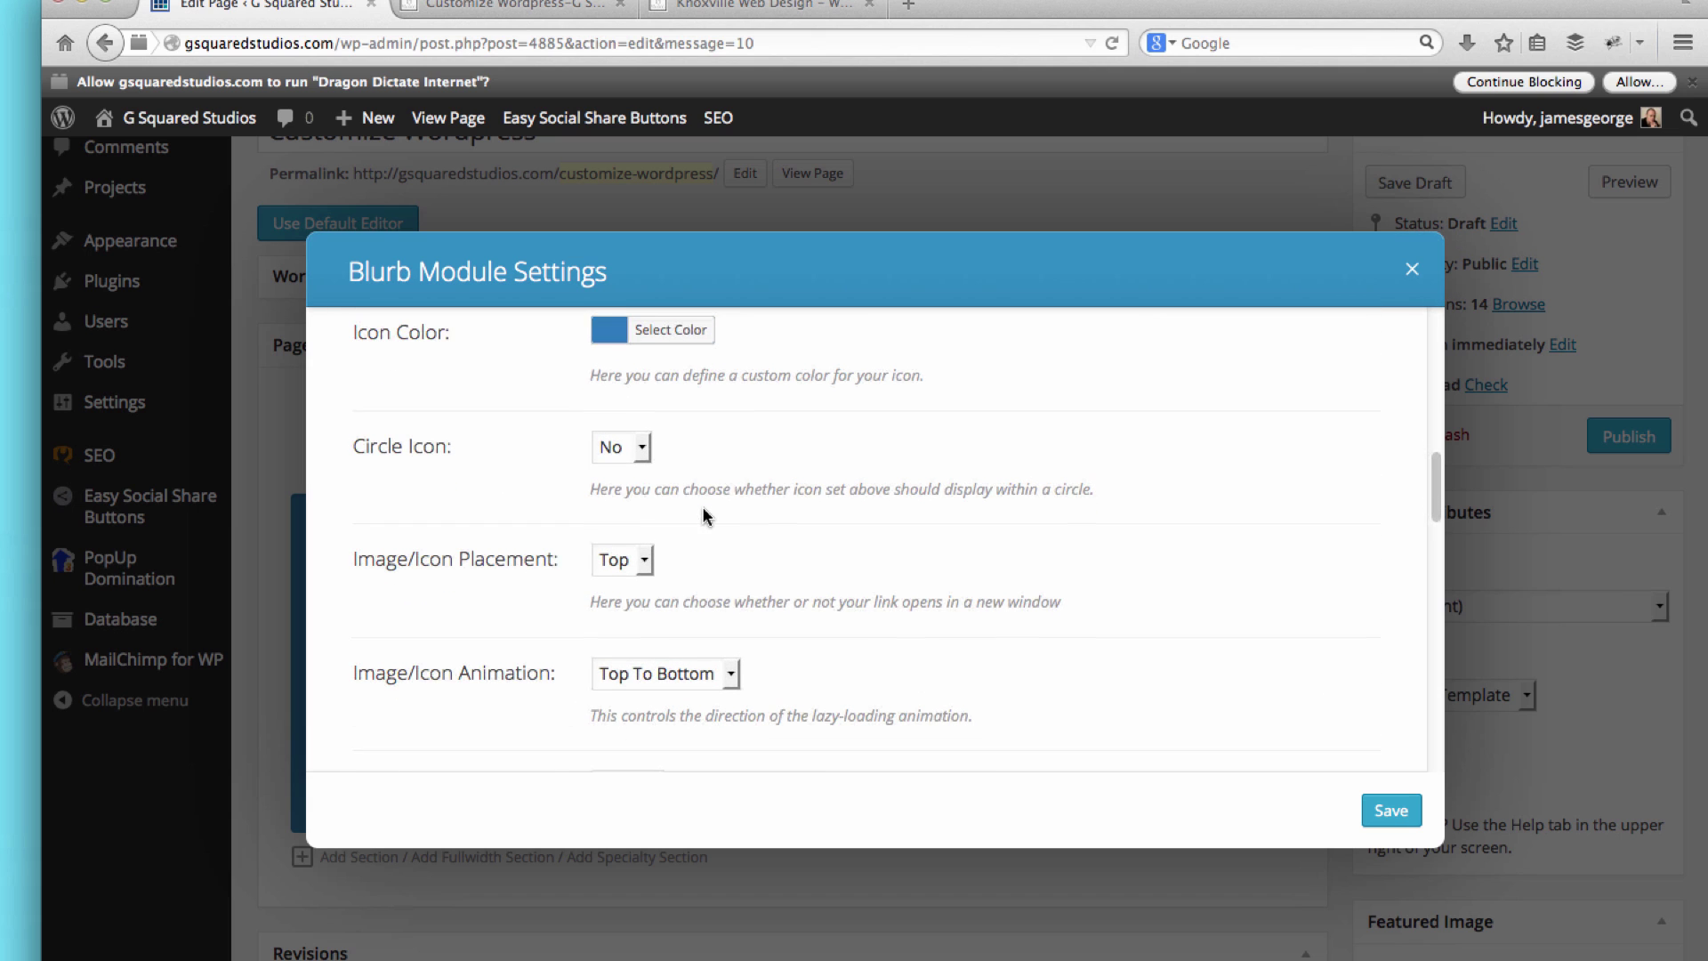
scroll(676, 442, "up", 1)
left_click(620, 452)
left_click(623, 504)
left_click(648, 334)
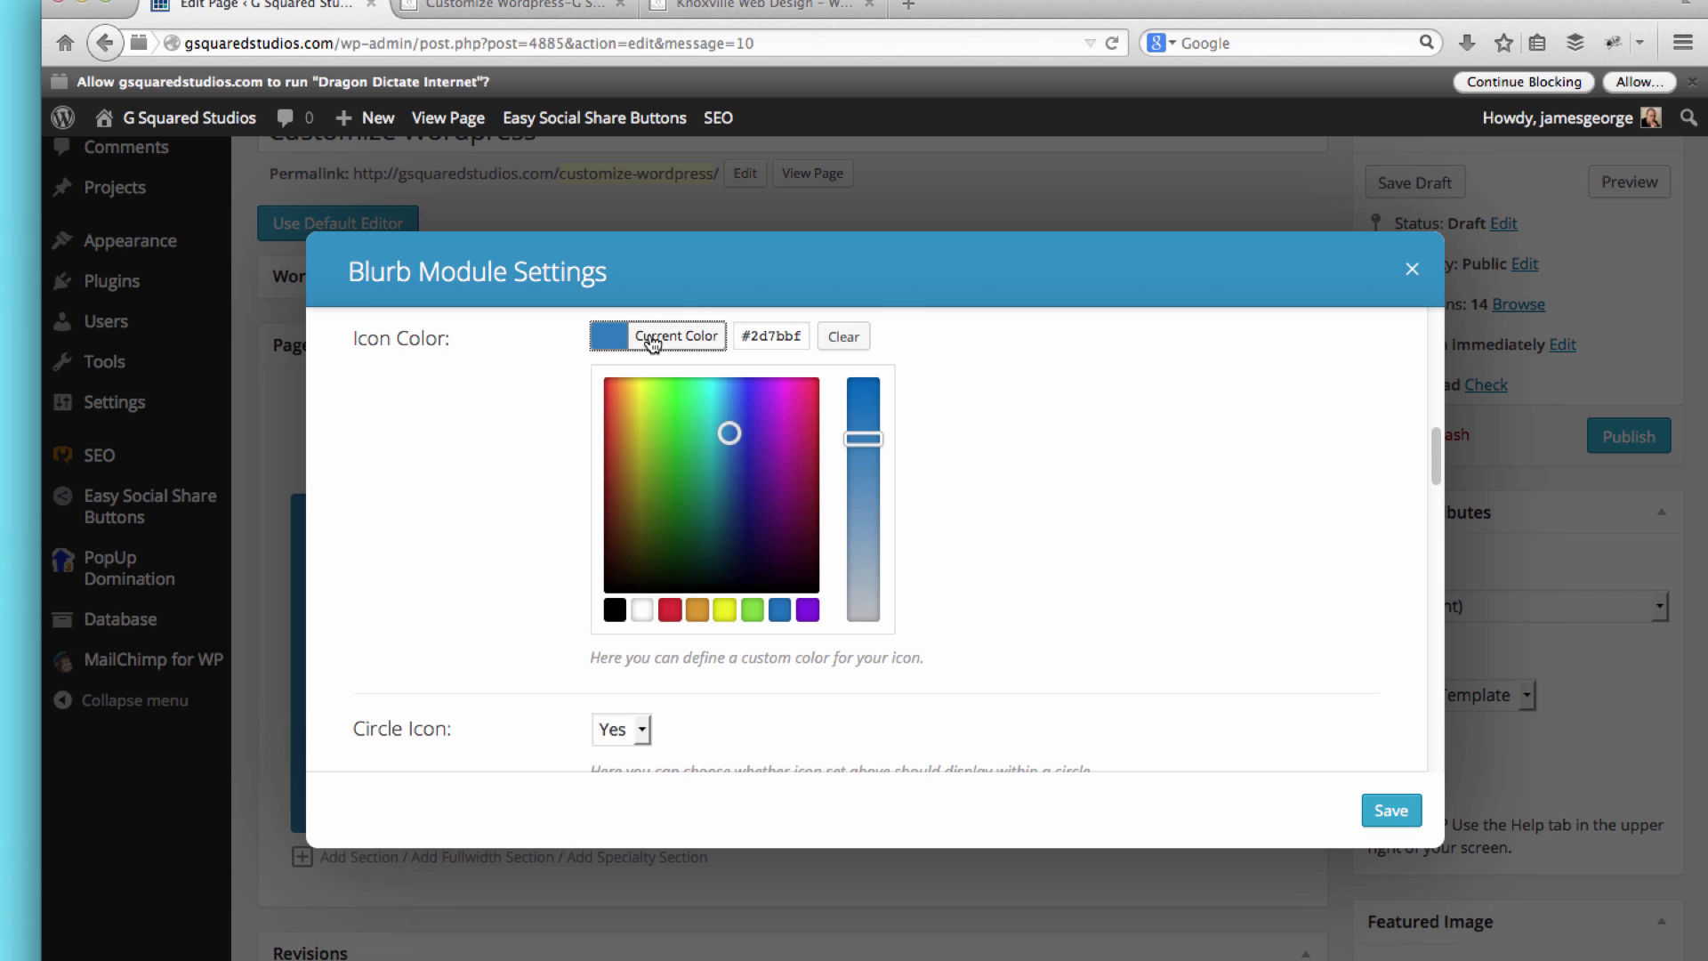
left_click(641, 612)
left_click(1143, 545)
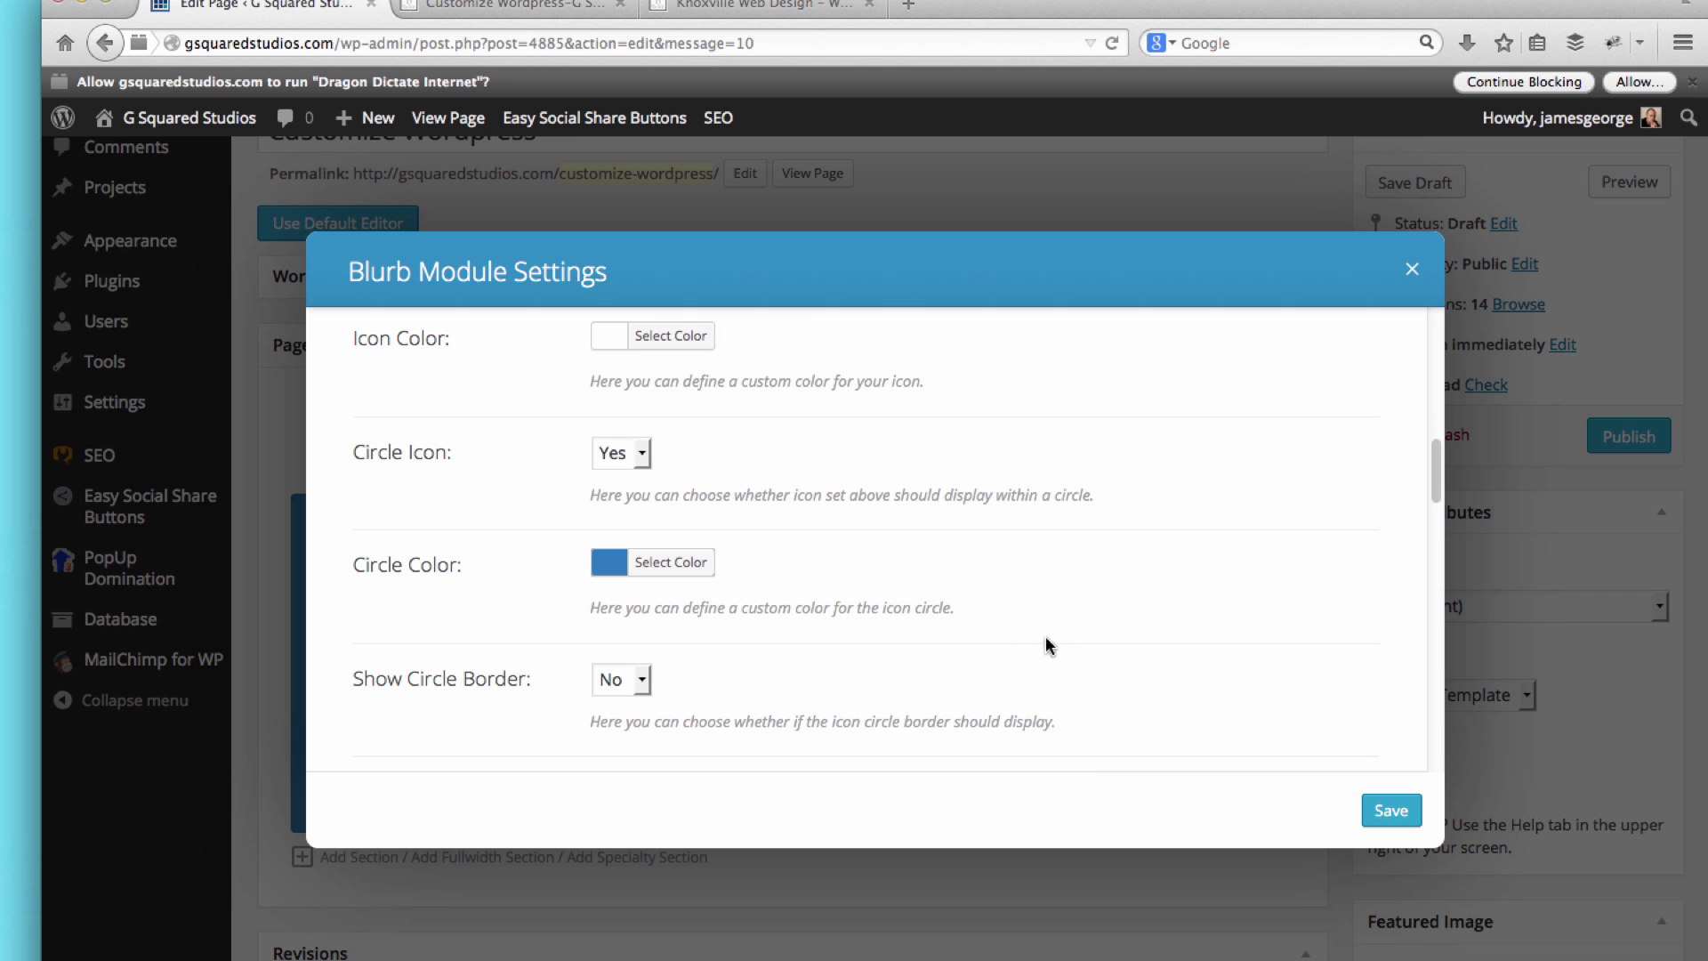
Step: Animate the icon Left To Right and enter the text 'I will handle the set up of your WordPress site, 100% guaranteed.'
scroll(792, 589, "down", 4)
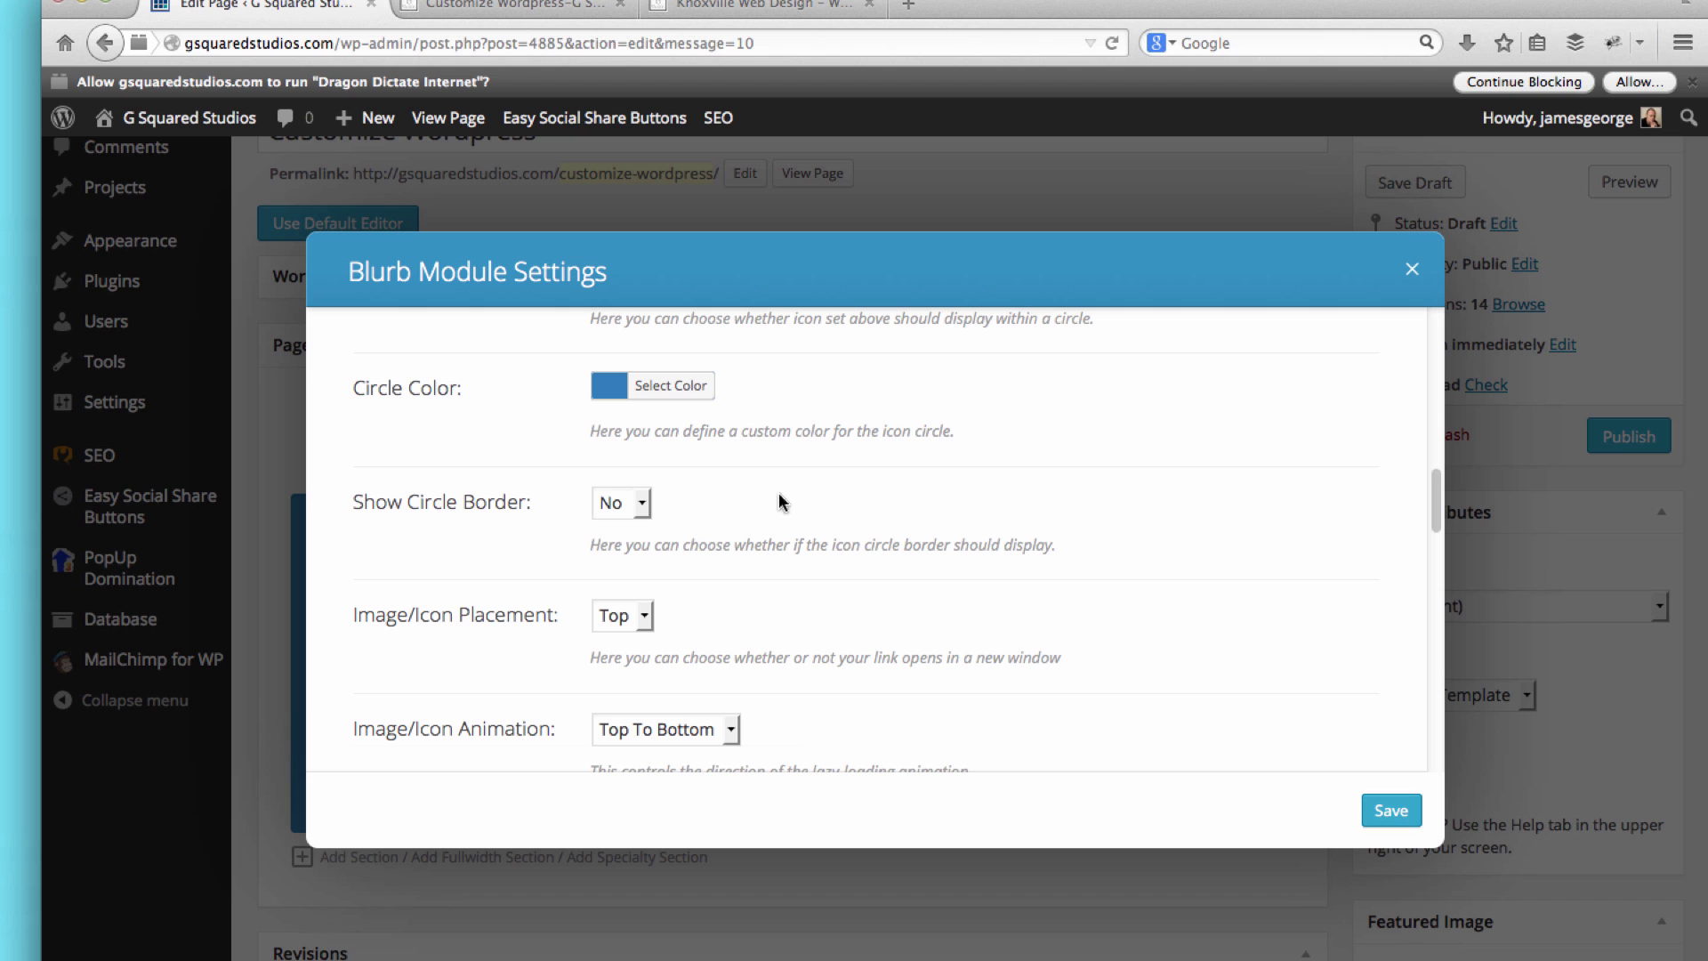
scroll(744, 519, "down", 5)
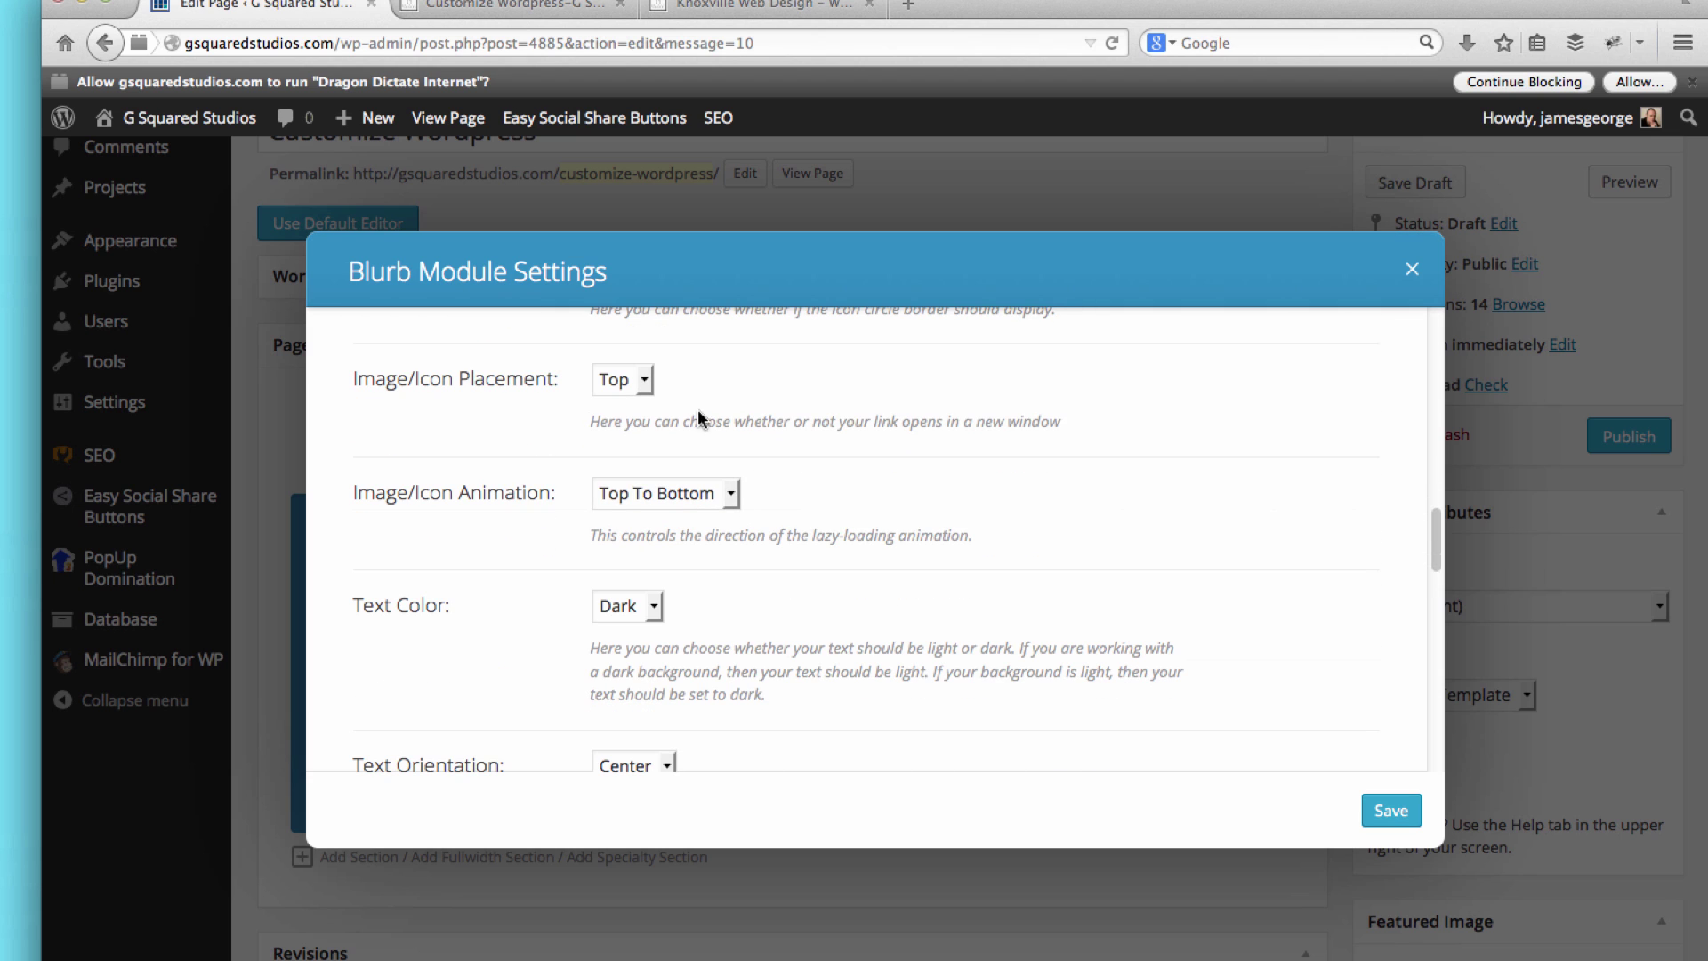
left_click(722, 499)
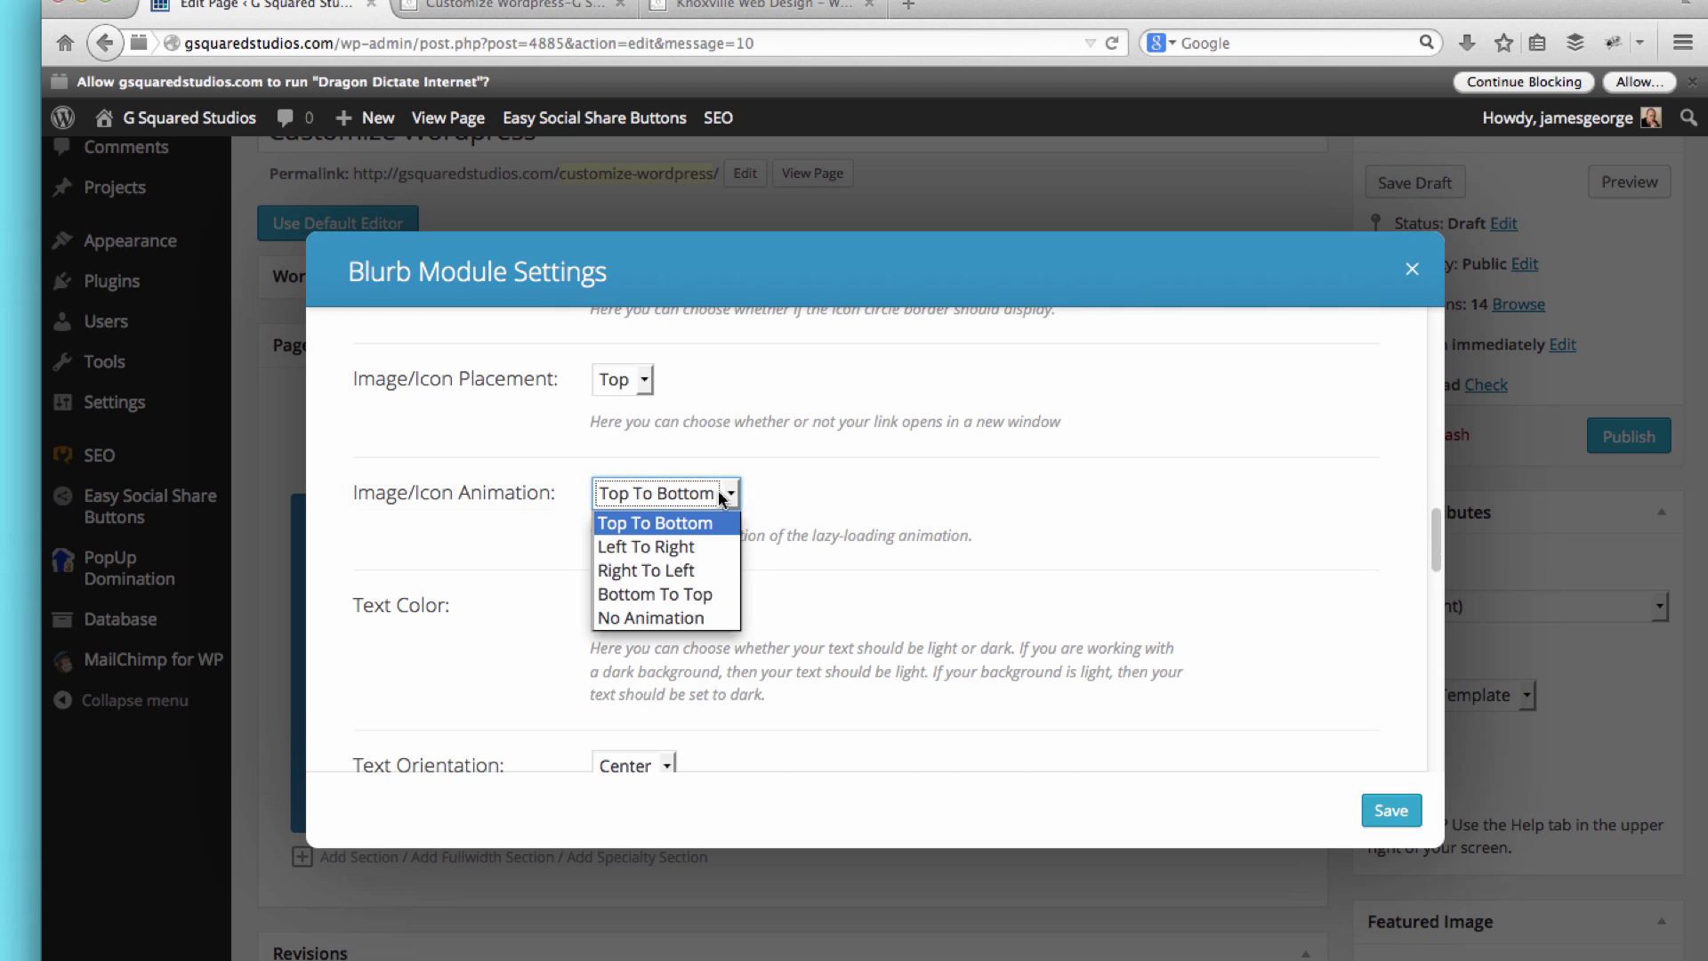
left_click(651, 546)
scroll(857, 482, "down", 9)
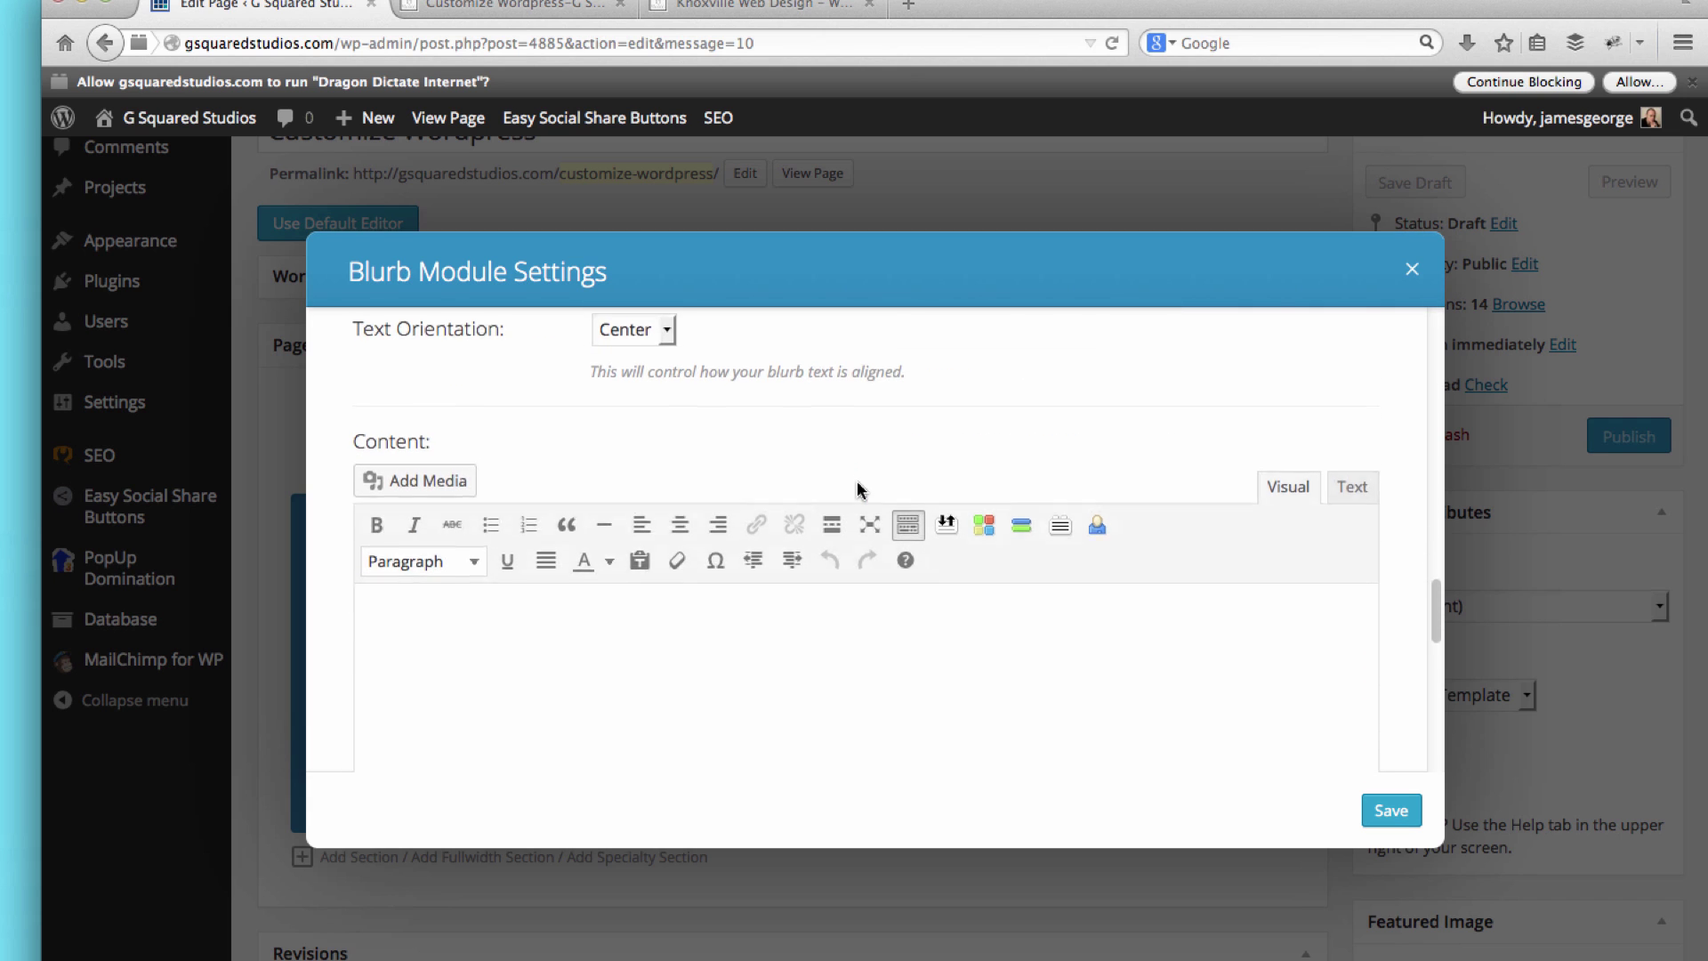
left_click(713, 625)
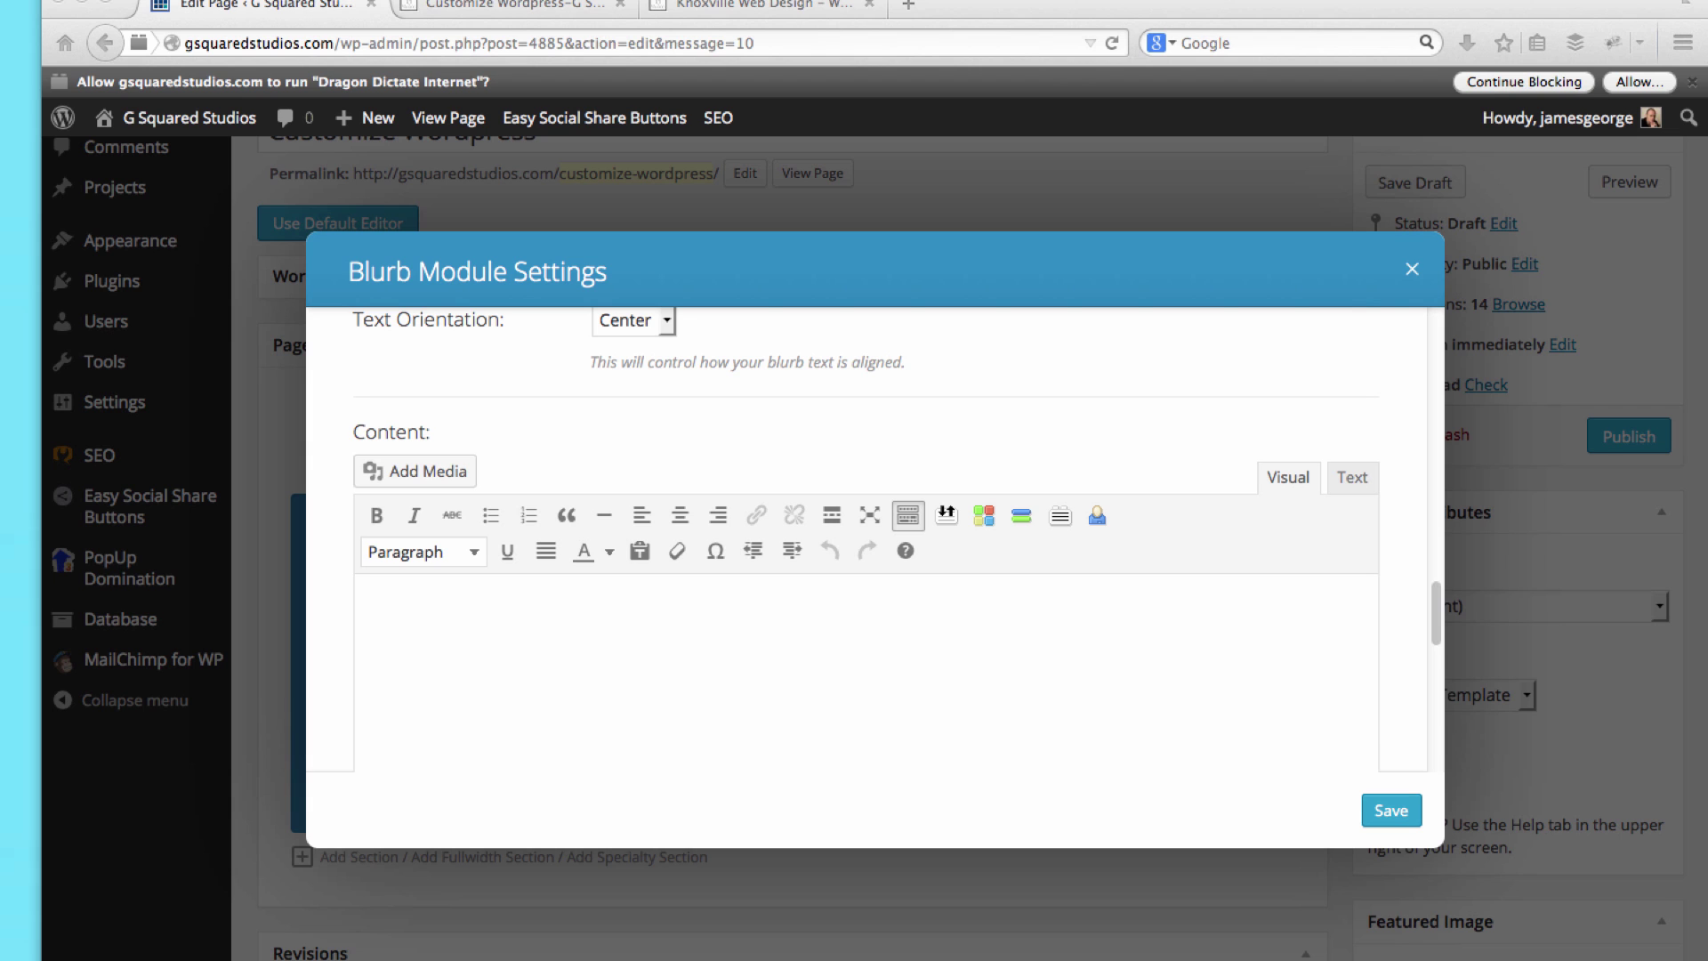
type("I will handle the set up of your WordPress site, 100% guaranteed.")
key("Return")
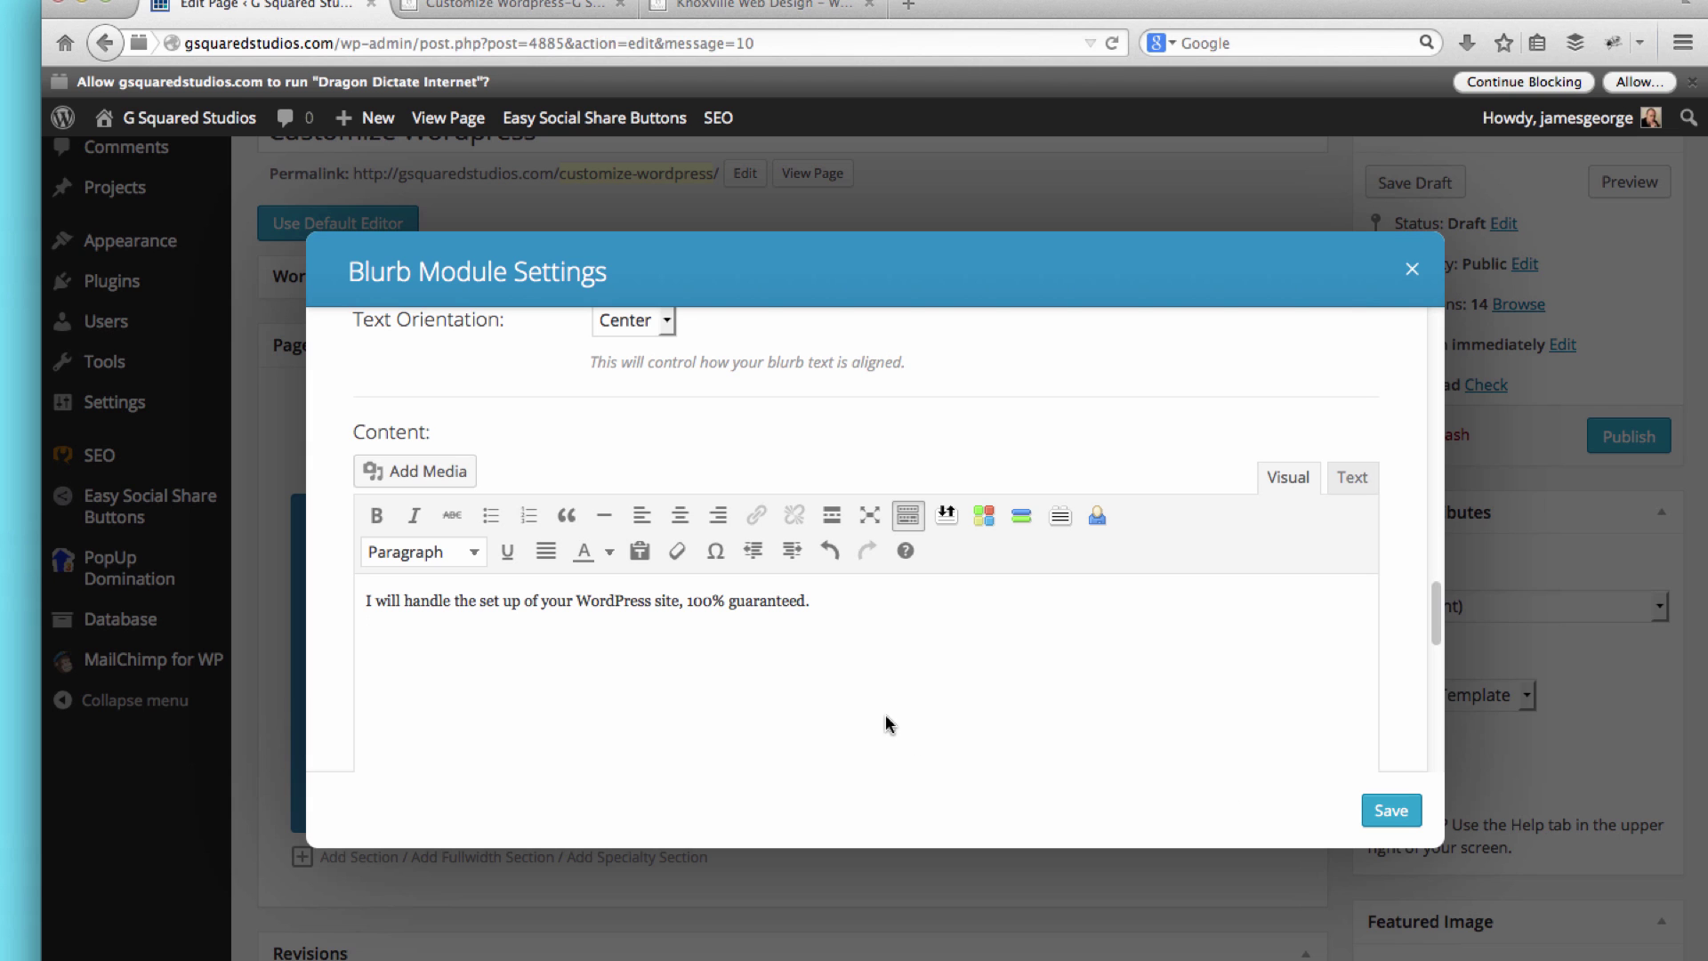
Step: Save the Easy Set Up blurb, then title the middle blurb 'Search Engine Optimization' with new-tab links
left_click(1391, 810)
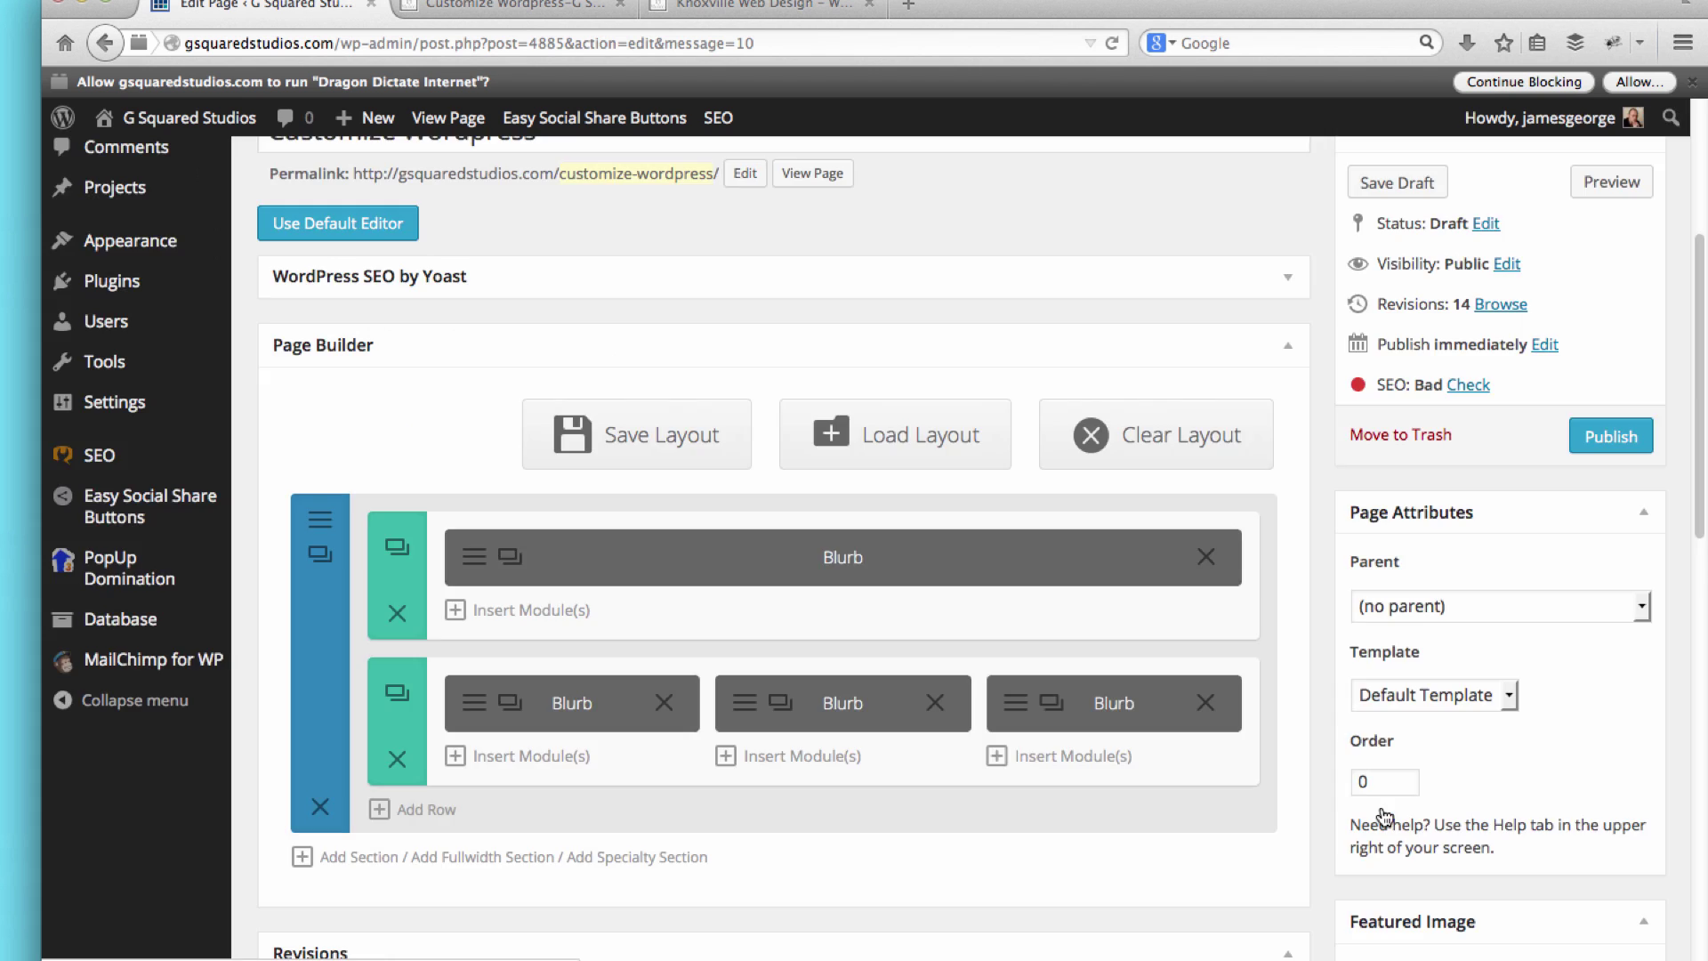
left_click(739, 705)
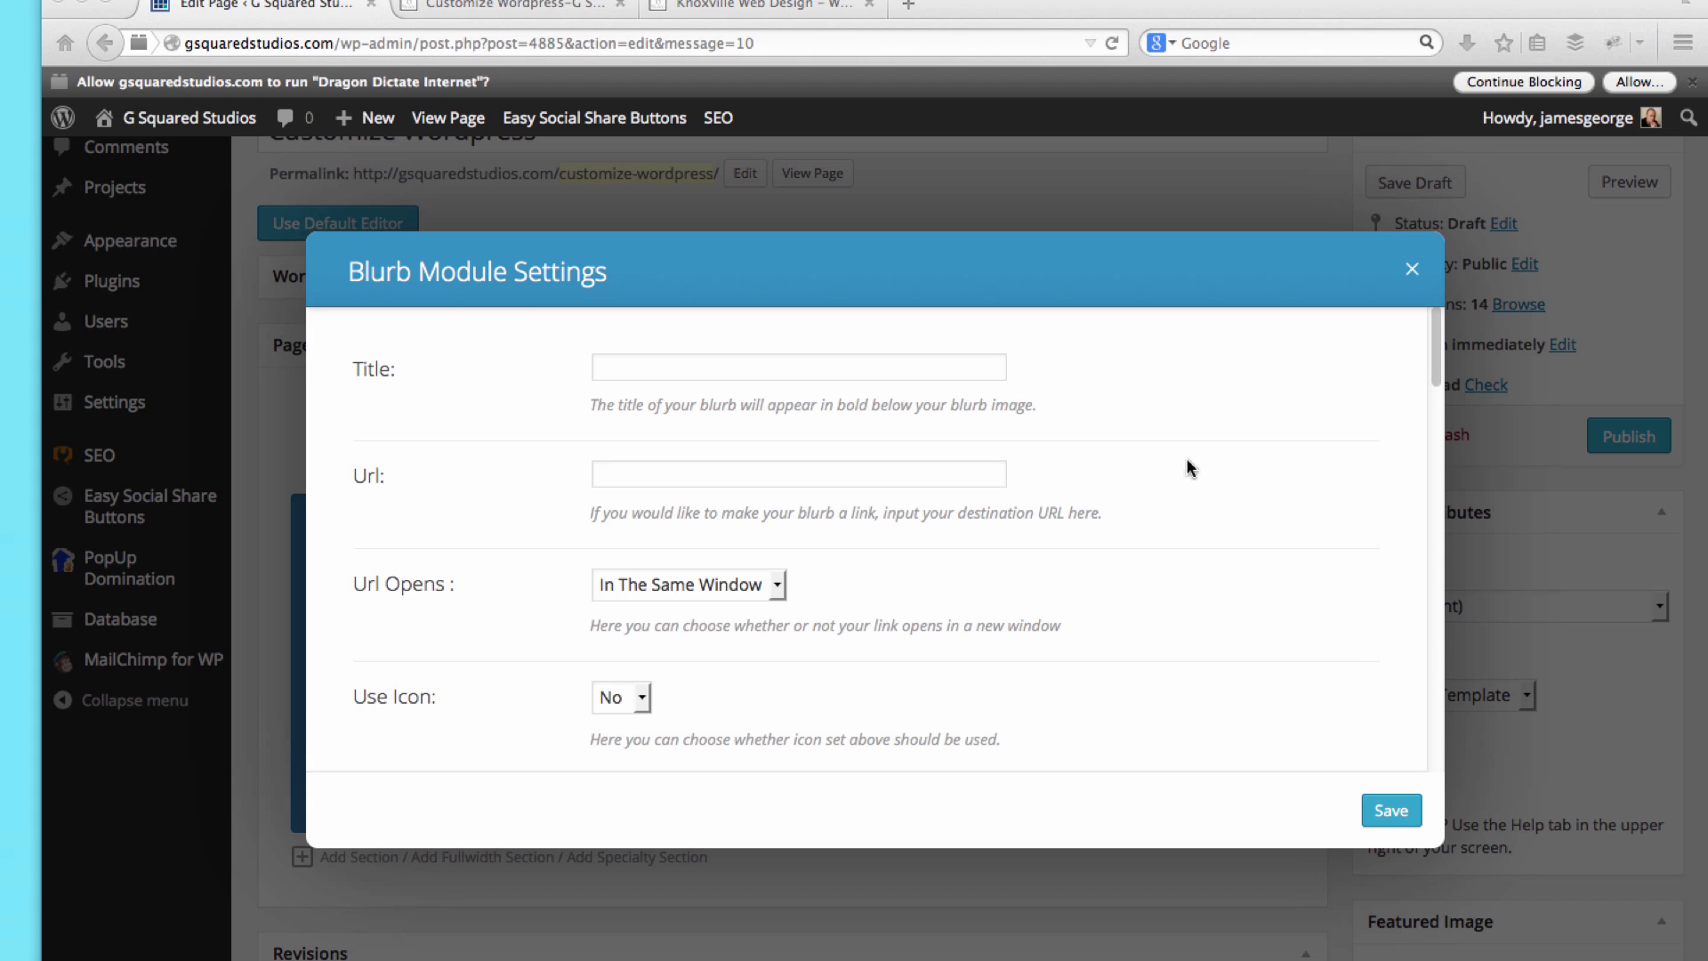
left_click(820, 365)
type("Search Engine Optimization")
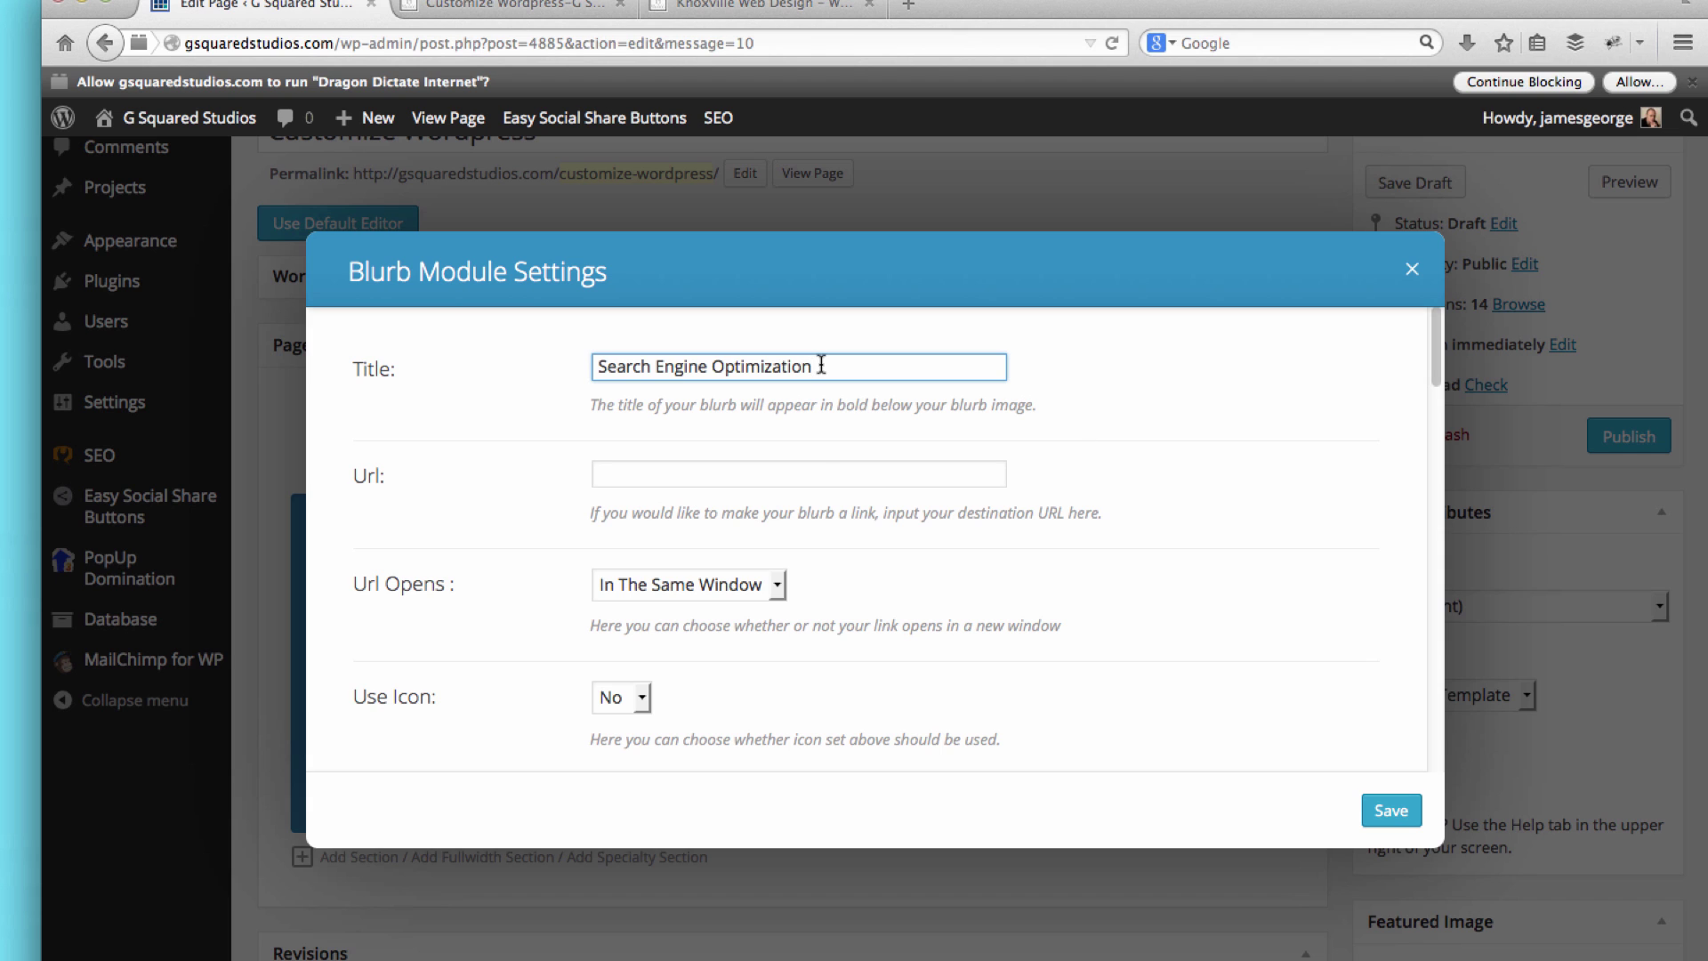
left_click(680, 584)
left_click(667, 633)
Step: Turn on the middle blurb's icon and choose the magnifier icon
scroll(803, 537, "down", 2)
scroll(803, 536, "down", 4)
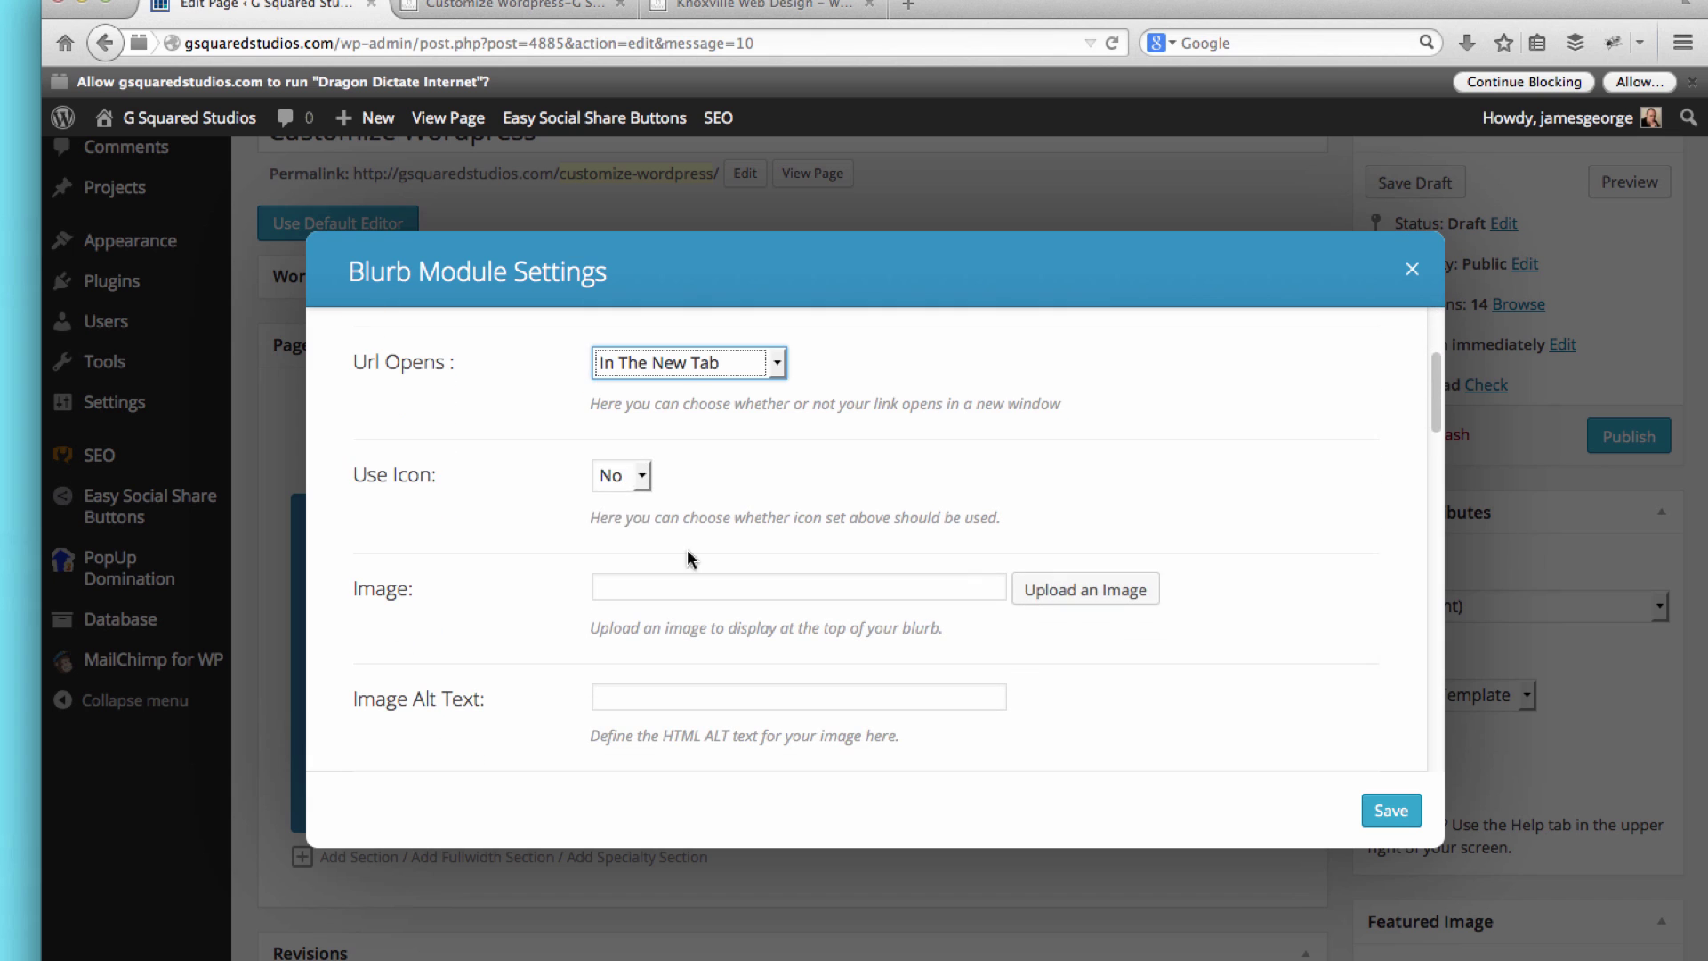
left_click(620, 476)
left_click(626, 527)
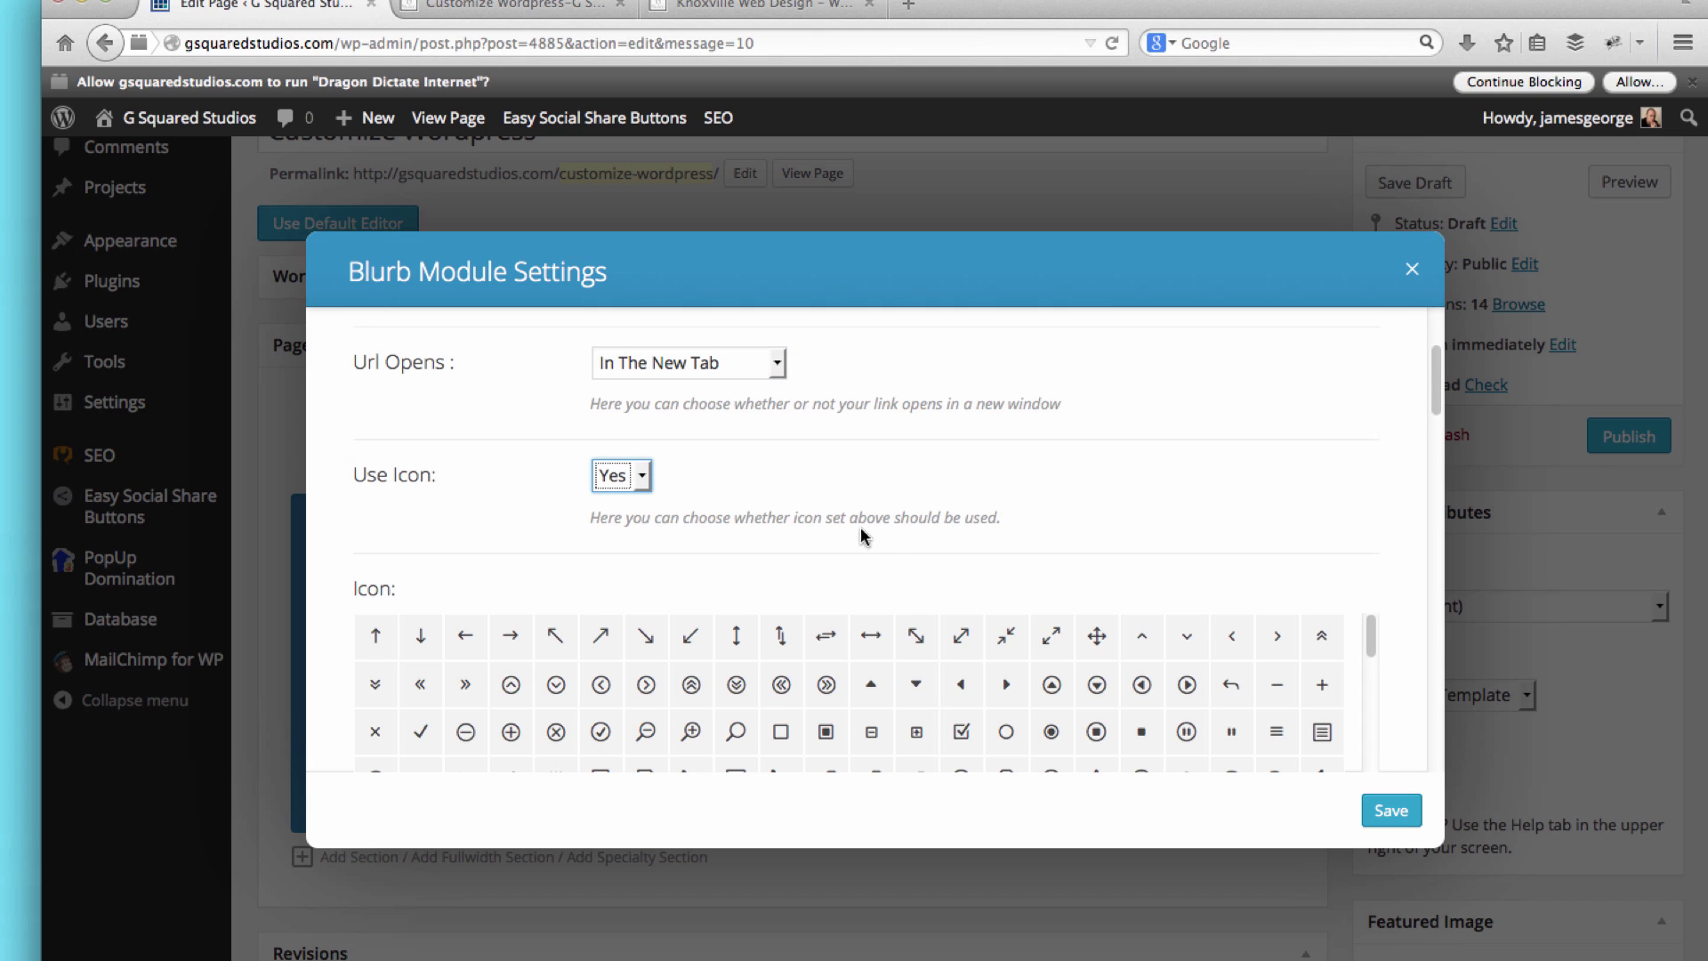
scroll(862, 525, "down", 5)
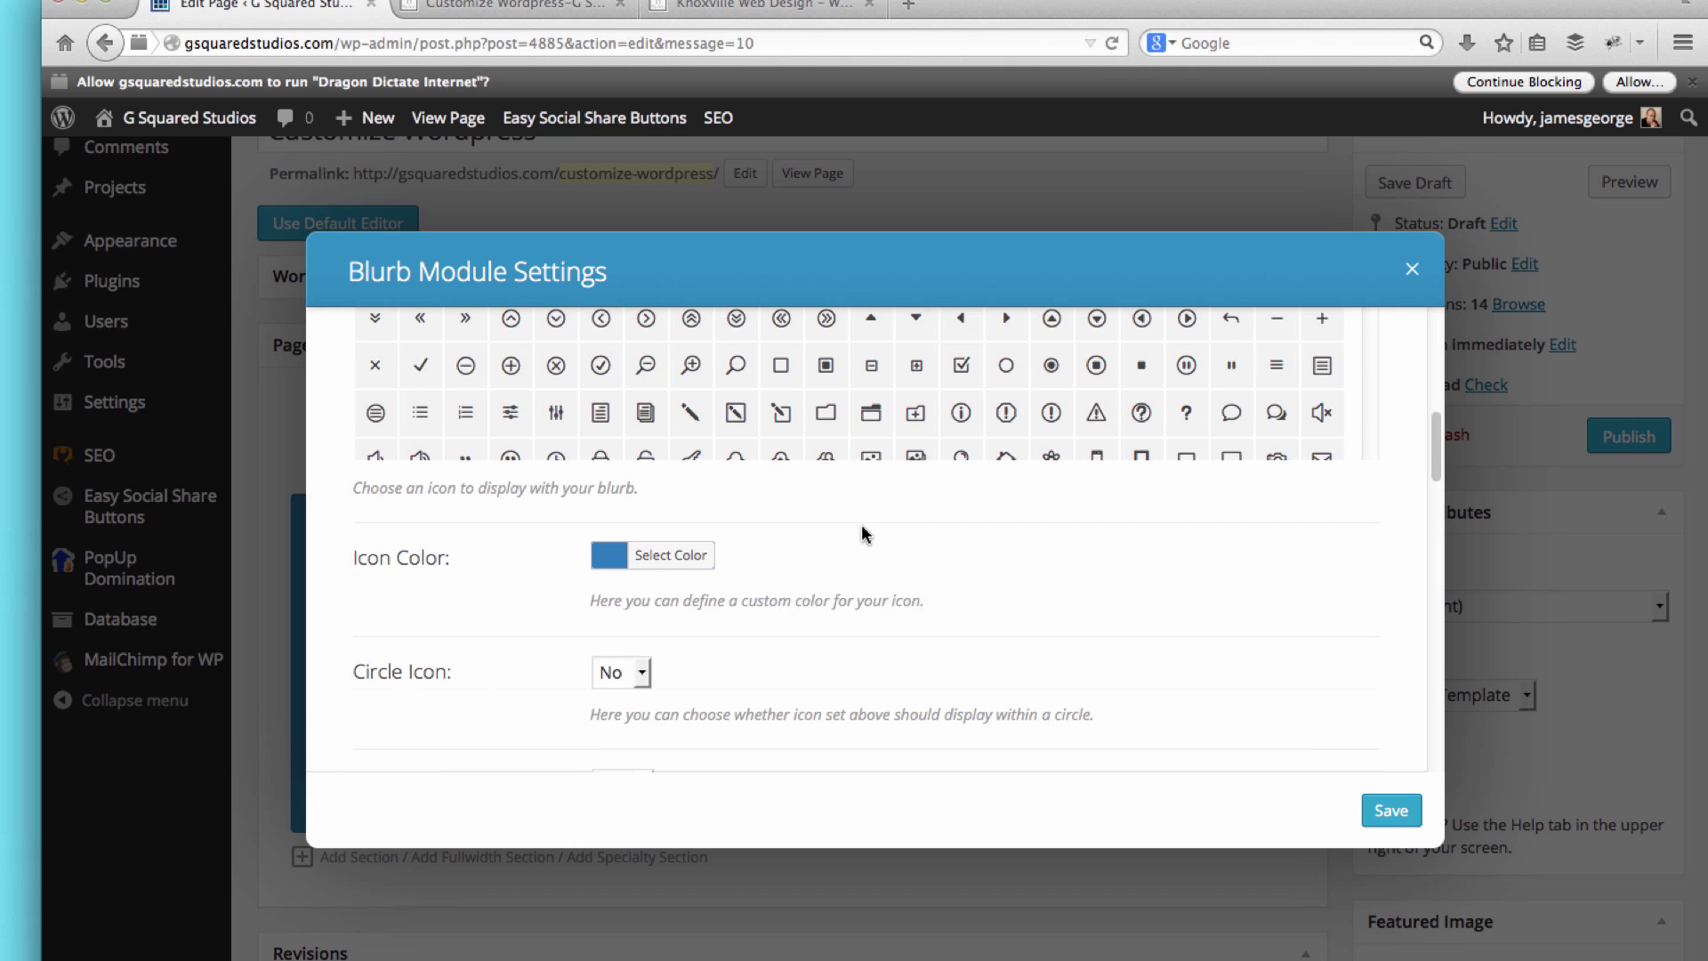
scroll(927, 480, "up", 5)
scroll(1067, 450, "down", 2)
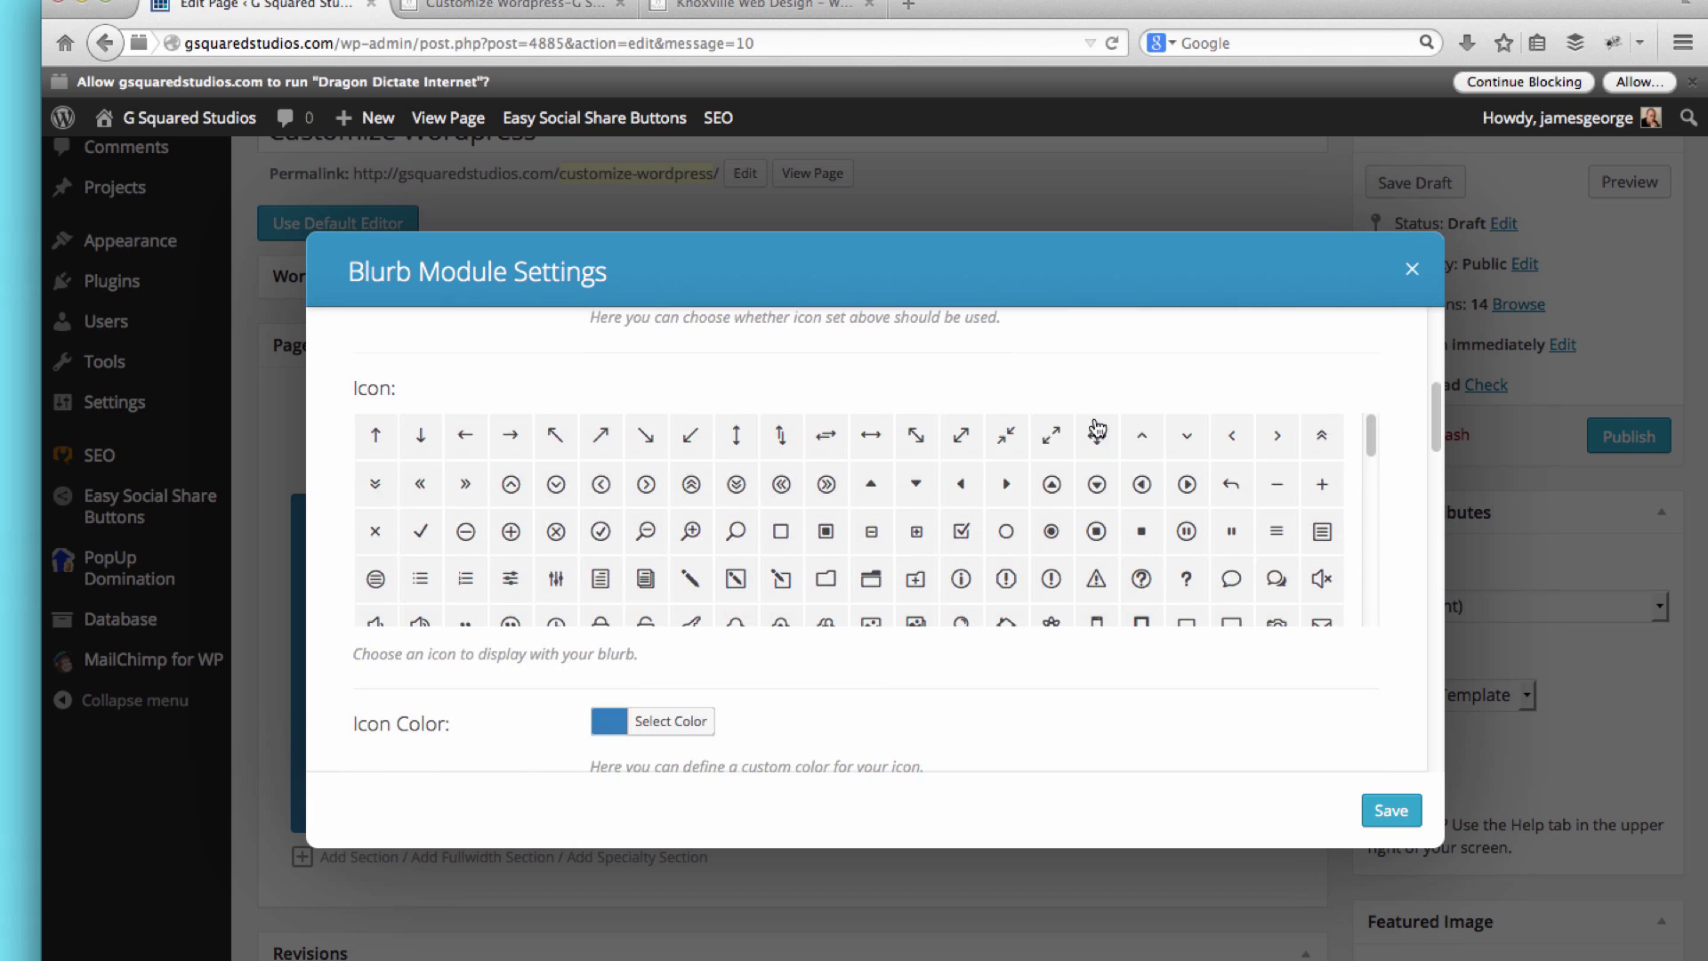
left_click(746, 538)
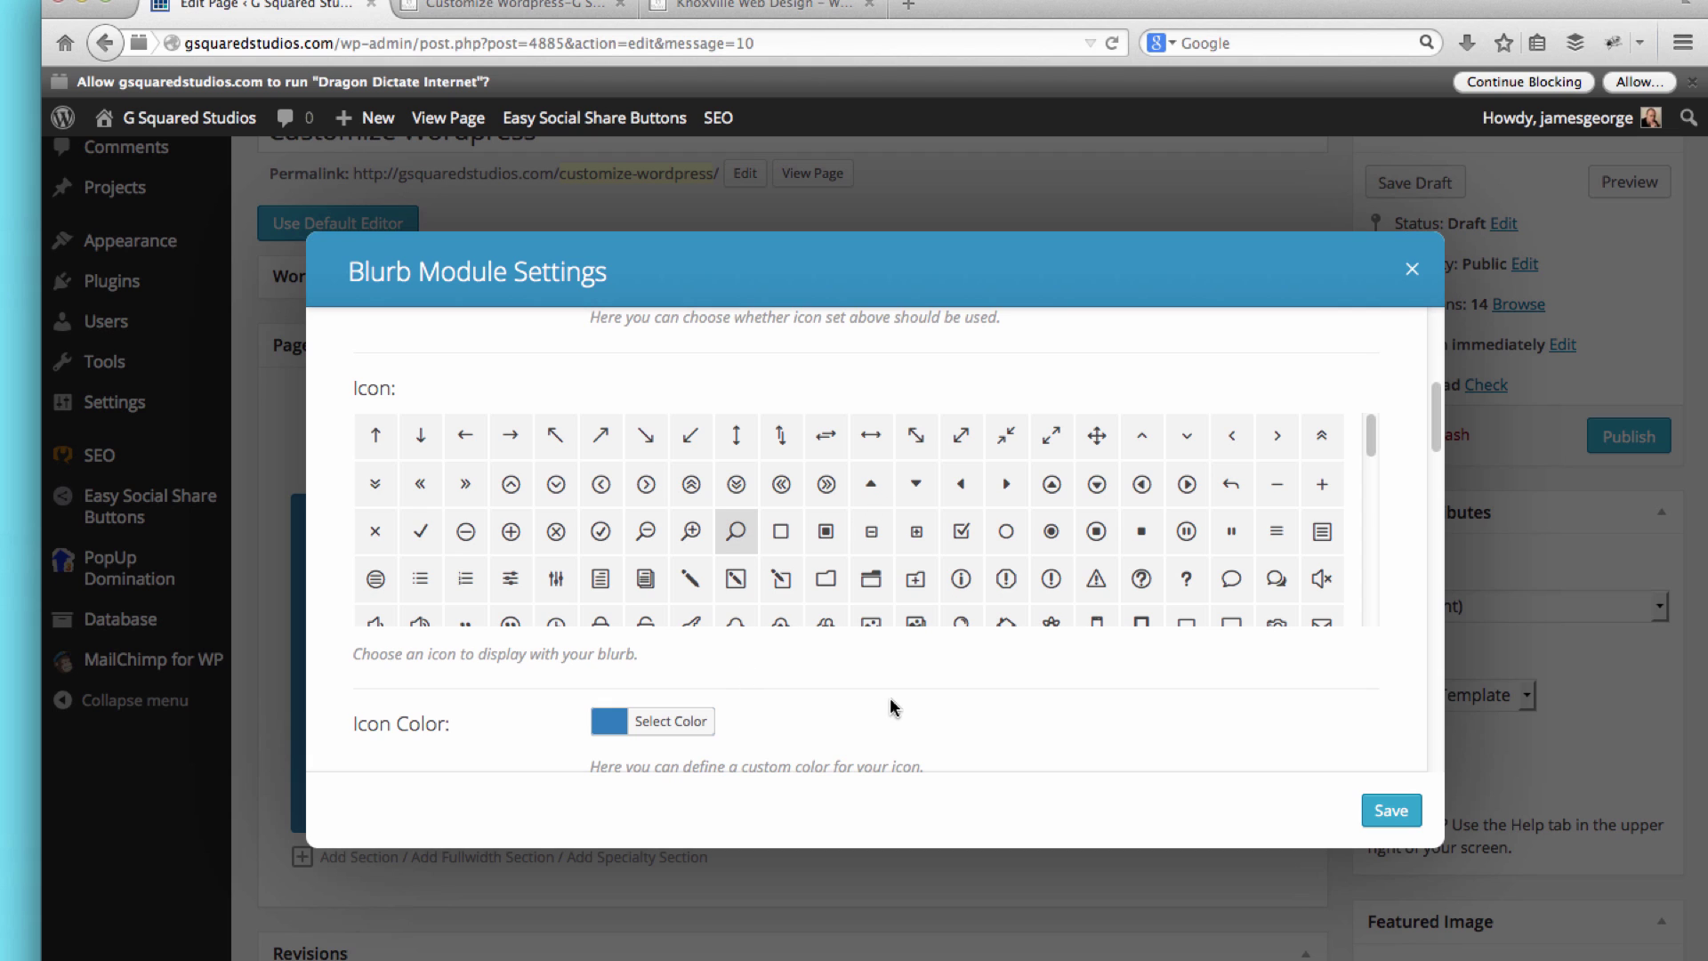
Step: Make the magnifier icon white and display it inside a circle
left_click(689, 725)
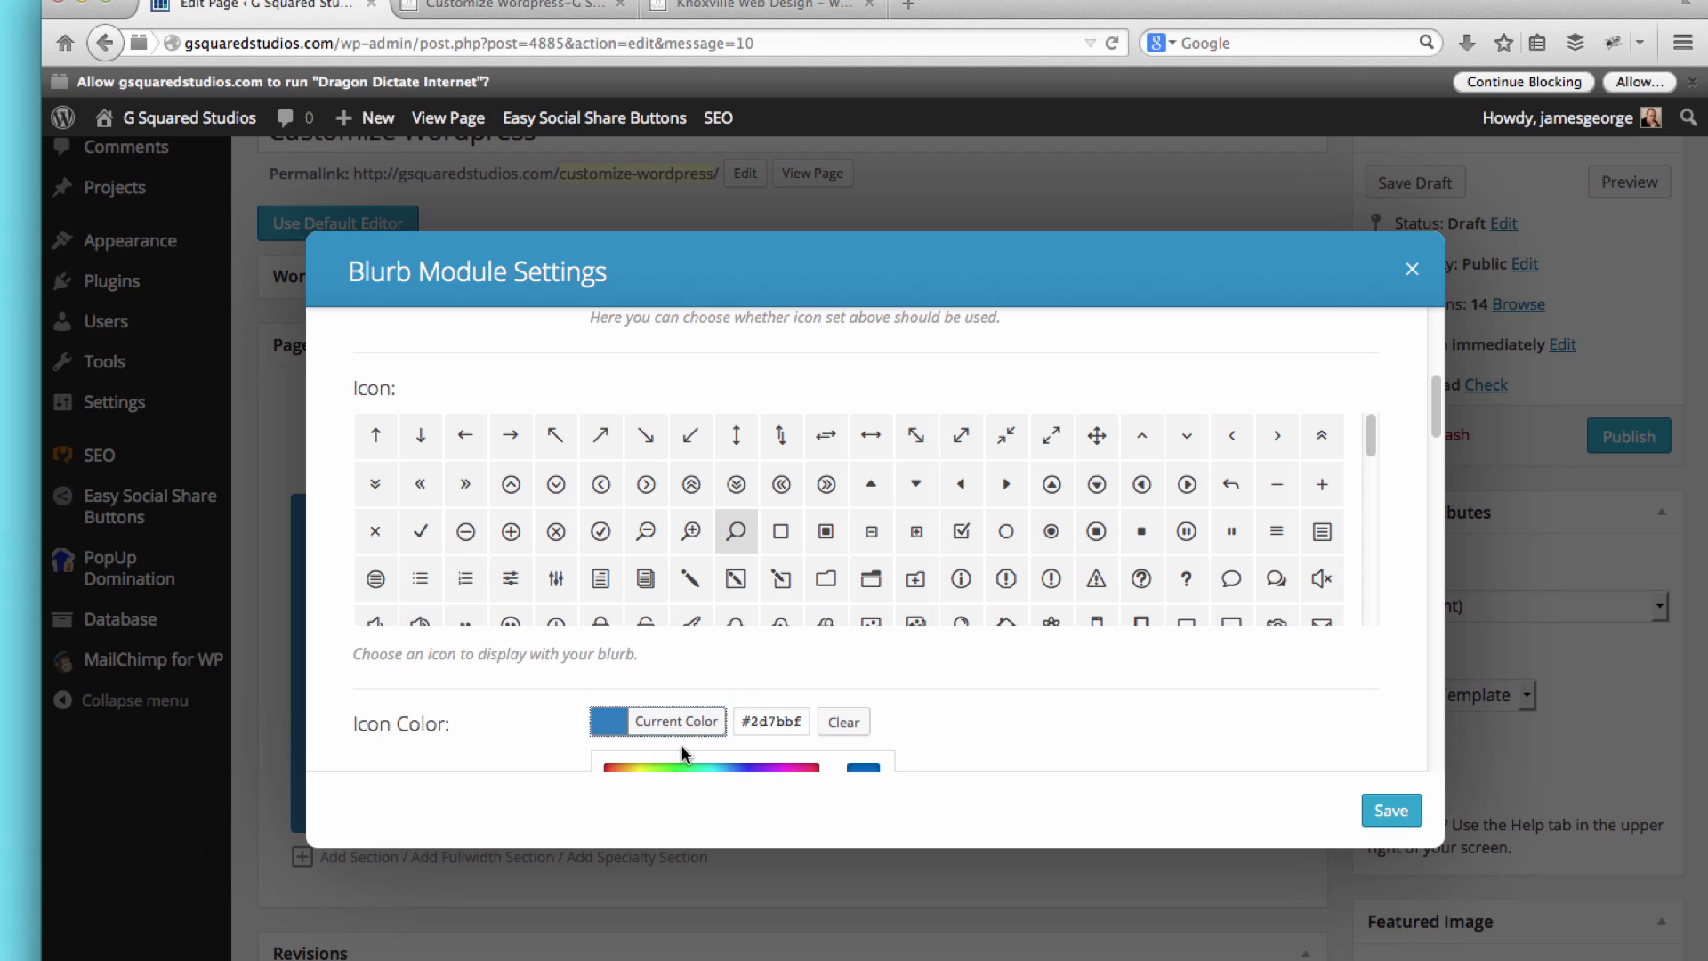
scroll(996, 600, "down", 4)
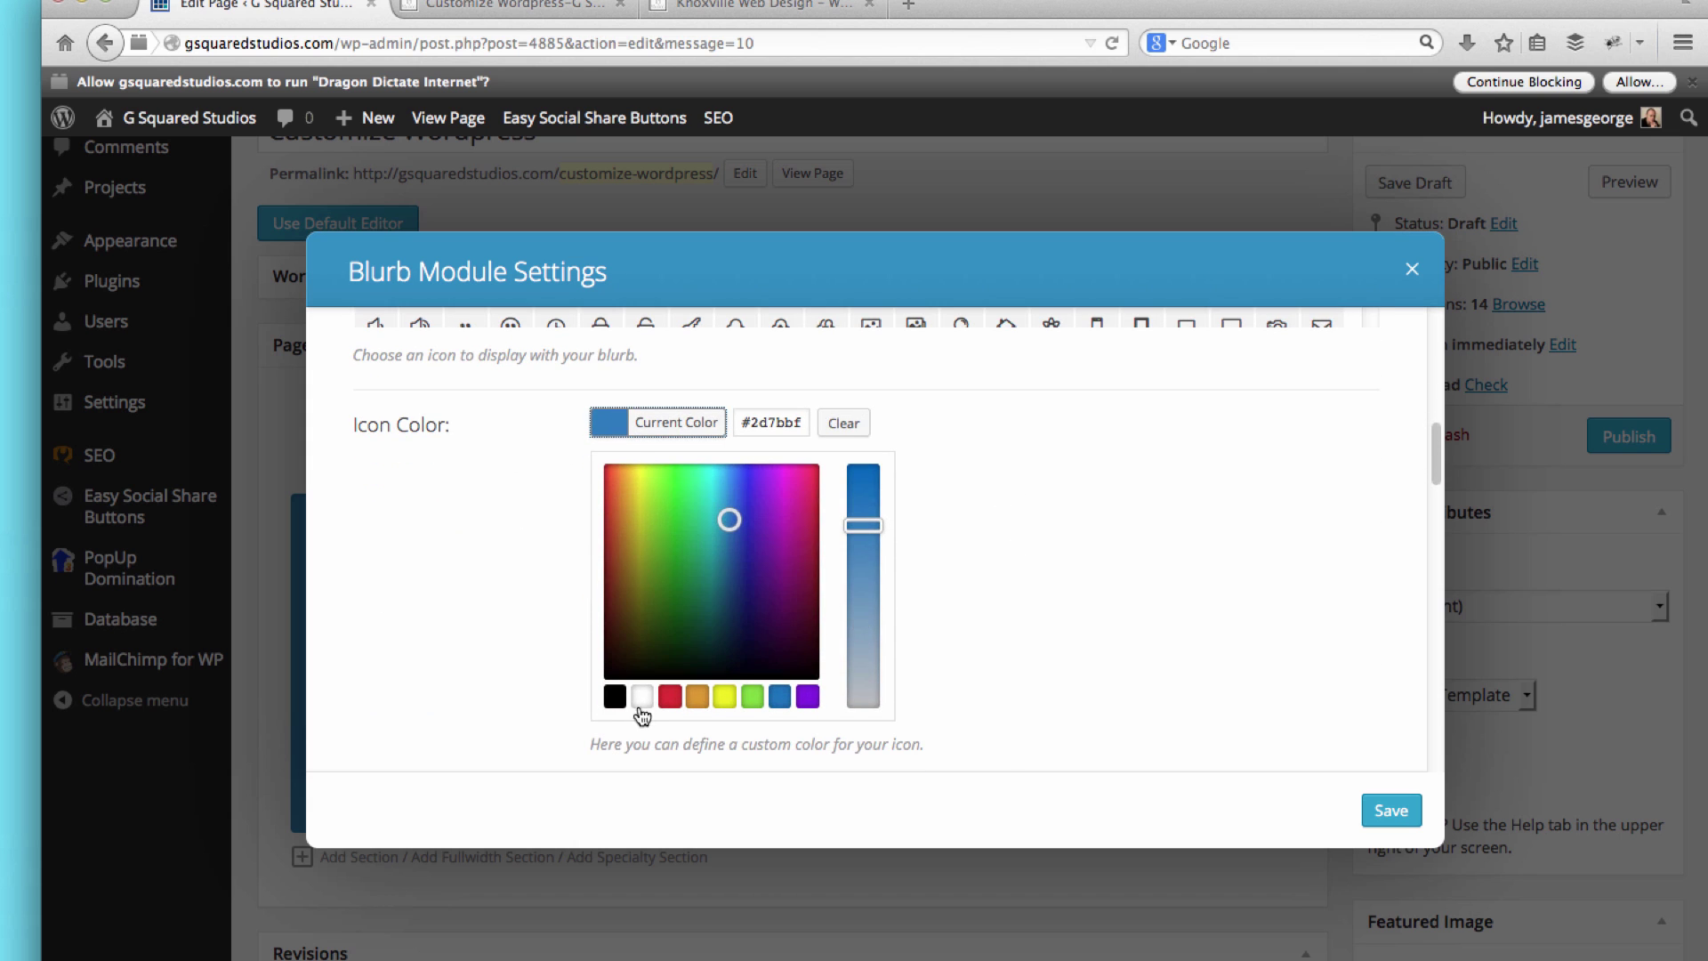
left_click(641, 701)
left_click(1104, 545)
scroll(1043, 541, "down", 1)
scroll(830, 481, "down", 2)
left_click(621, 338)
left_click(623, 392)
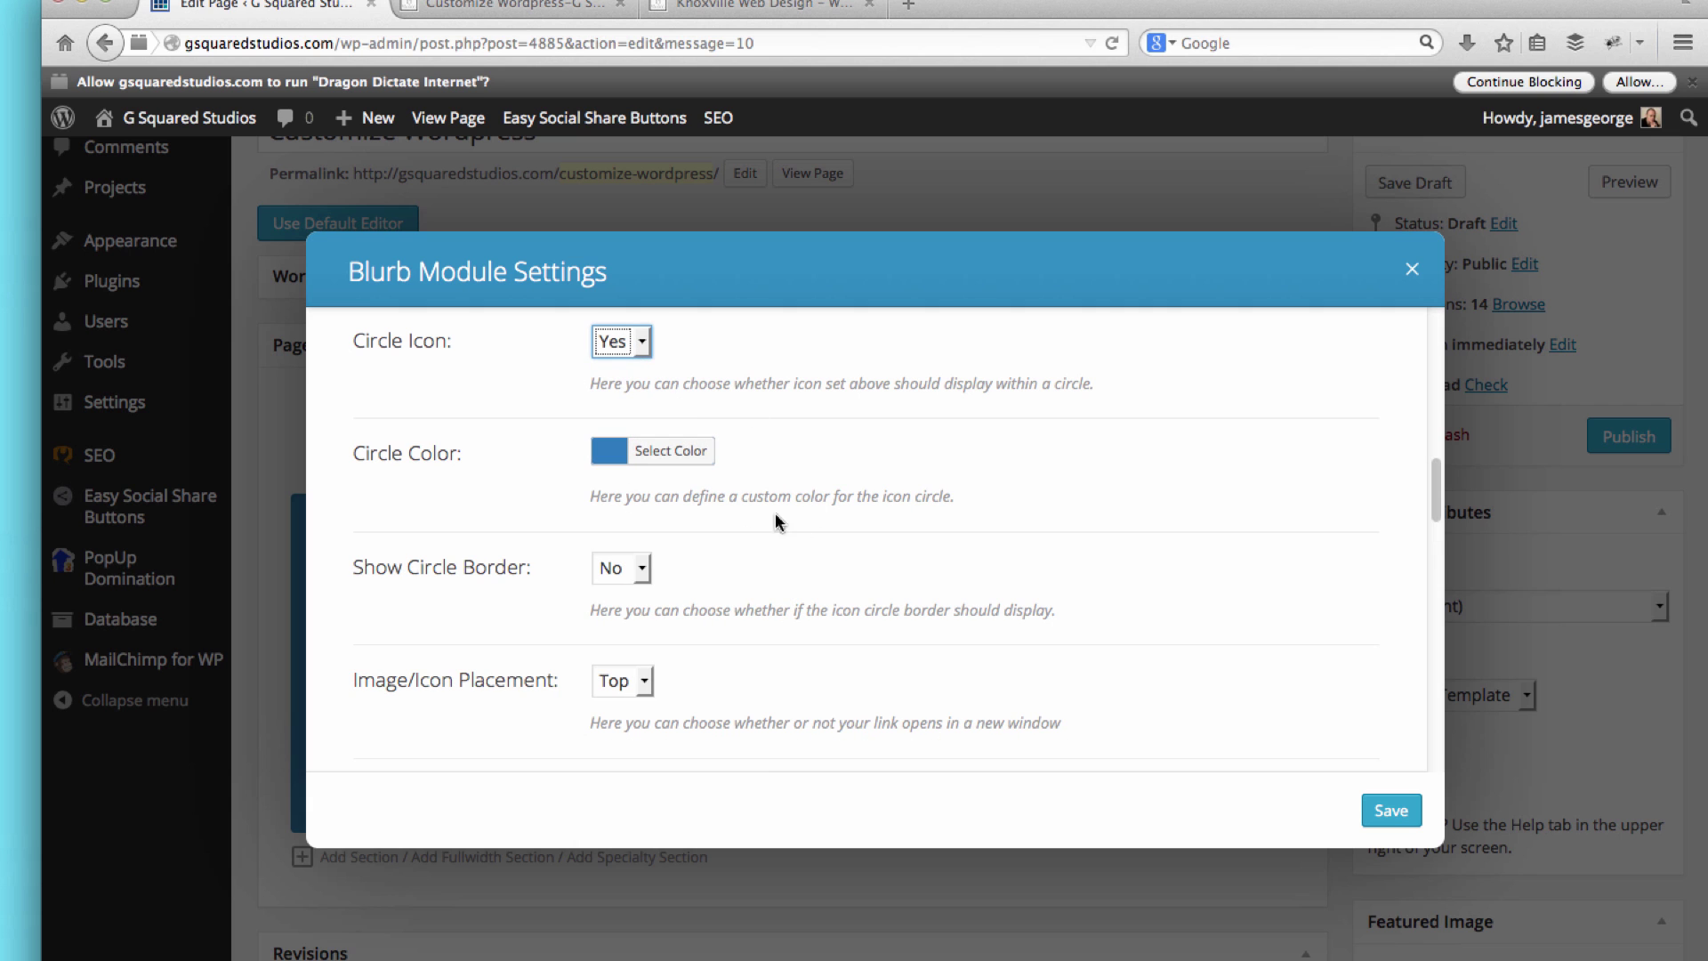
Step: Animate the icon Bottom To Top and enter the sentence about optimizing the site for search-engine rankings
scroll(840, 535, "down", 5)
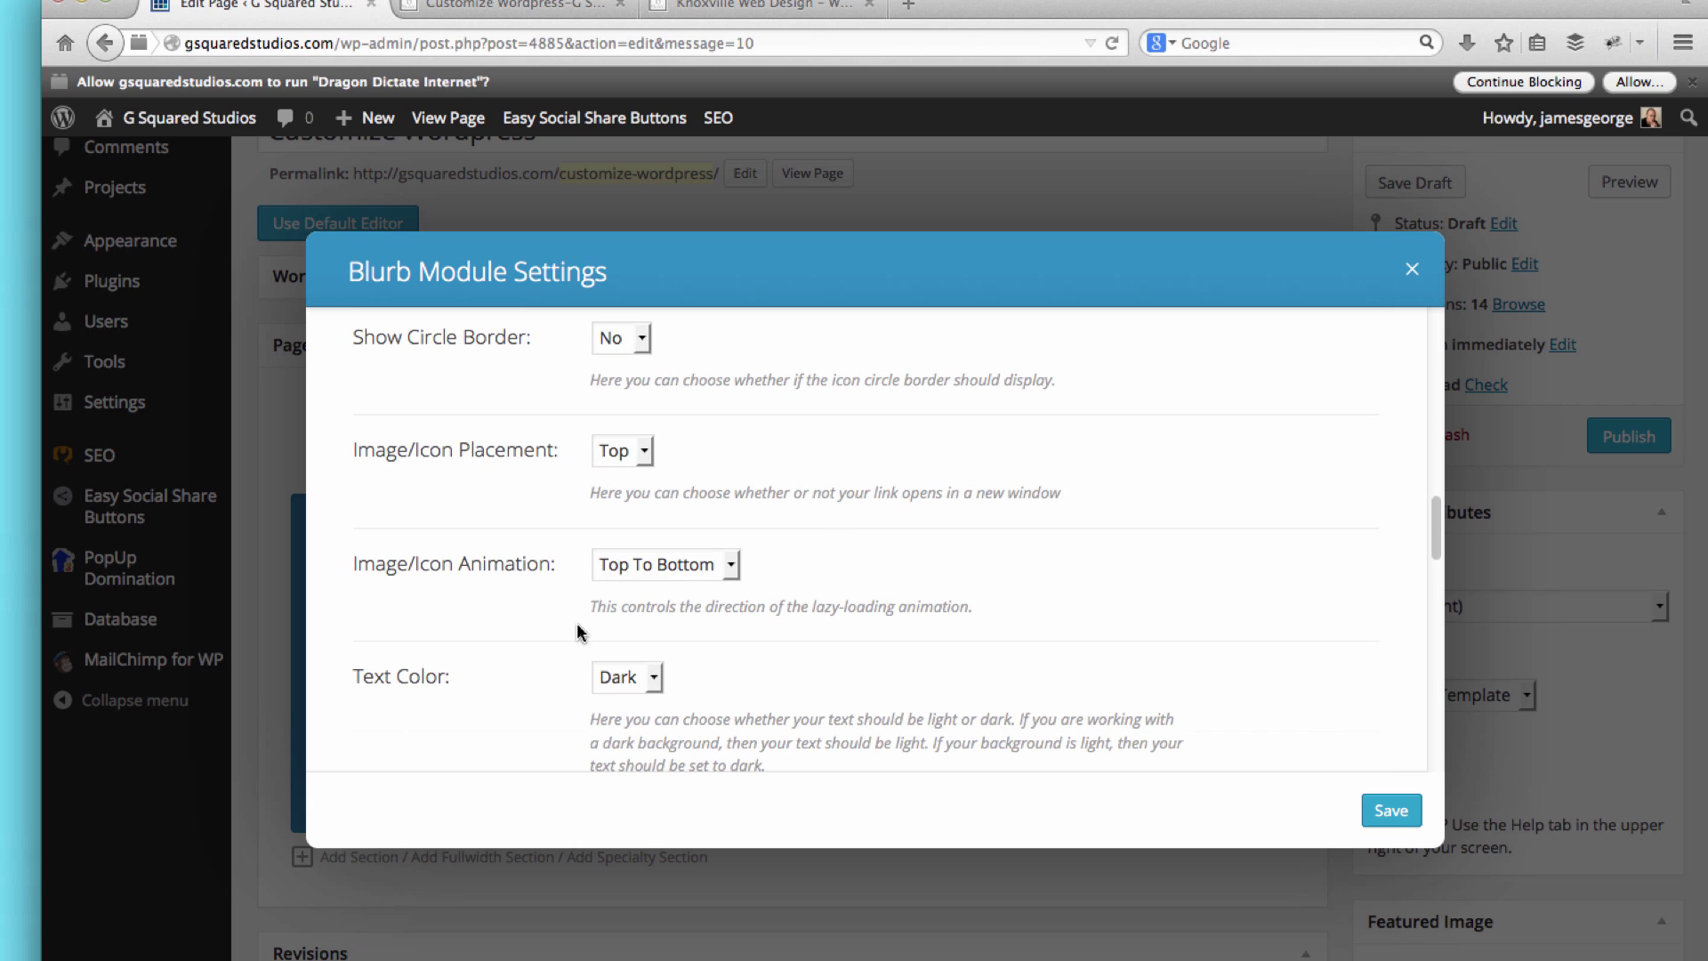
left_click(701, 565)
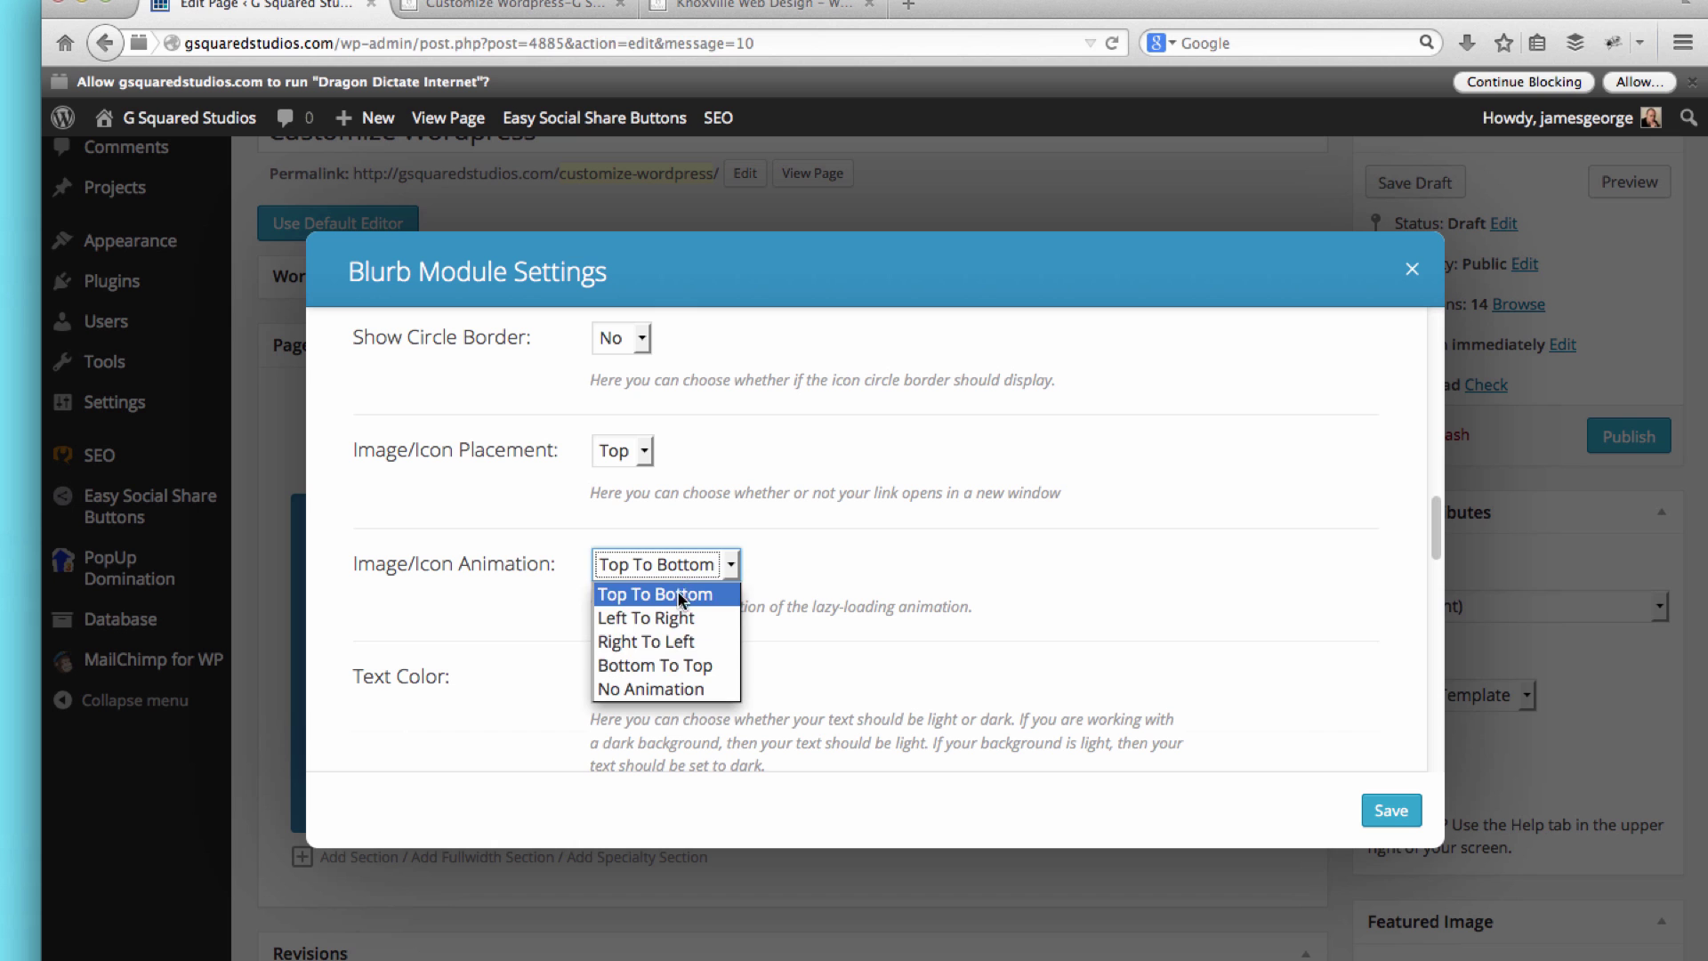
left_click(655, 663)
scroll(875, 569, "down", 8)
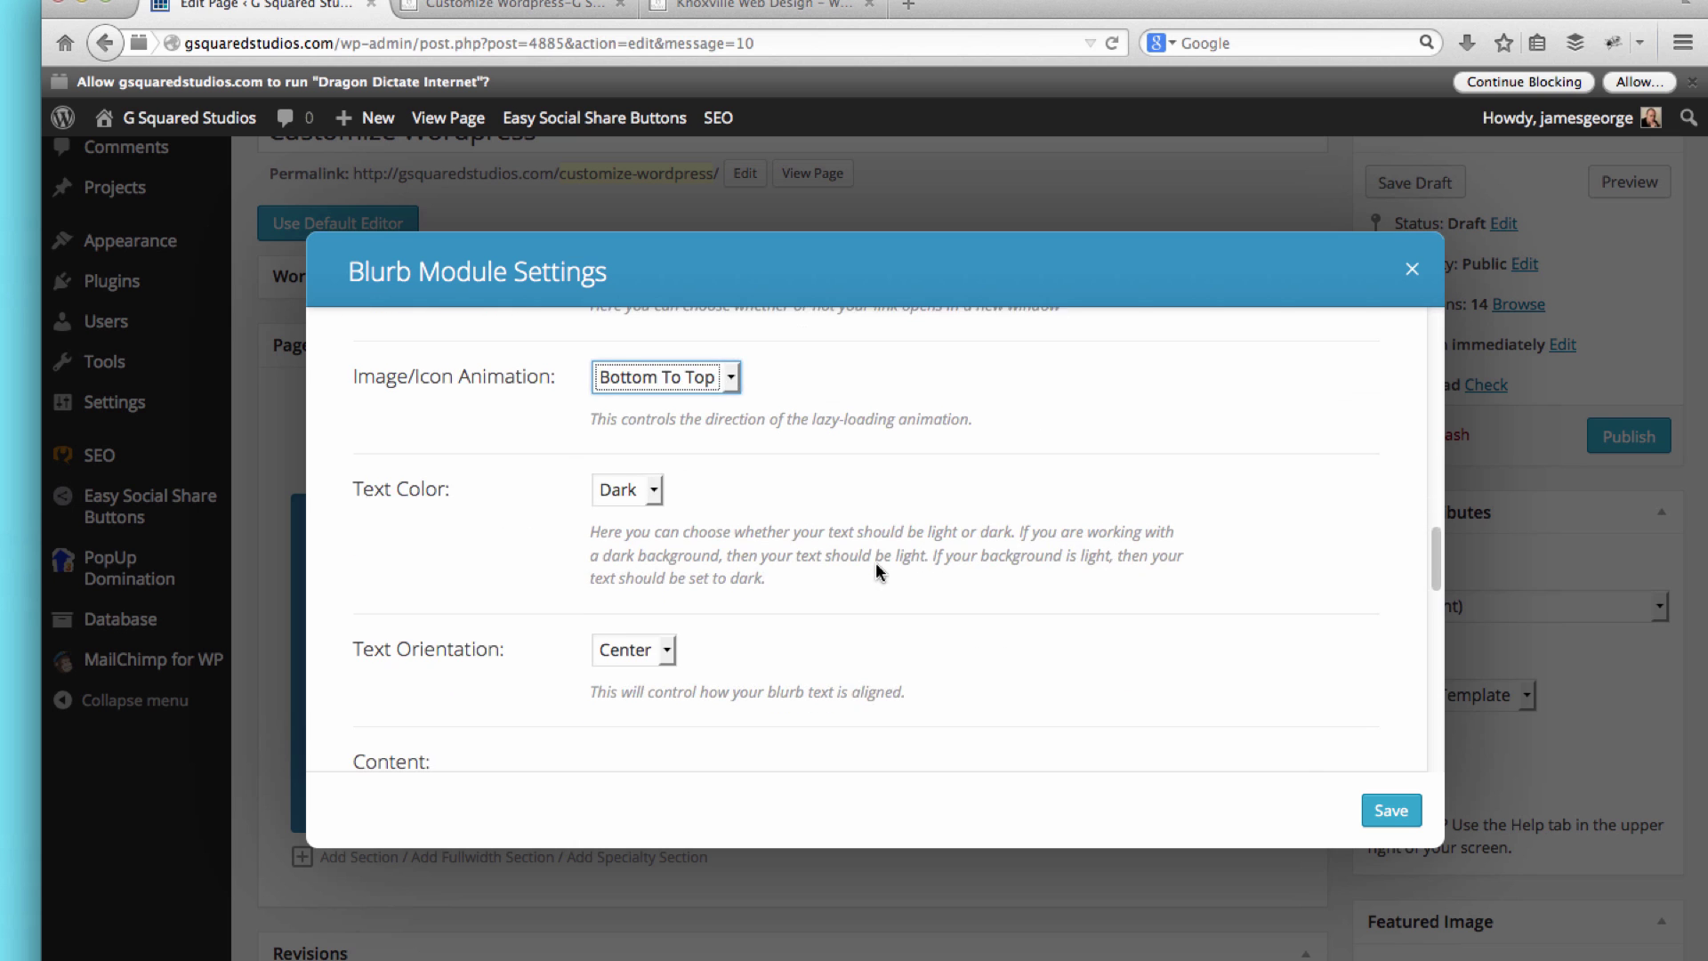
scroll(808, 589, "down", 3)
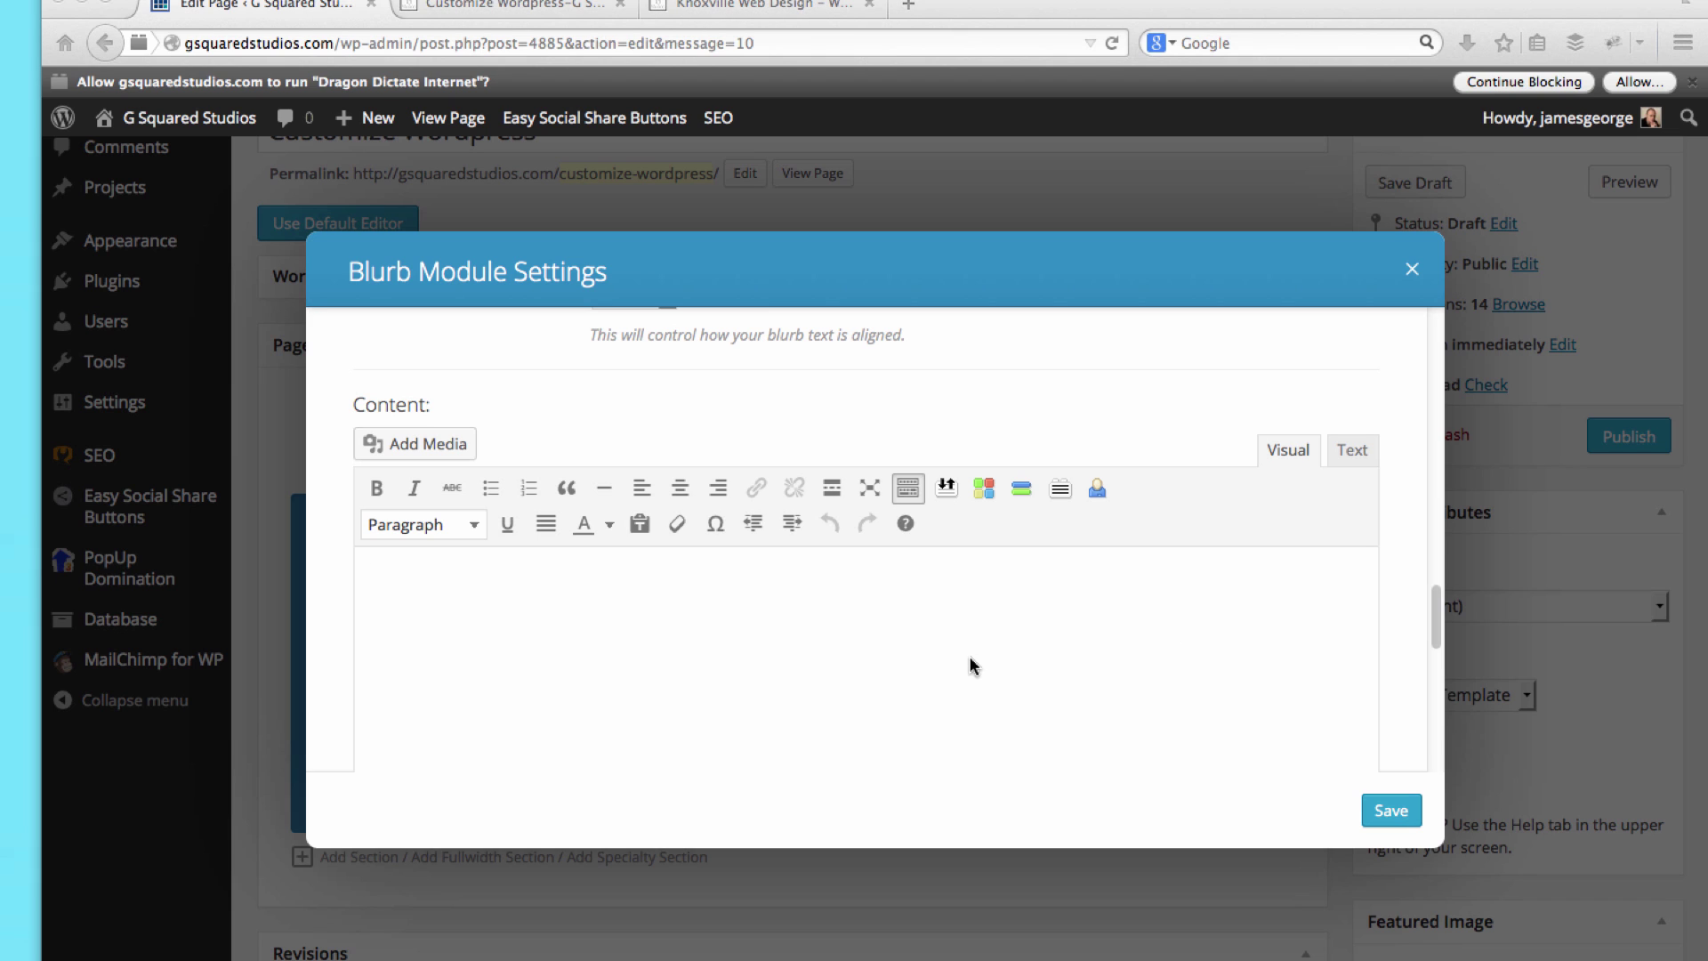
type("I will optimize your site for search engines, making sure your ranking are as close to the top as possible.")
key("Return")
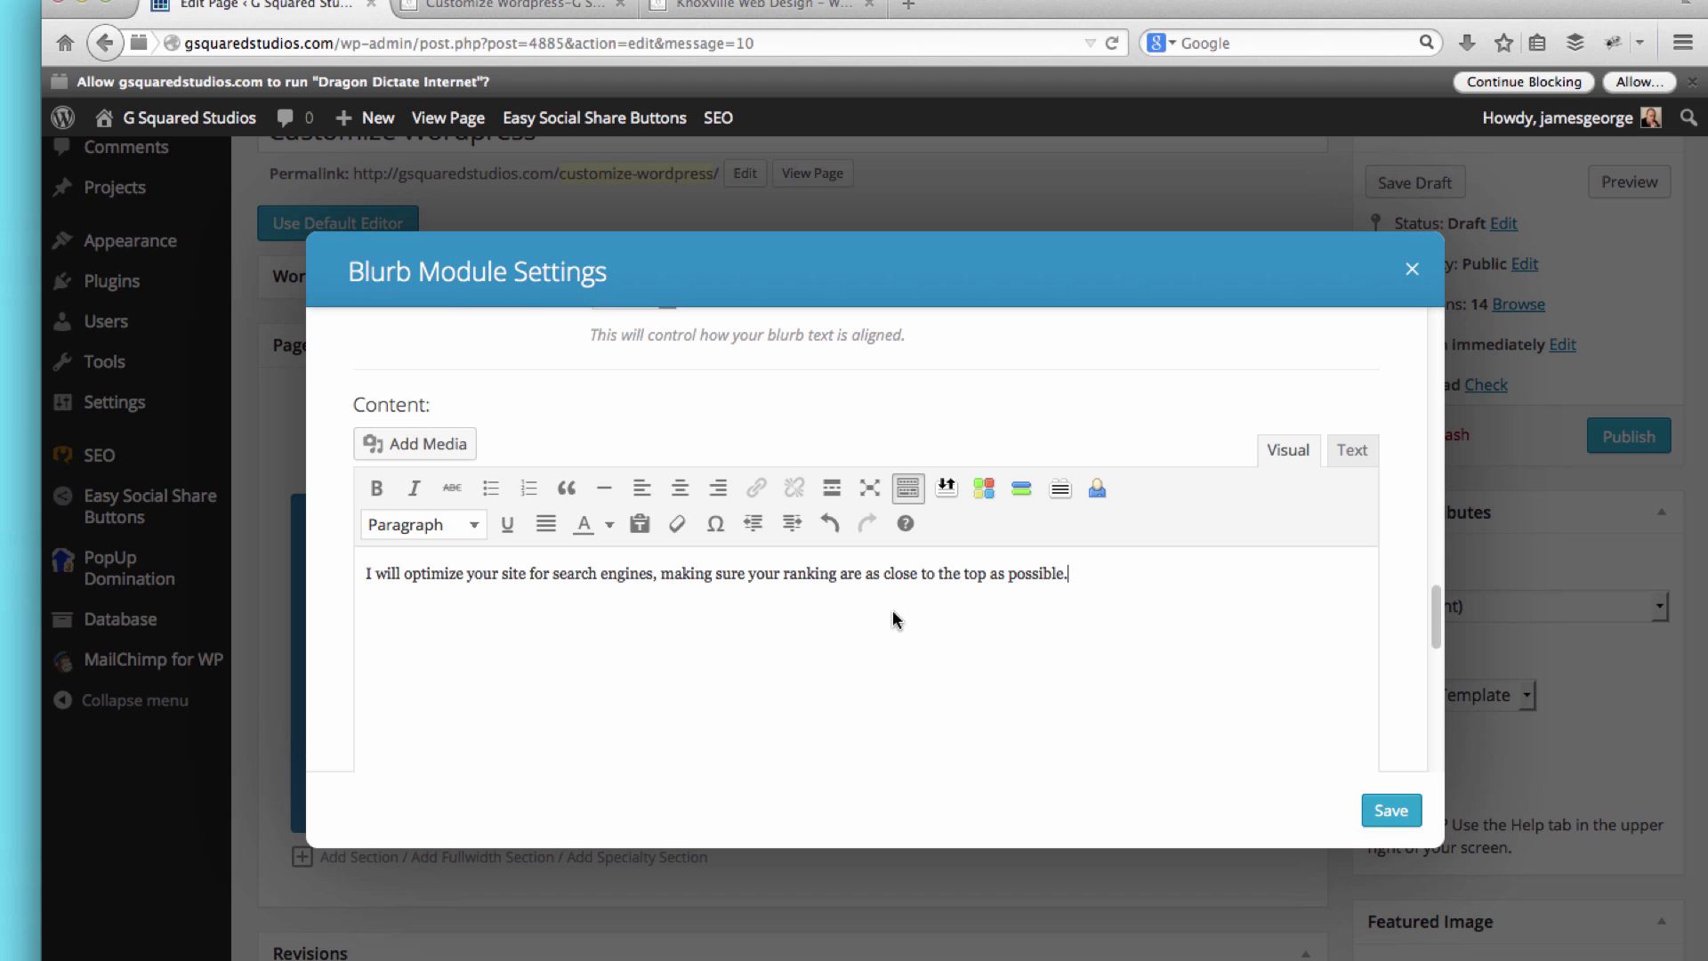
key("BackSpace")
scroll(1306, 608, "down", 3)
scroll(1307, 607, "down", 8)
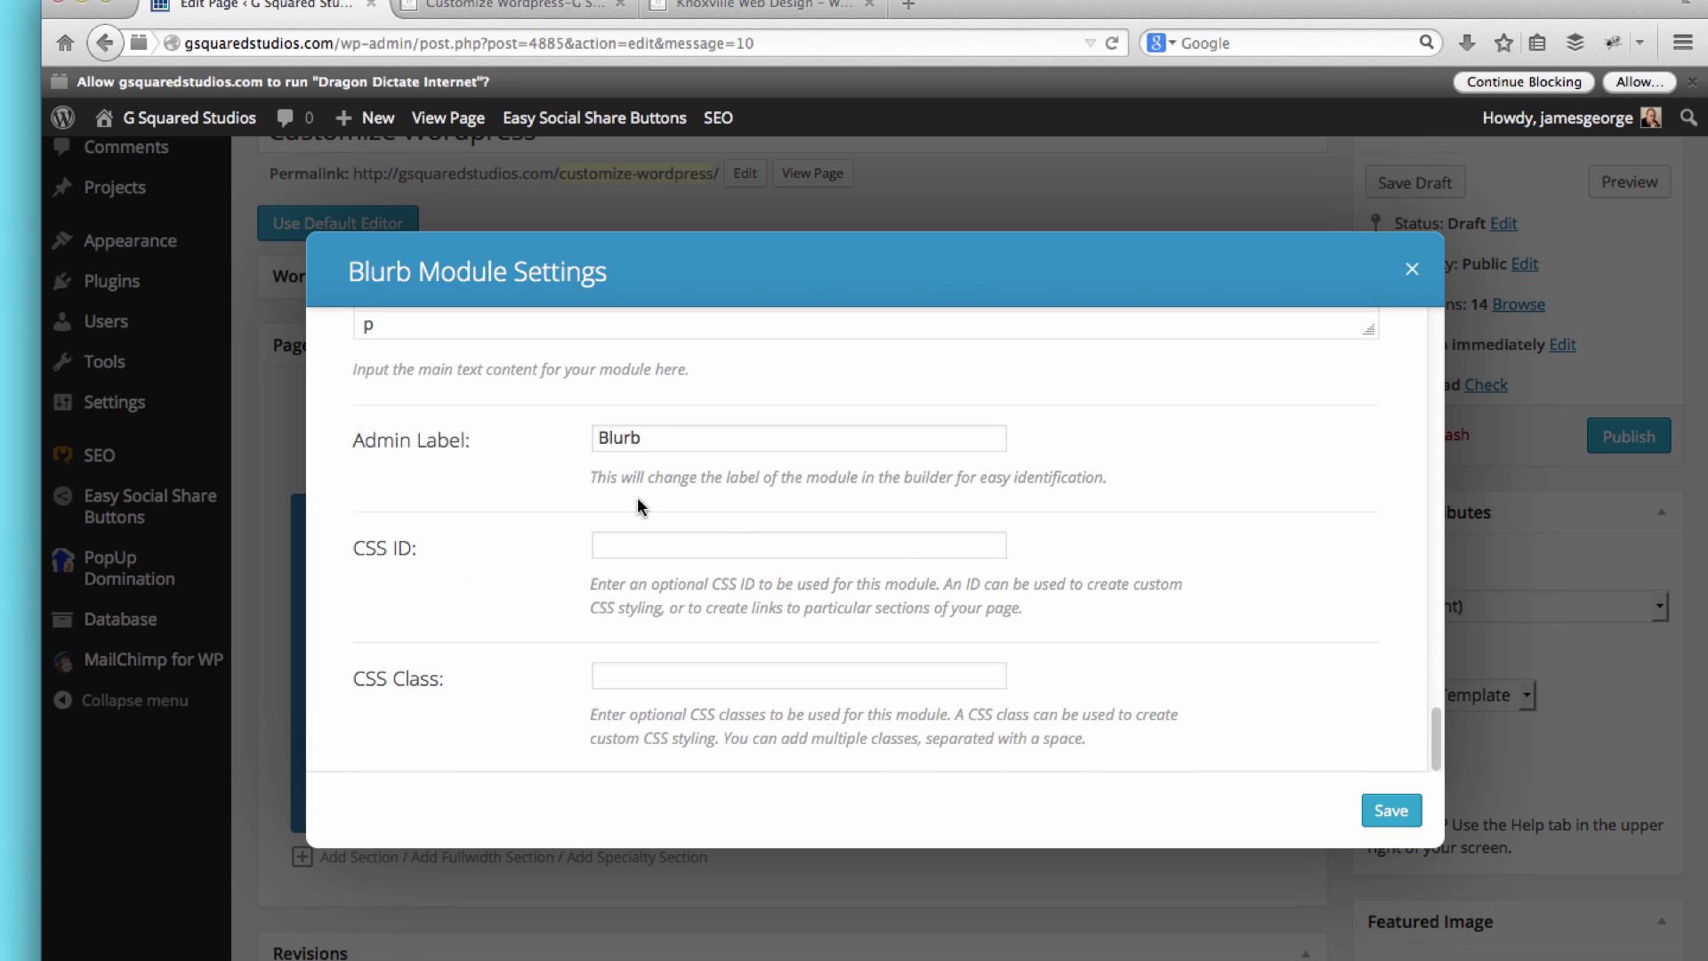
scroll(754, 531, "up", 3)
scroll(754, 531, "down", 3)
Step: Save the previous blurb and title the third blurb 'Deadlines Are Important!'
left_click(1384, 811)
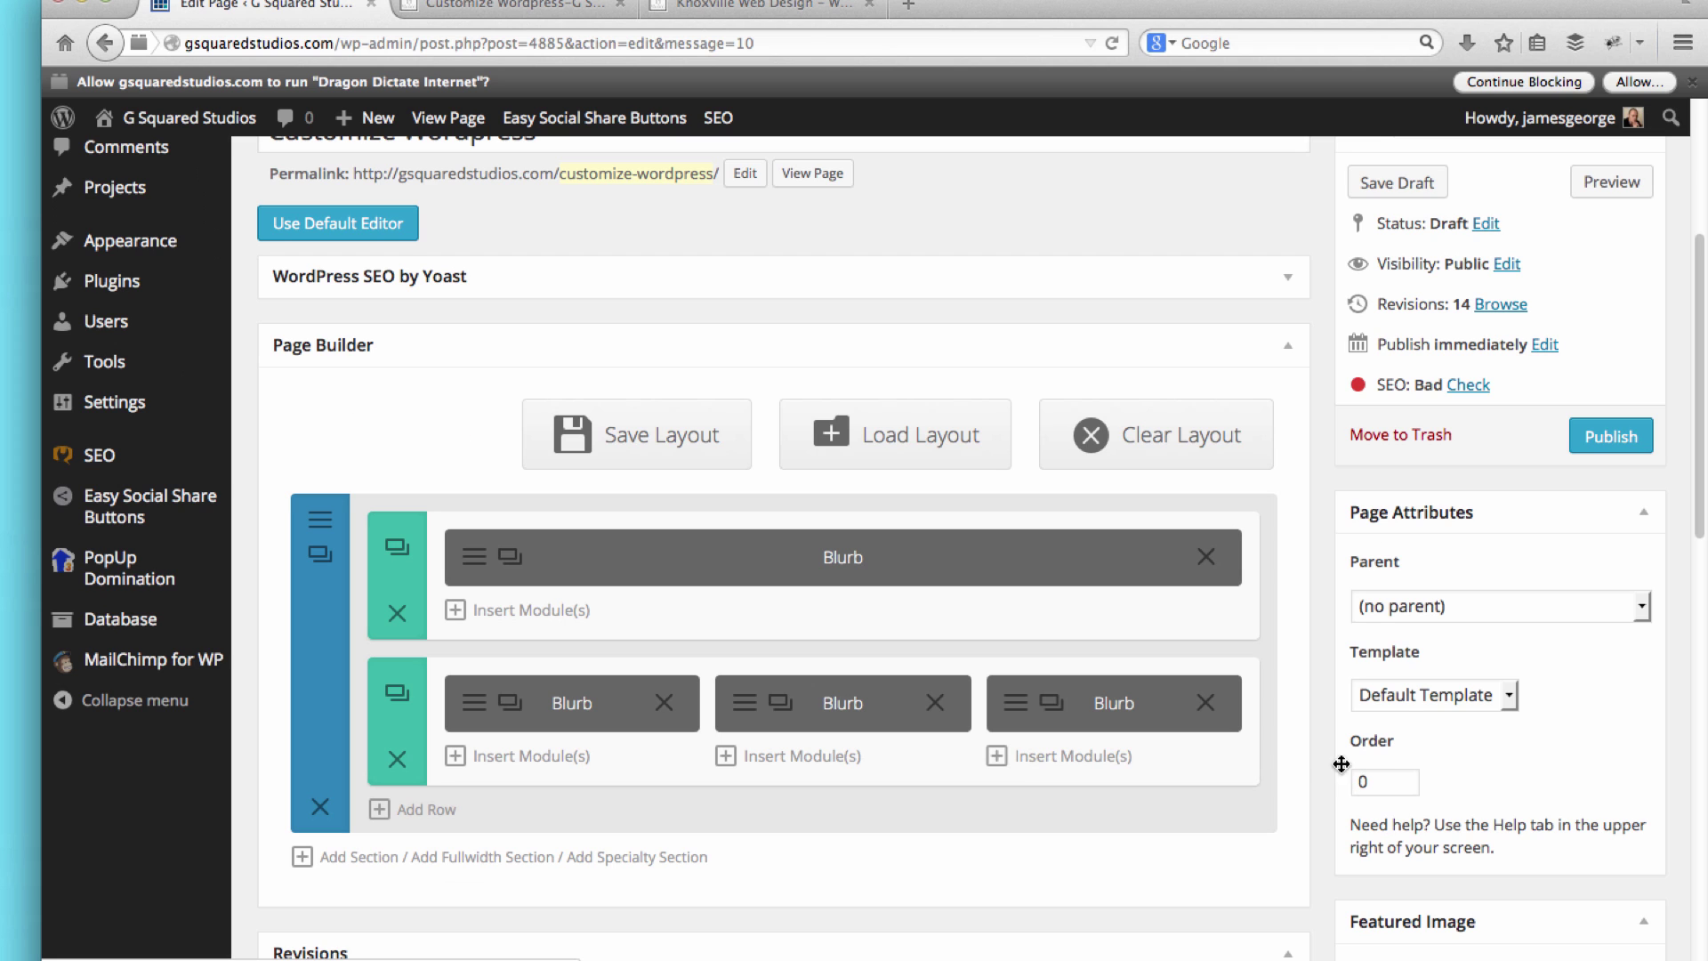
left_click(1023, 728)
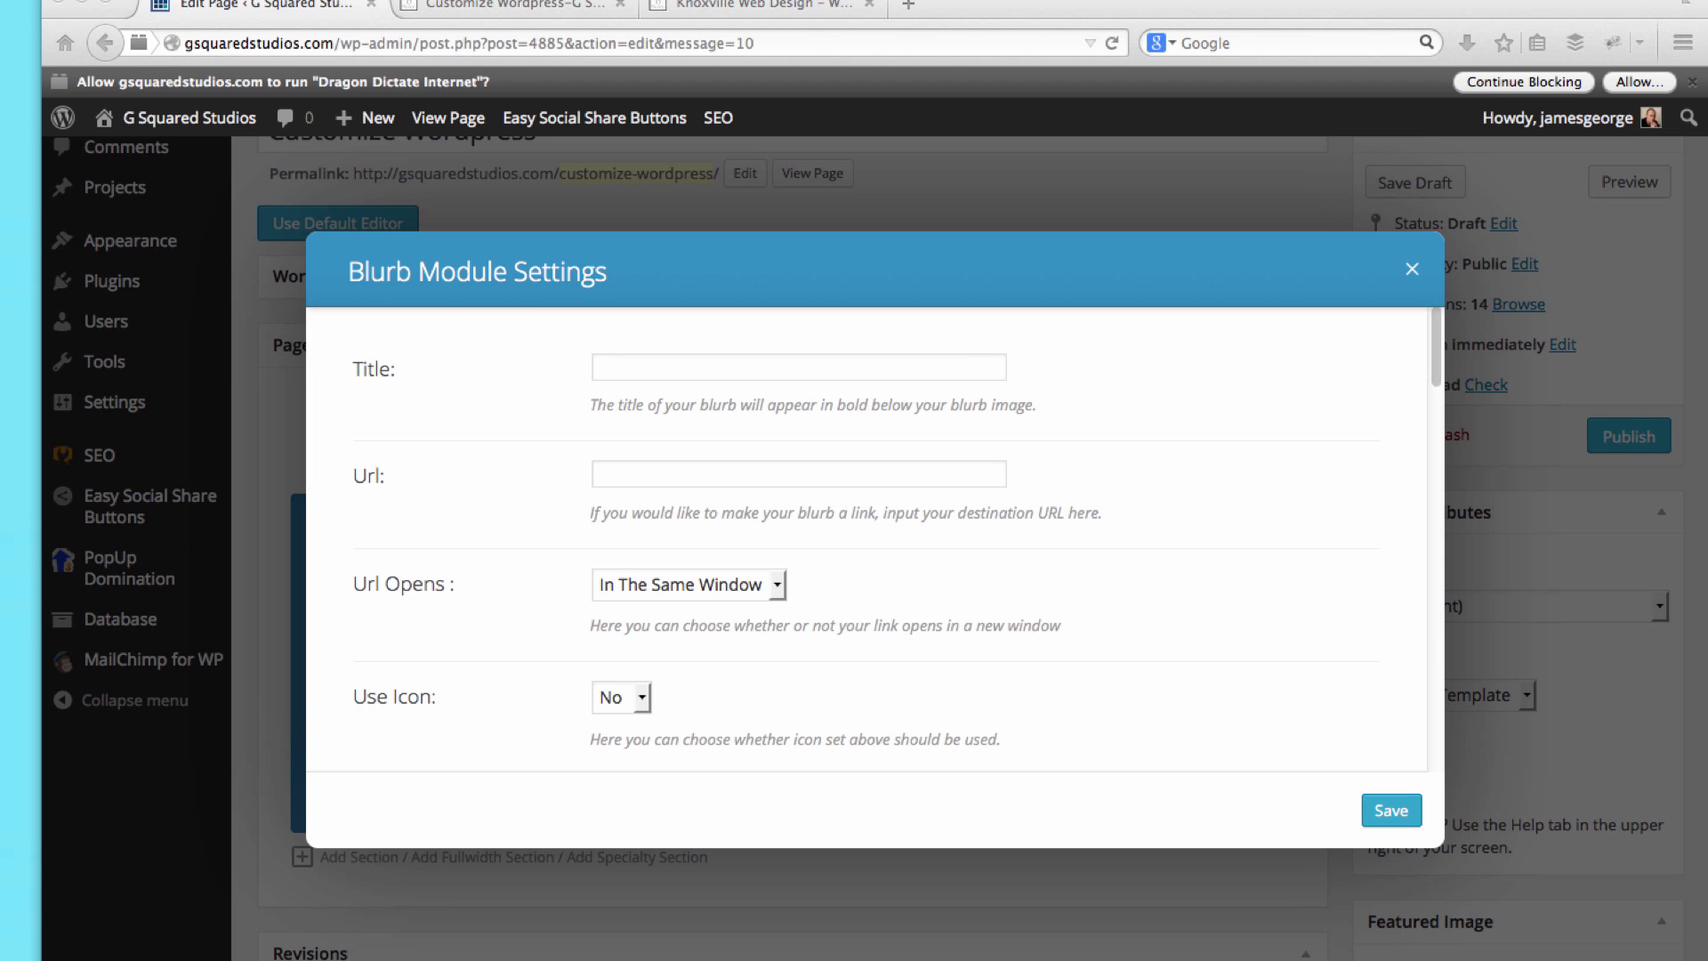
left_click(696, 364)
type("Deadlines Are Important!")
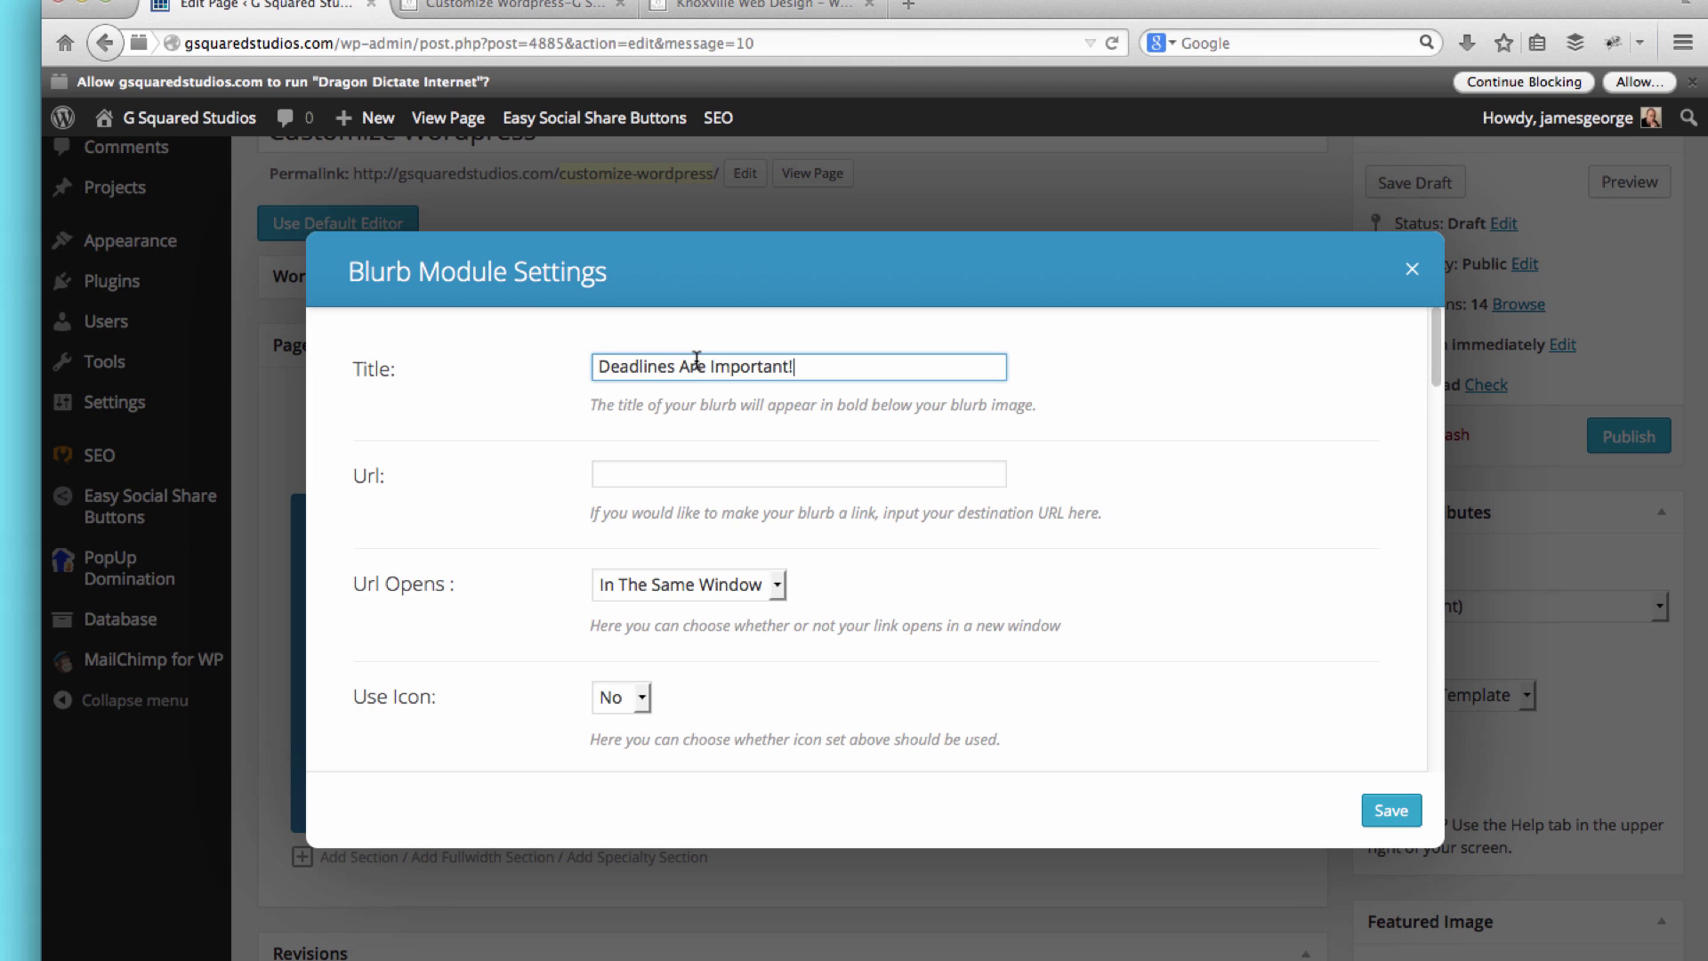
Step: Make the blurb link open in a new tab and set Use Icon to Yes
scroll(659, 462, "down", 1)
left_click(676, 533)
left_click(658, 587)
scroll(752, 438, "down", 4)
left_click(621, 450)
left_click(637, 500)
Step: Choose the clock icon for the third blurb
scroll(1068, 614, "down", 5)
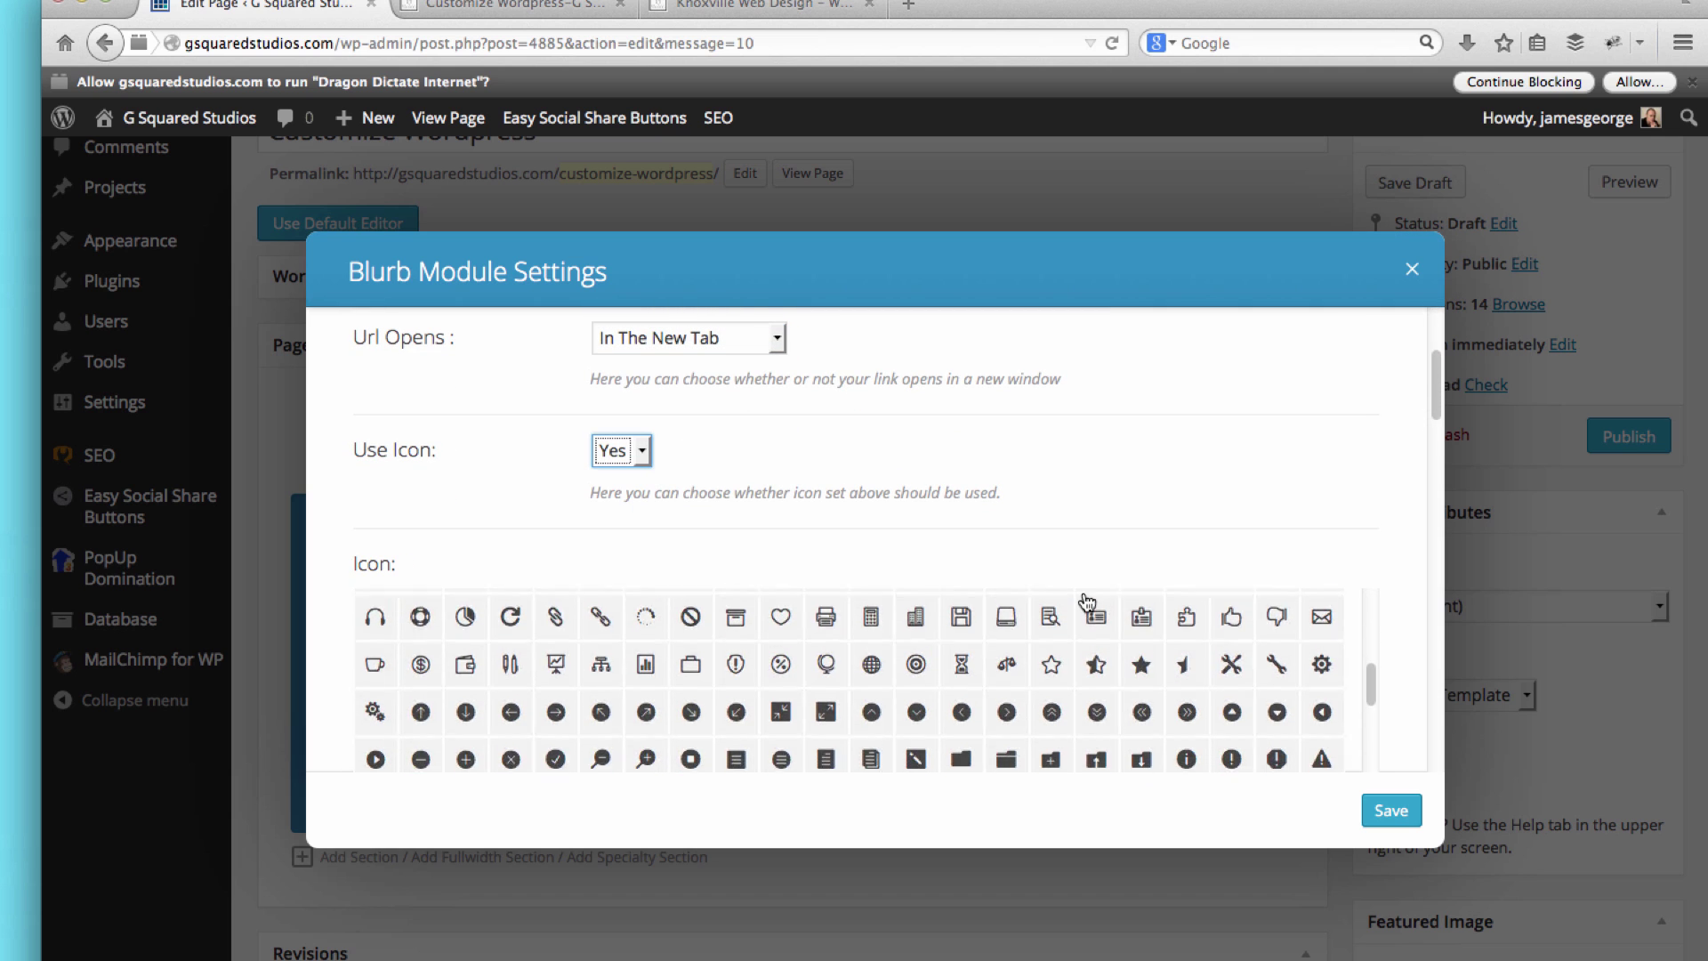
scroll(1087, 603, "down", 4)
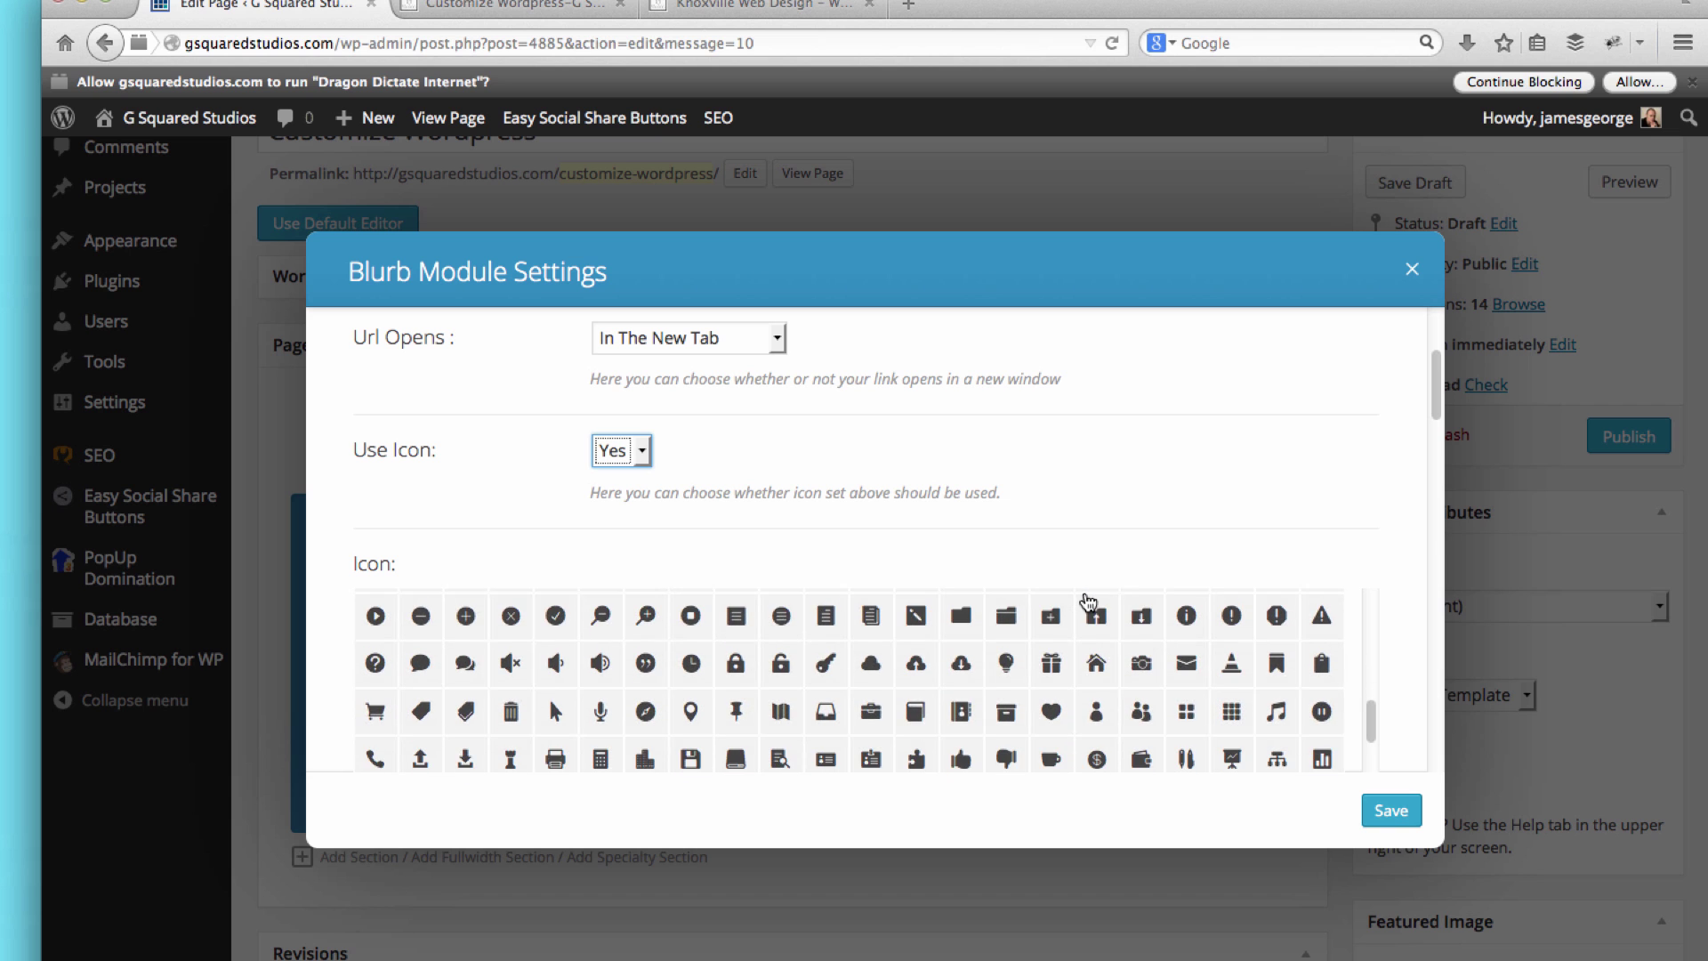
scroll(1087, 602, "down", 3)
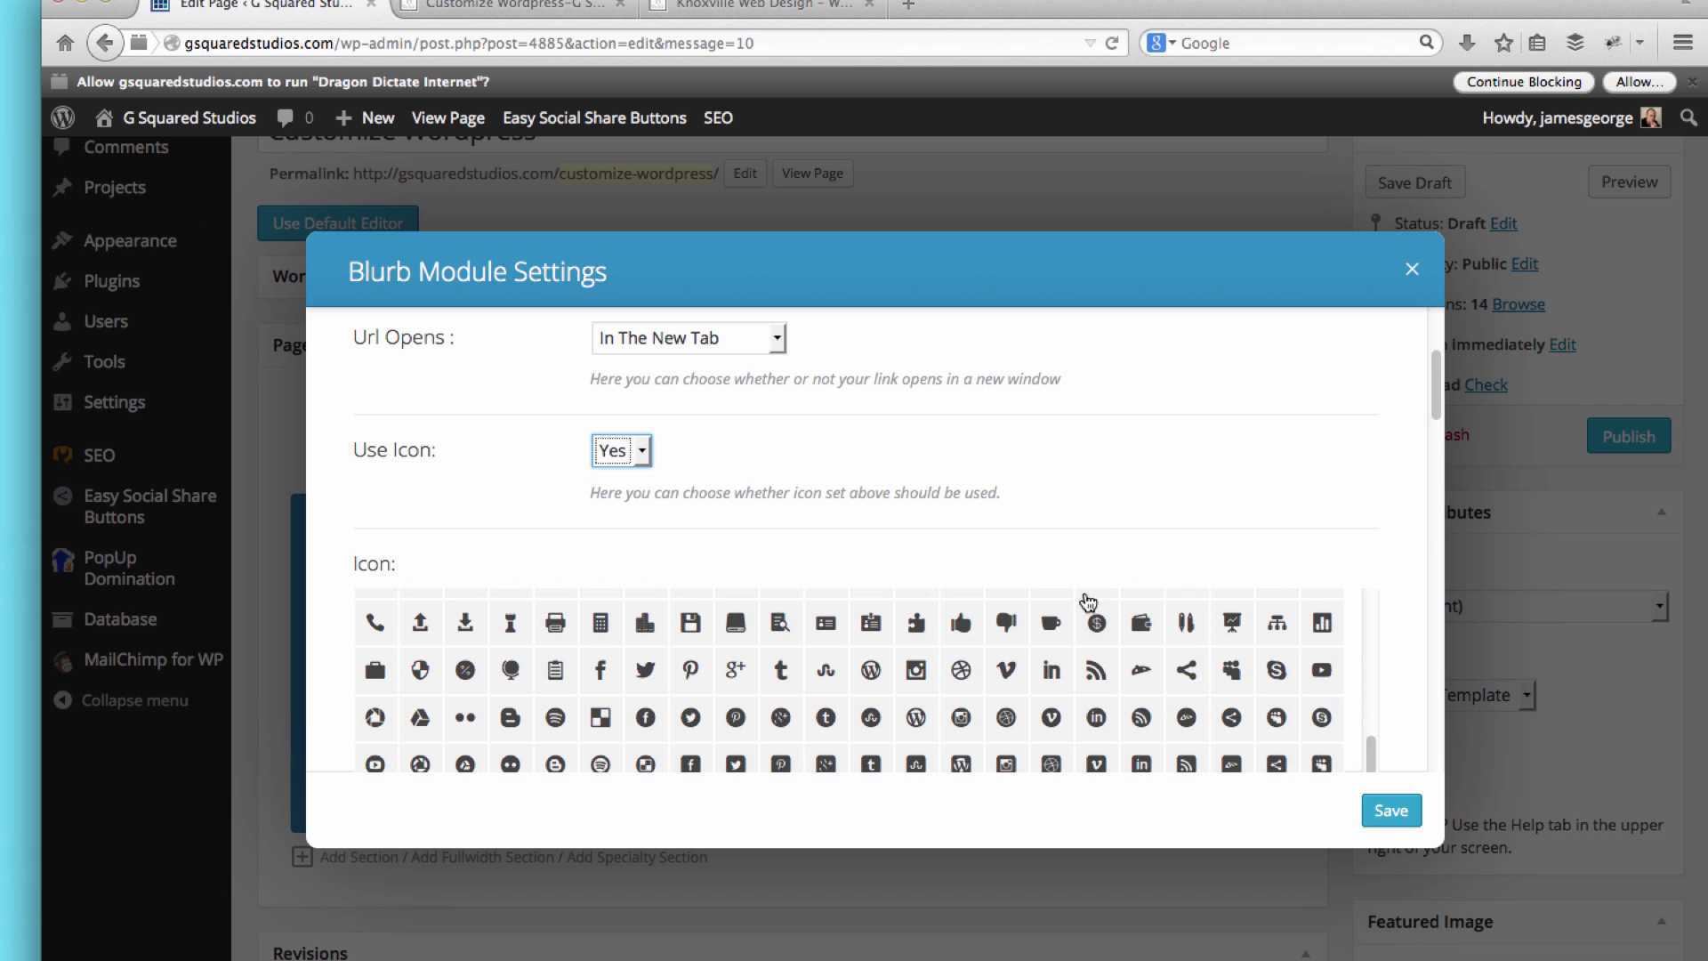
scroll(1087, 602, "down", 2)
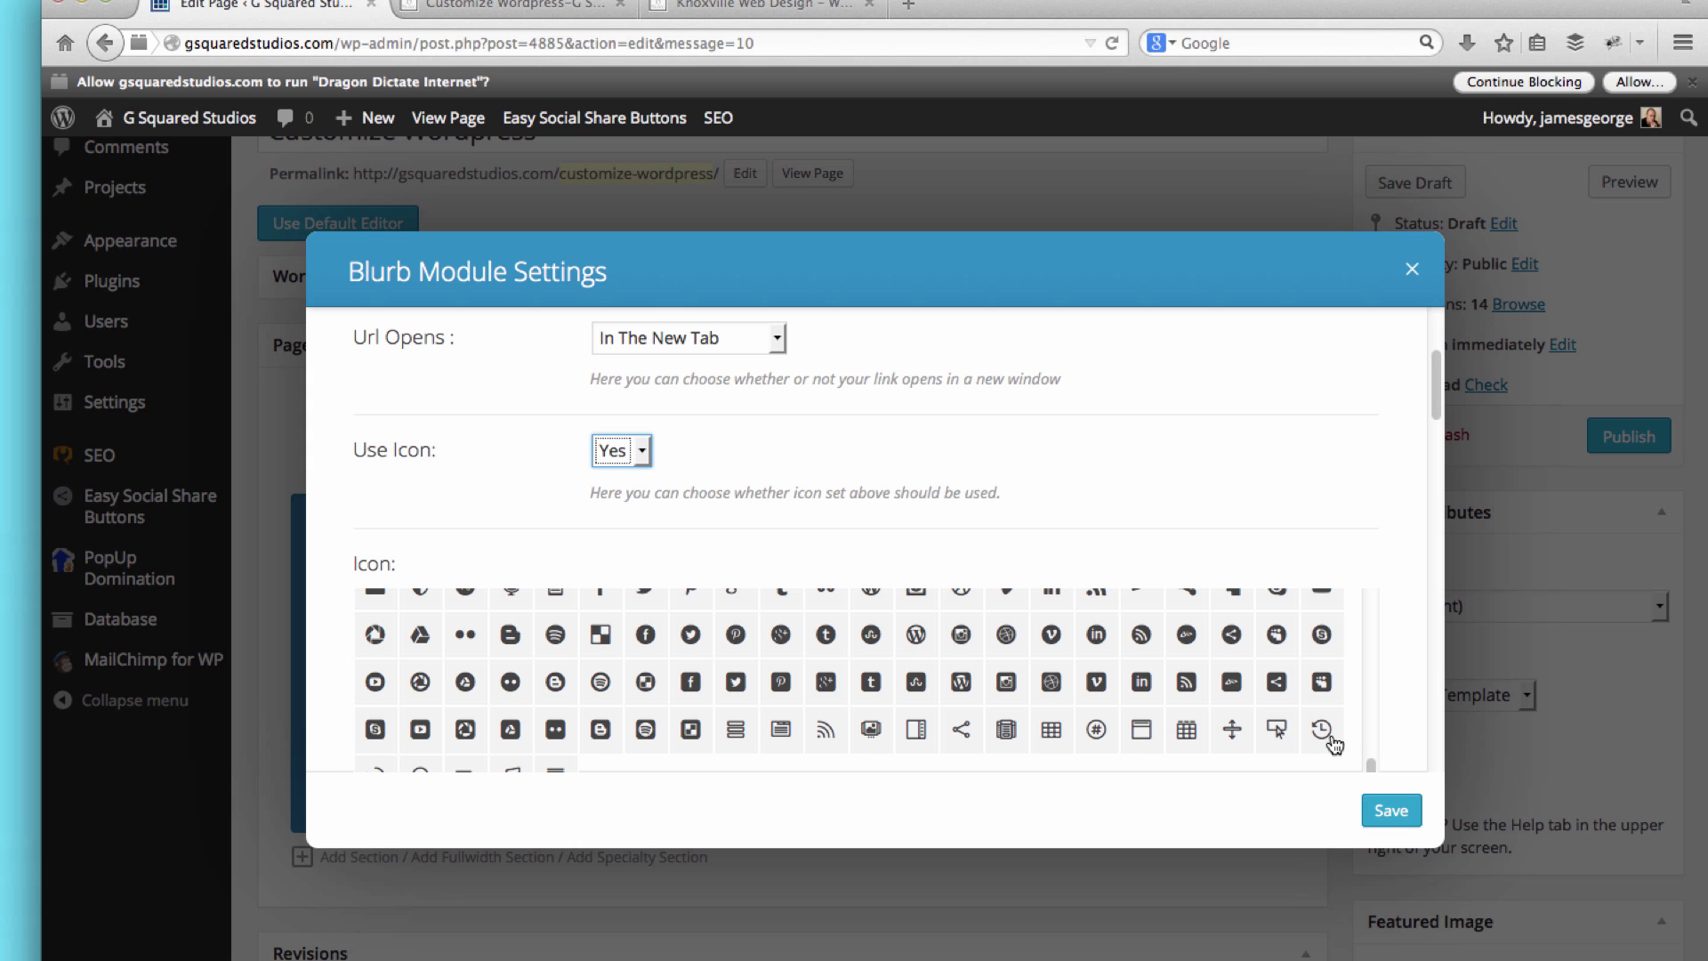
scroll(1284, 746, "up", 1)
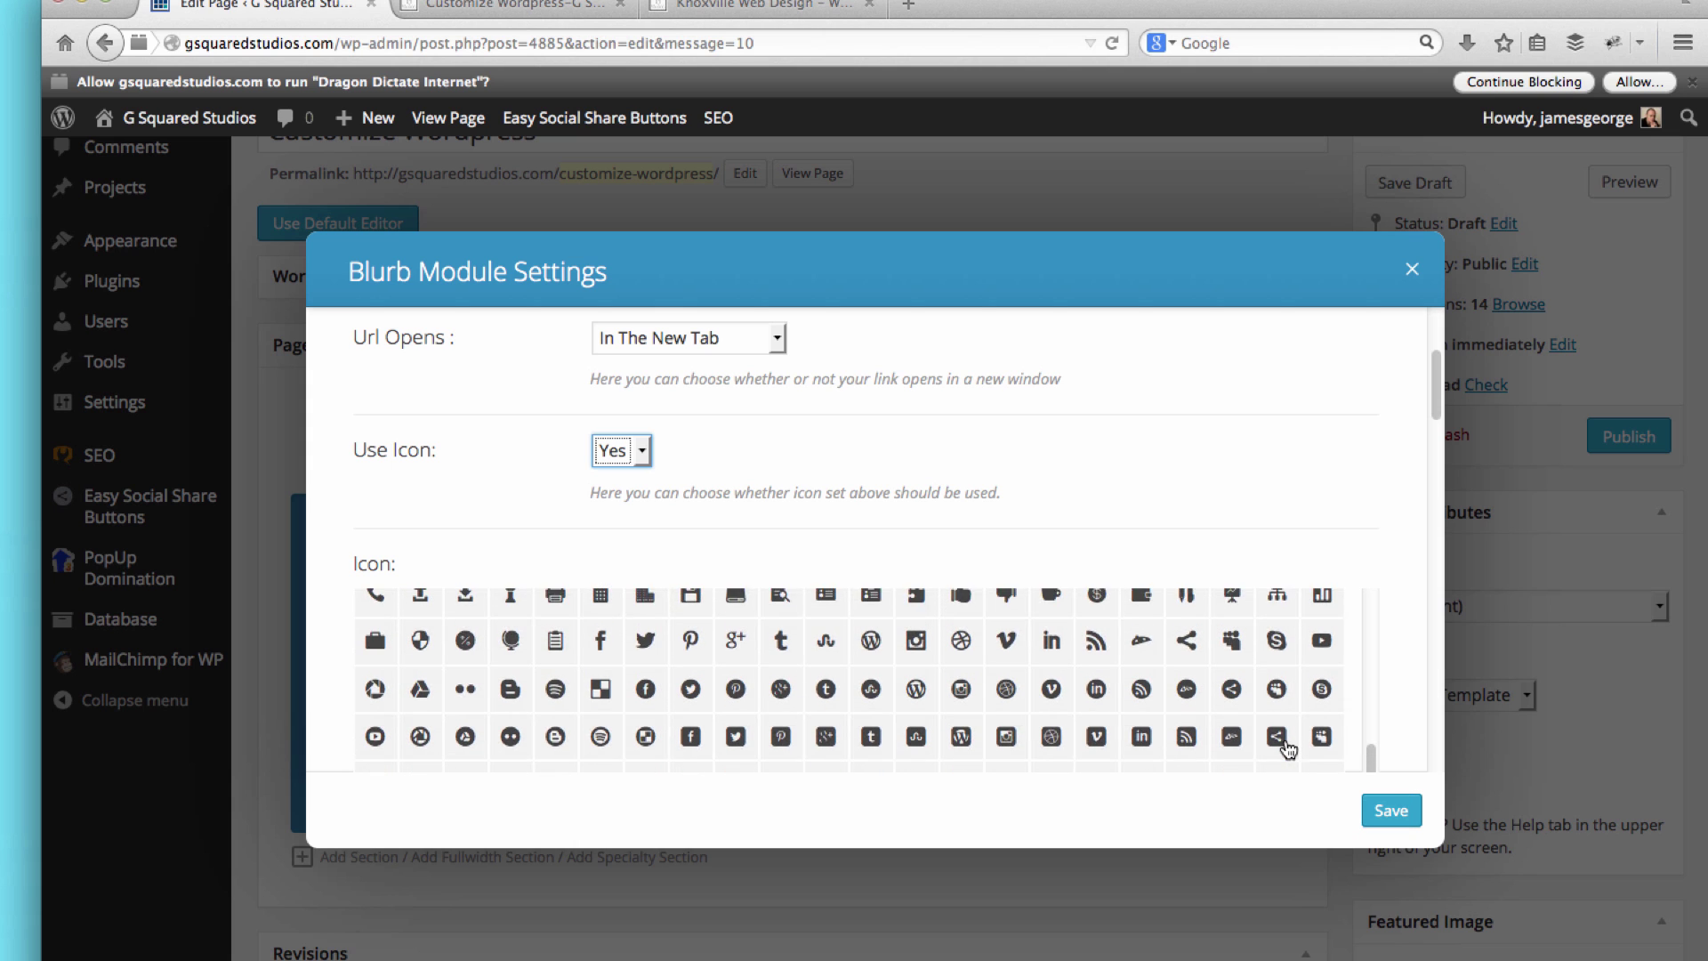
scroll(1284, 746, "down", 1)
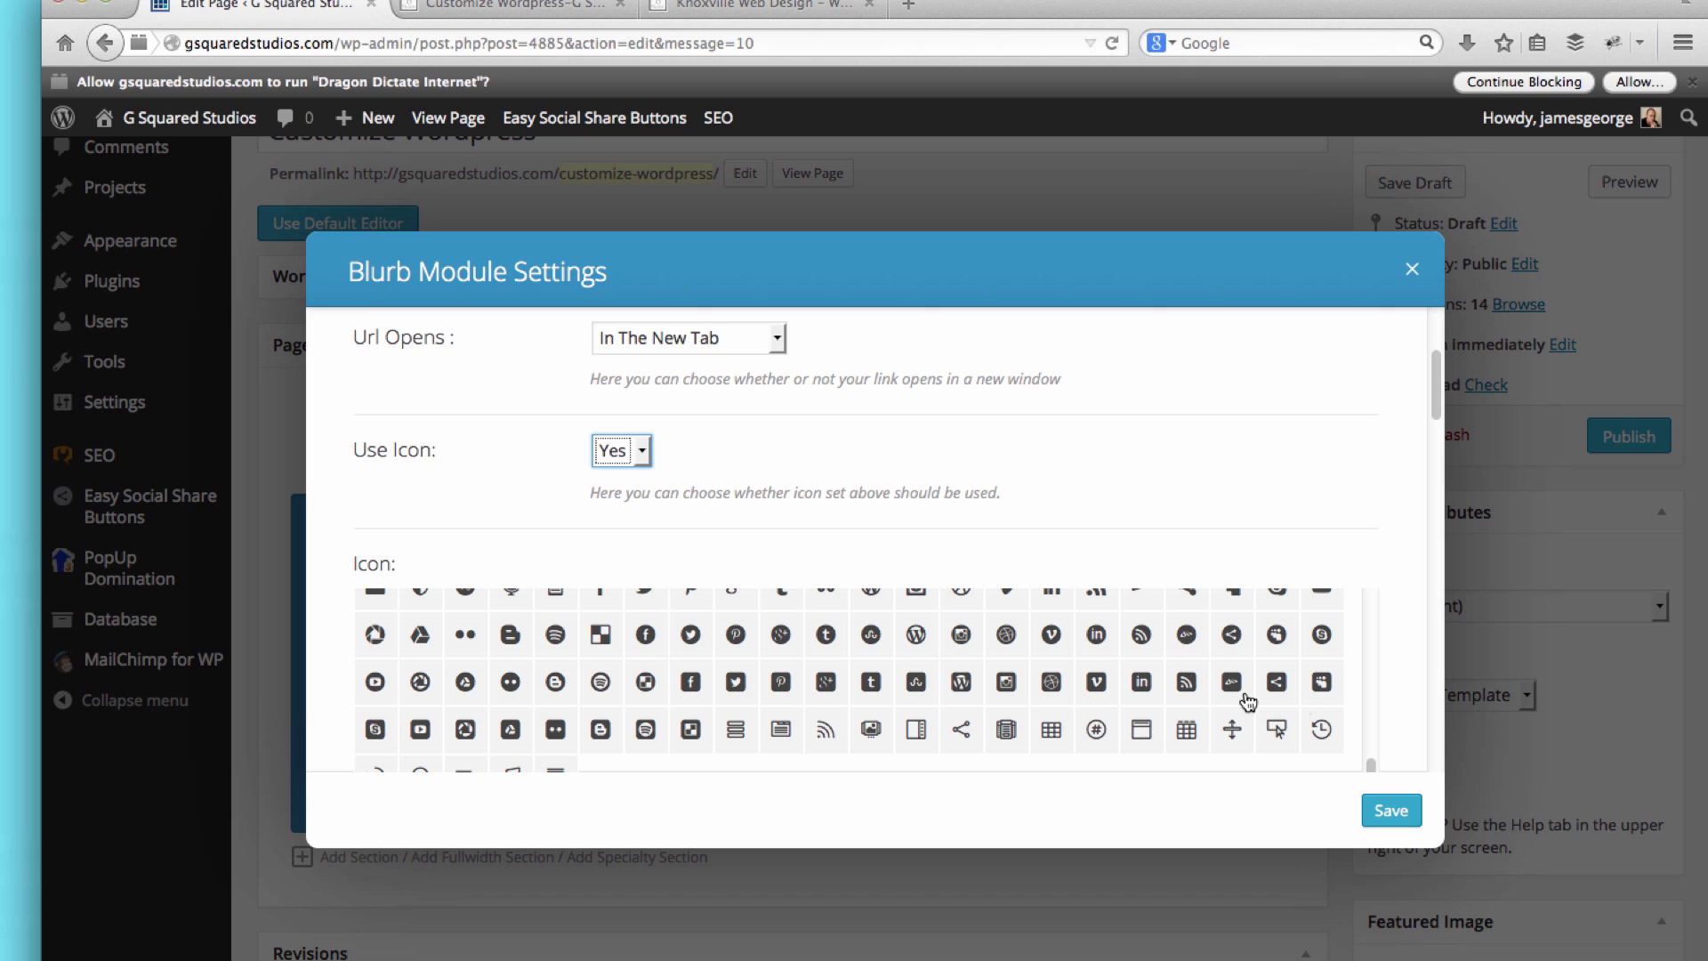
scroll(1409, 680, "down", 3)
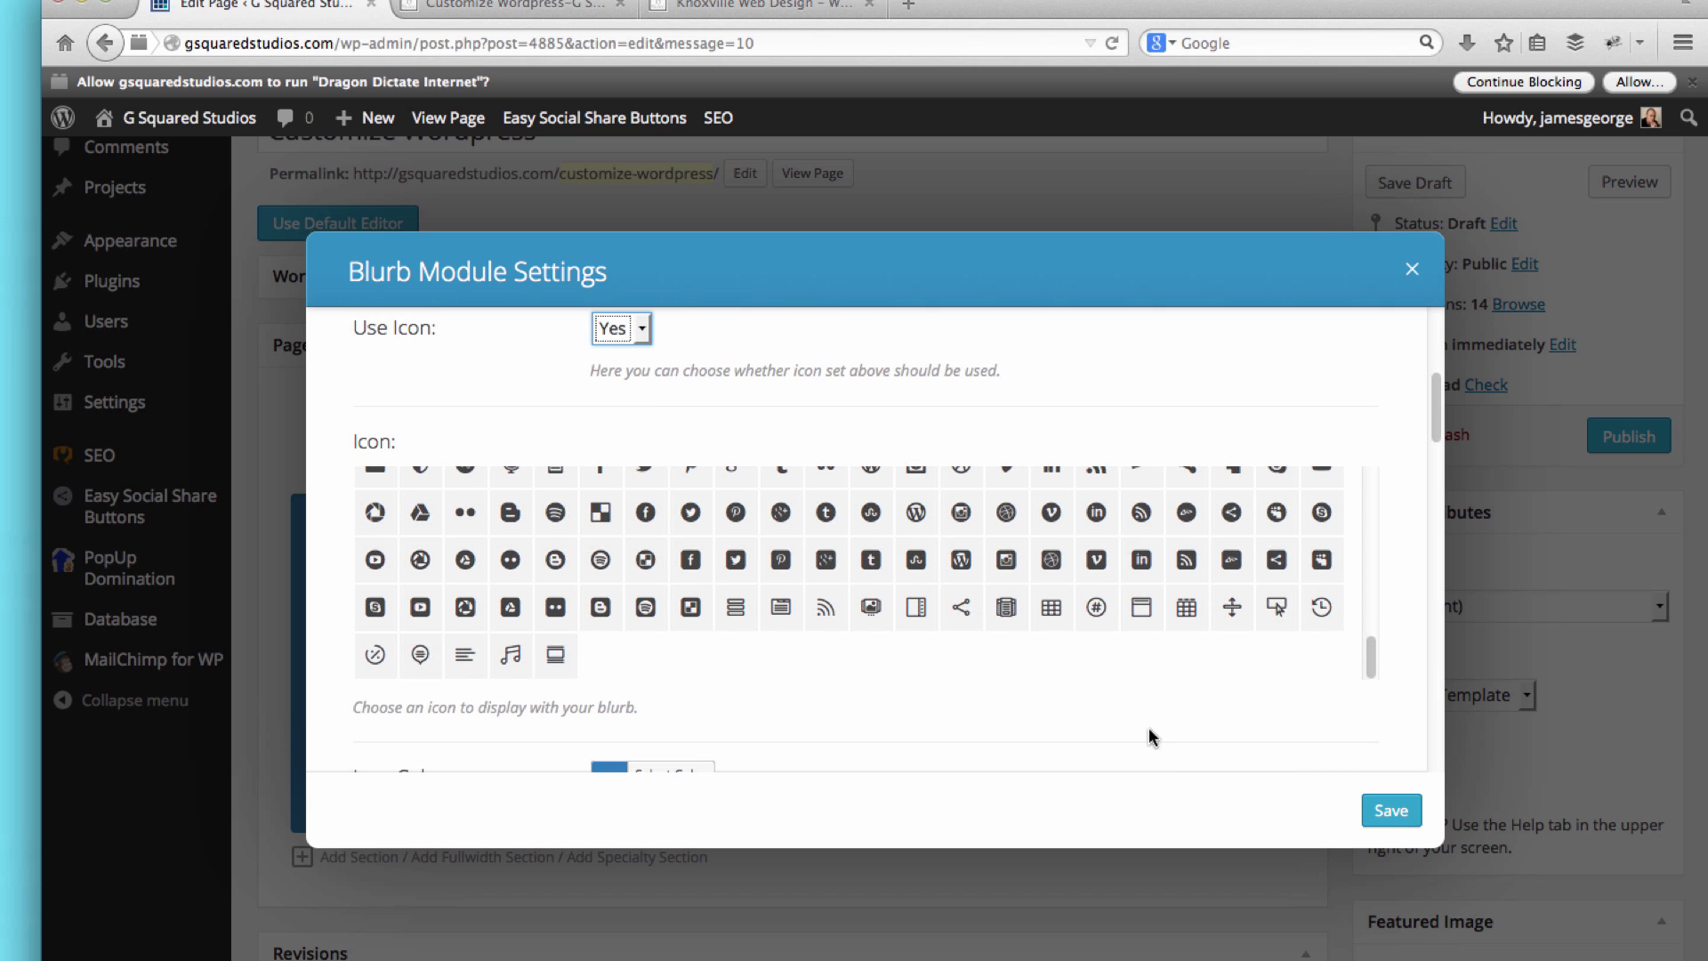
scroll(1160, 685, "up", 3)
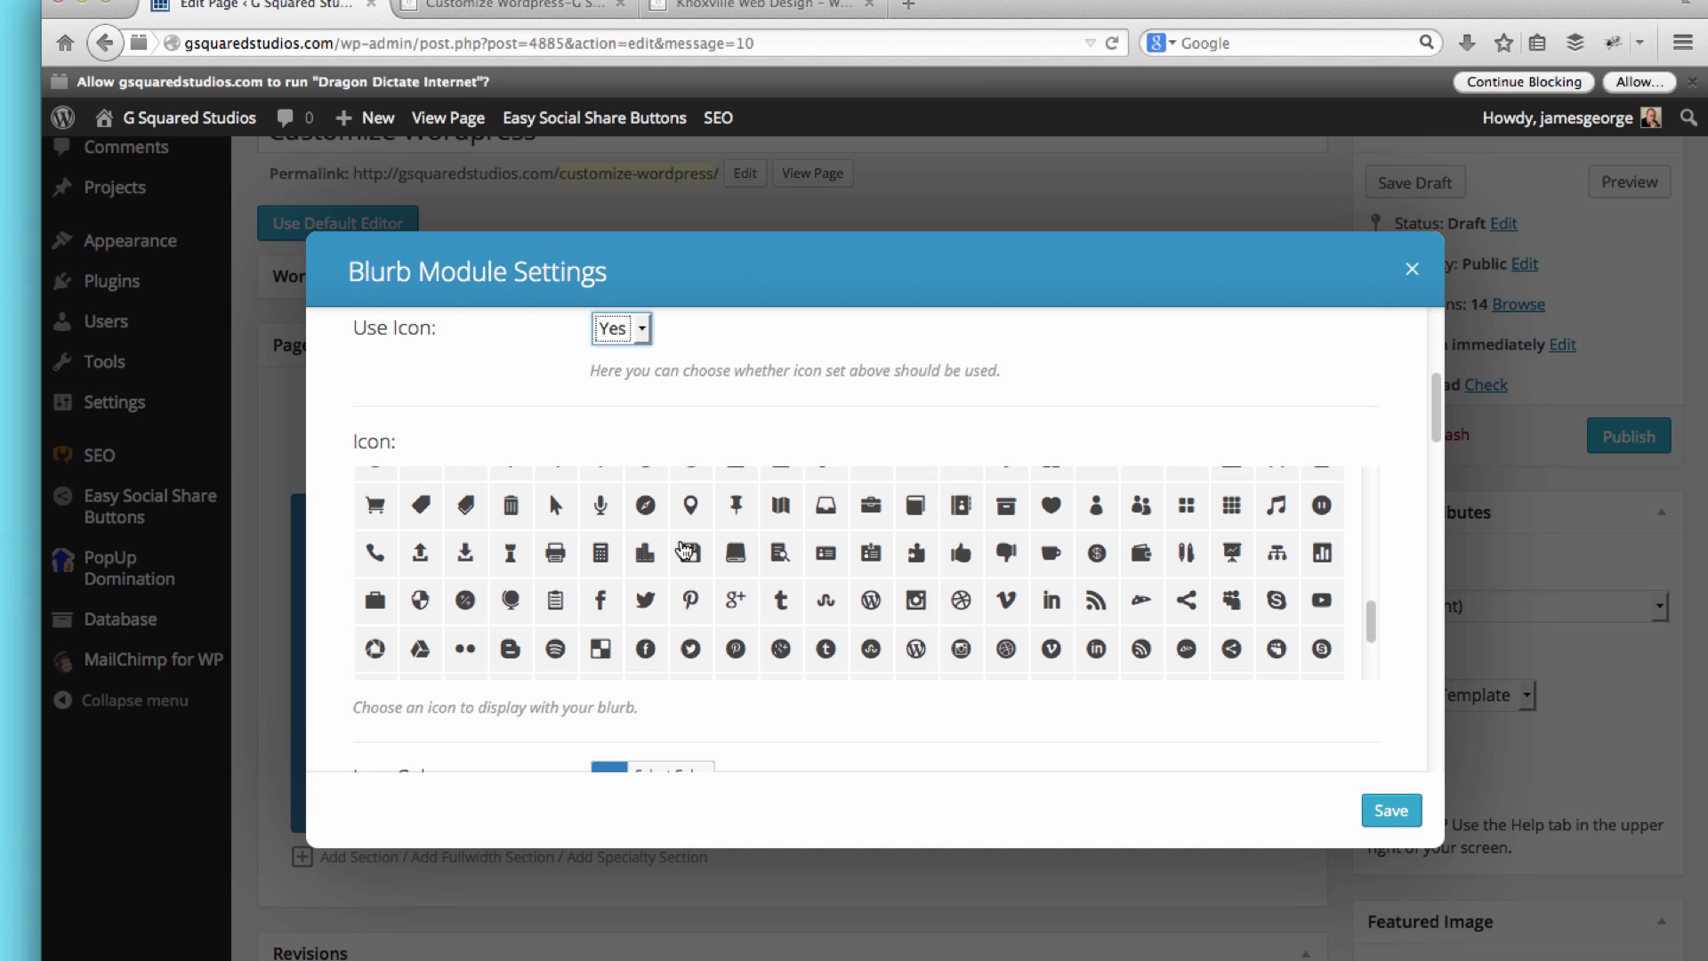
scroll(683, 549, "up", 1)
scroll(683, 549, "up", 2)
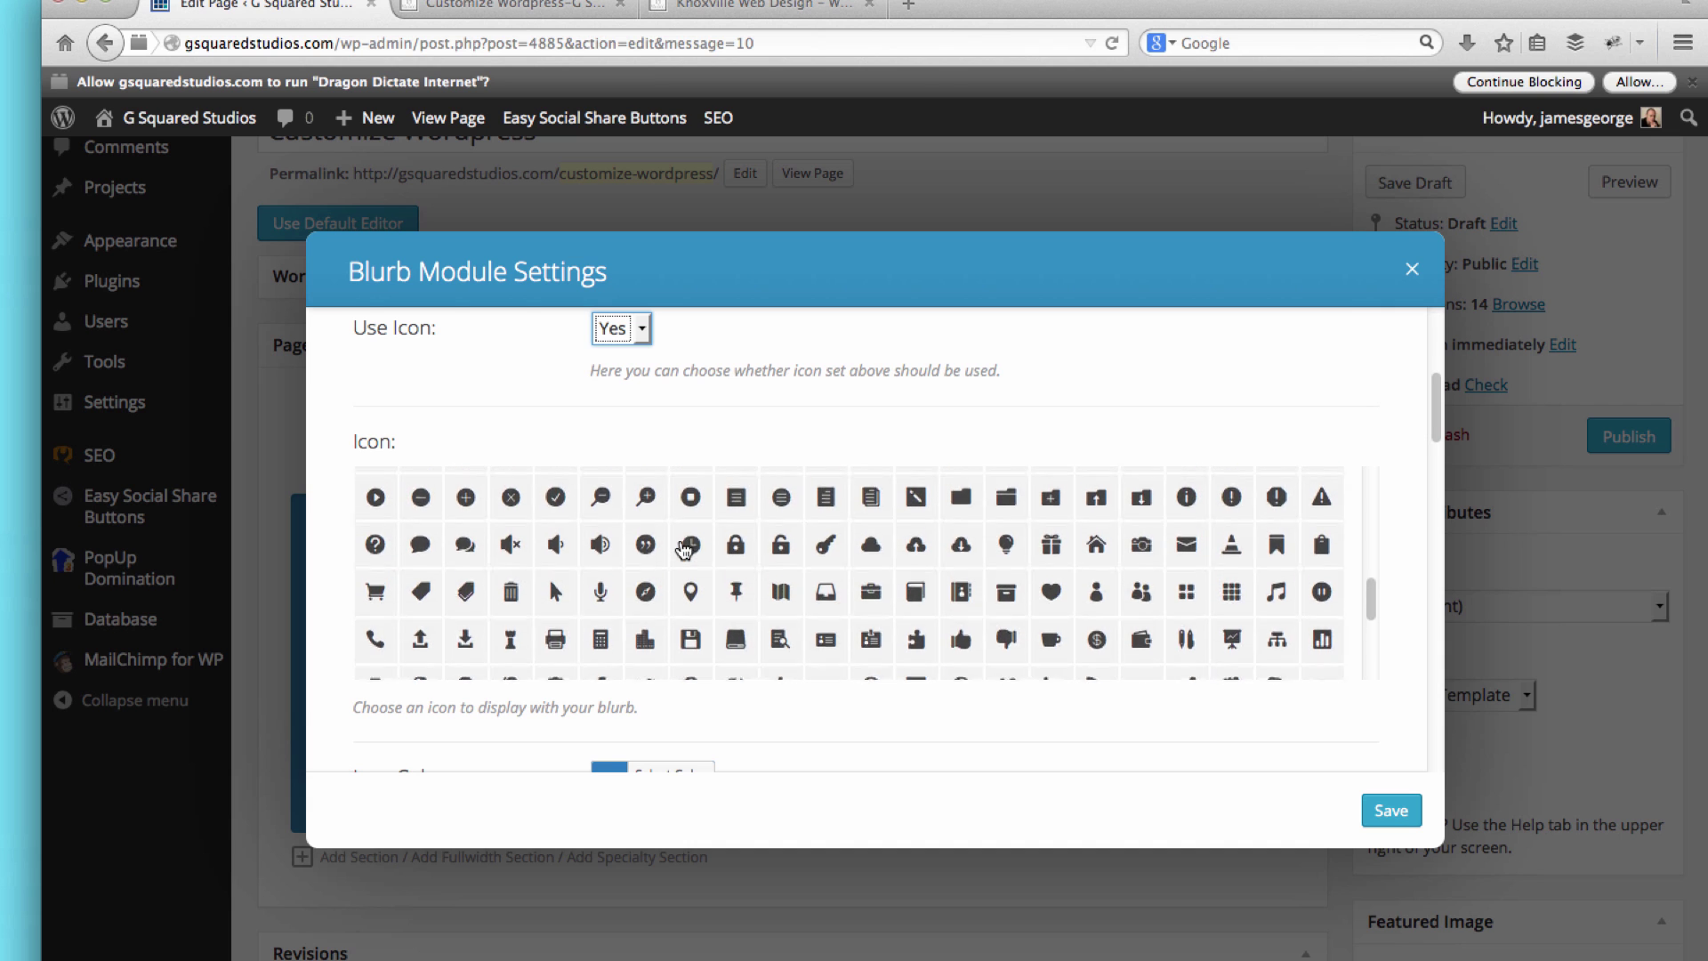
scroll(683, 549, "up", 3)
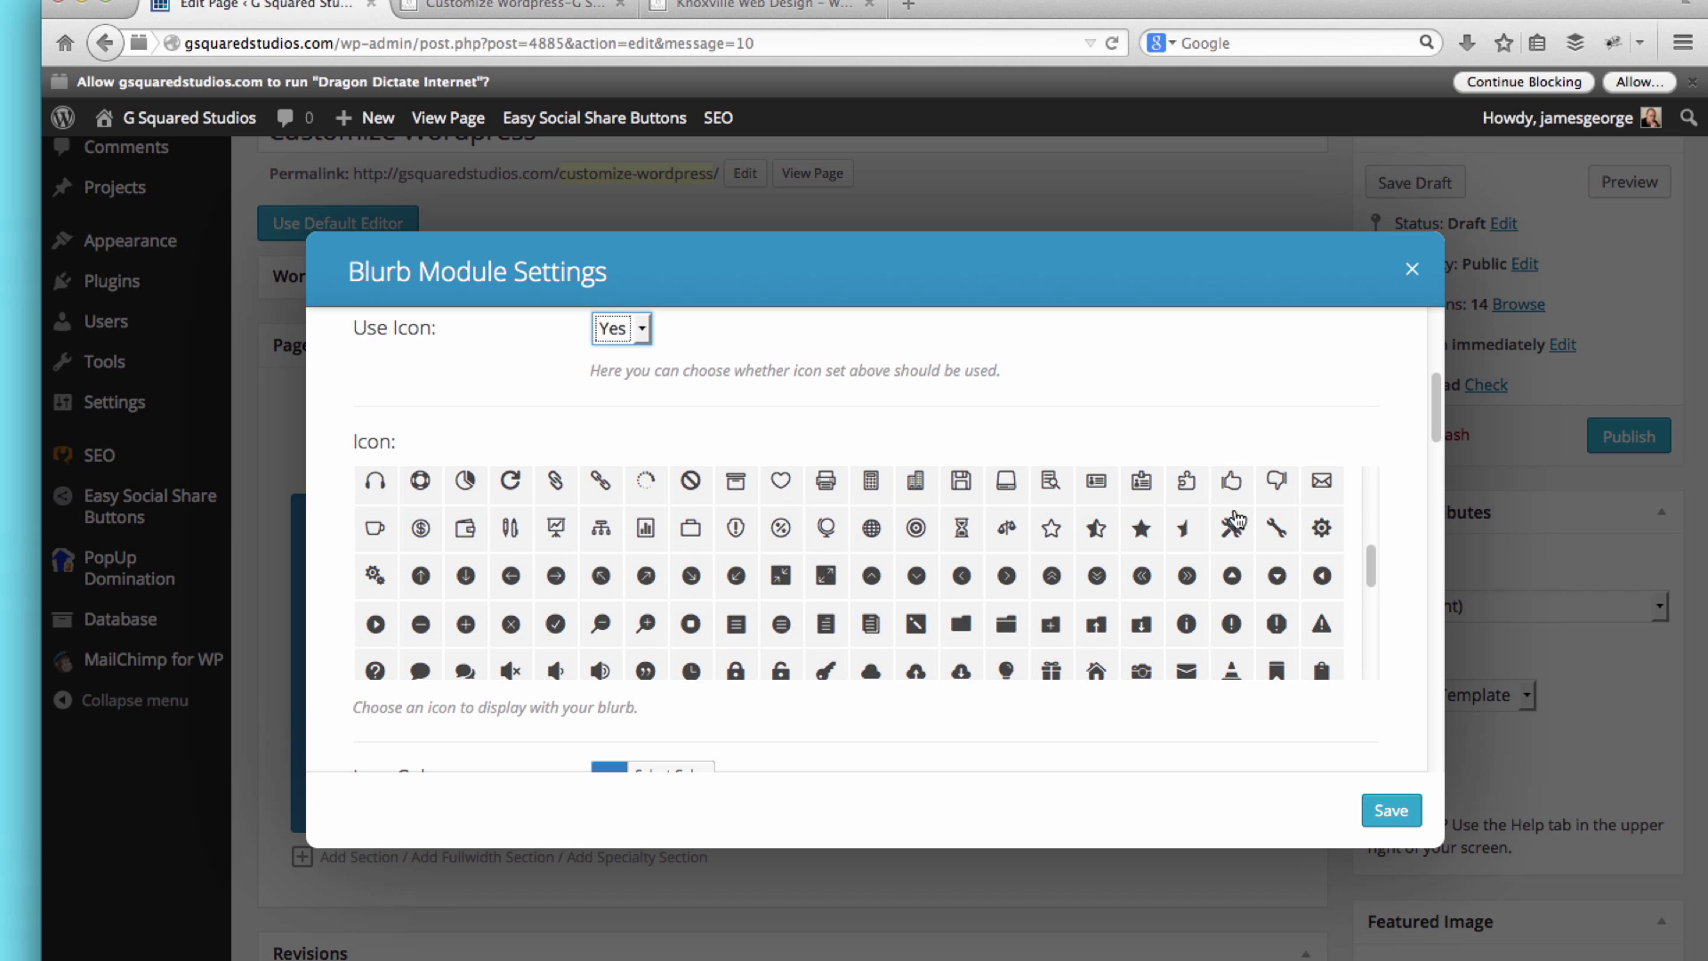
scroll(1157, 530, "up", 3)
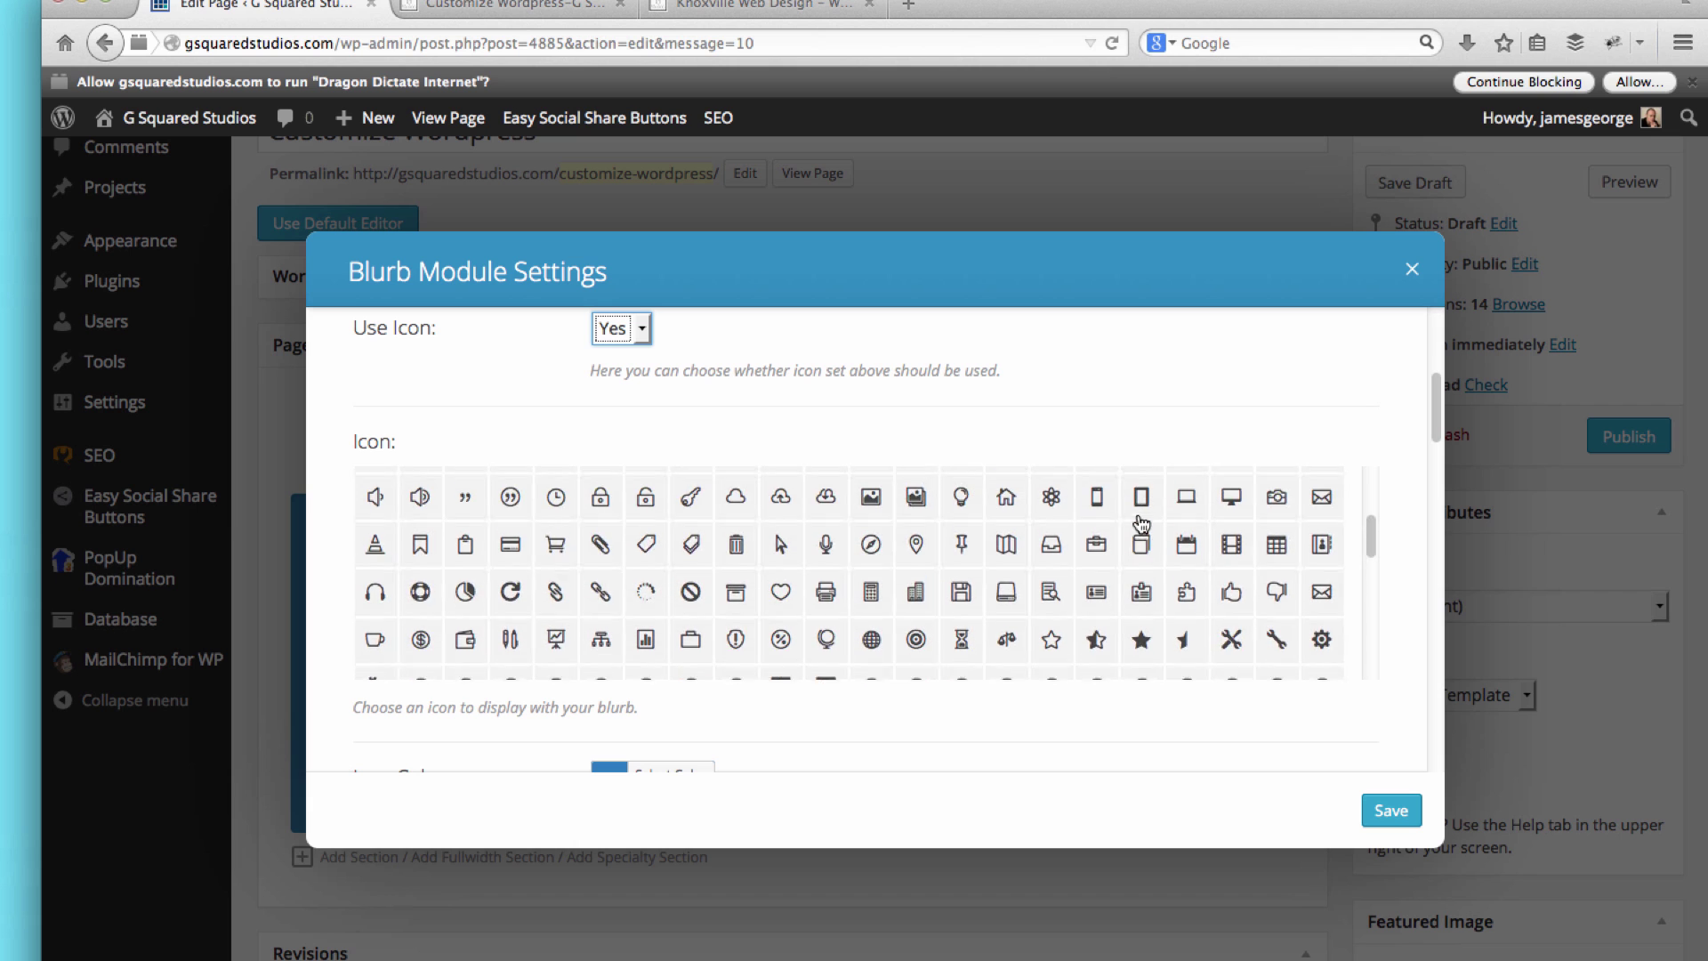
scroll(1142, 525, "up", 1)
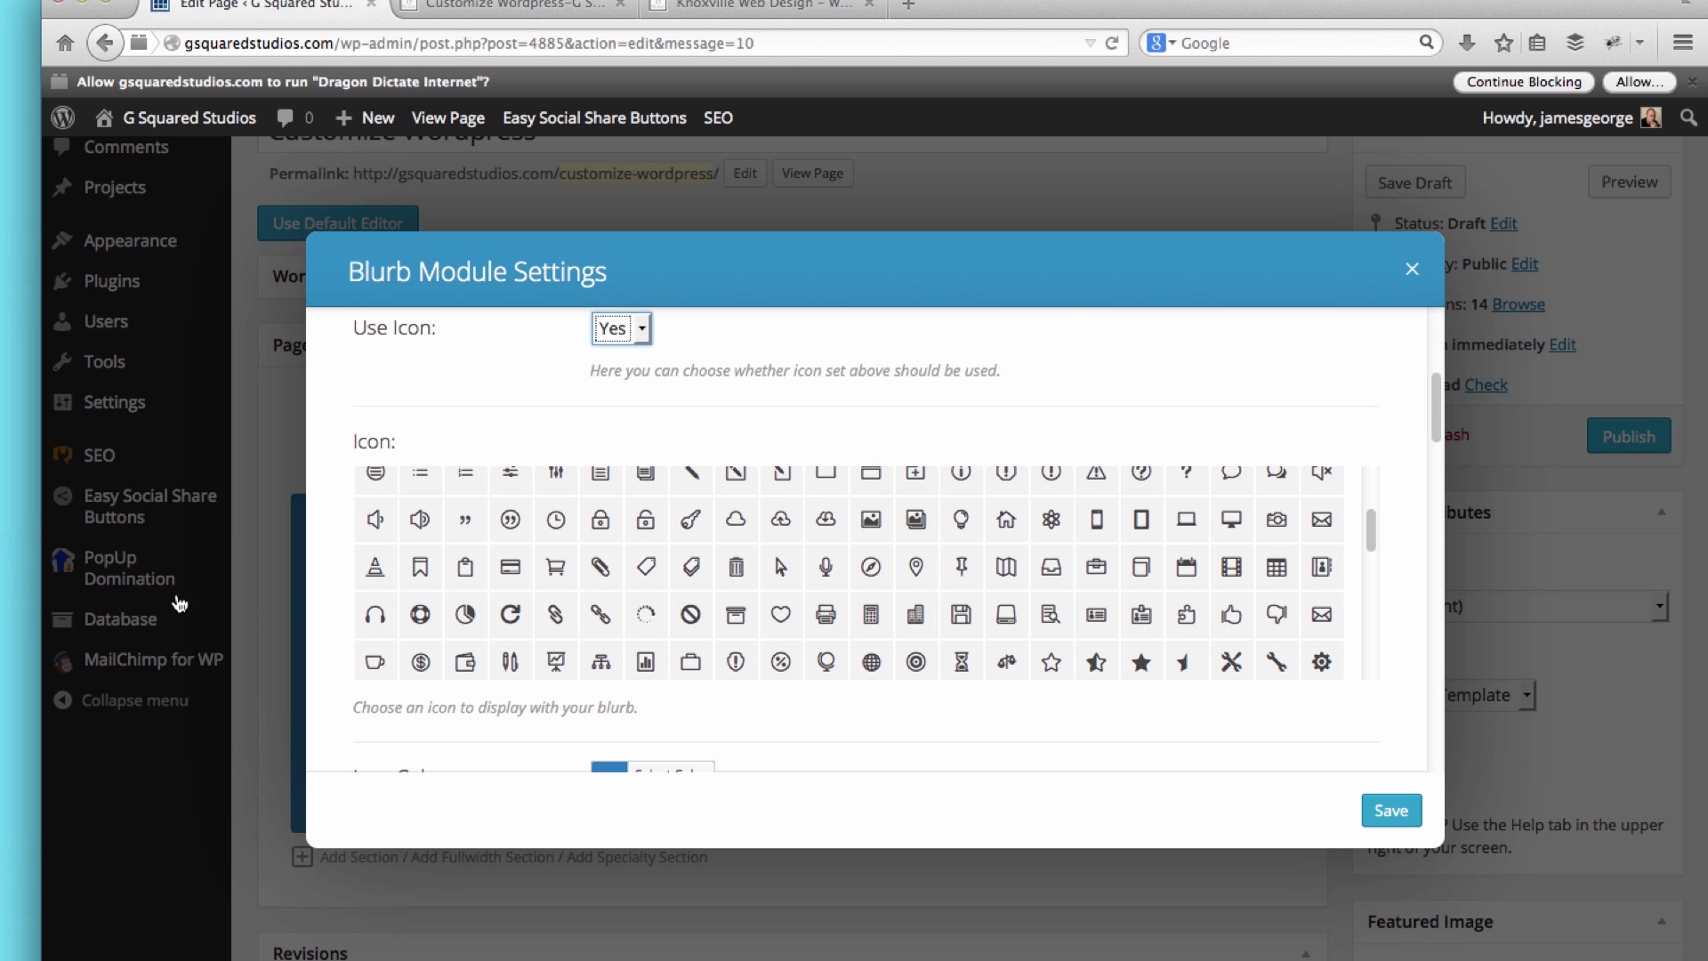
left_click(556, 520)
Step: Color the icon white and set Circle Icon to Yes
scroll(885, 674, "down", 10)
scroll(1415, 668, "down", 5)
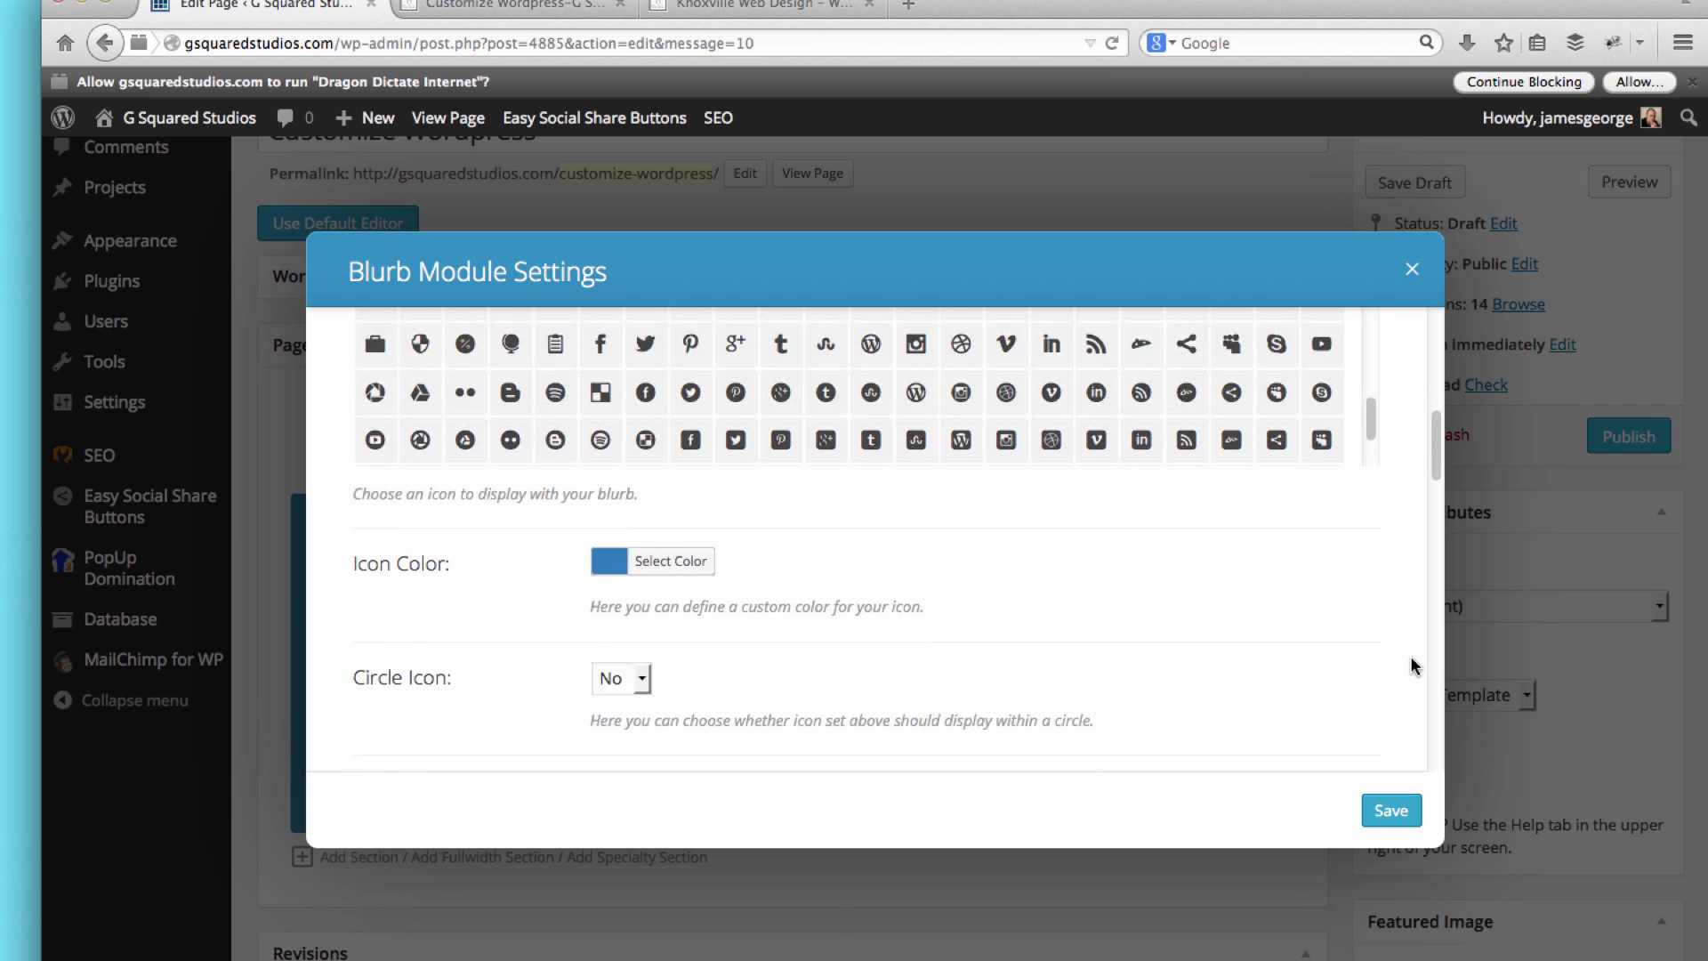
left_click(724, 521)
scroll(693, 739, "down", 3)
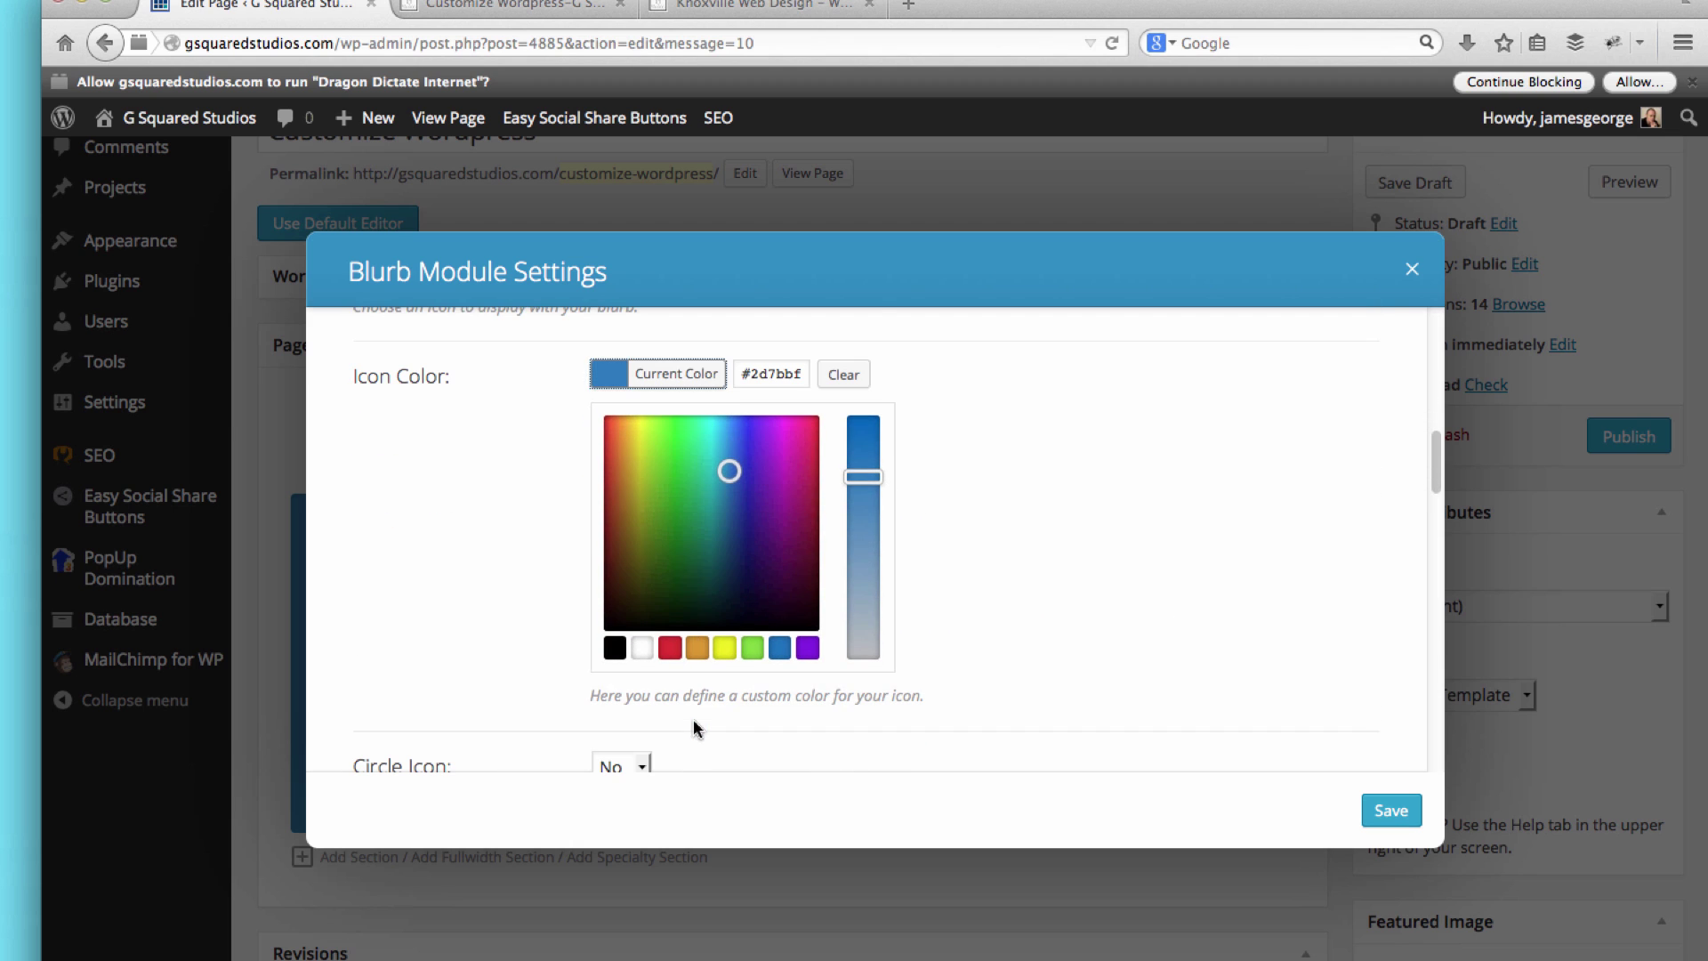
left_click(642, 648)
left_click(523, 657)
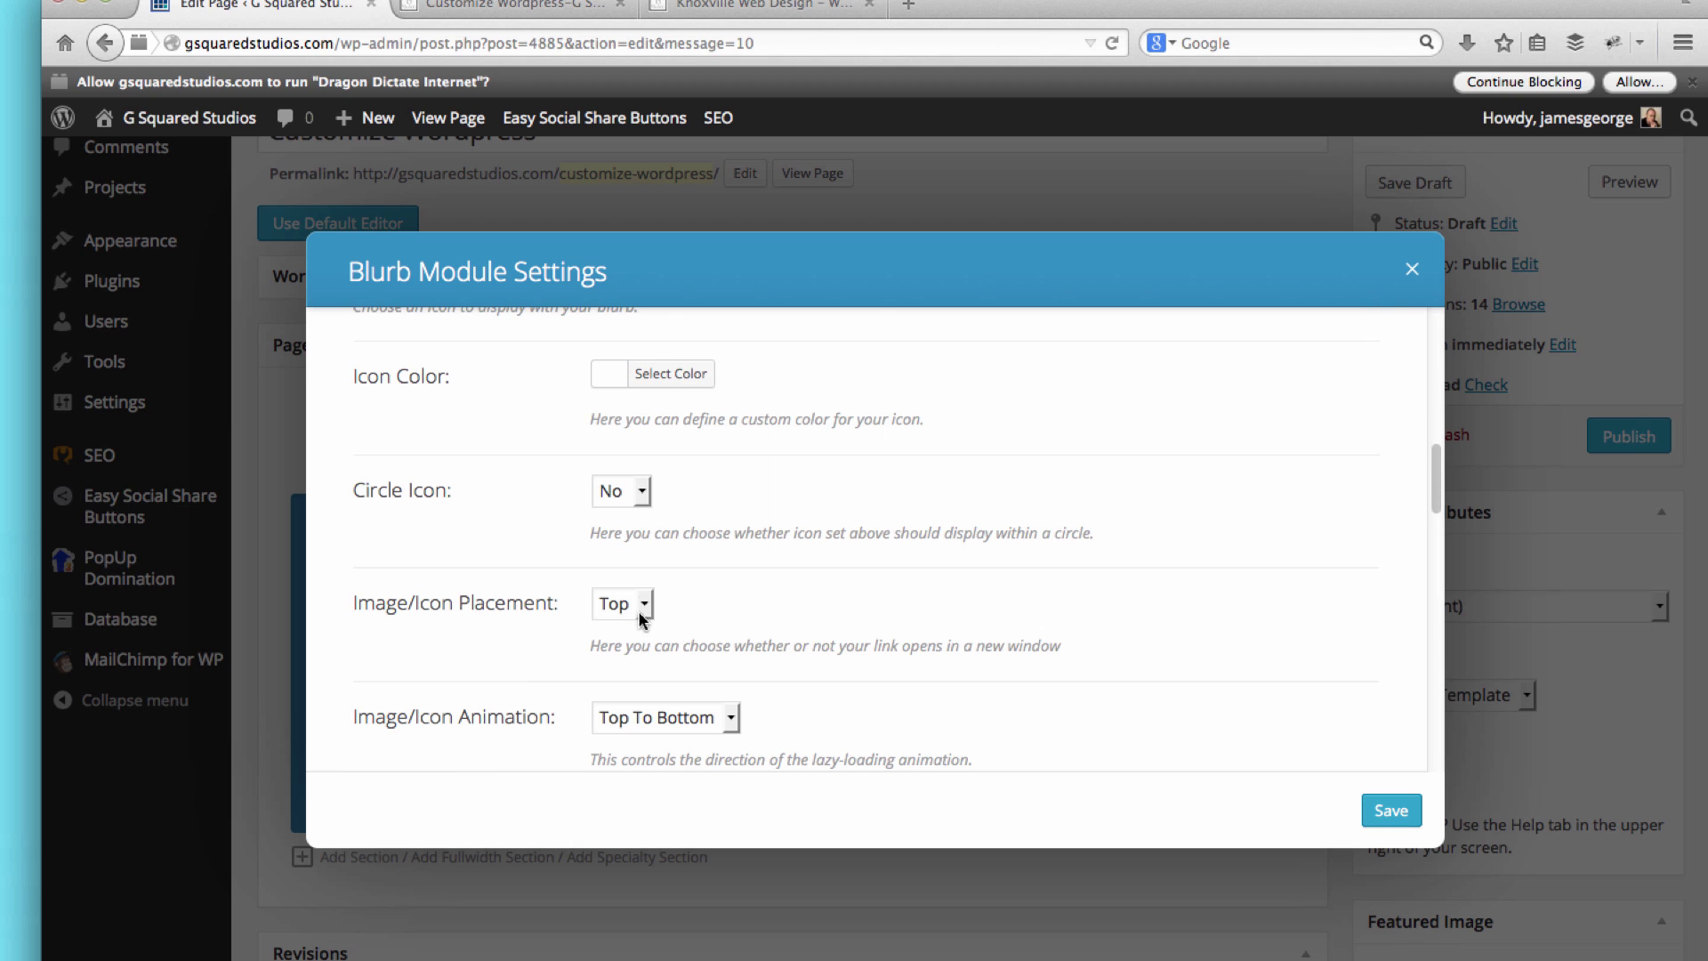
left_click(623, 491)
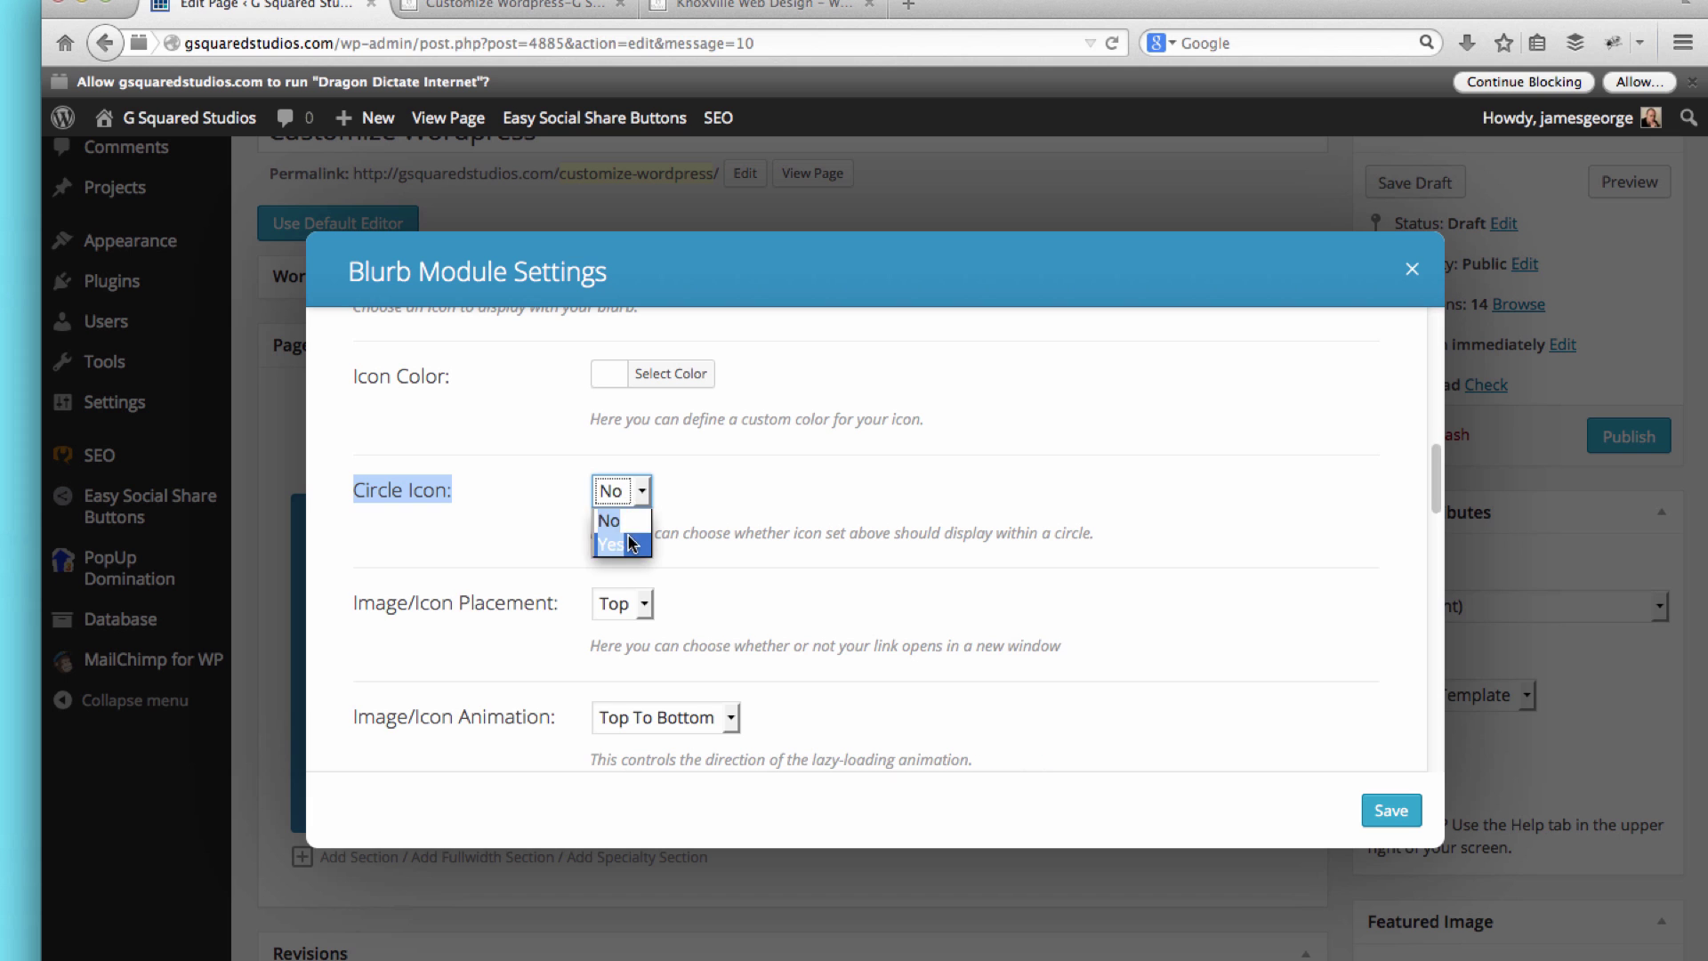
left_click(630, 539)
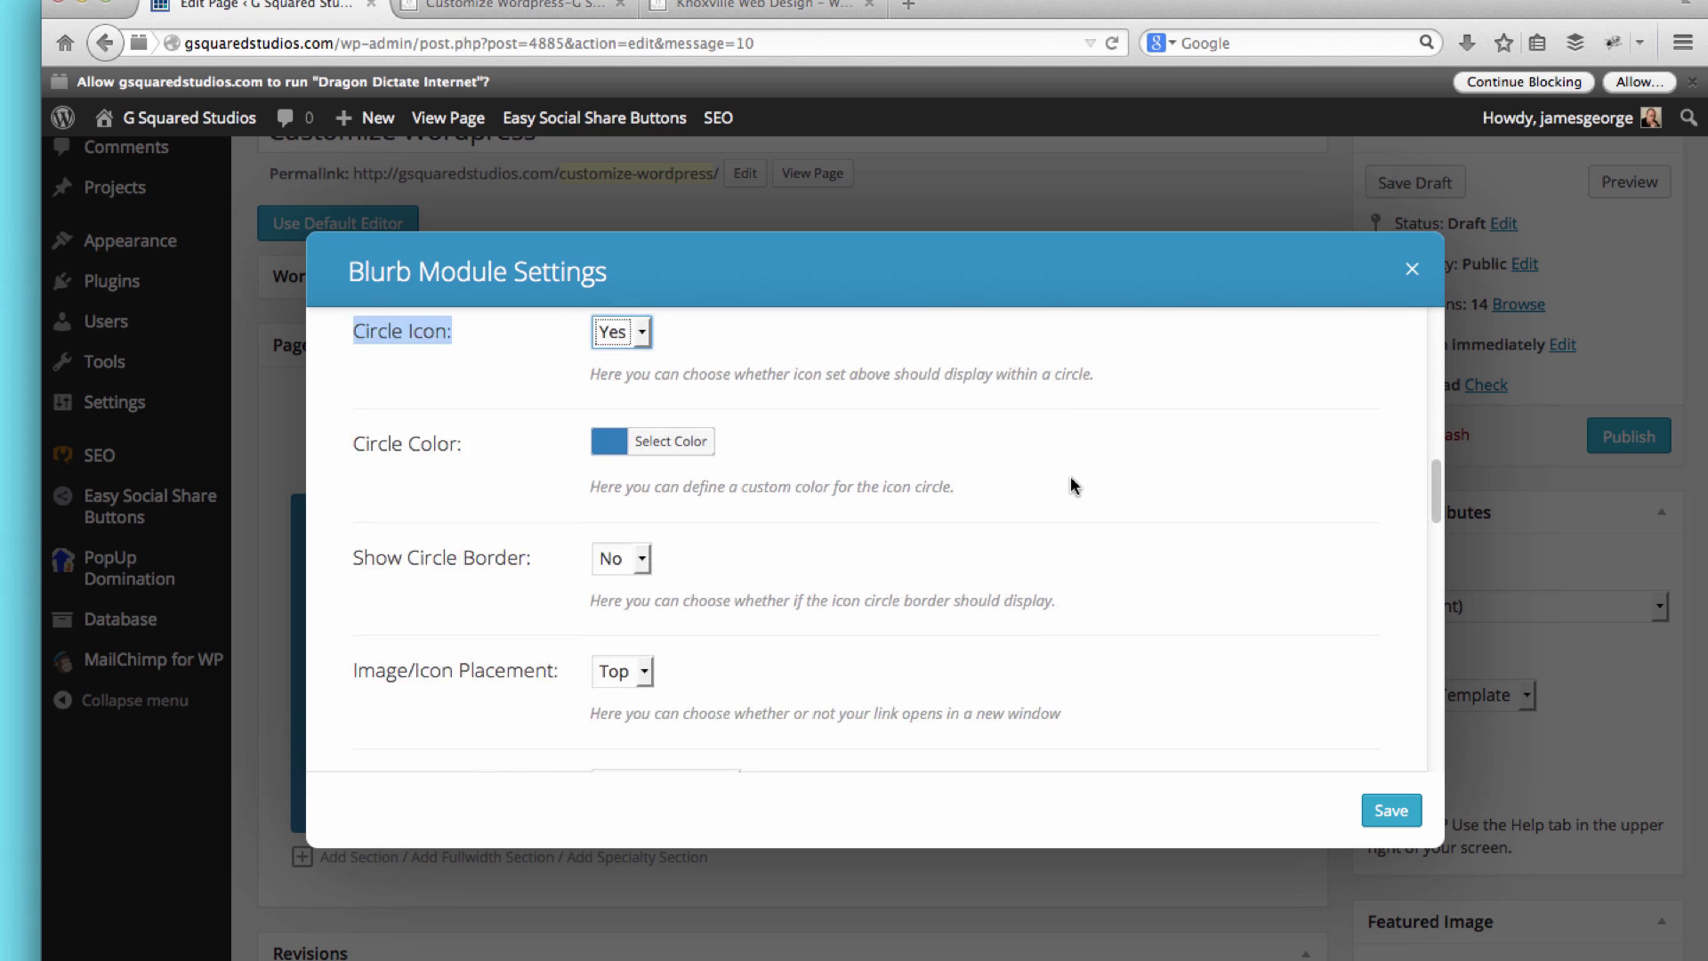
Step: Set the icon animation to Right To Left
scroll(1072, 485, "down", 1)
scroll(926, 498, "down", 2)
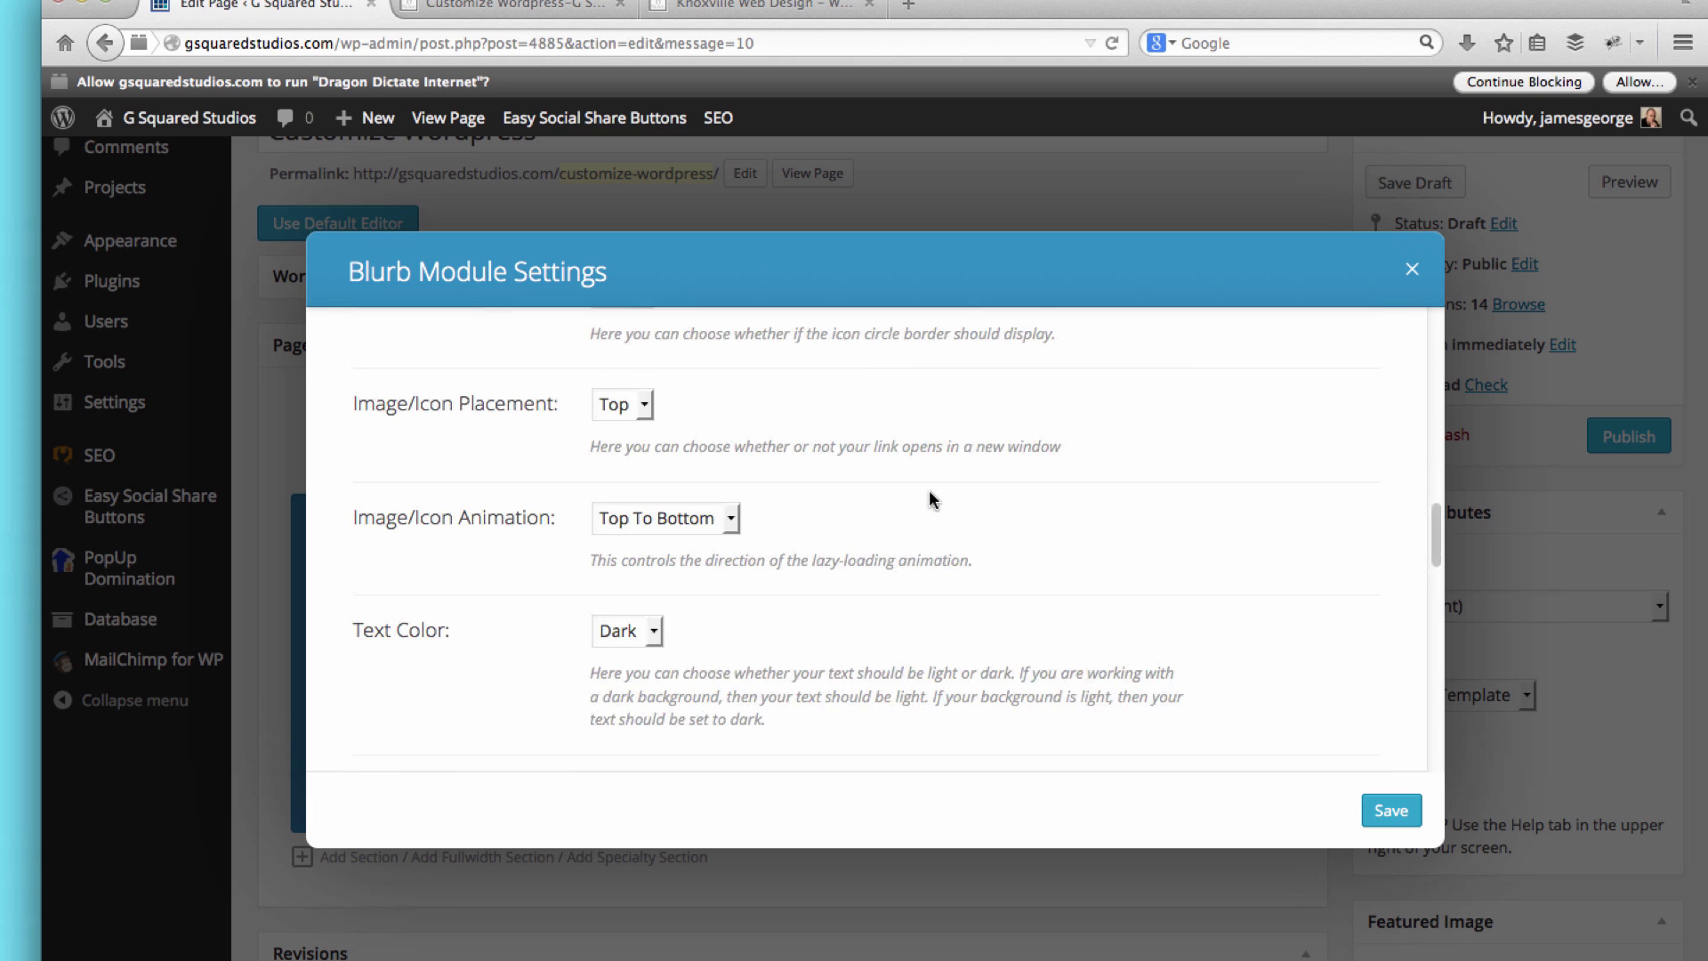
scroll(932, 500, "down", 2)
left_click(669, 396)
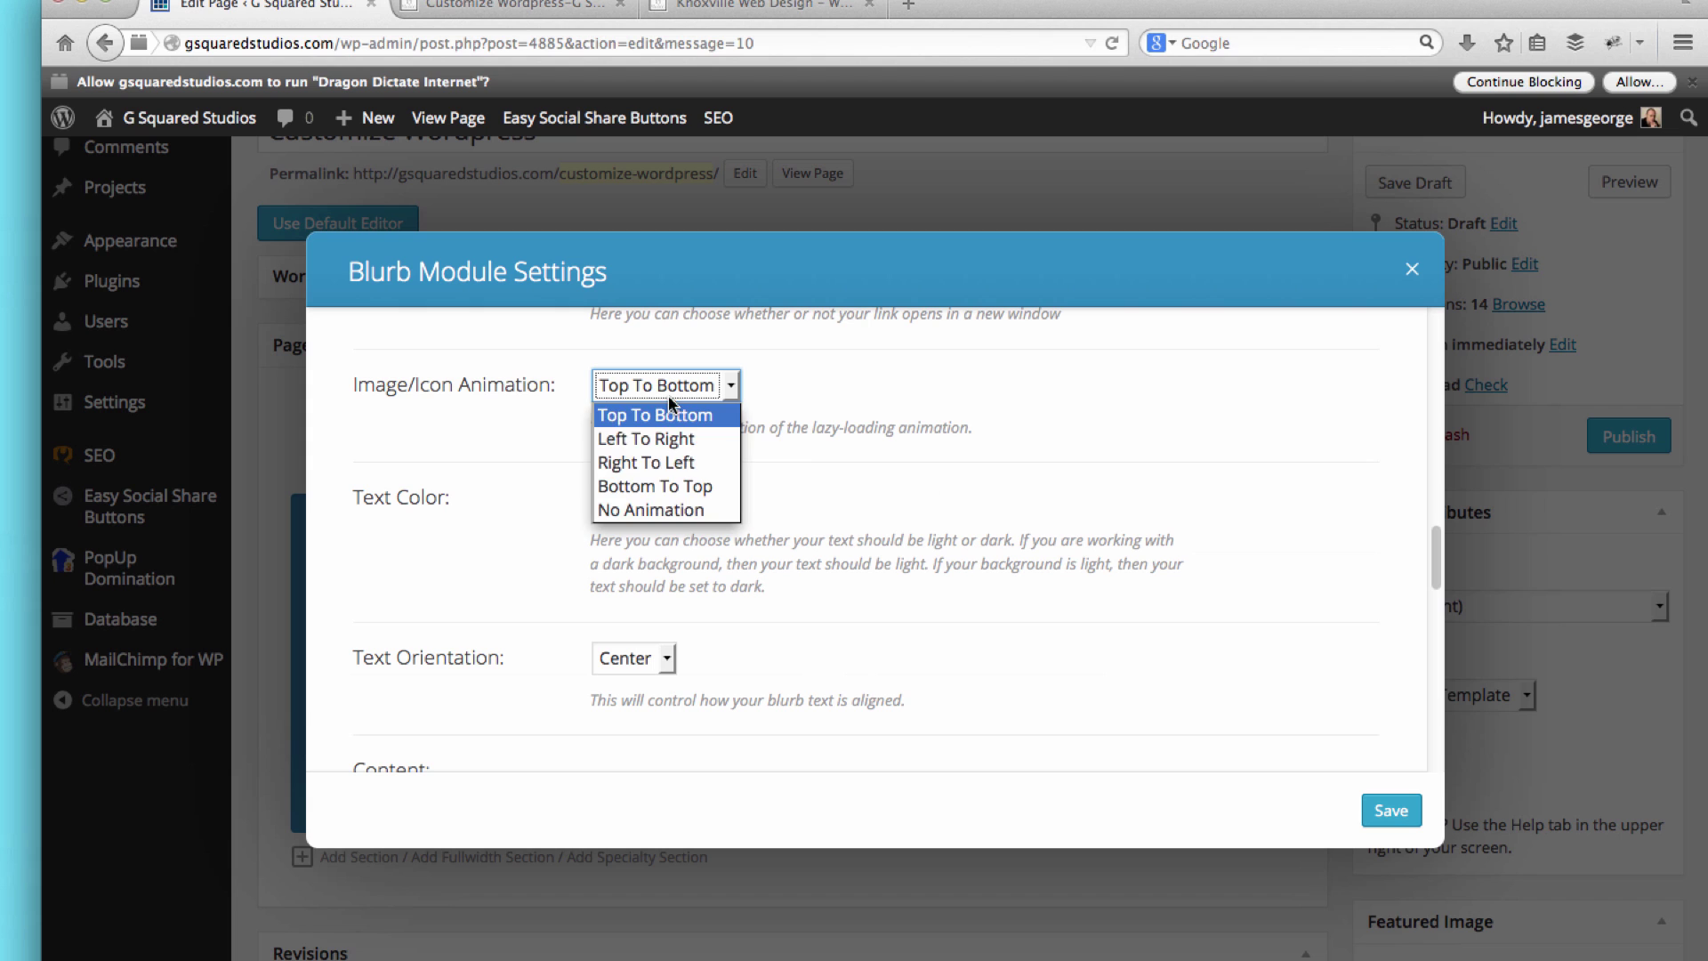
left_click(638, 463)
Step: Add body text 'We never miss a deadline...on time or better!' and save the blurb
scroll(974, 565, "down", 1)
scroll(976, 562, "down", 2)
scroll(976, 569, "down", 3)
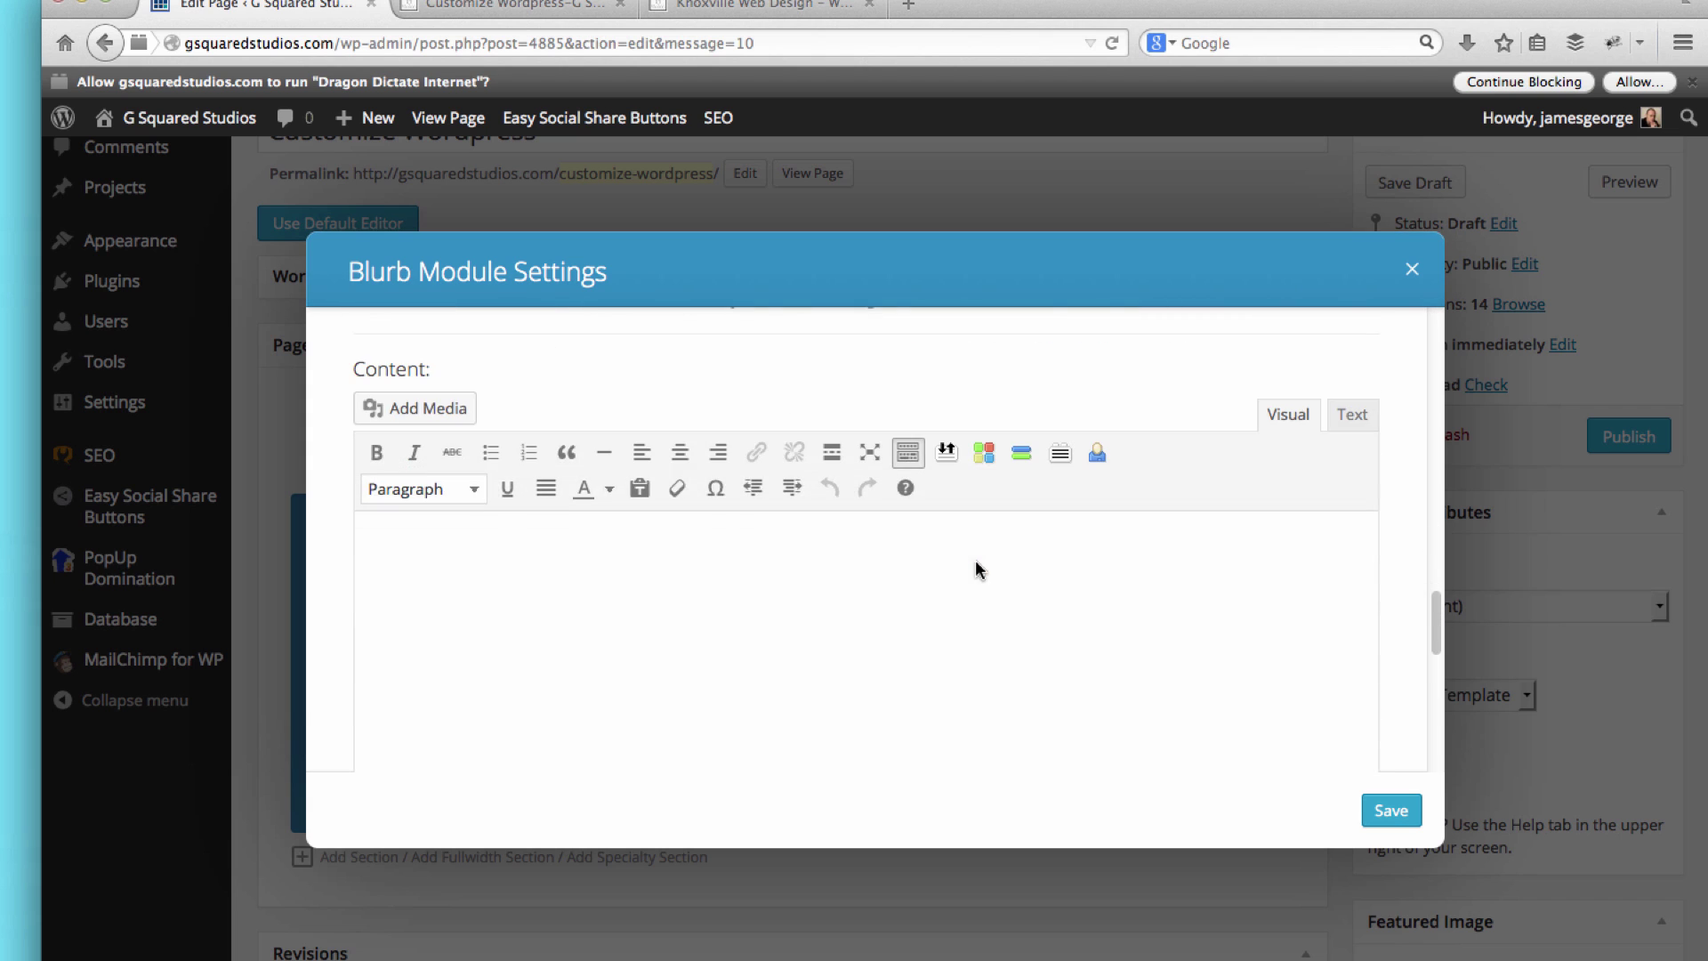
left_click(862, 610)
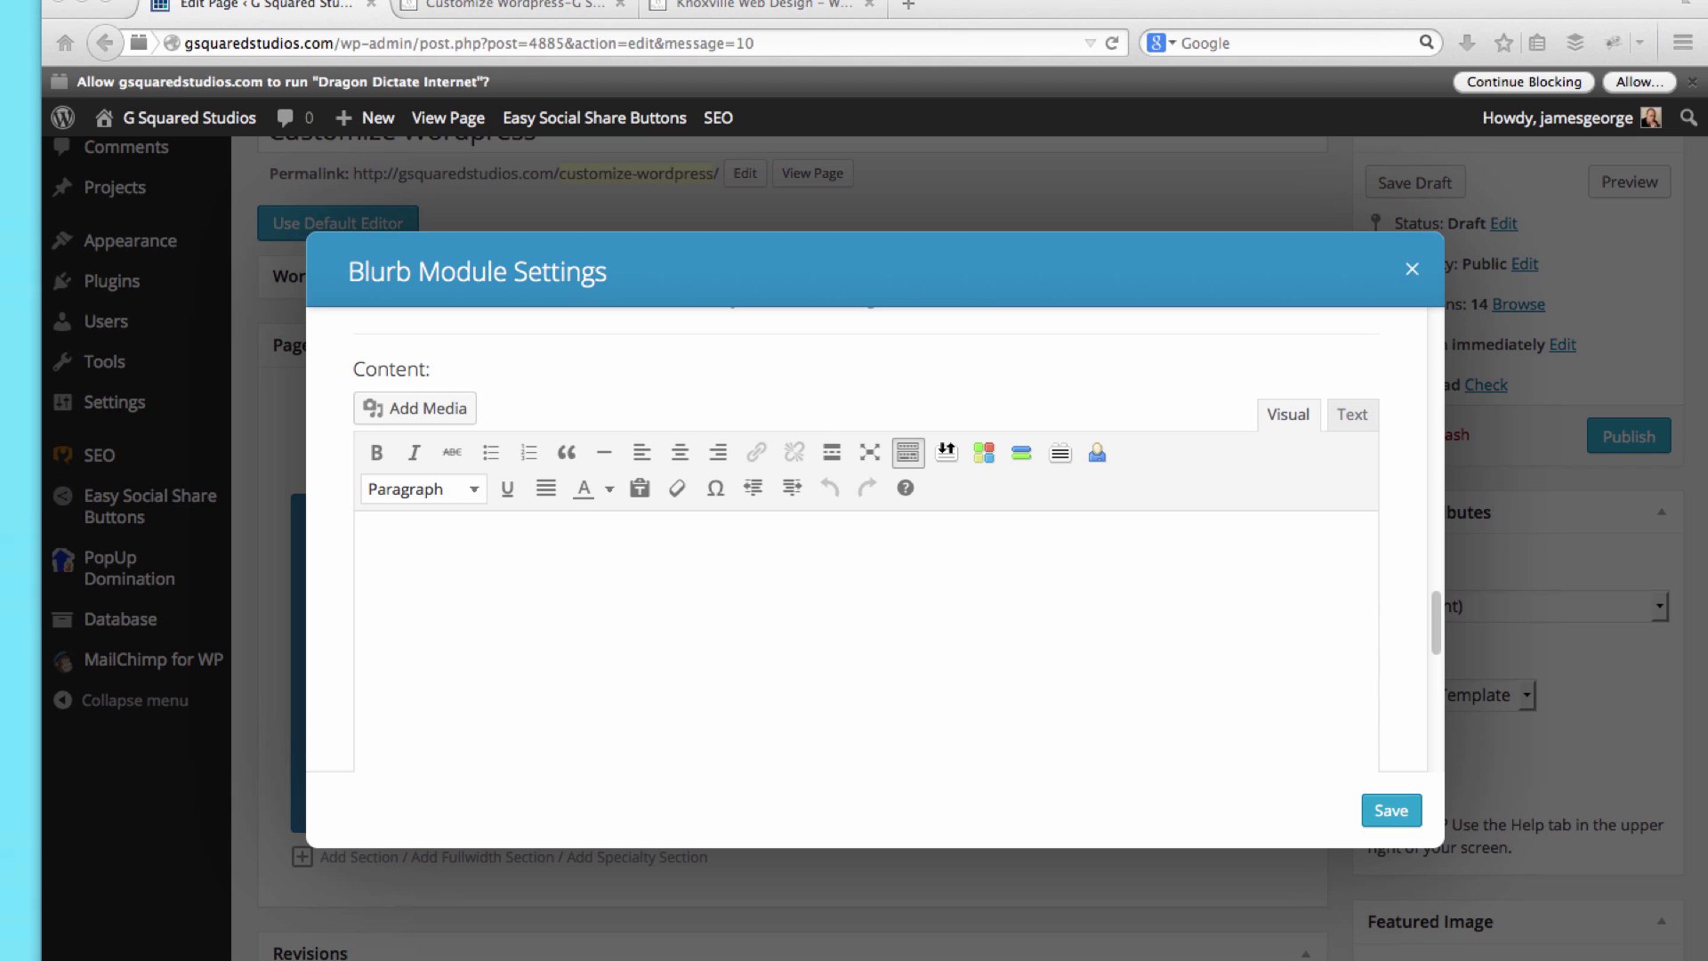
left_click(942, 557)
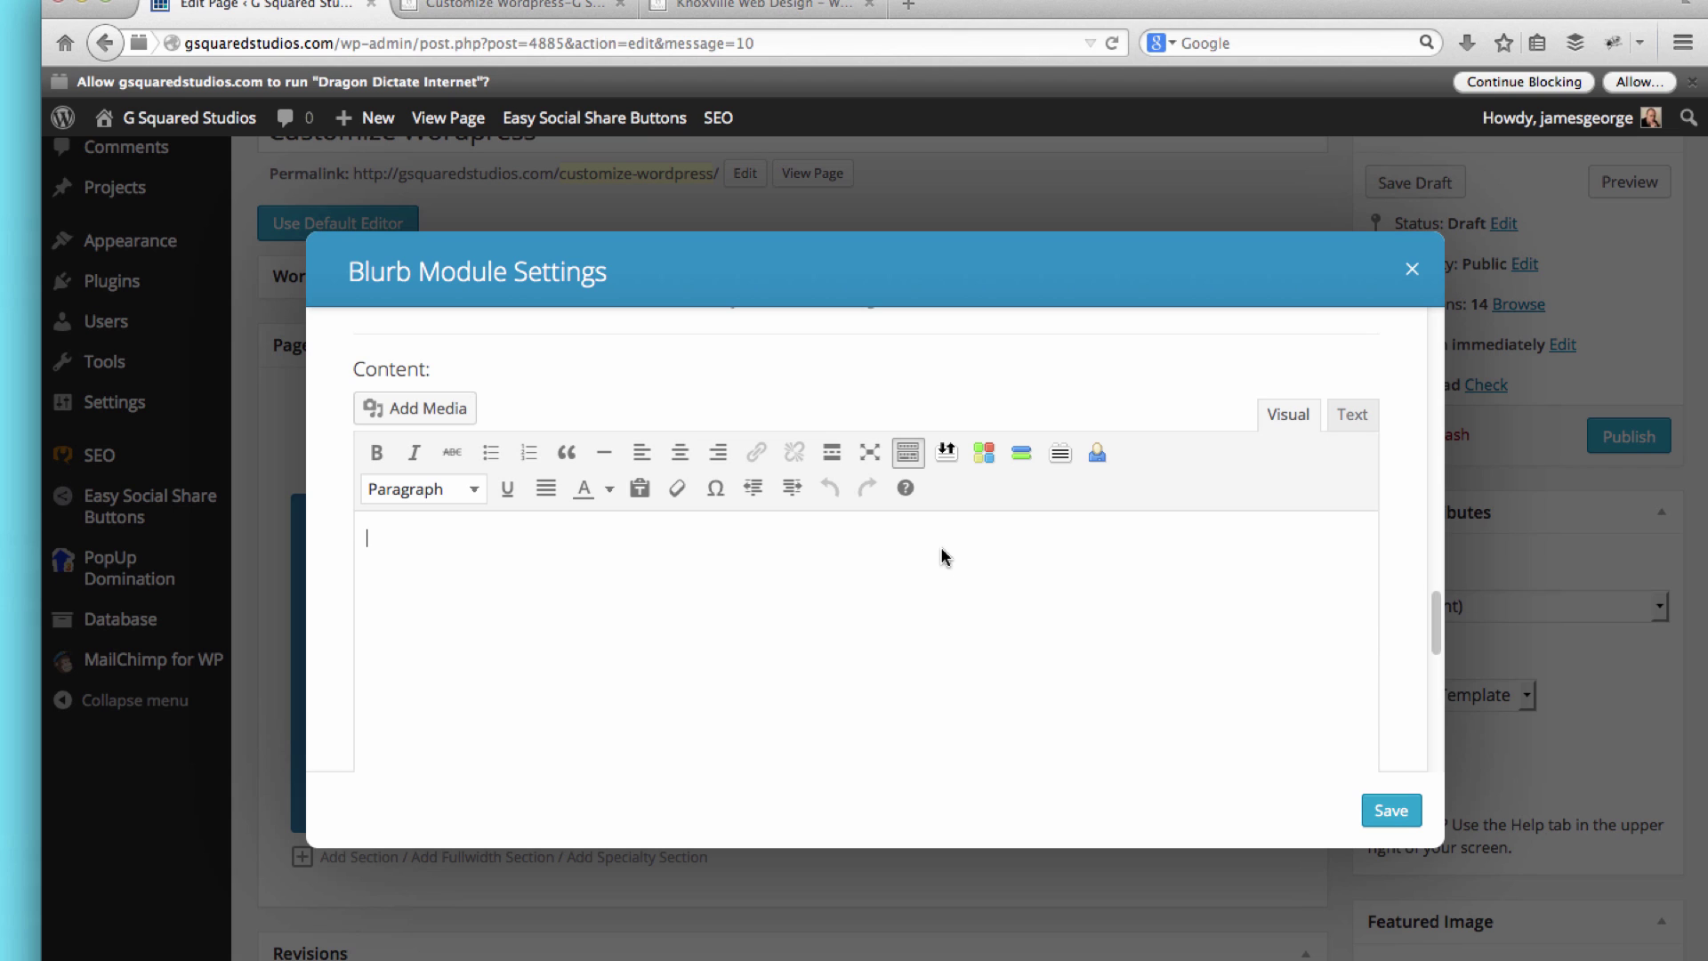
type("We never miss a deadline. I will always deliver each project on time or better!")
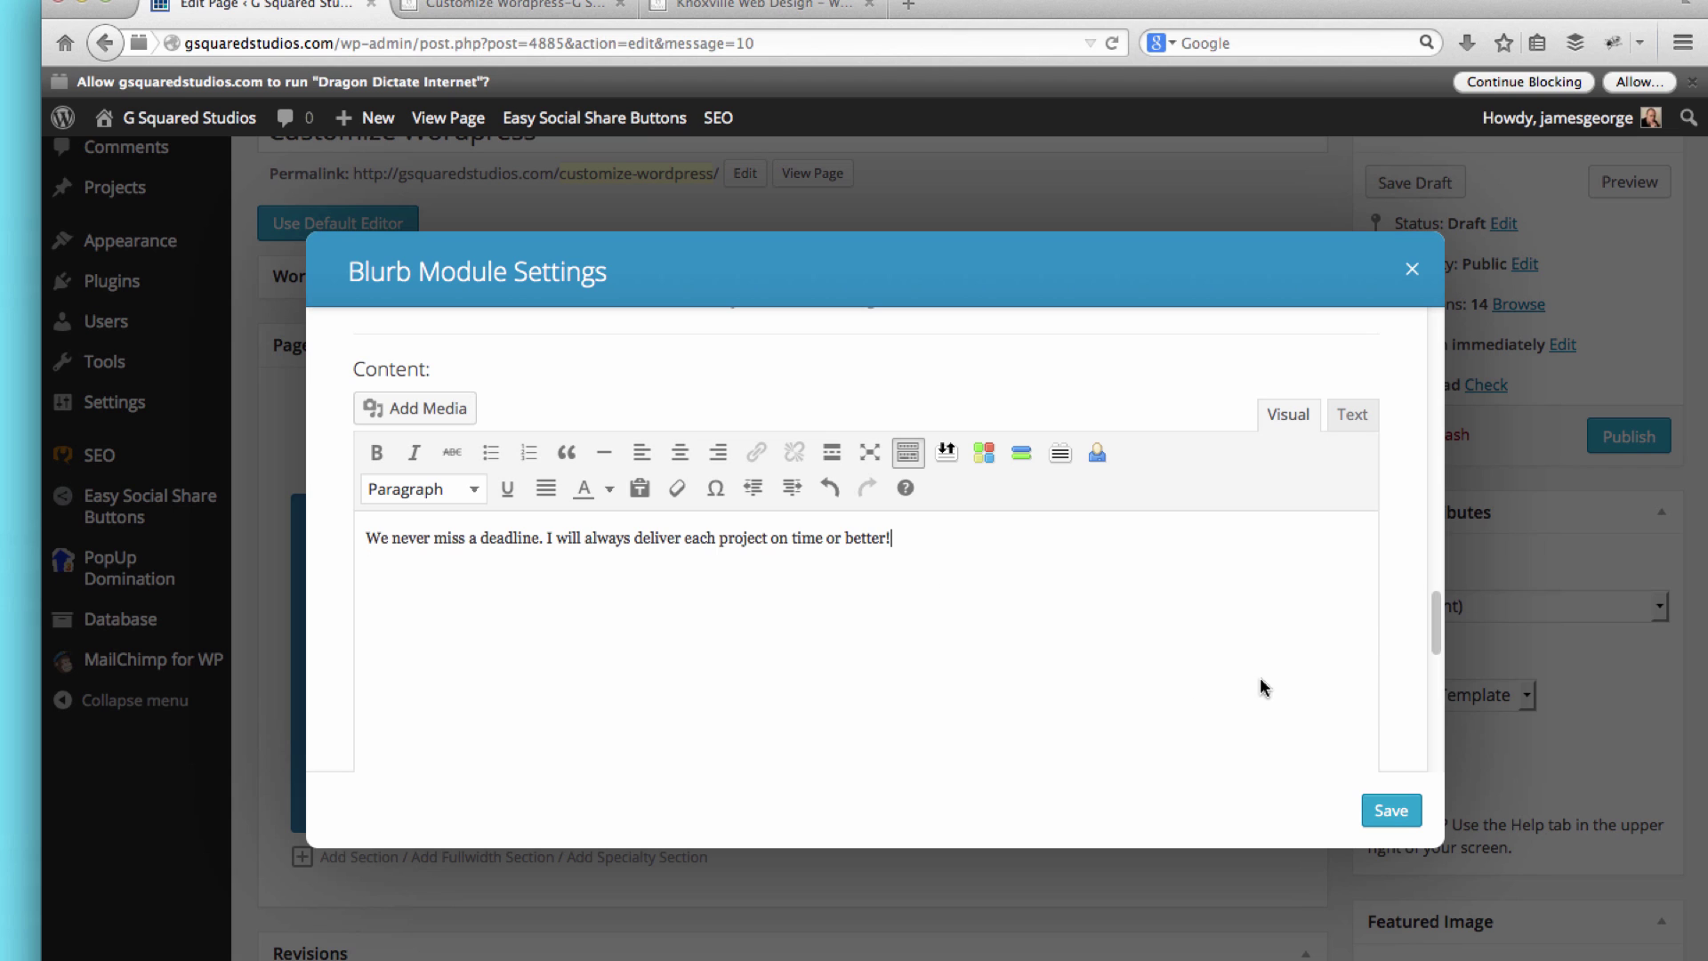
left_click(1356, 787)
scroll(928, 511, "down", 4)
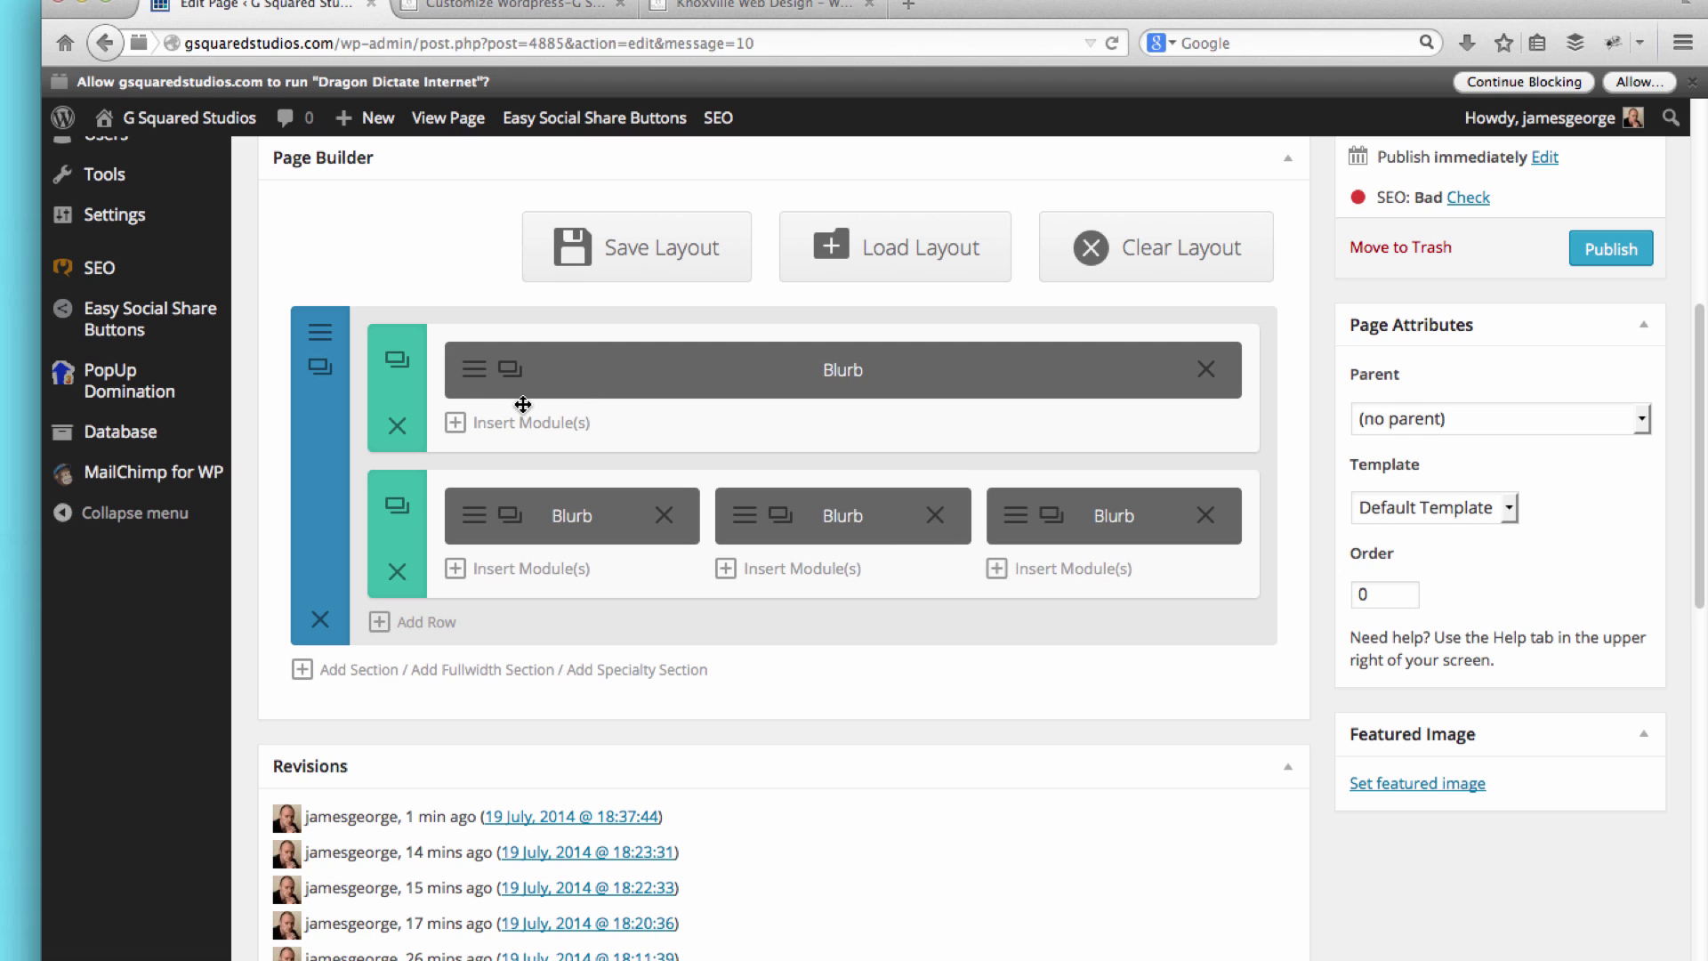
Step: Add a new row below the blurbs using the 1/3 + 2/3 column layout
left_click(428, 620)
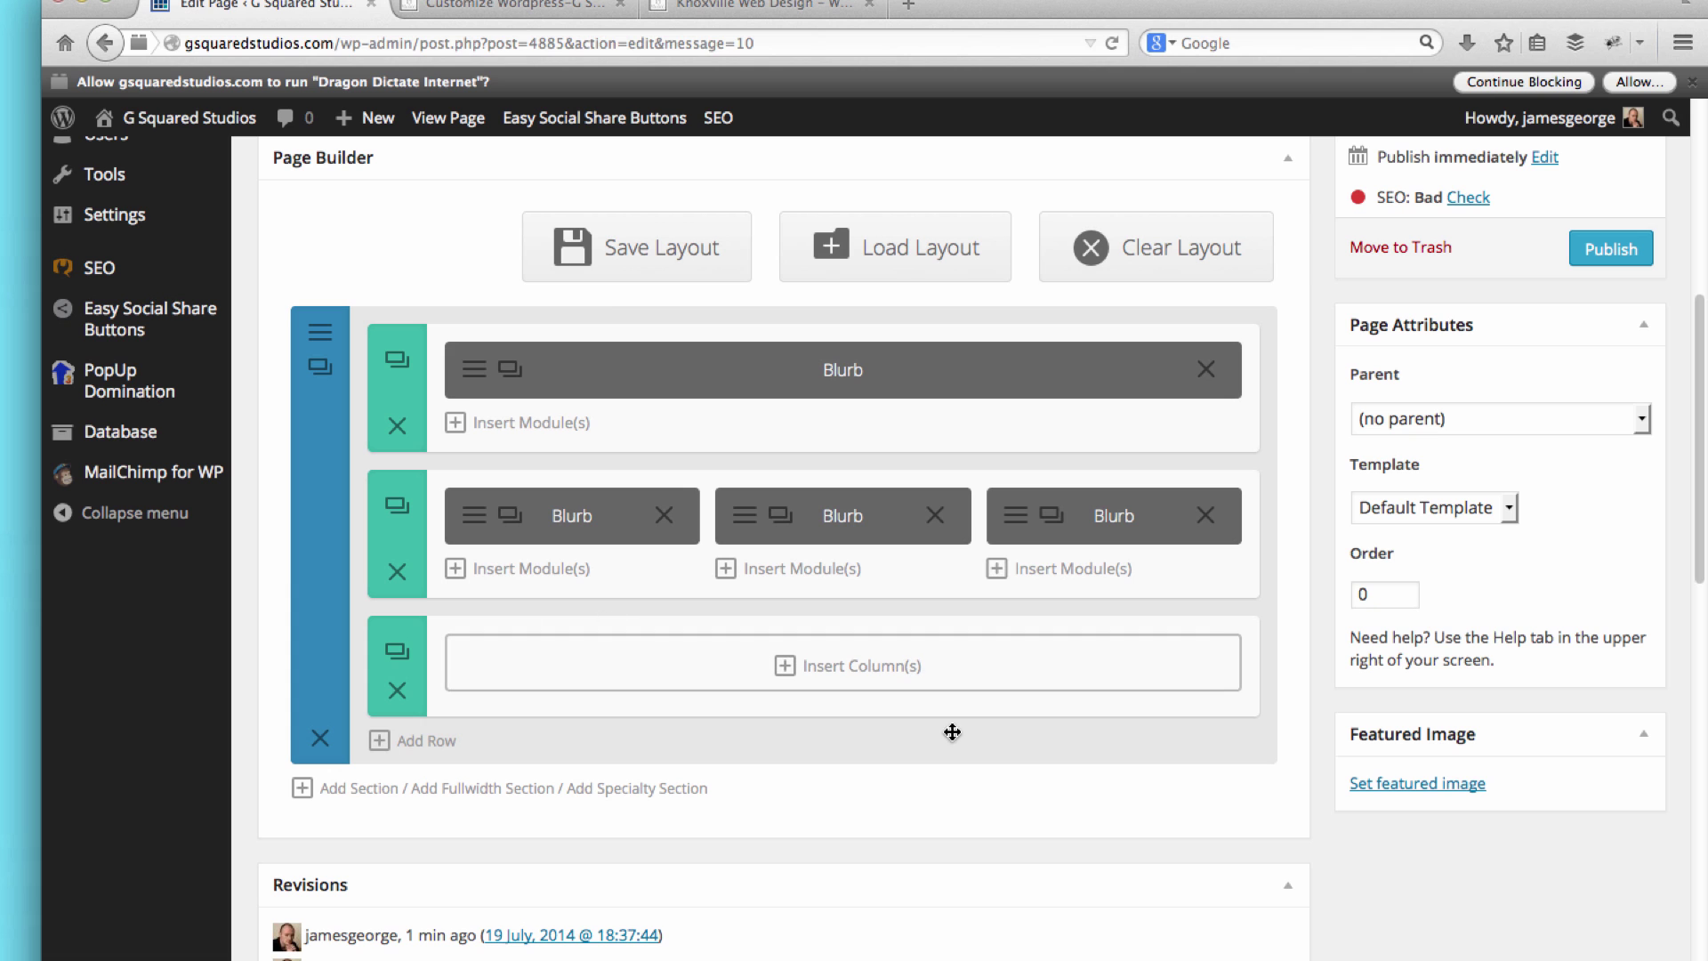
scroll(836, 792, "down", 2)
left_click(877, 618)
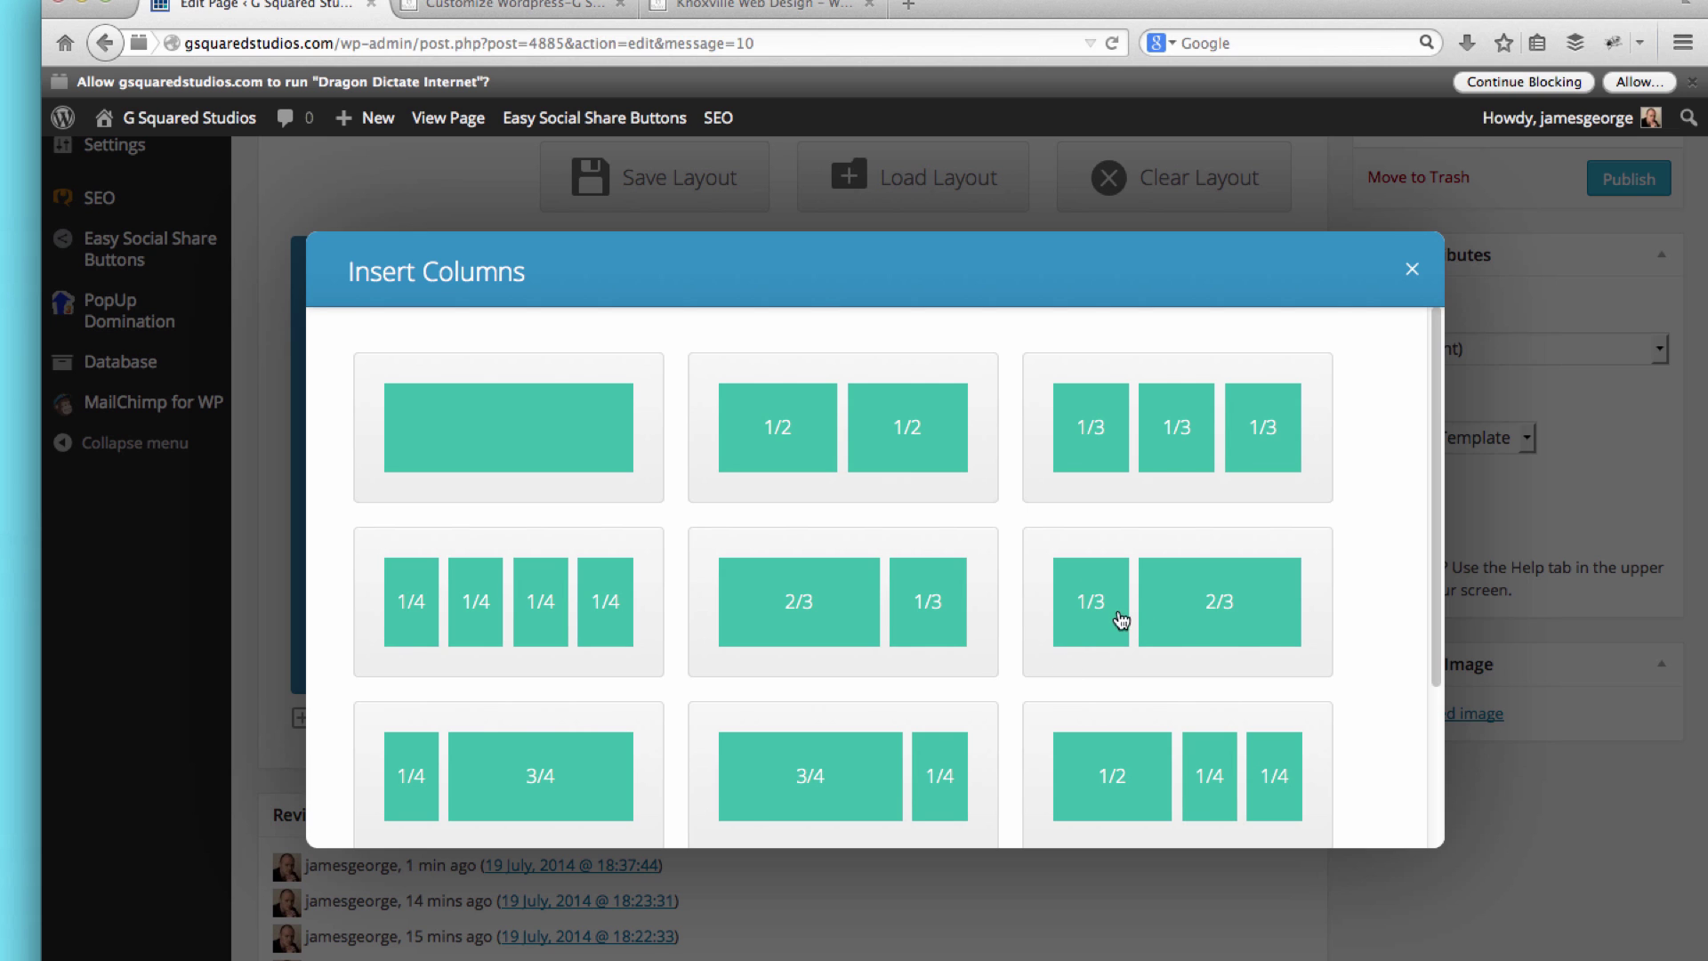
left_click(1147, 627)
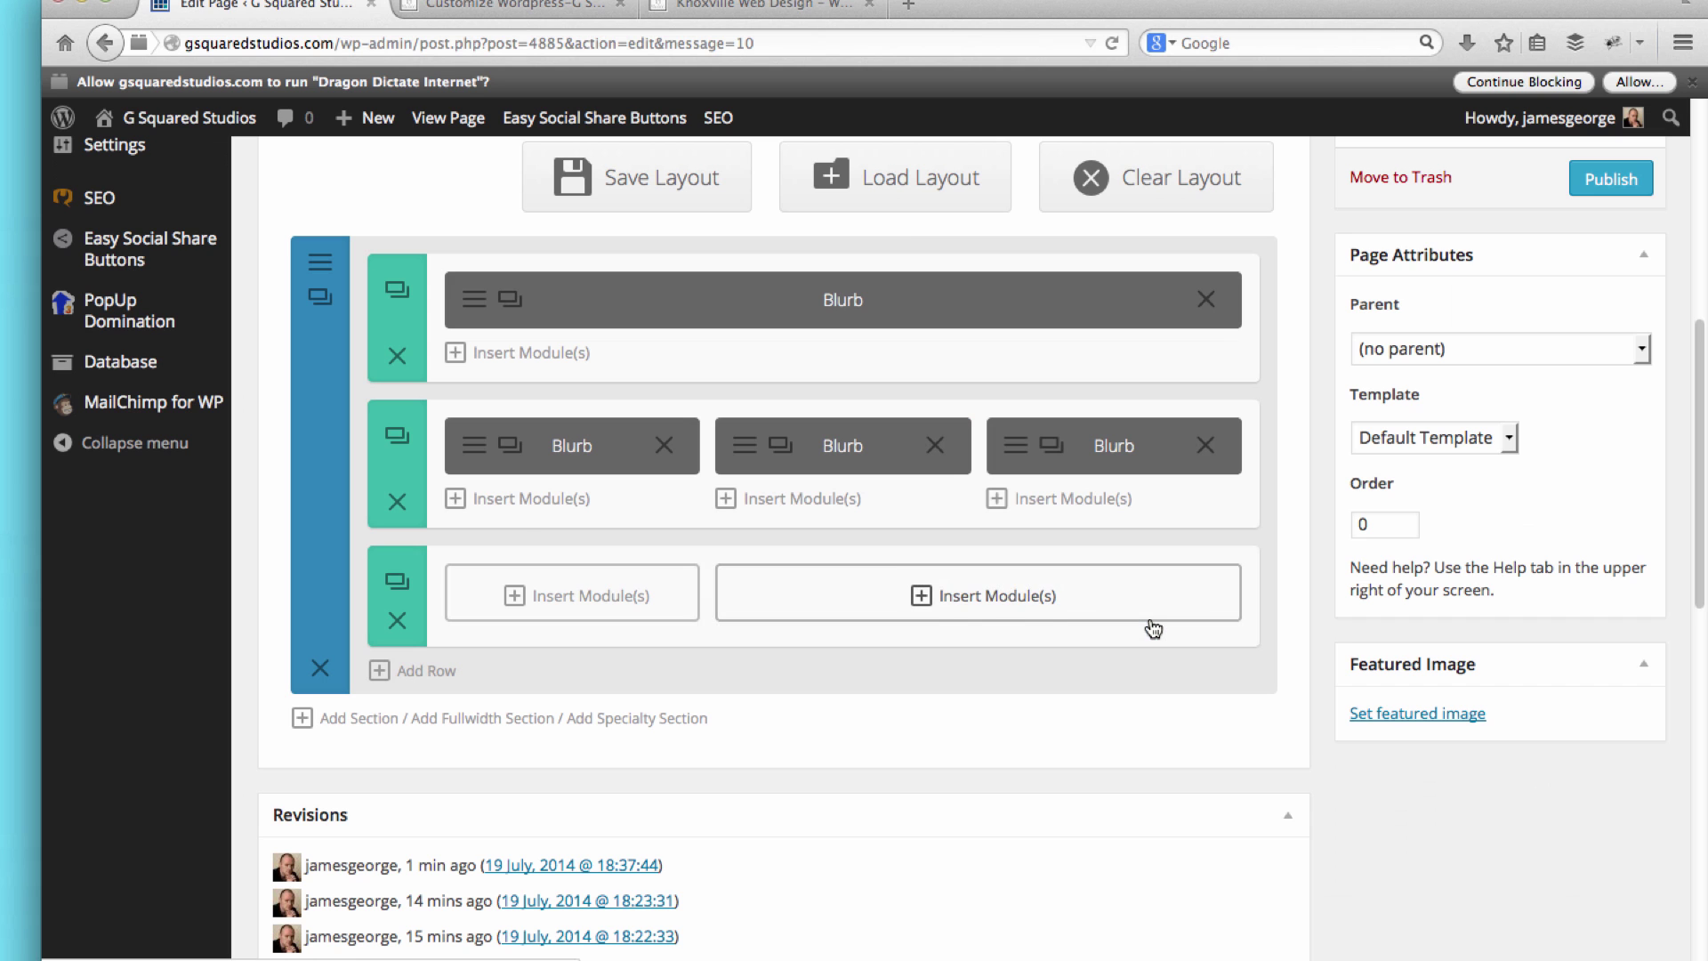
Step: Insert a Circle Counter titled 'of People Don't Know the 1st thing about Wordpress' with its number, and save
left_click(578, 602)
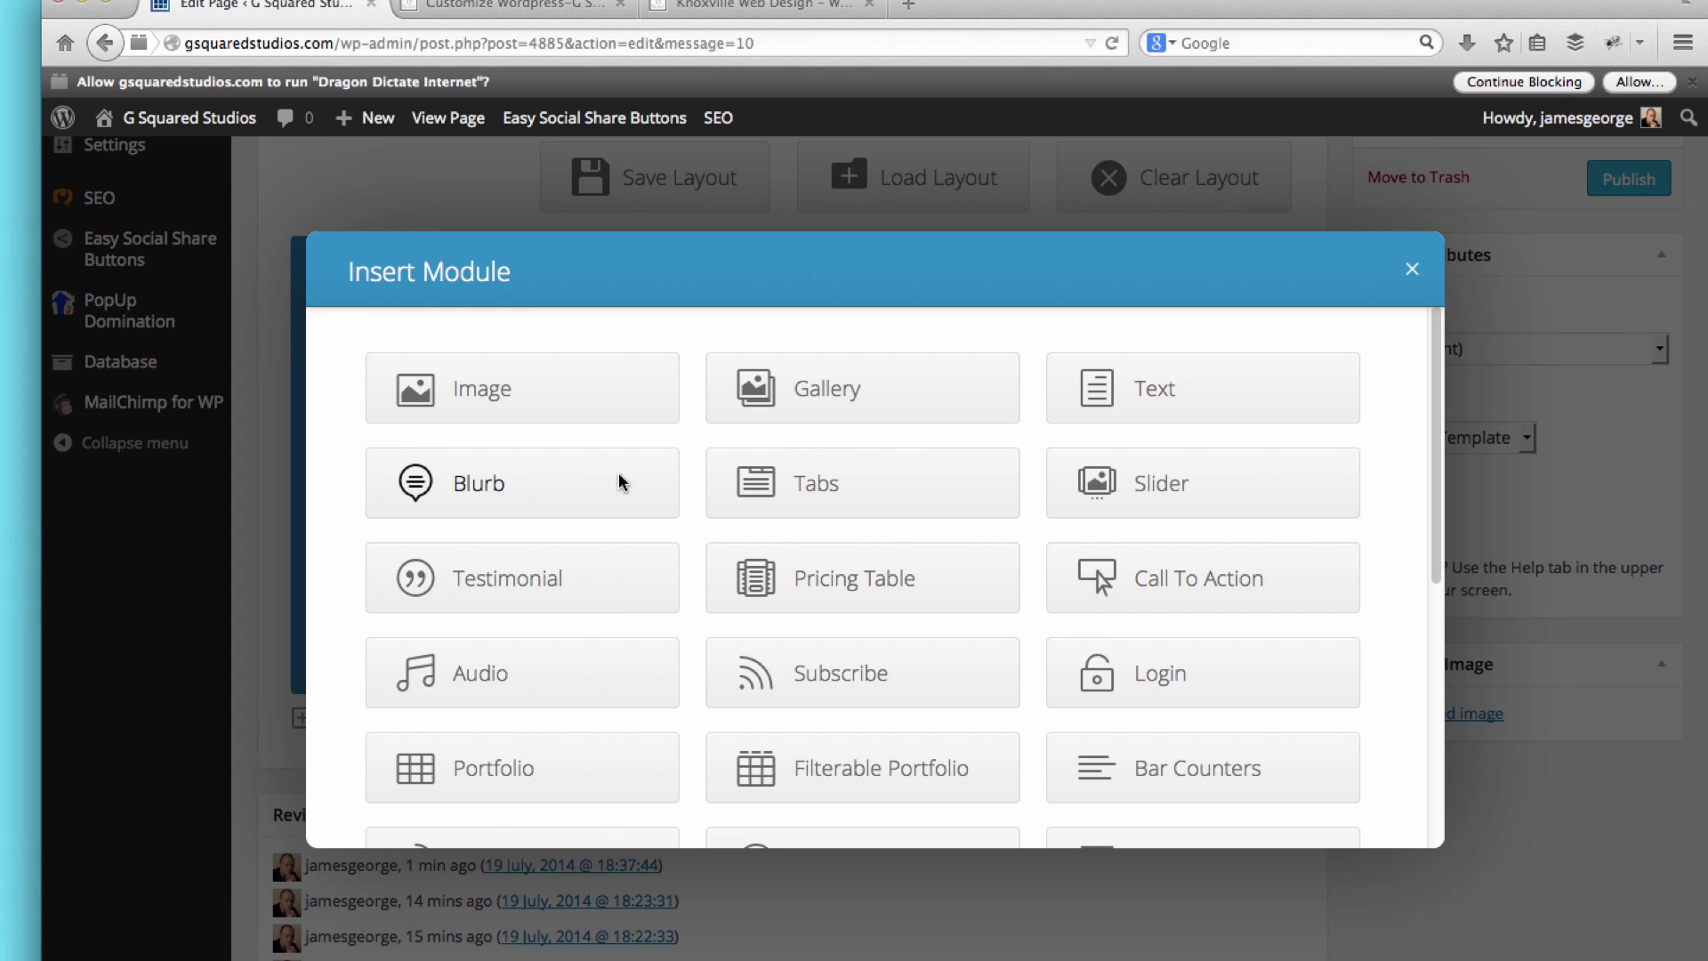
scroll(637, 416, "down", 5)
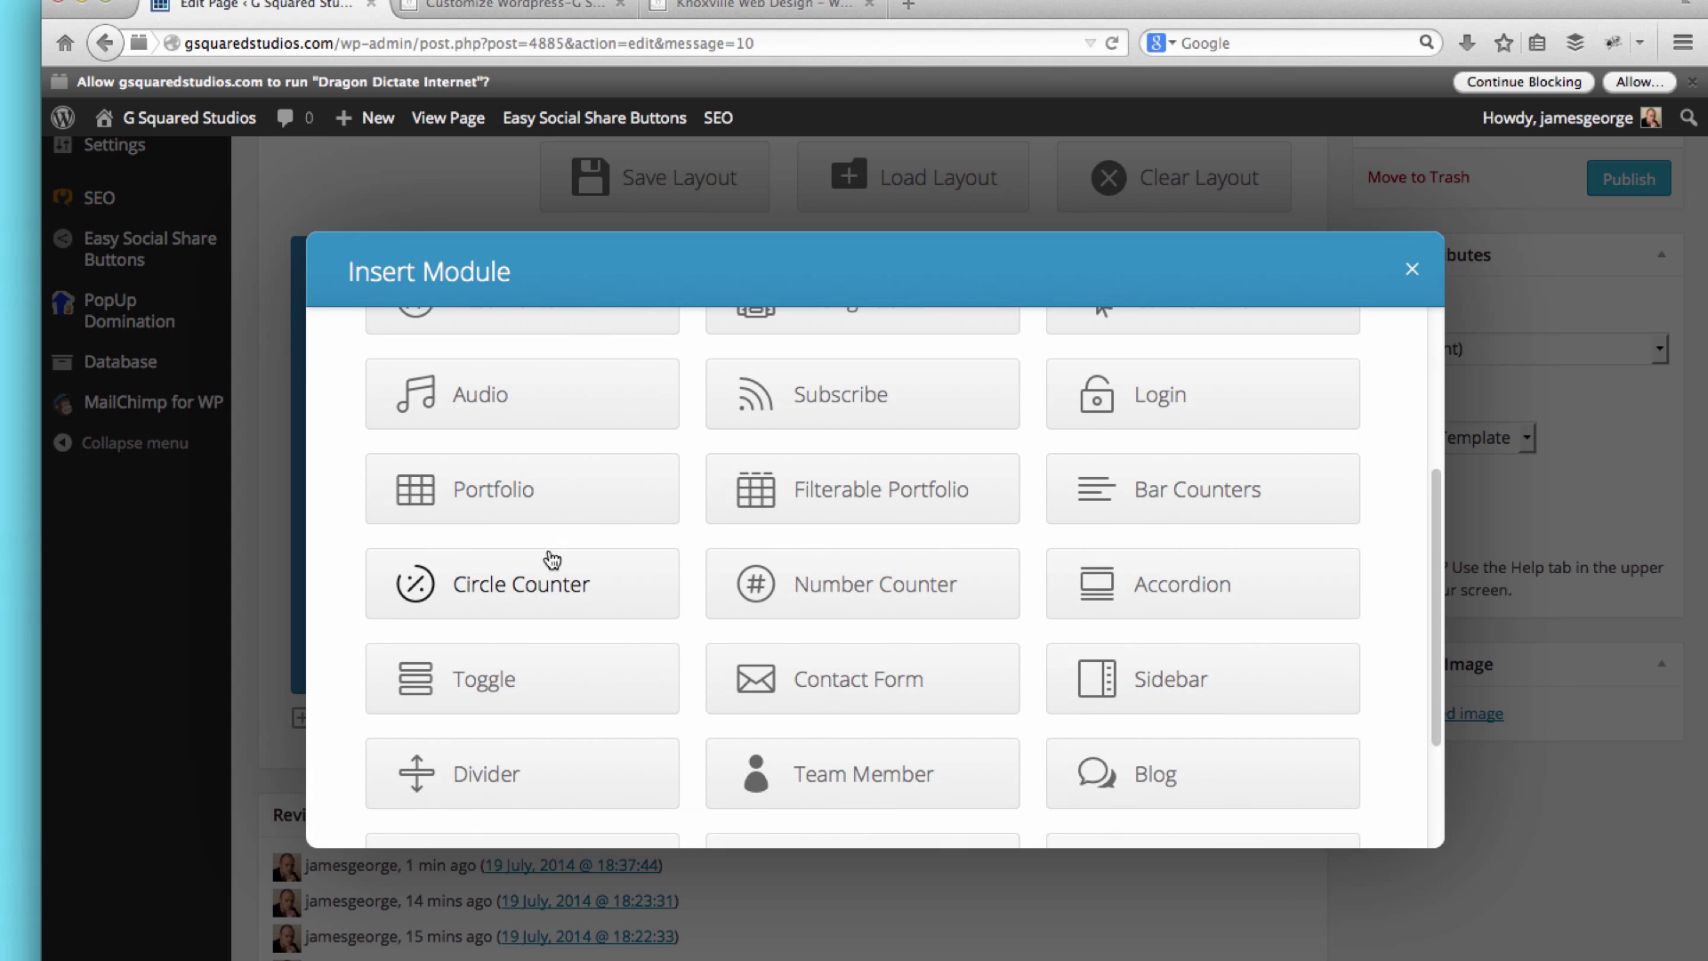
left_click(549, 582)
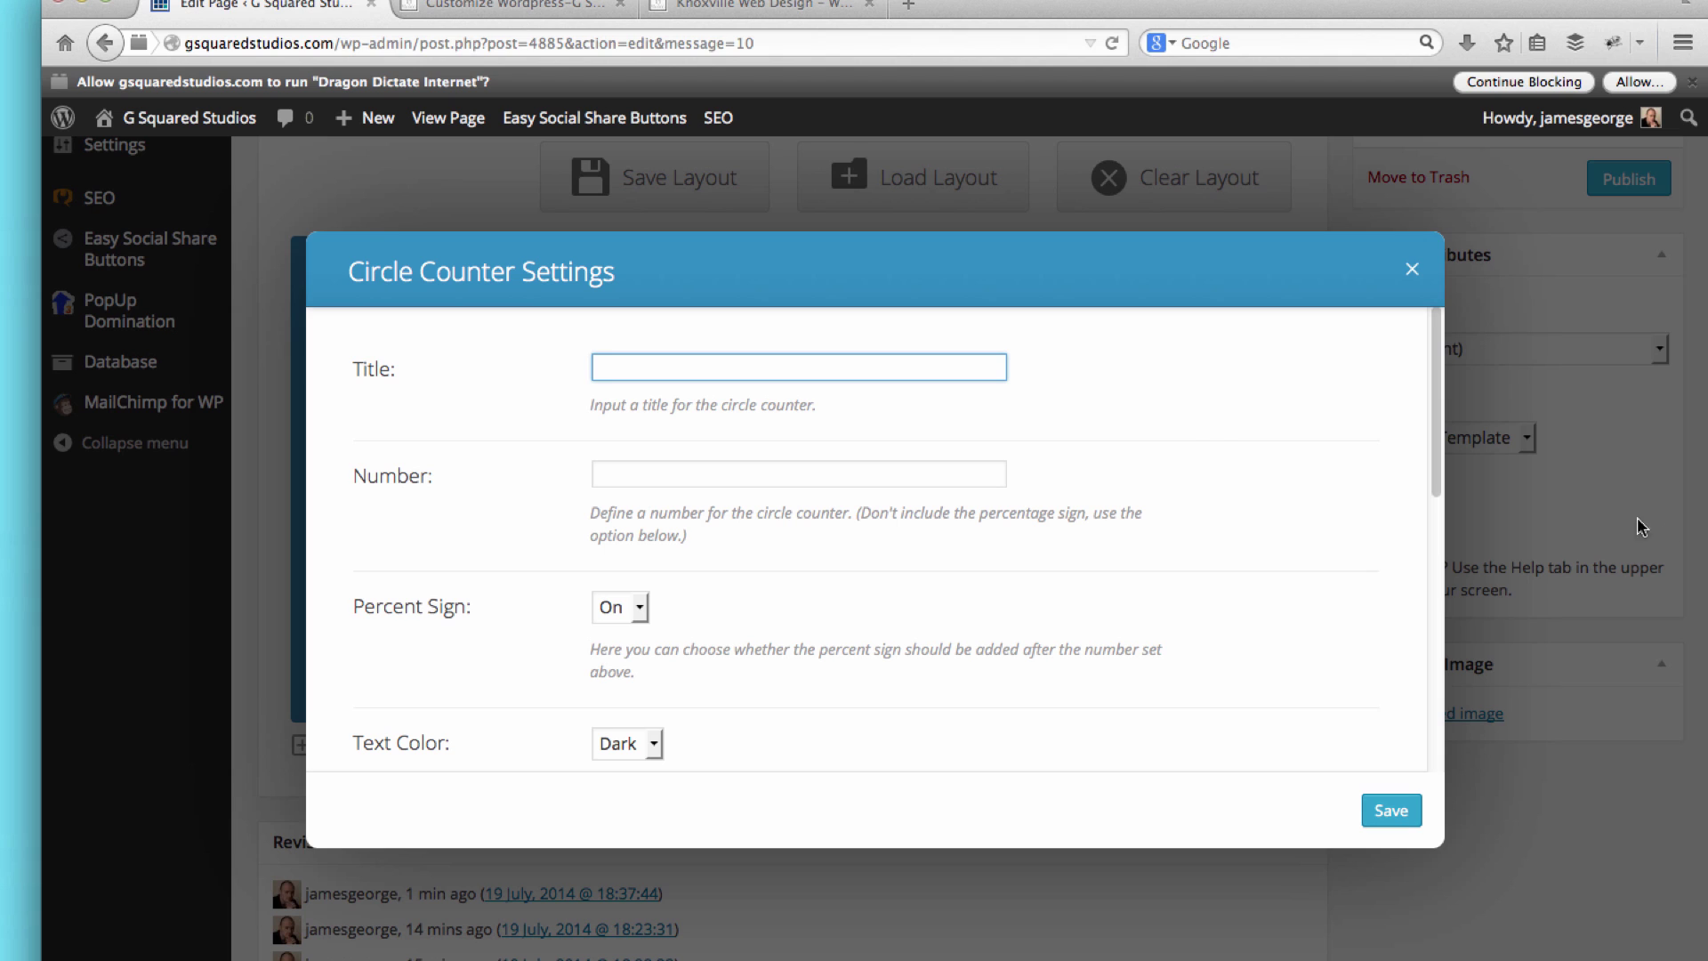
type("Don't Know the 1st thing")
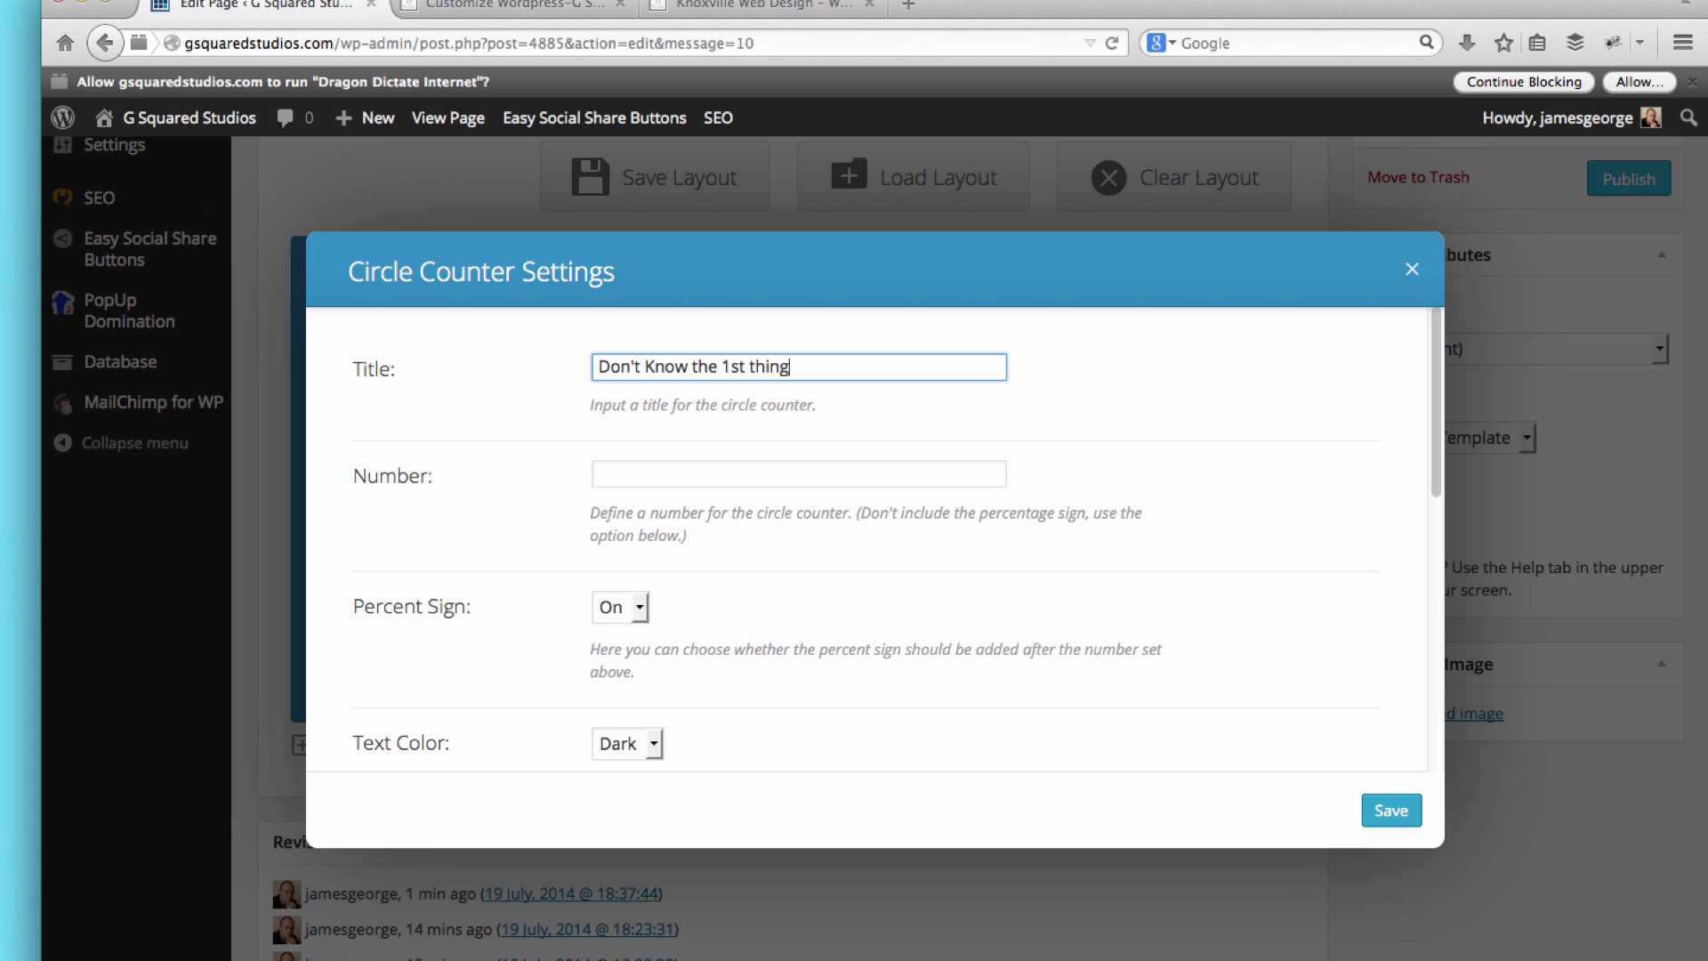
type(" about Wordpress")
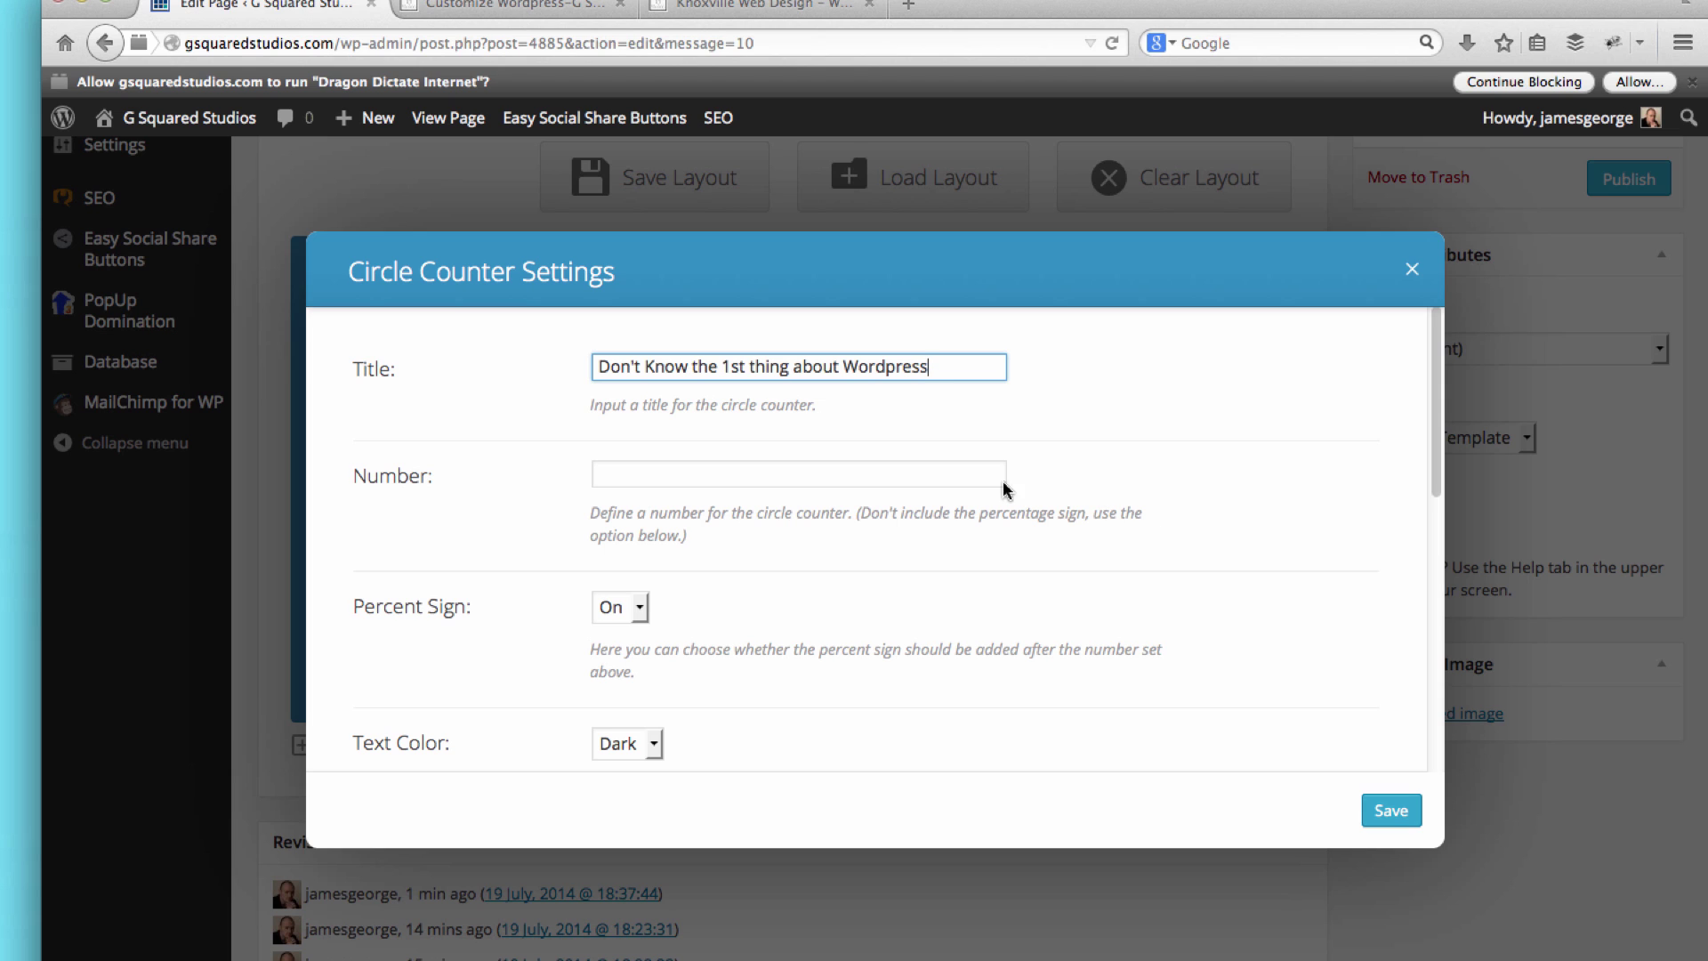
left_click(596, 367)
type("of Peopl")
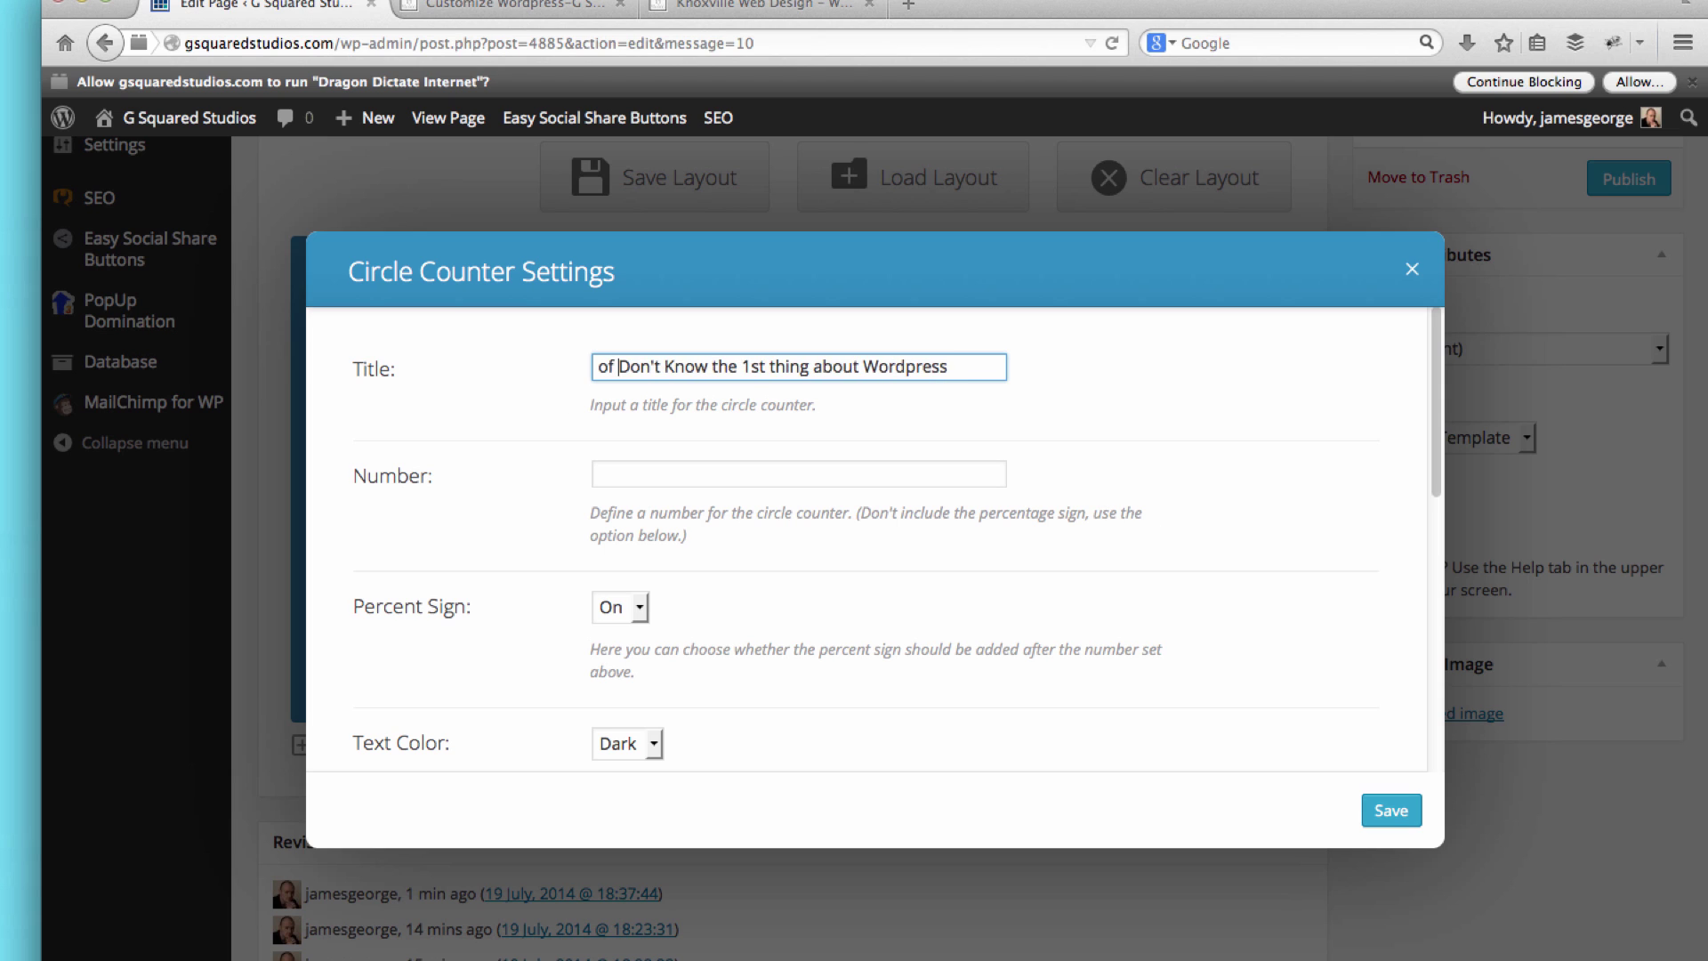
type("e")
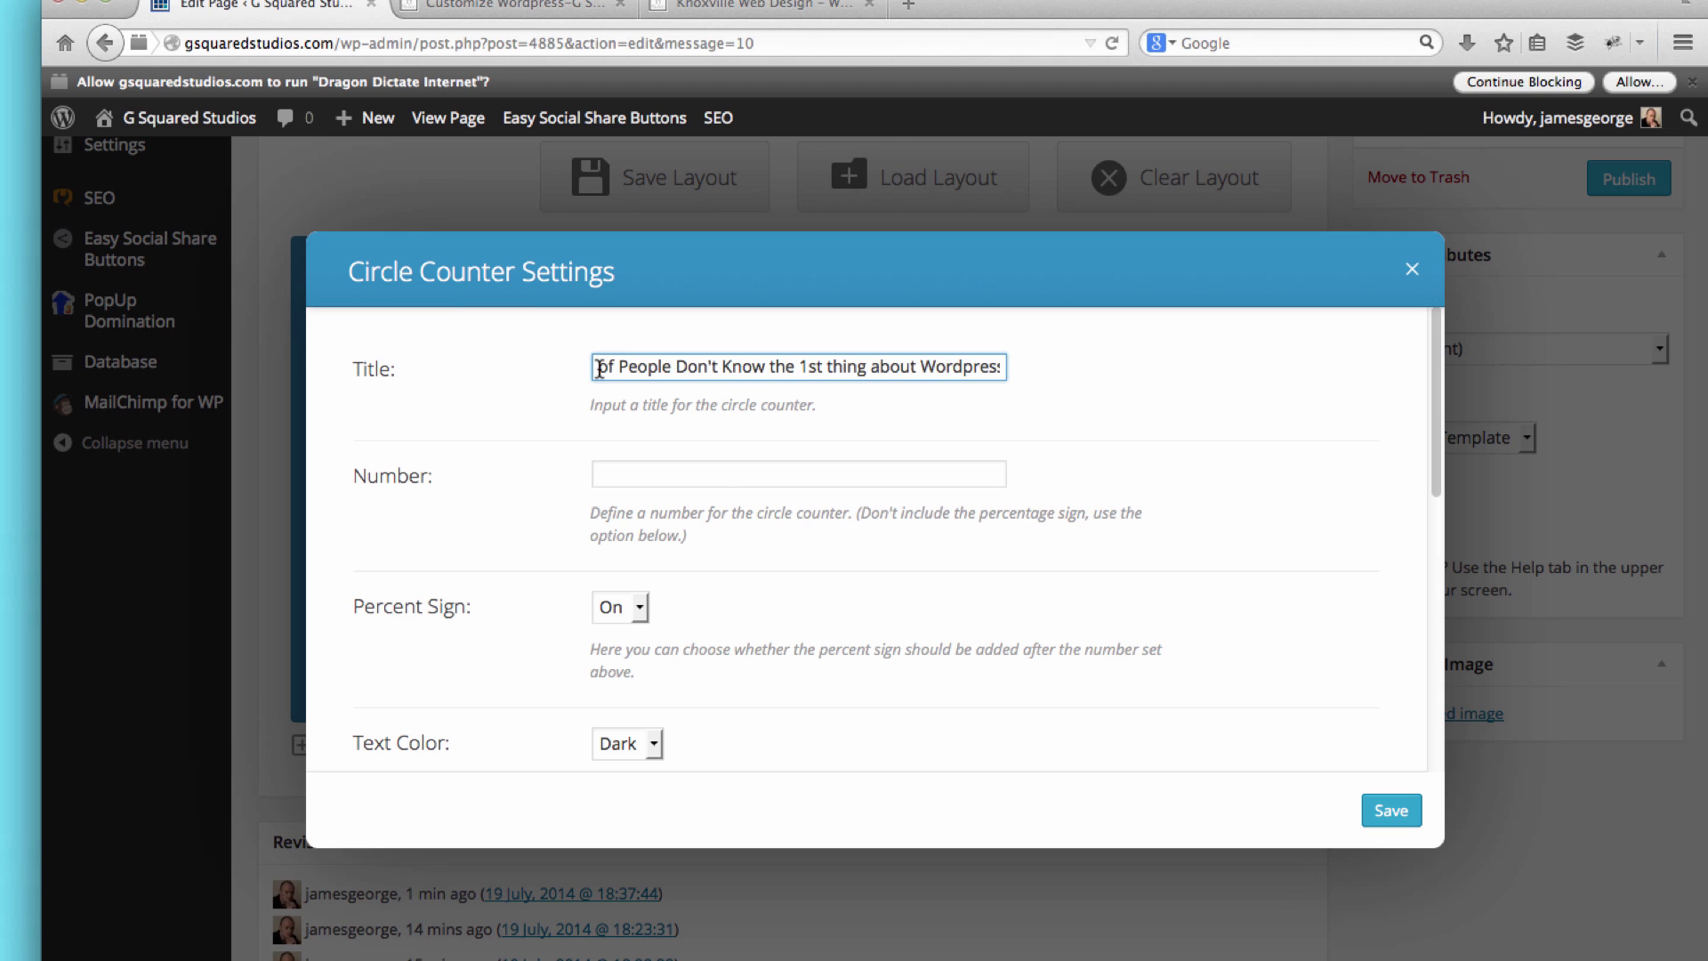
left_click(632, 476)
type("53")
scroll(748, 525, "down", 4)
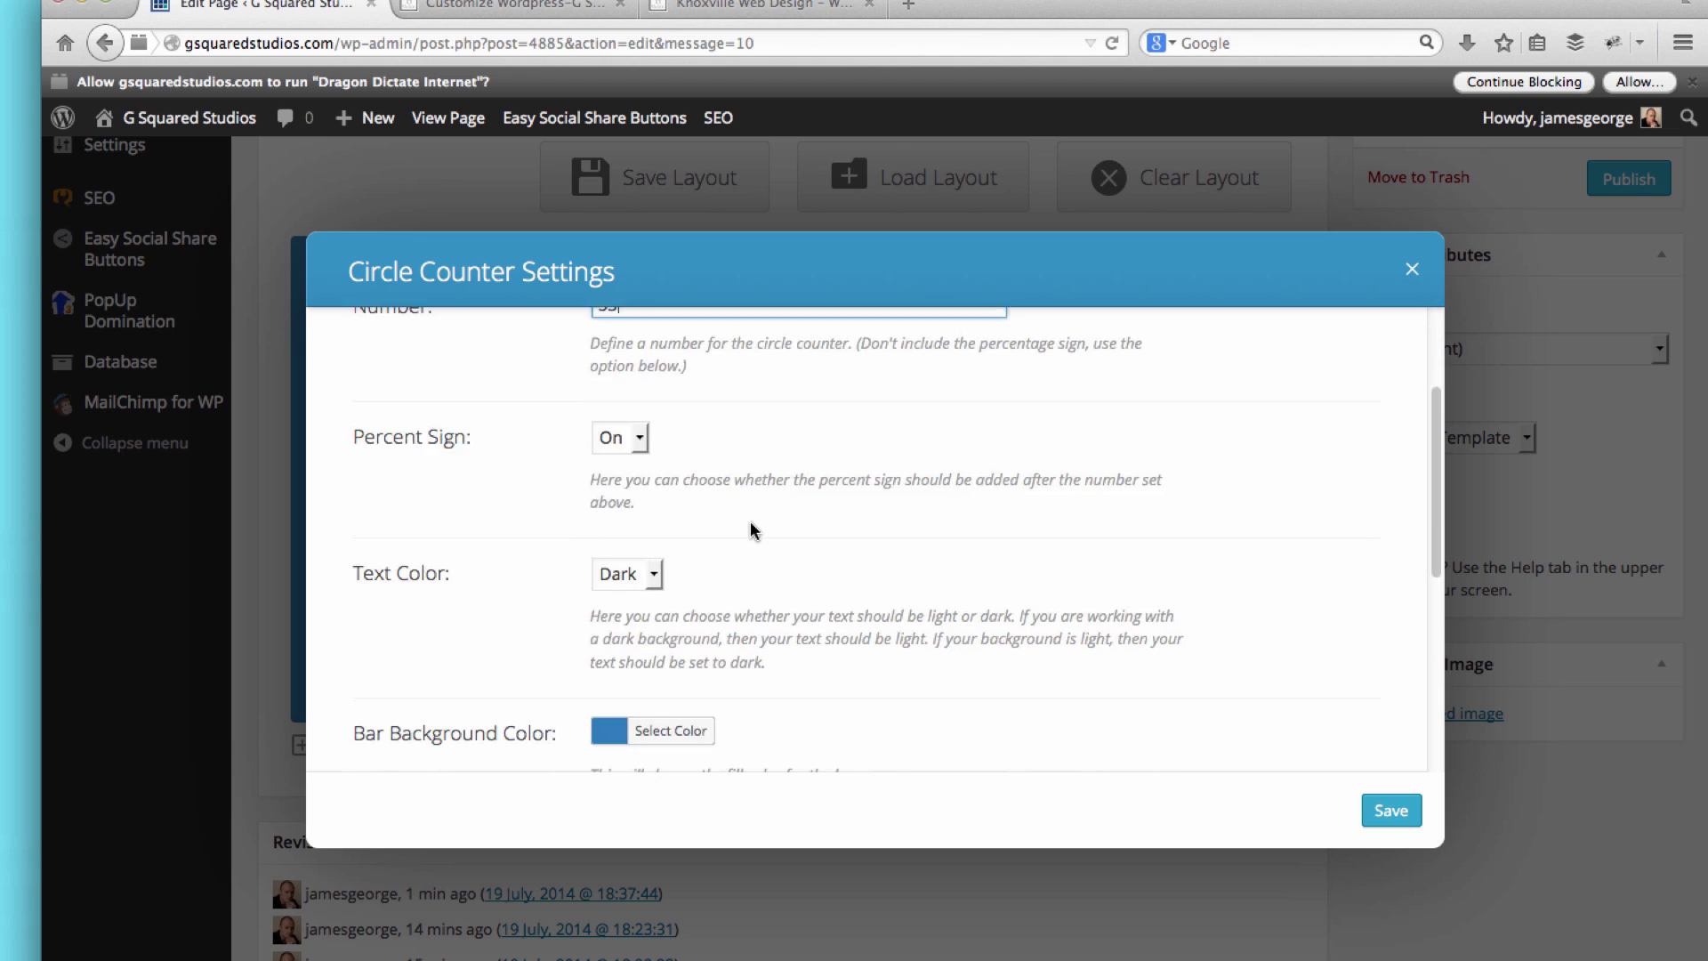
scroll(747, 439, "down", 5)
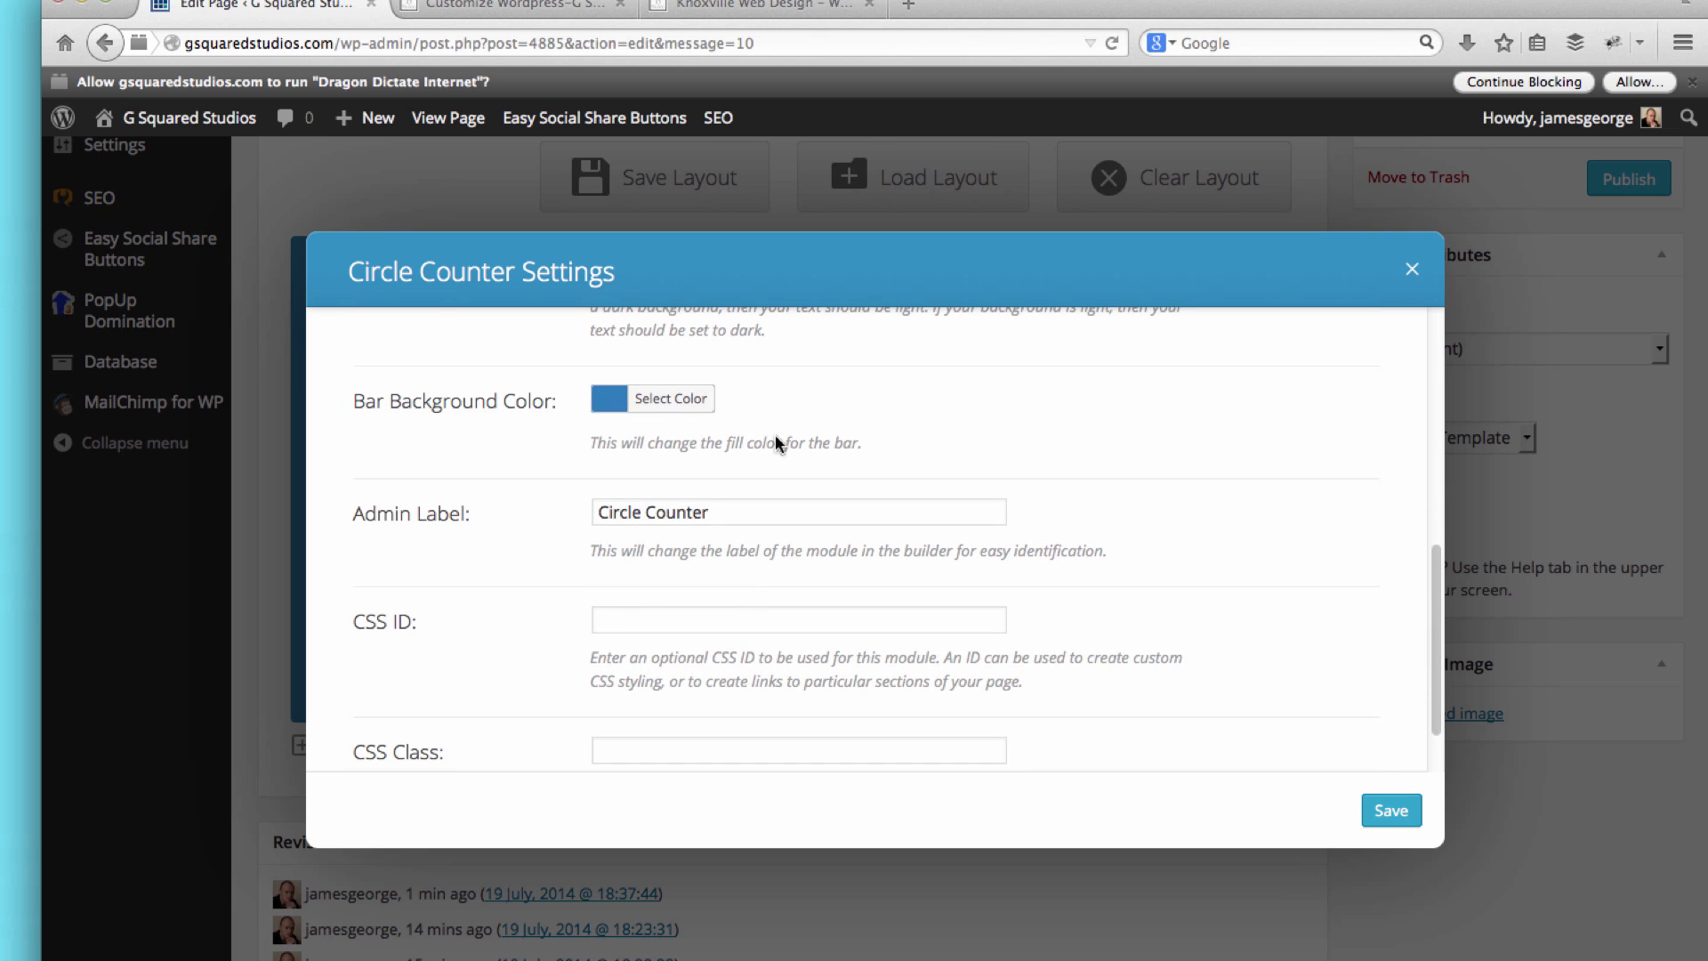
scroll(385, 504, "down", 2)
left_click(1378, 814)
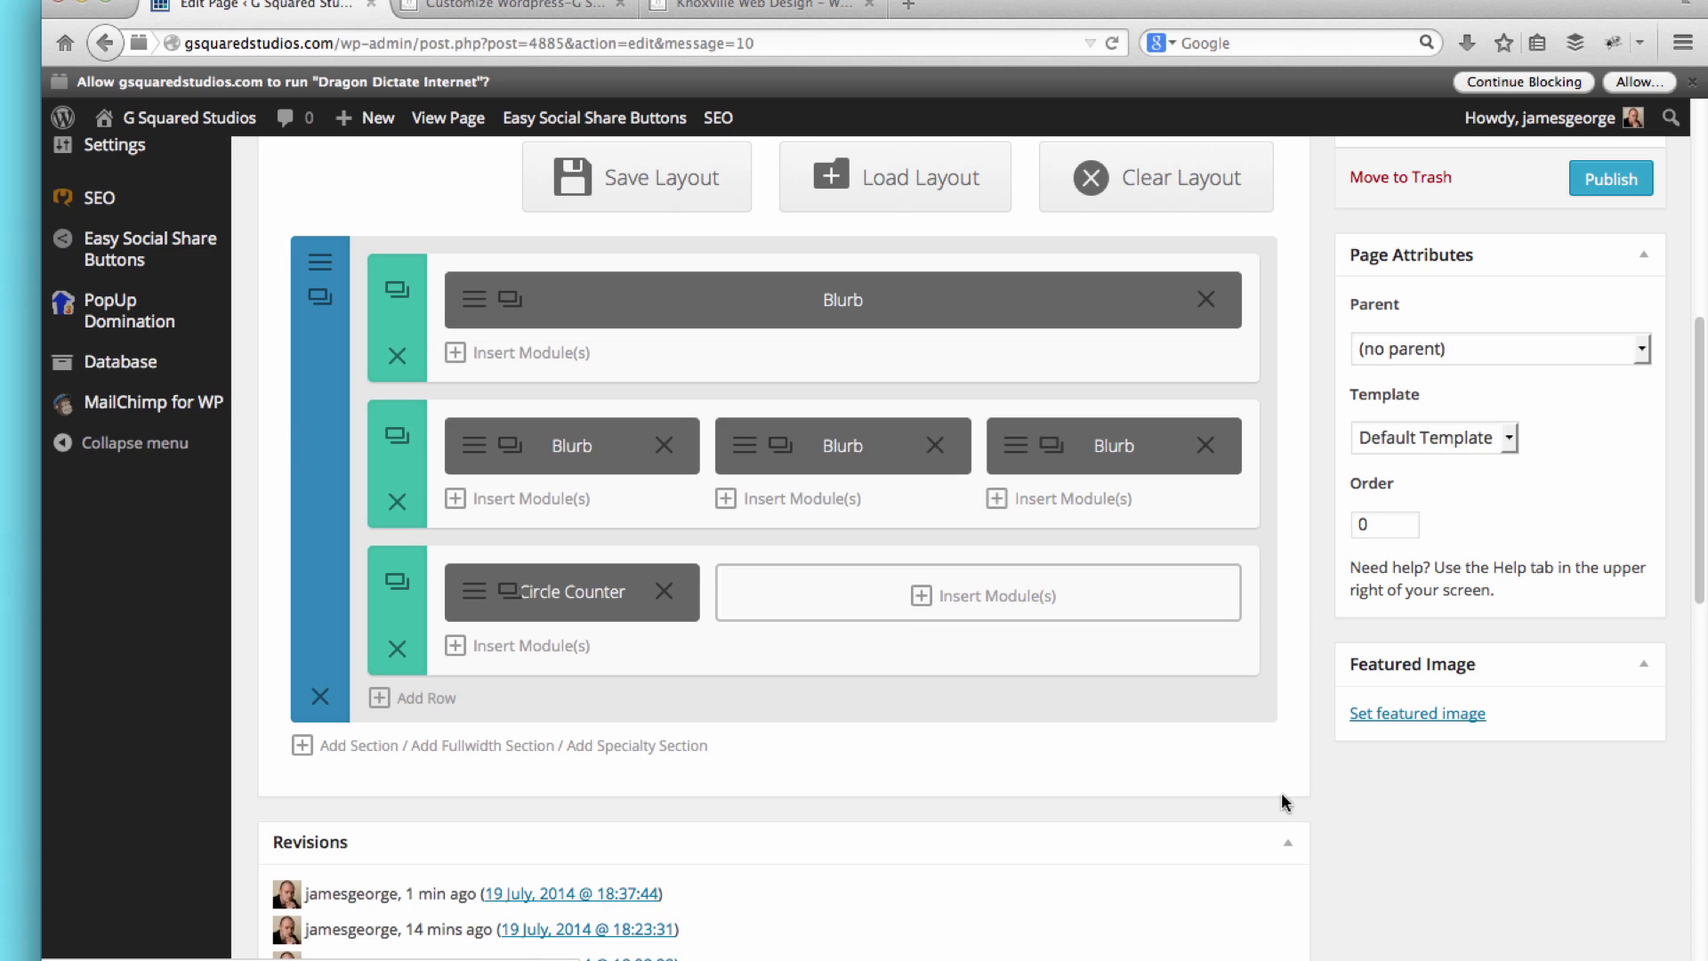
Step: Insert a Subscribe module in the two-thirds column using MailChimp and the G Squared list
left_click(873, 605)
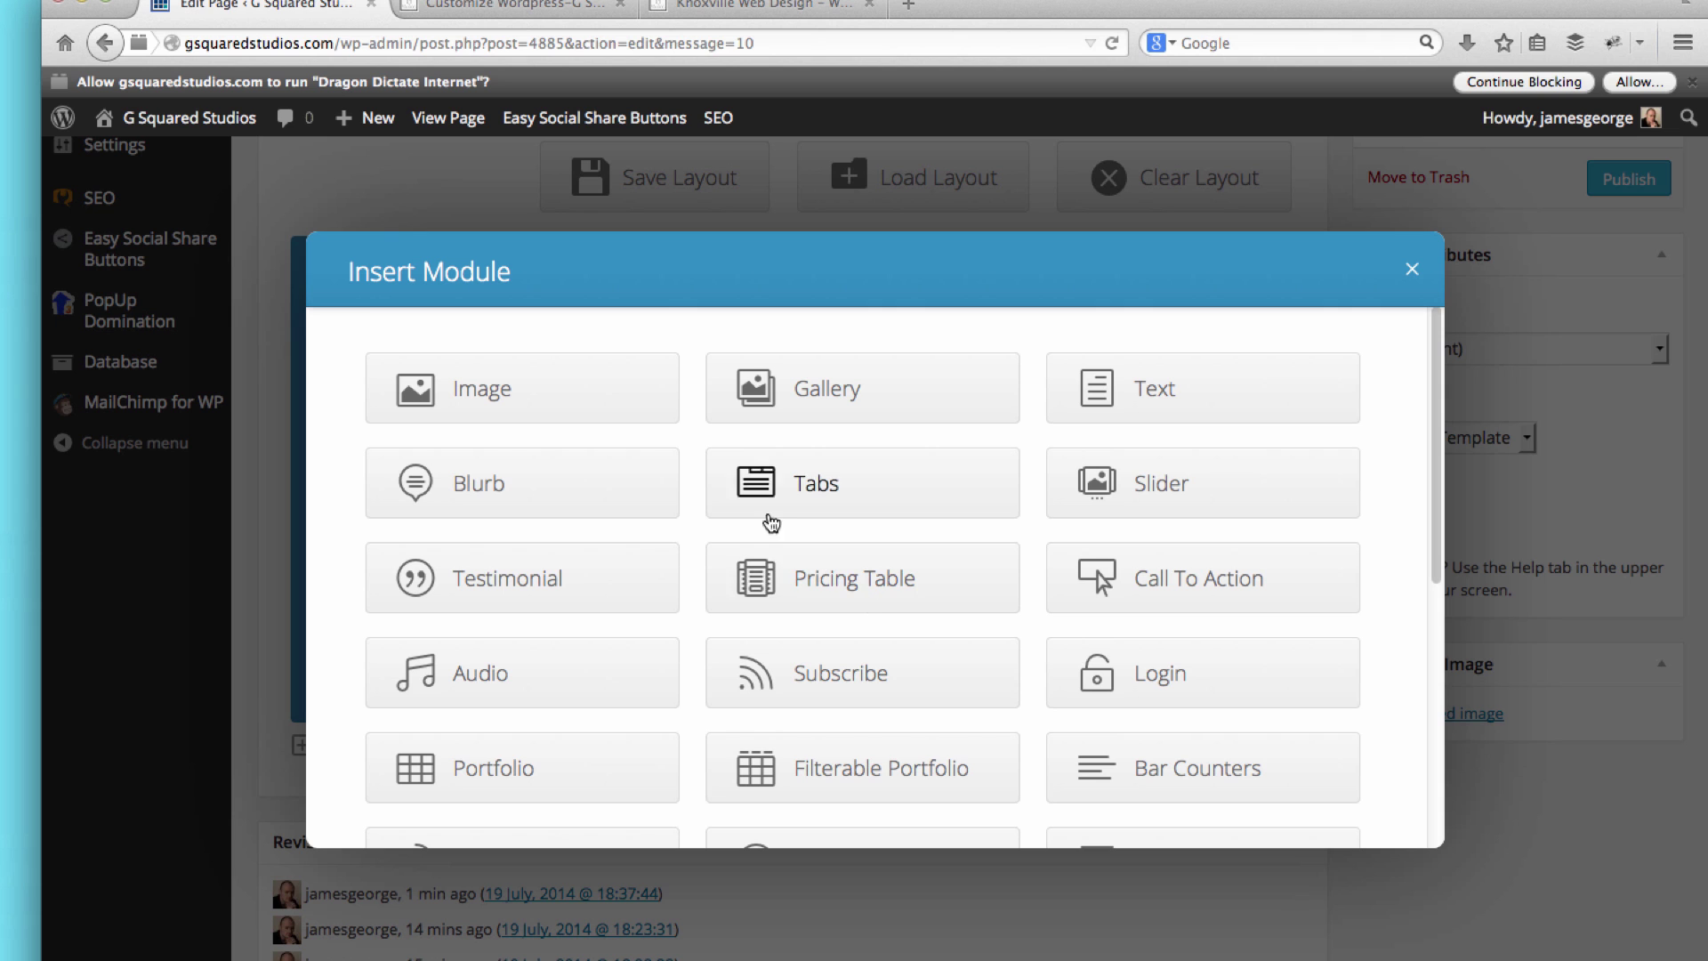
scroll(757, 579, "down", 3)
left_click(861, 495)
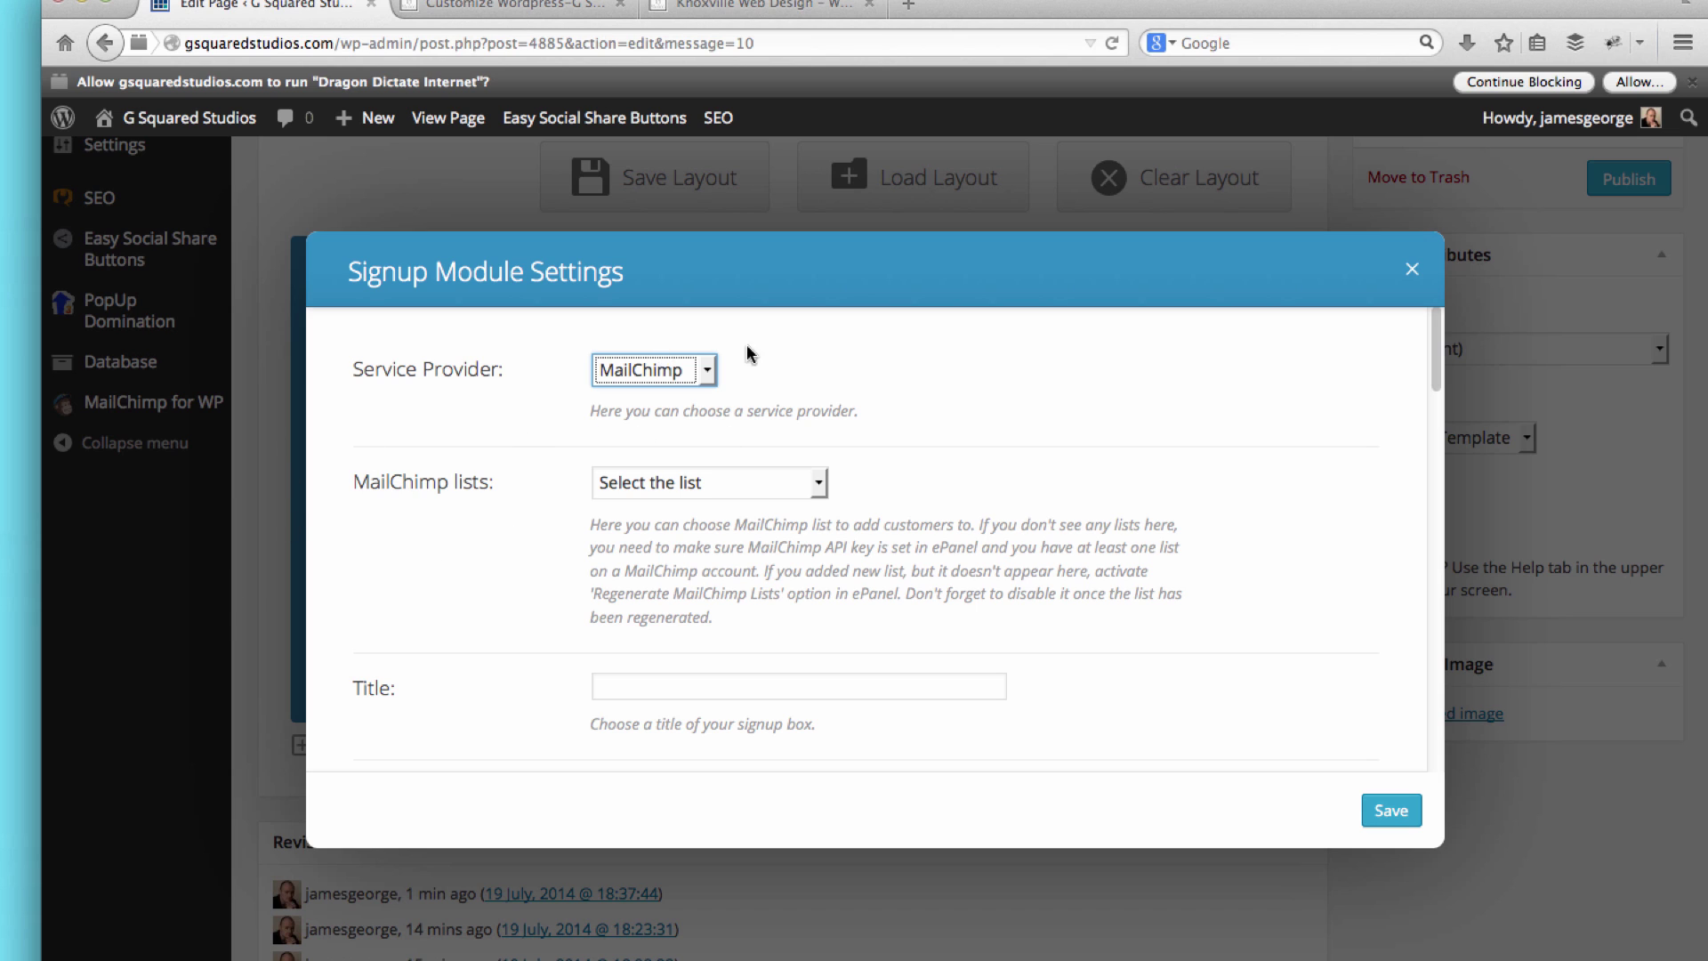
left_click(667, 370)
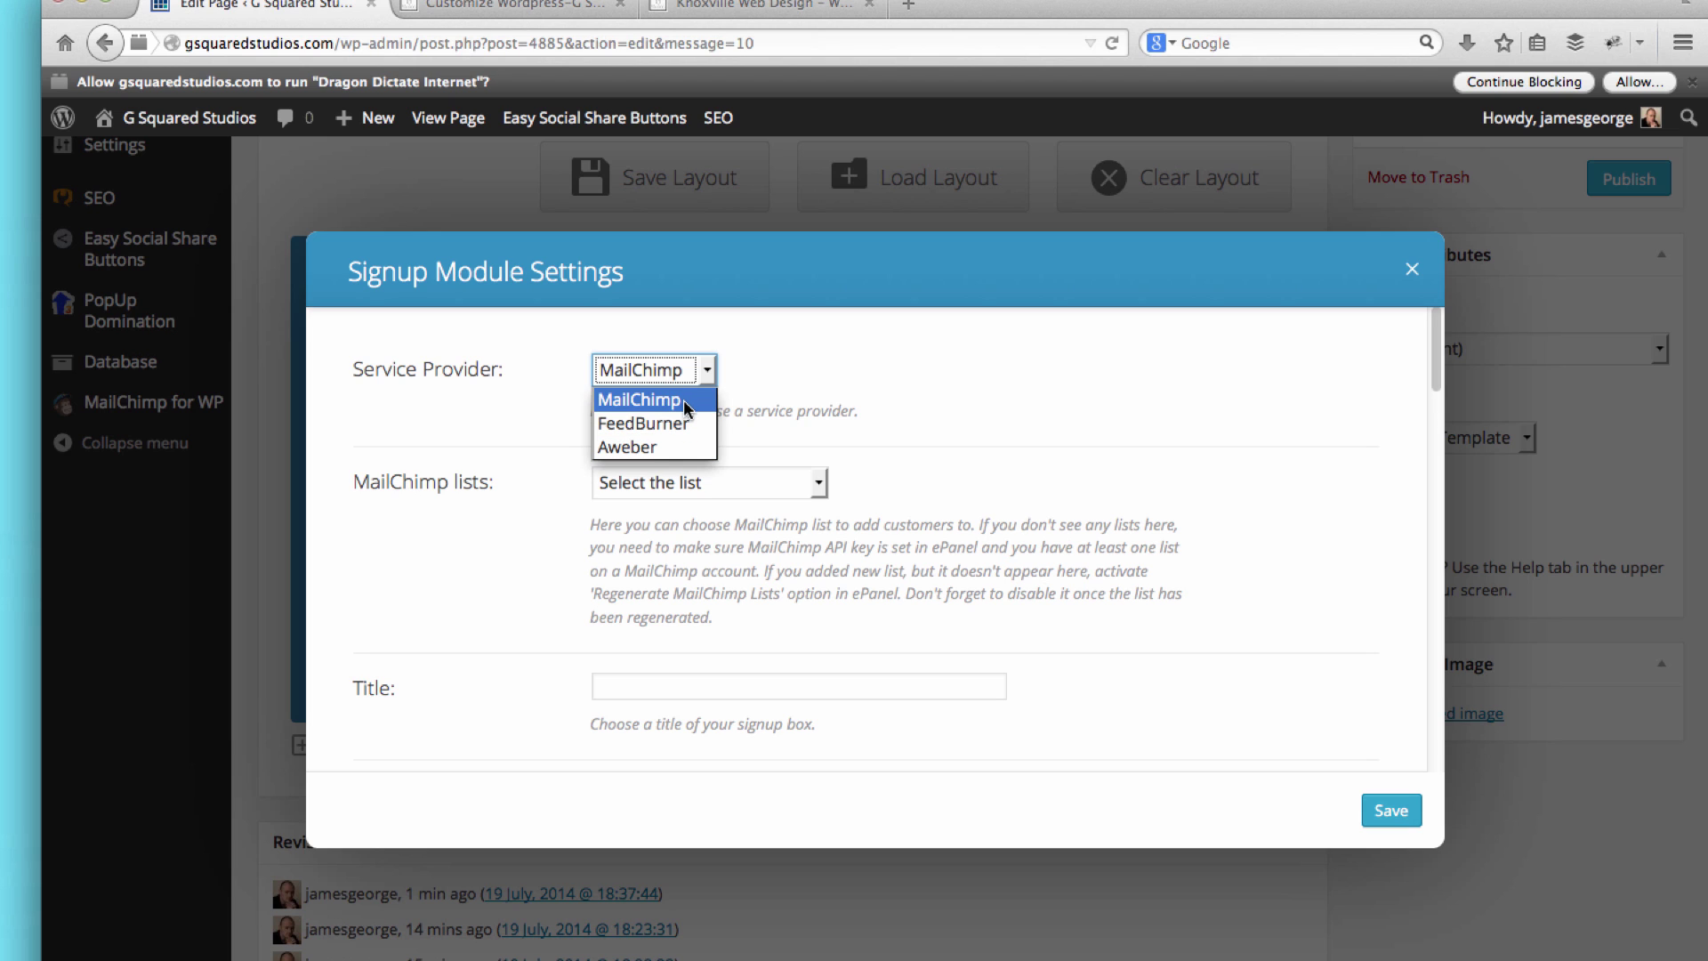
left_click(685, 407)
left_click(722, 481)
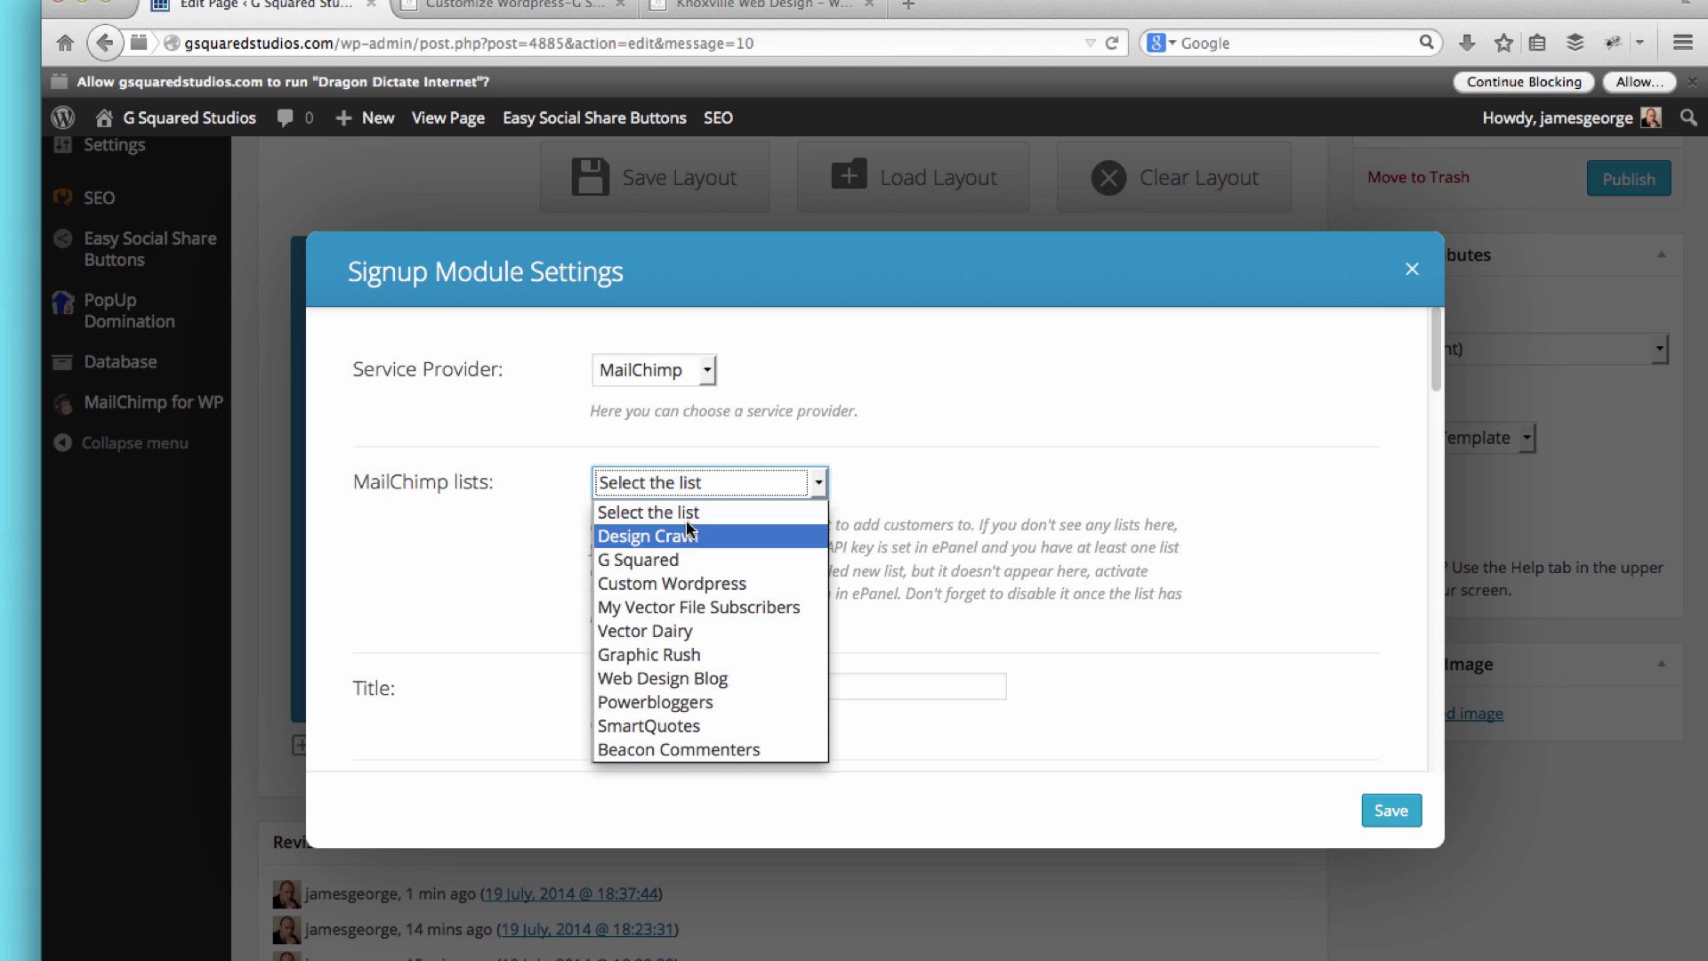
left_click(684, 560)
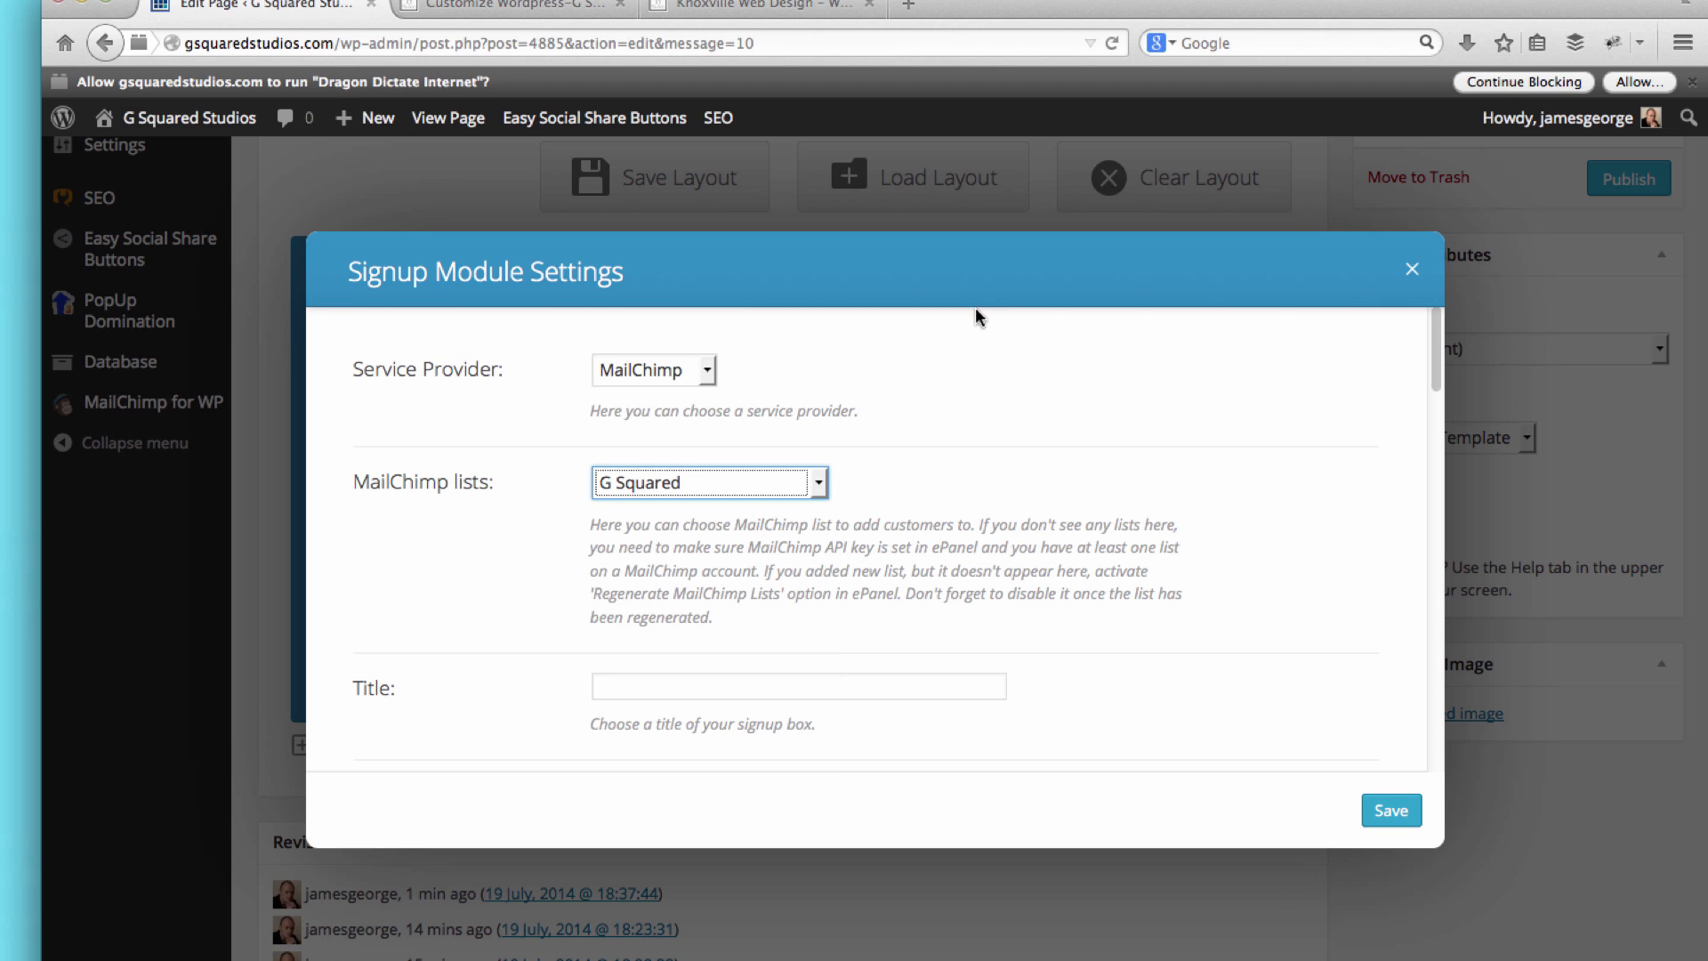
Step: Set the signup title to 'Custom Your Site to Fit Your Business'
scroll(889, 531, "down", 3)
left_click(648, 491)
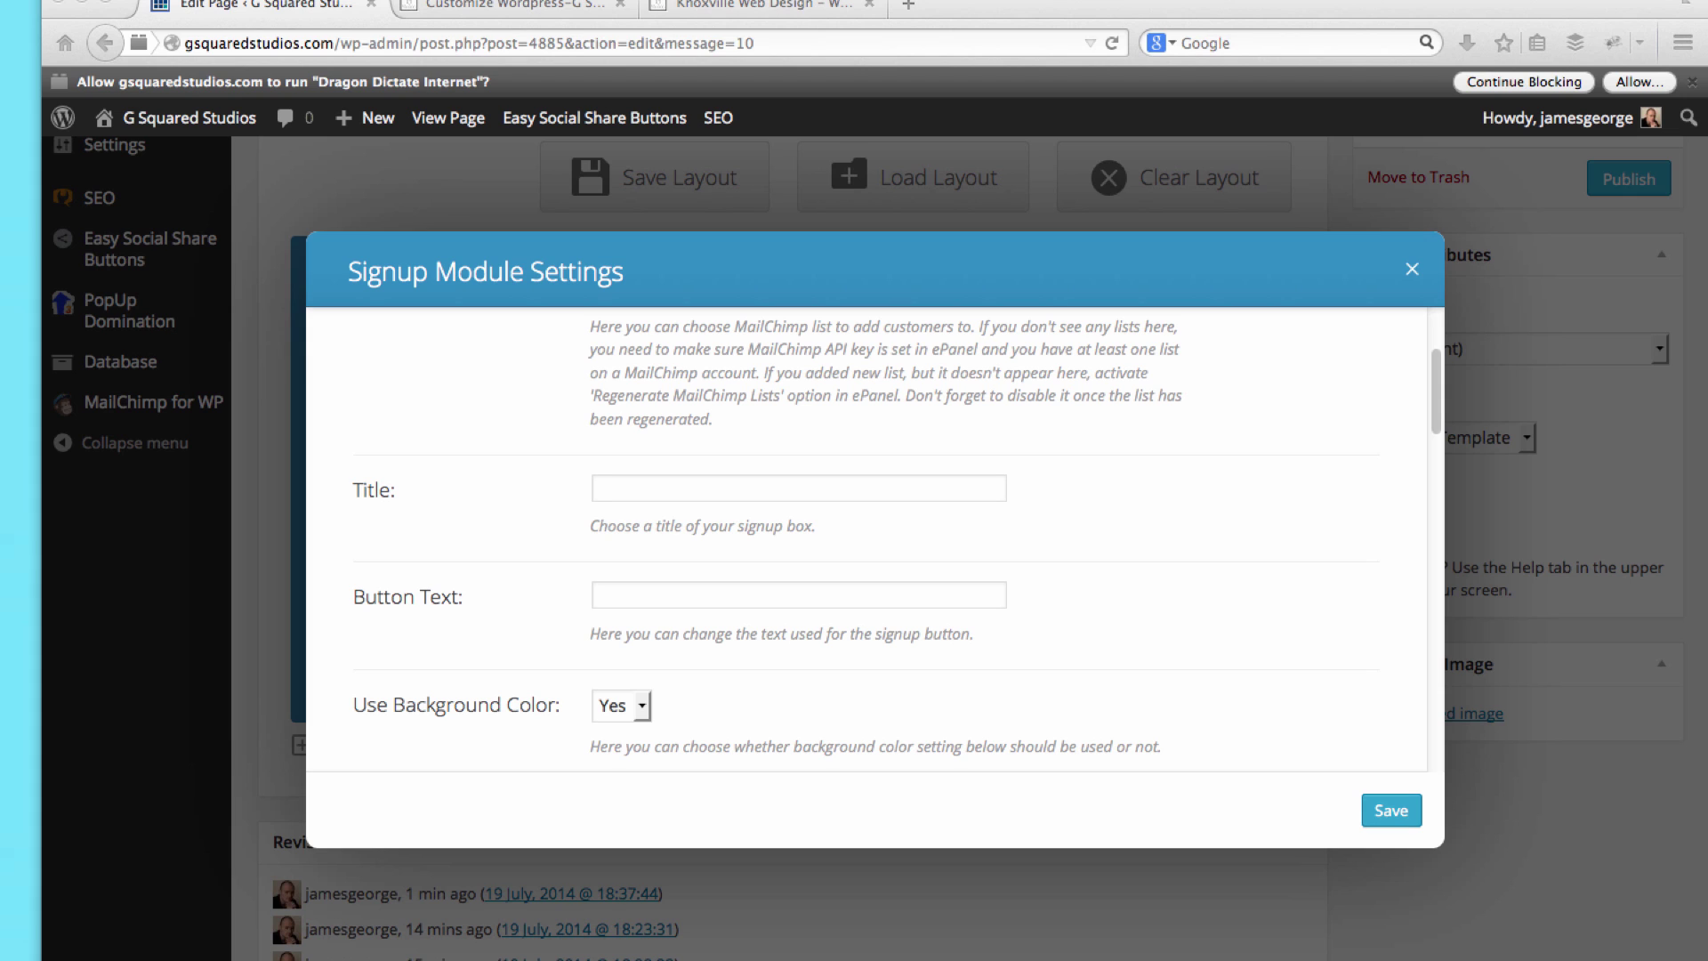
left_click(703, 488)
type("Custom Your Site to Fit Your Business")
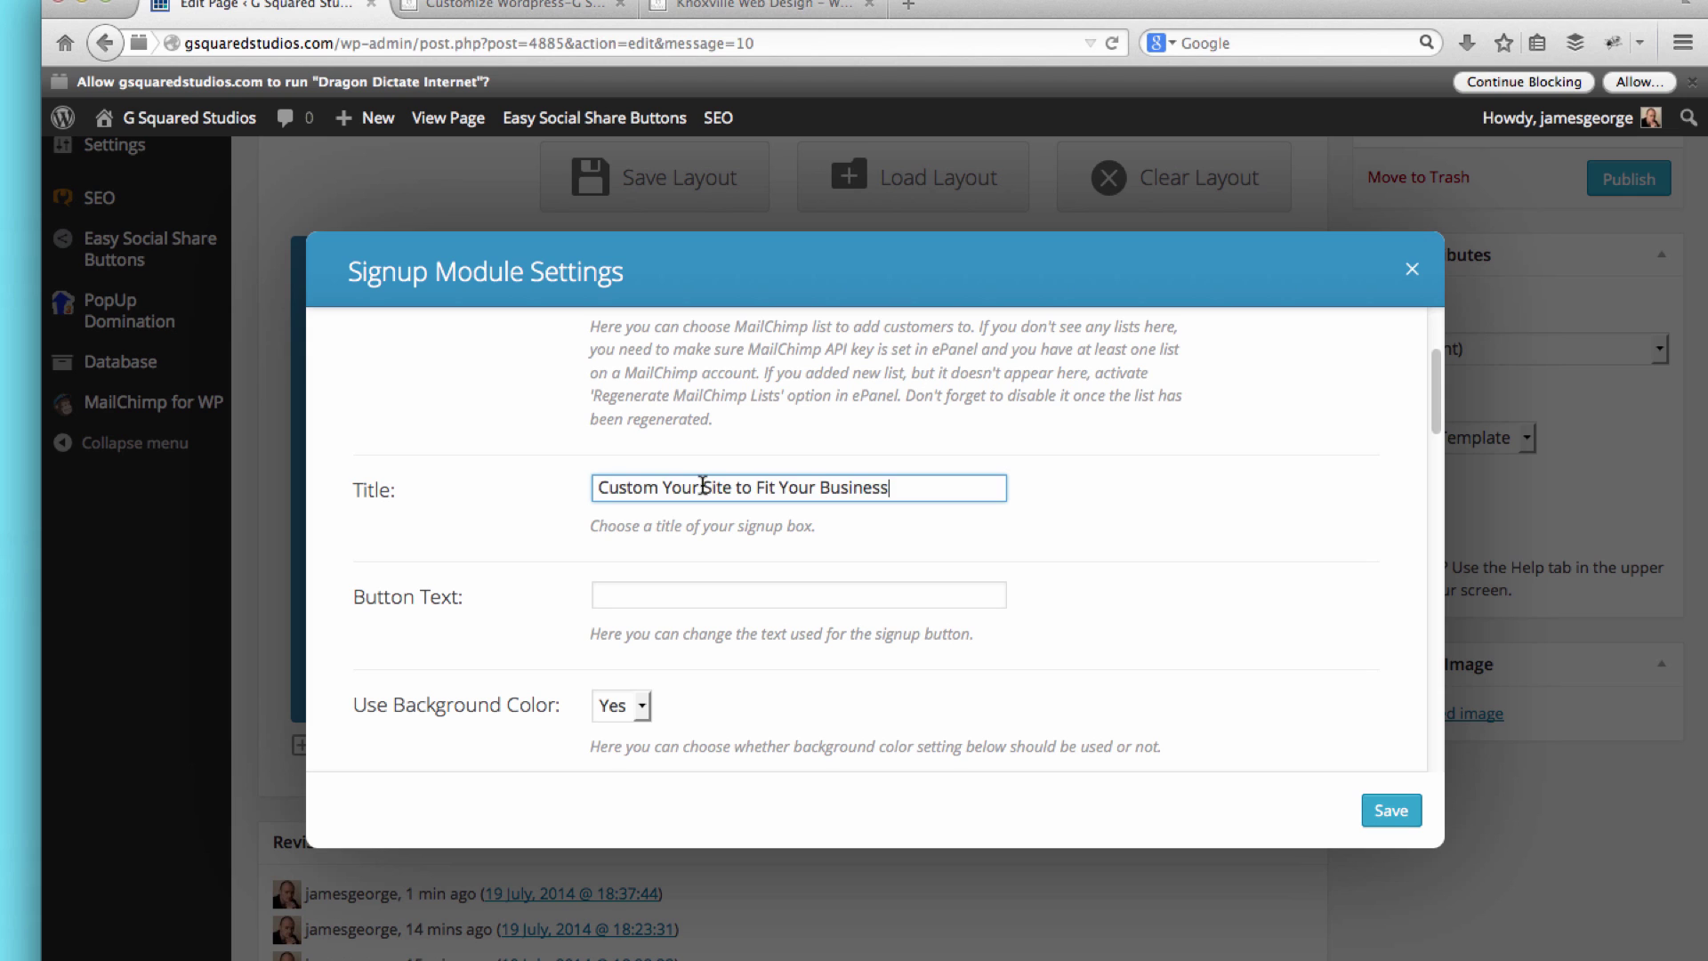
Step: Enter the signup button text 'Count me in!'
left_click(705, 595)
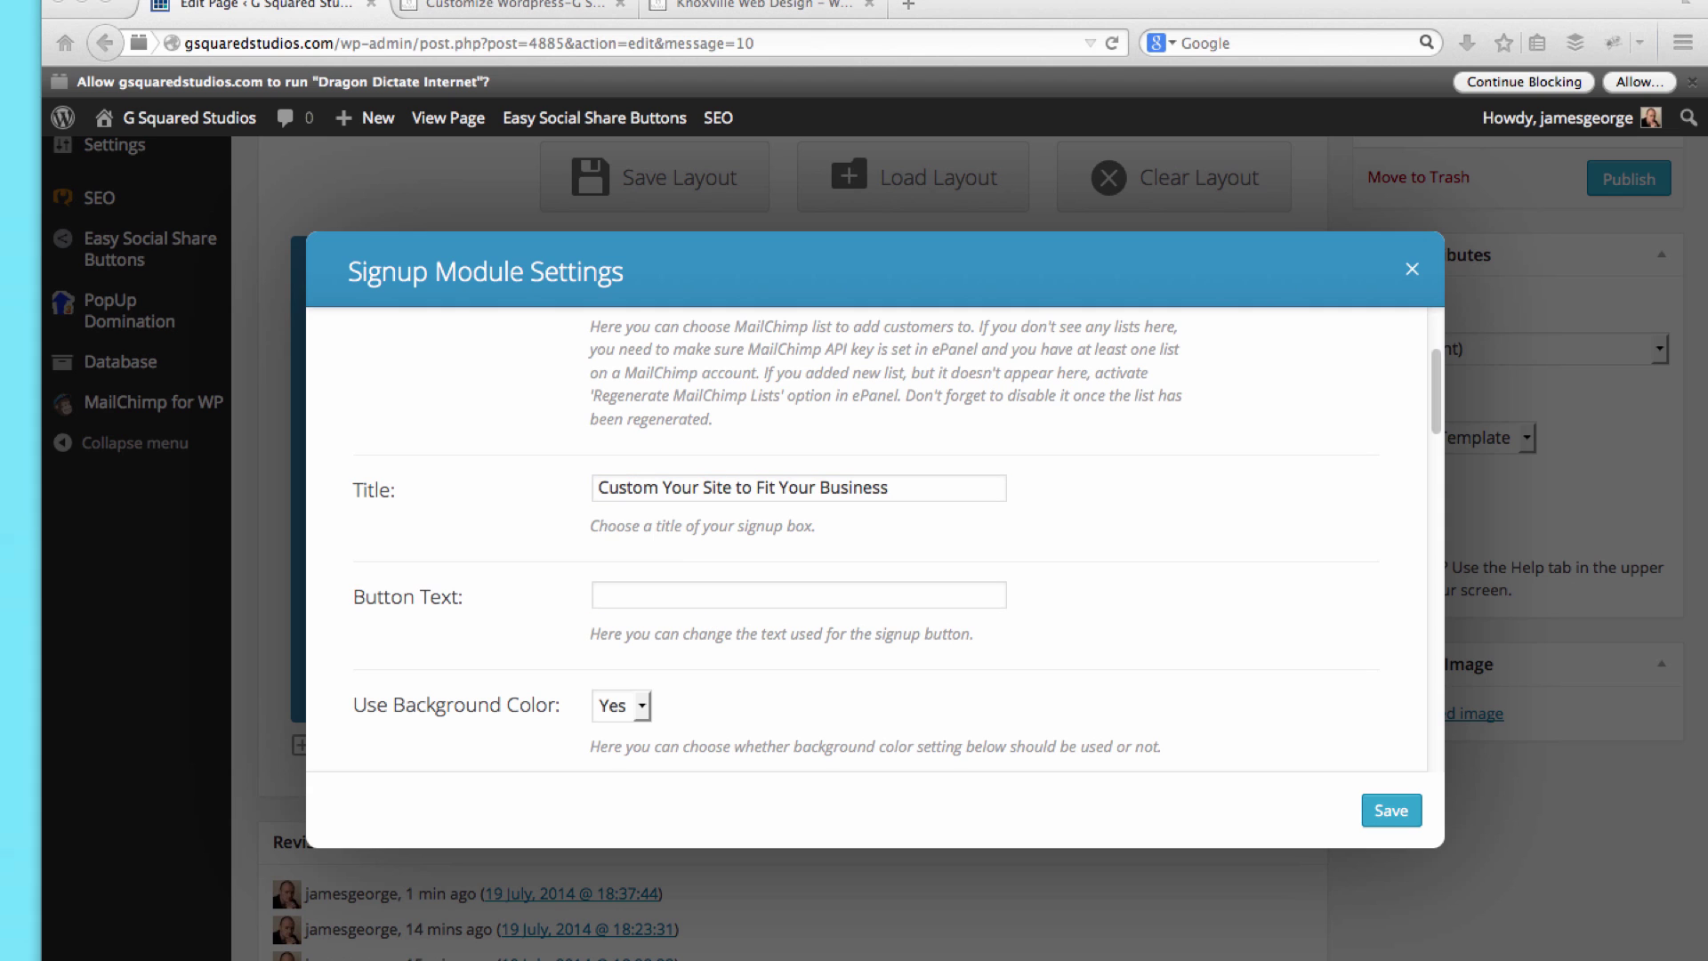
scroll(842, 610, "down", 4)
left_click(684, 432)
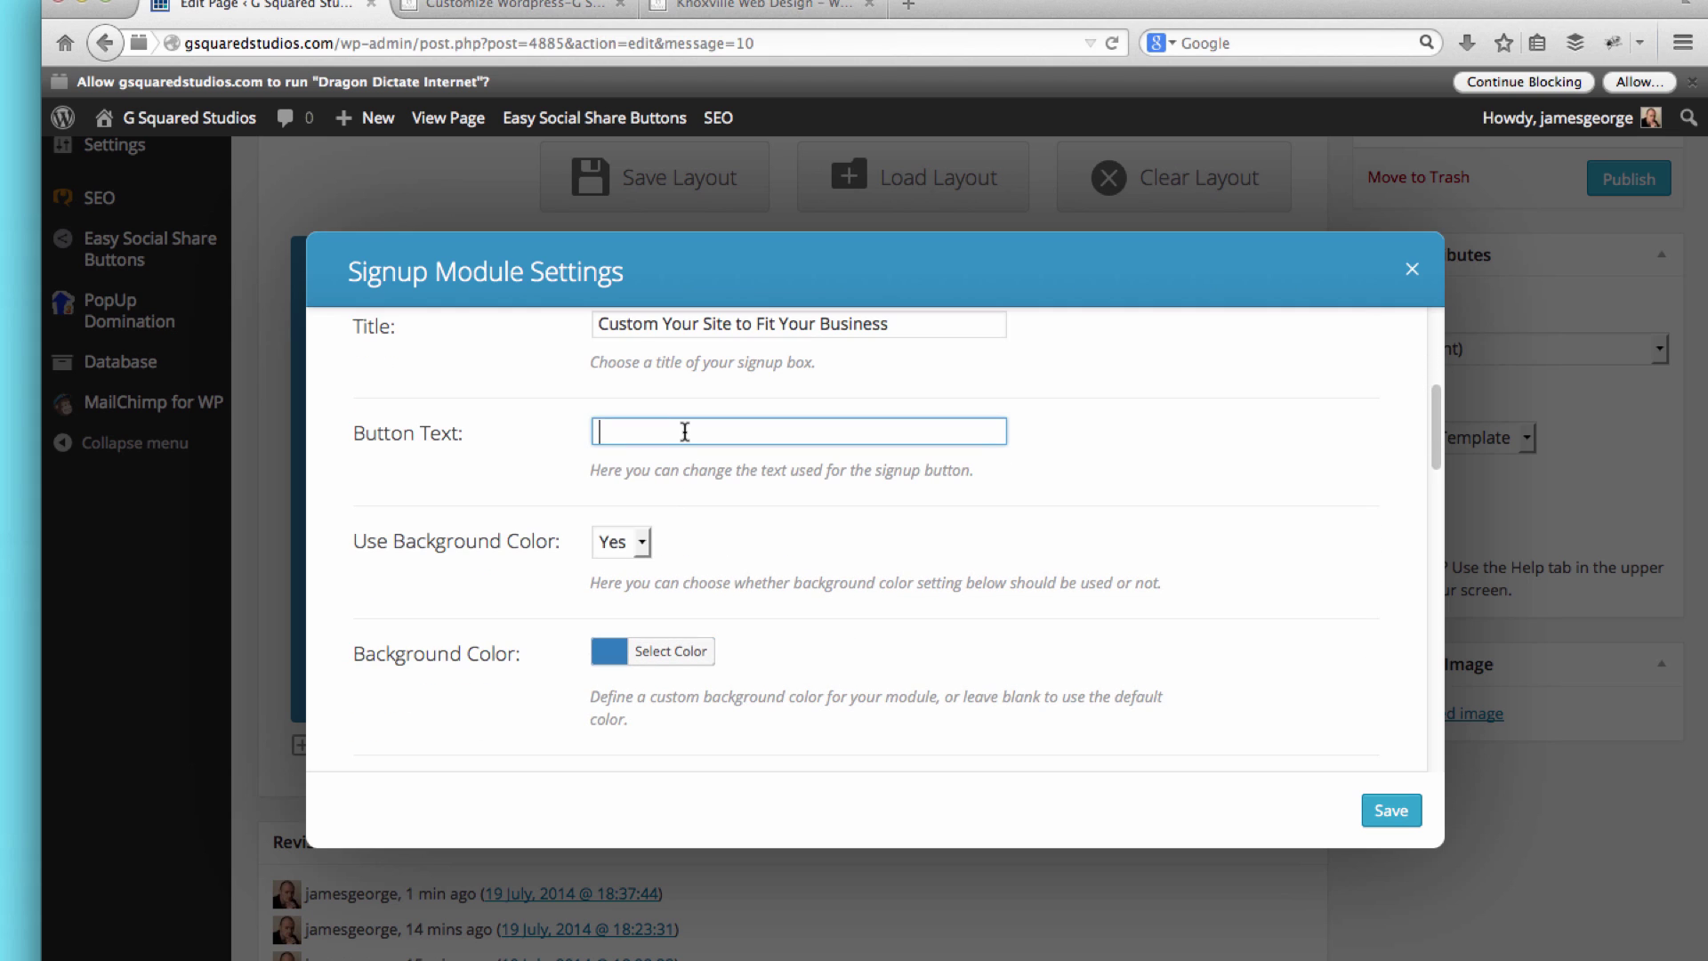
type("Count me in!")
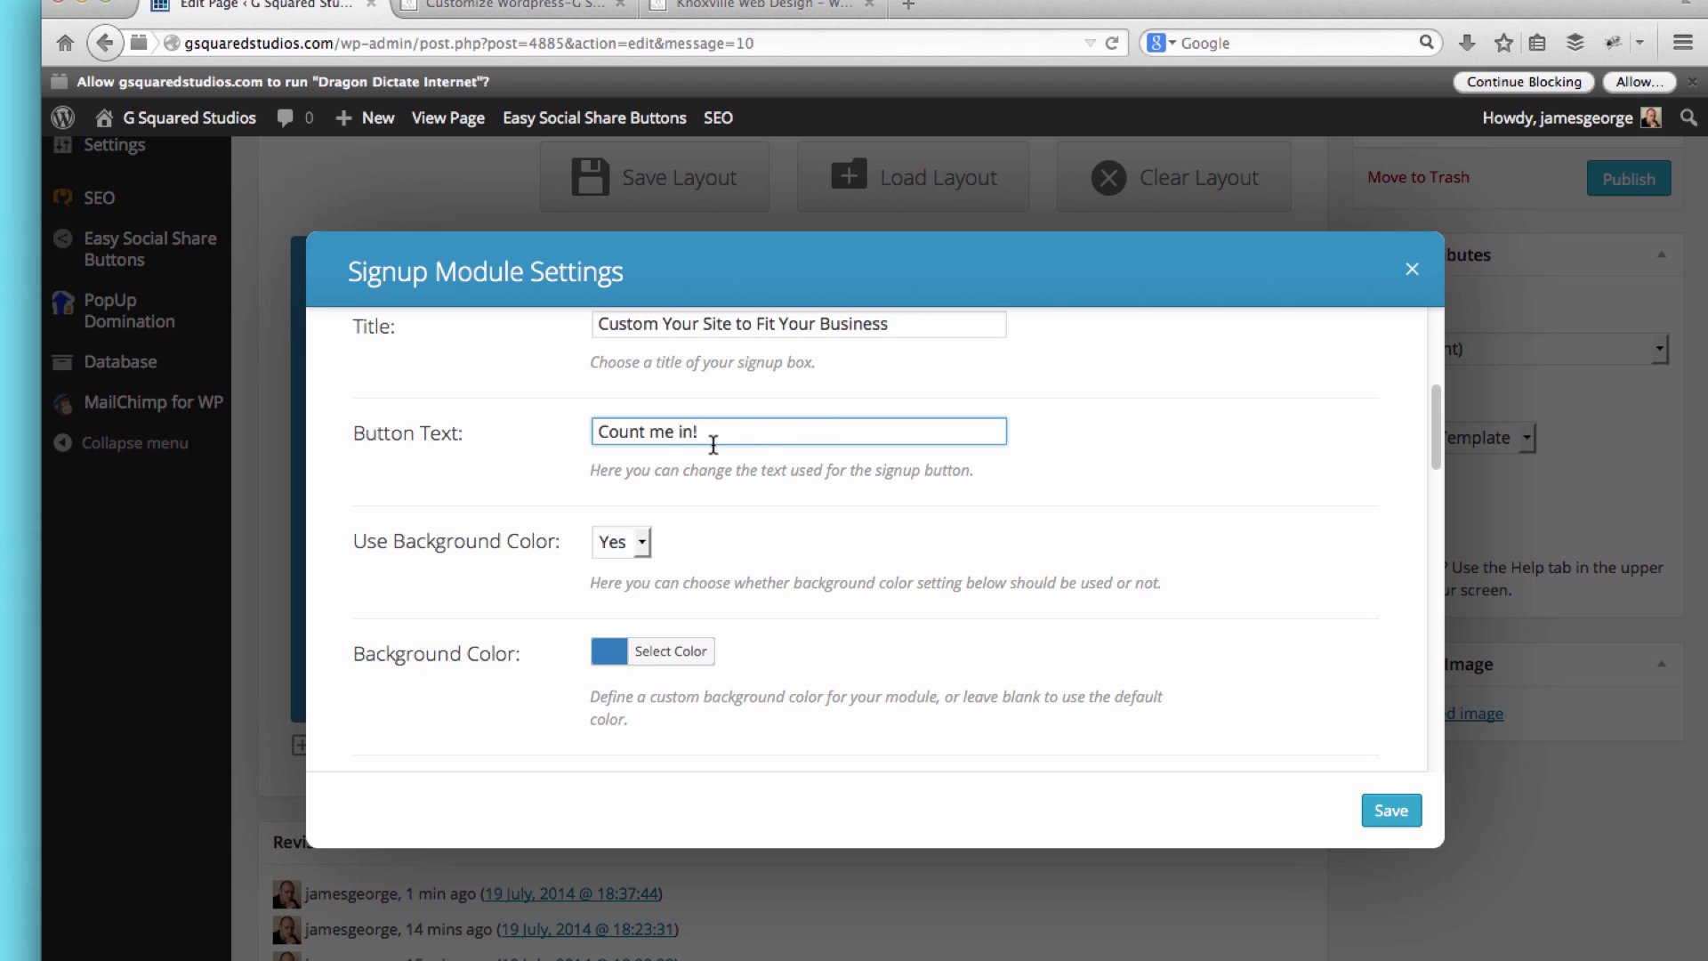
scroll(788, 505, "down", 4)
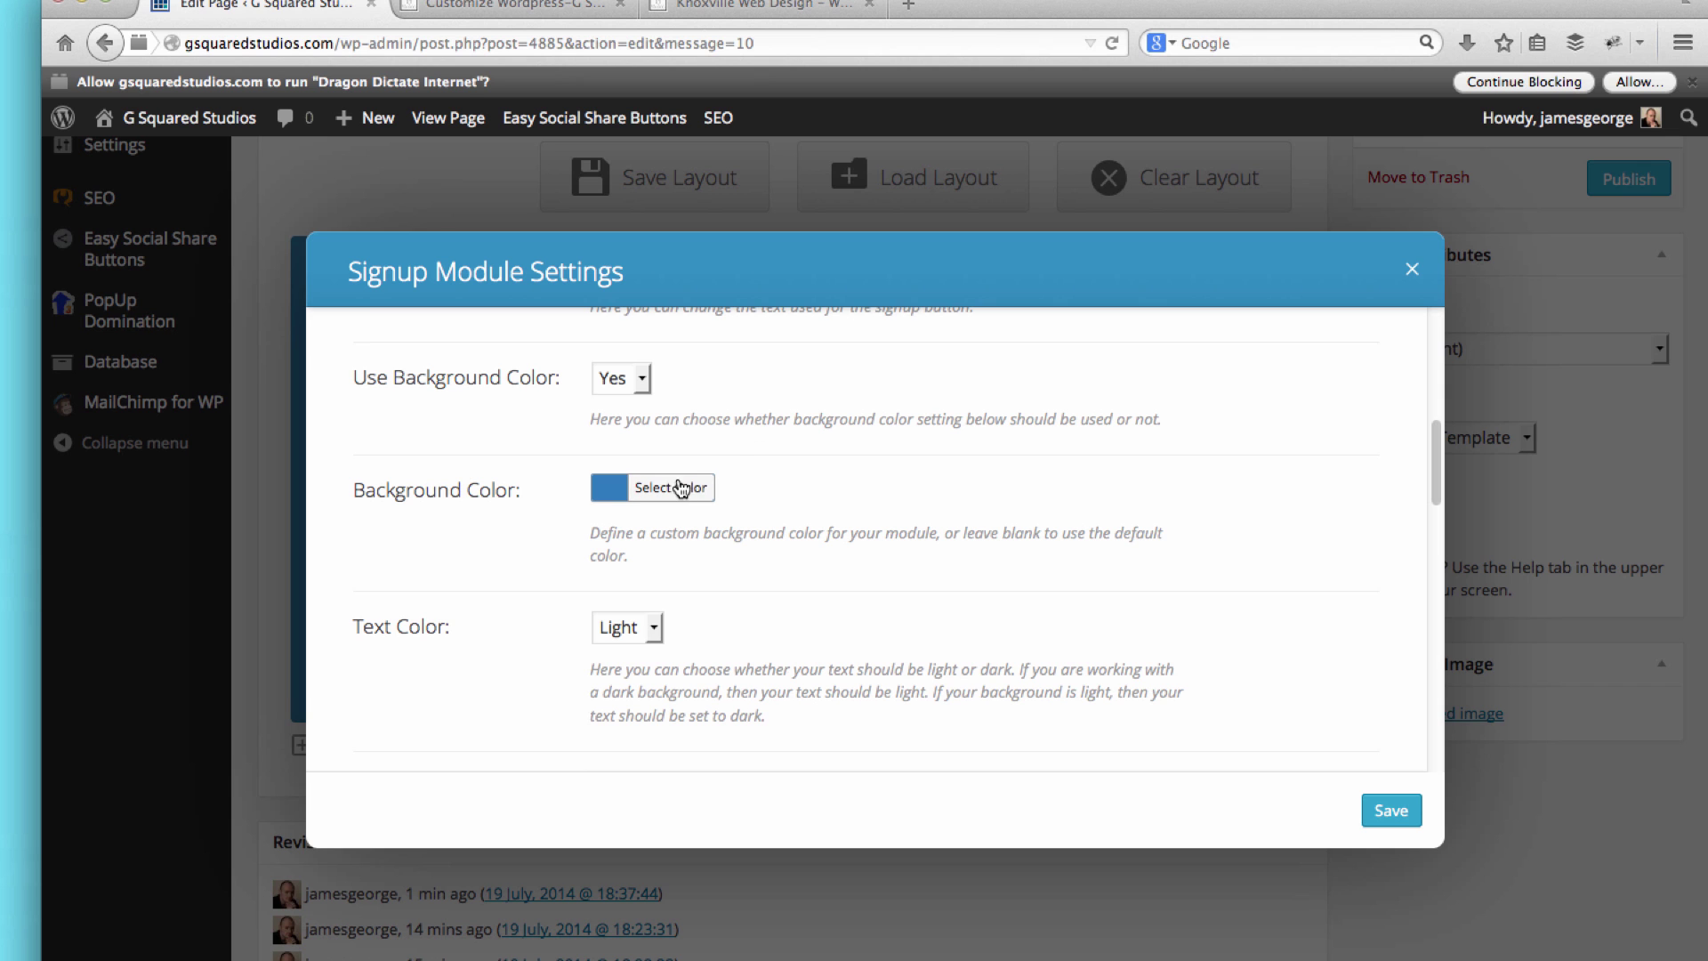
scroll(740, 449, "up", 5)
scroll(739, 451, "down", 12)
scroll(739, 445, "up", 2)
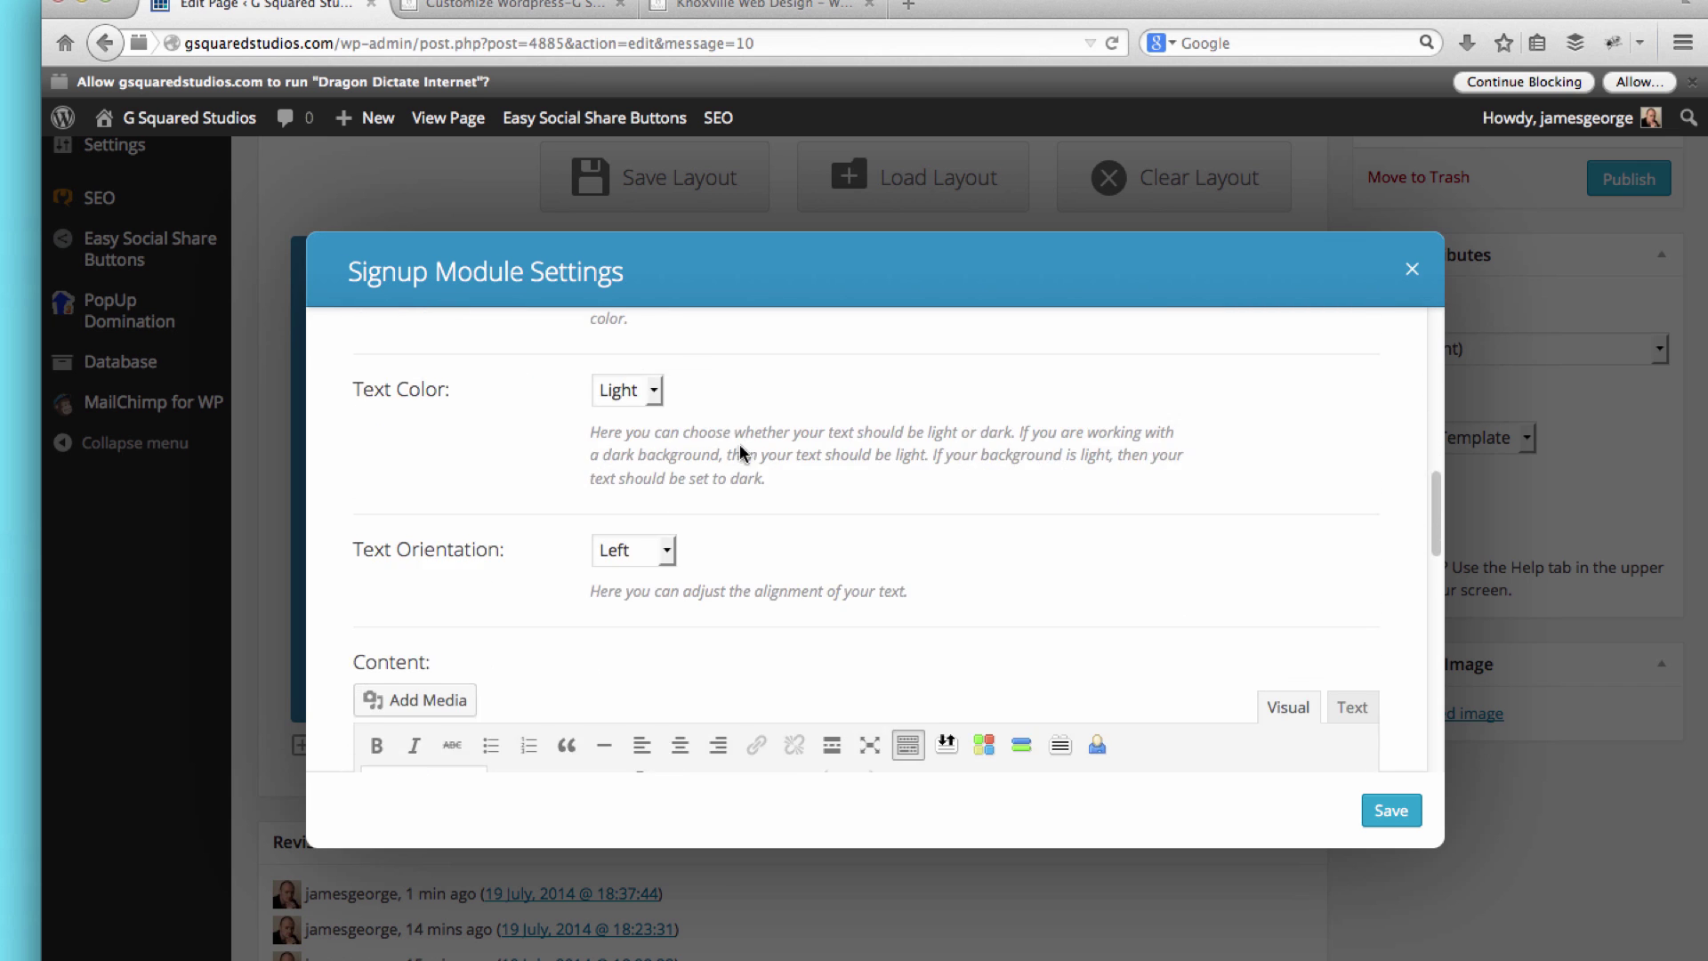
scroll(725, 442, "down", 10)
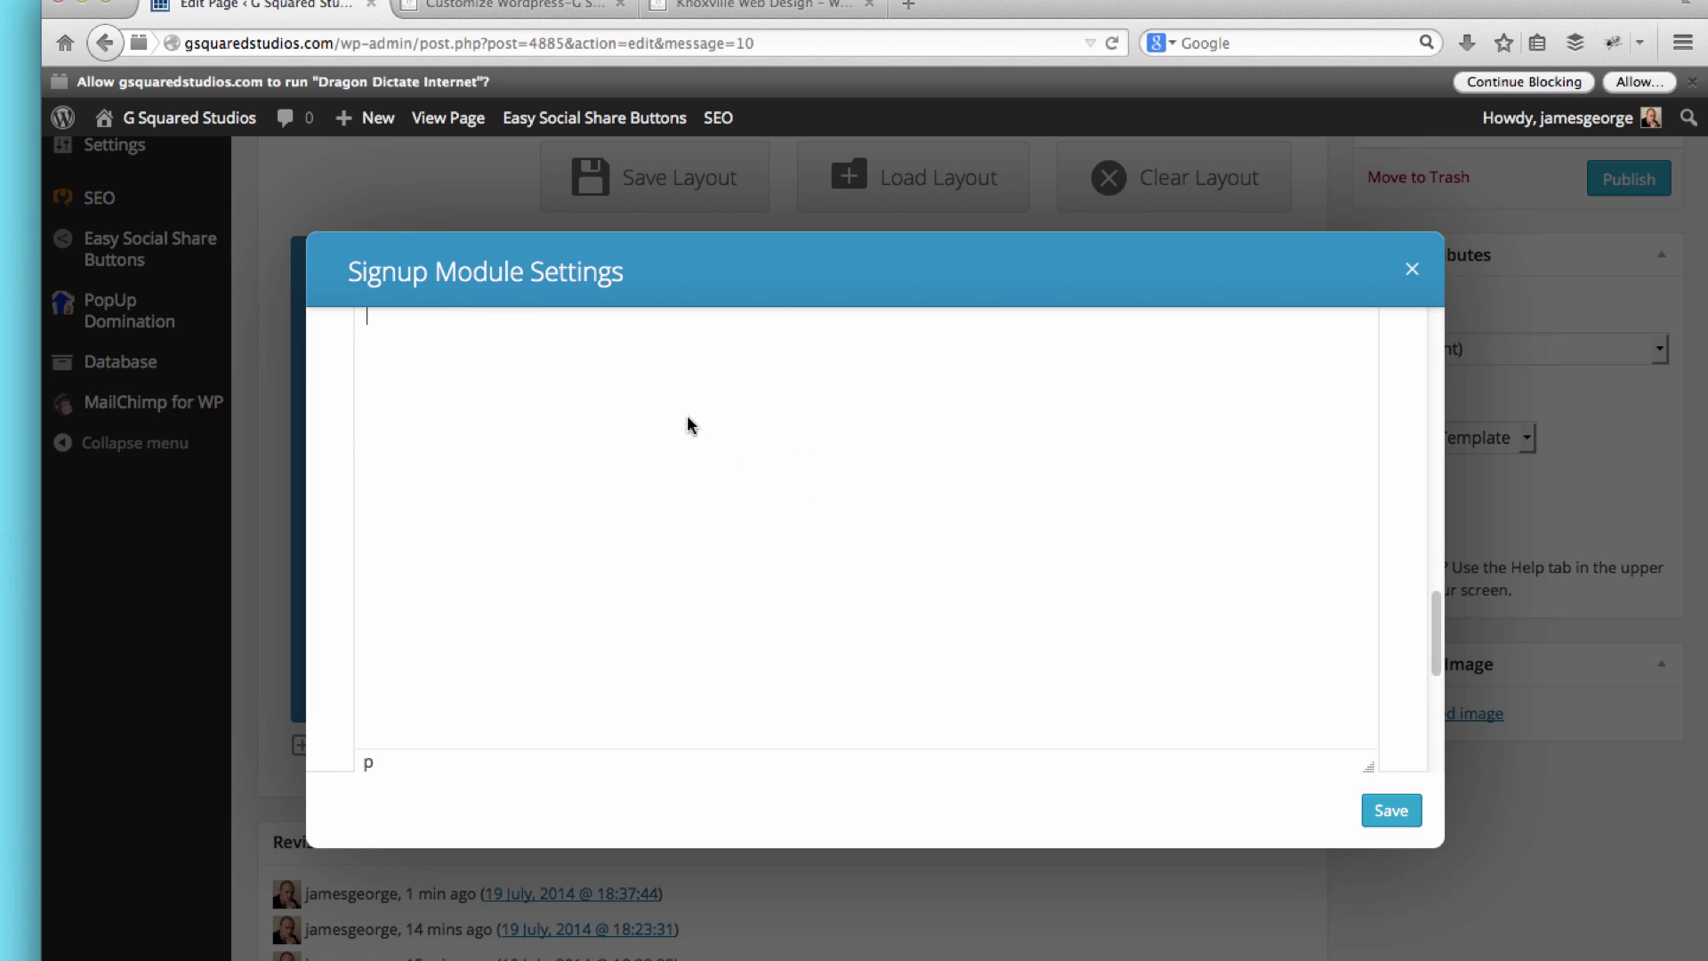
scroll(713, 498, "up", 8)
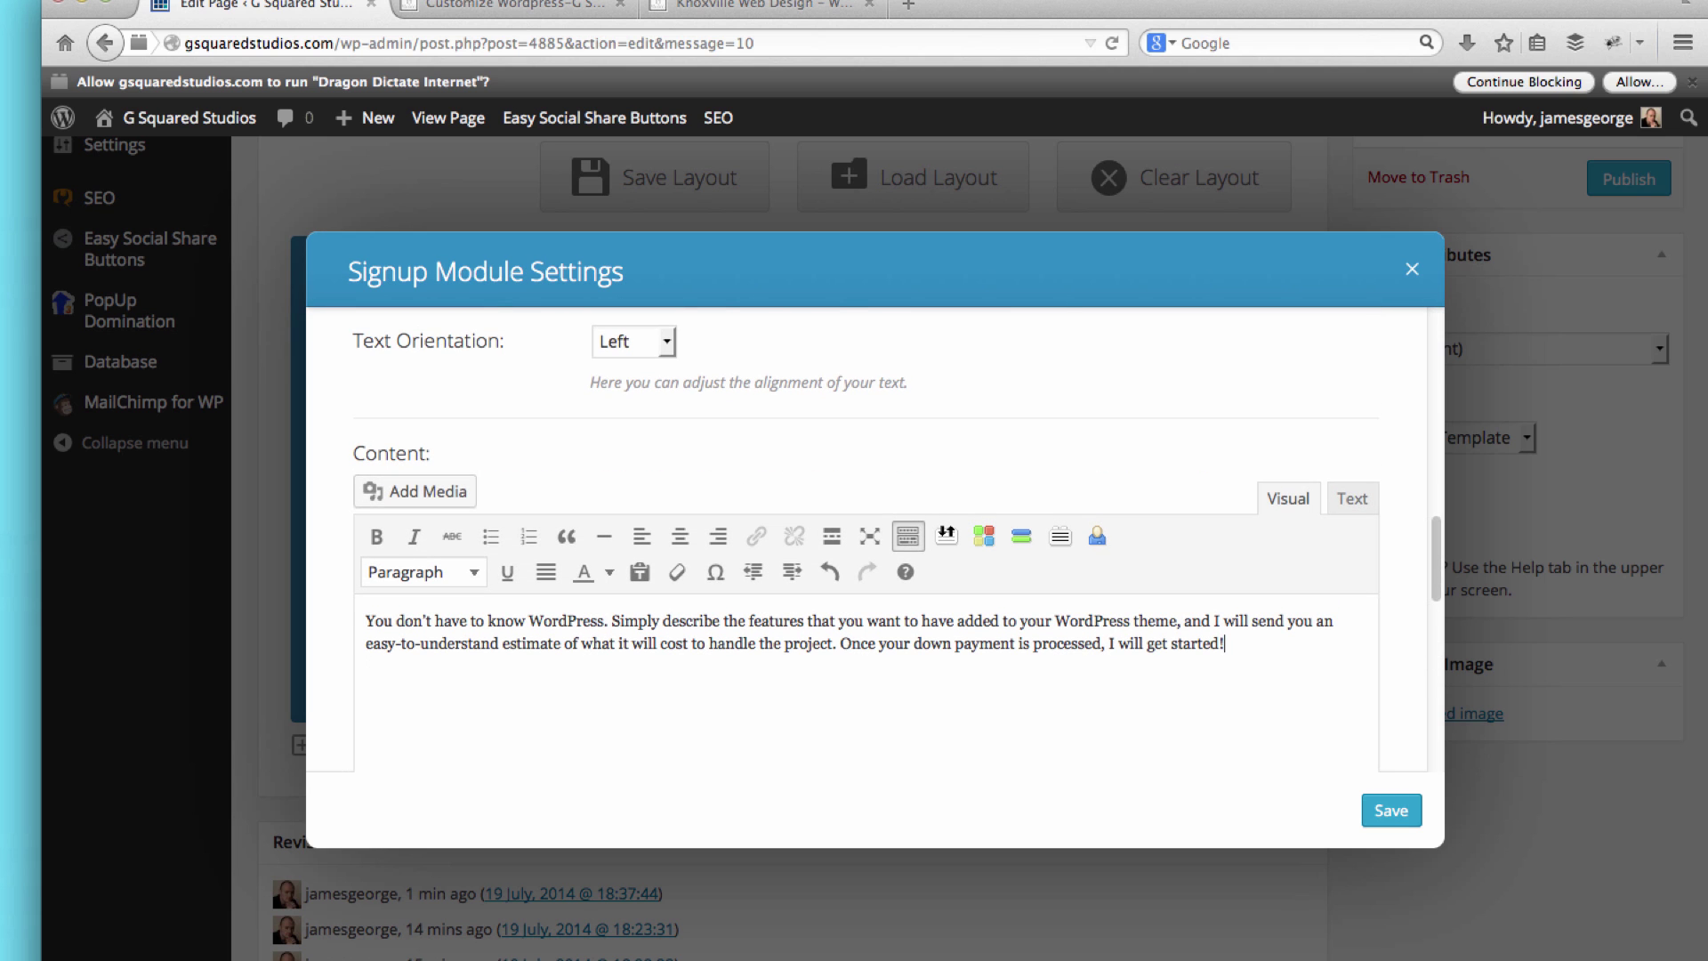
Step: Save the signup module and drag the Circle Counter/Subscribe row above the three-blurb row
left_click(1391, 813)
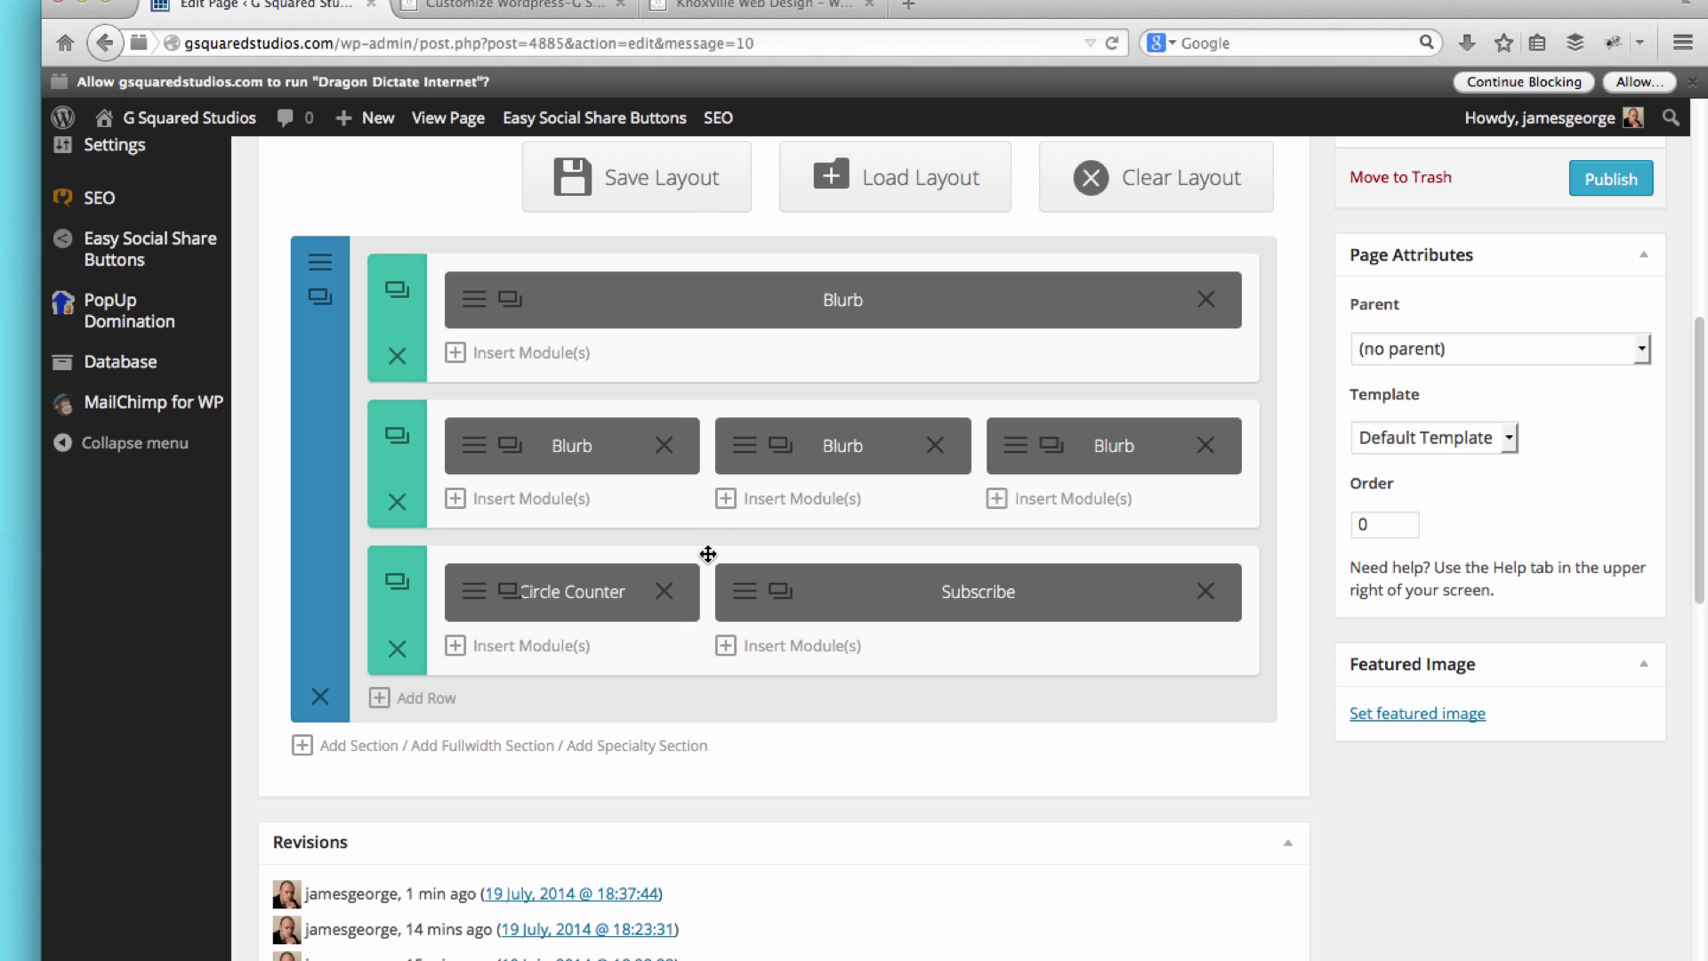
left_click_drag(709, 555, 707, 399)
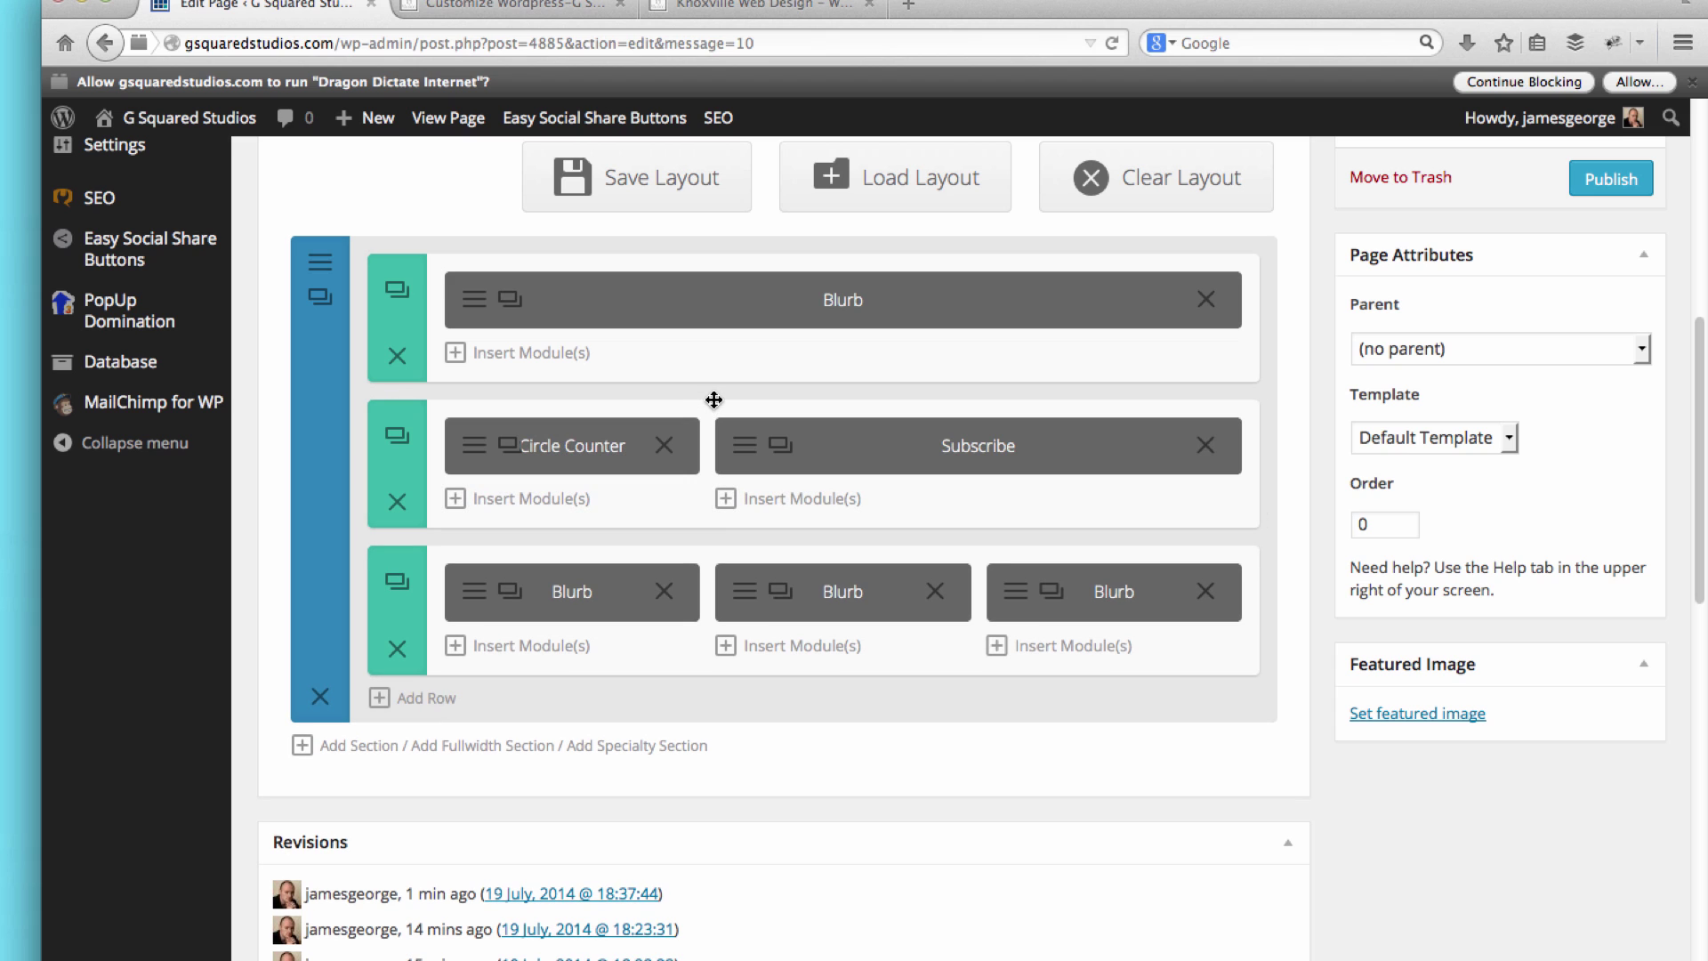
Step: Add a full-width row at the bottom and insert a Call To Action module into it
left_click(418, 701)
left_click(888, 744)
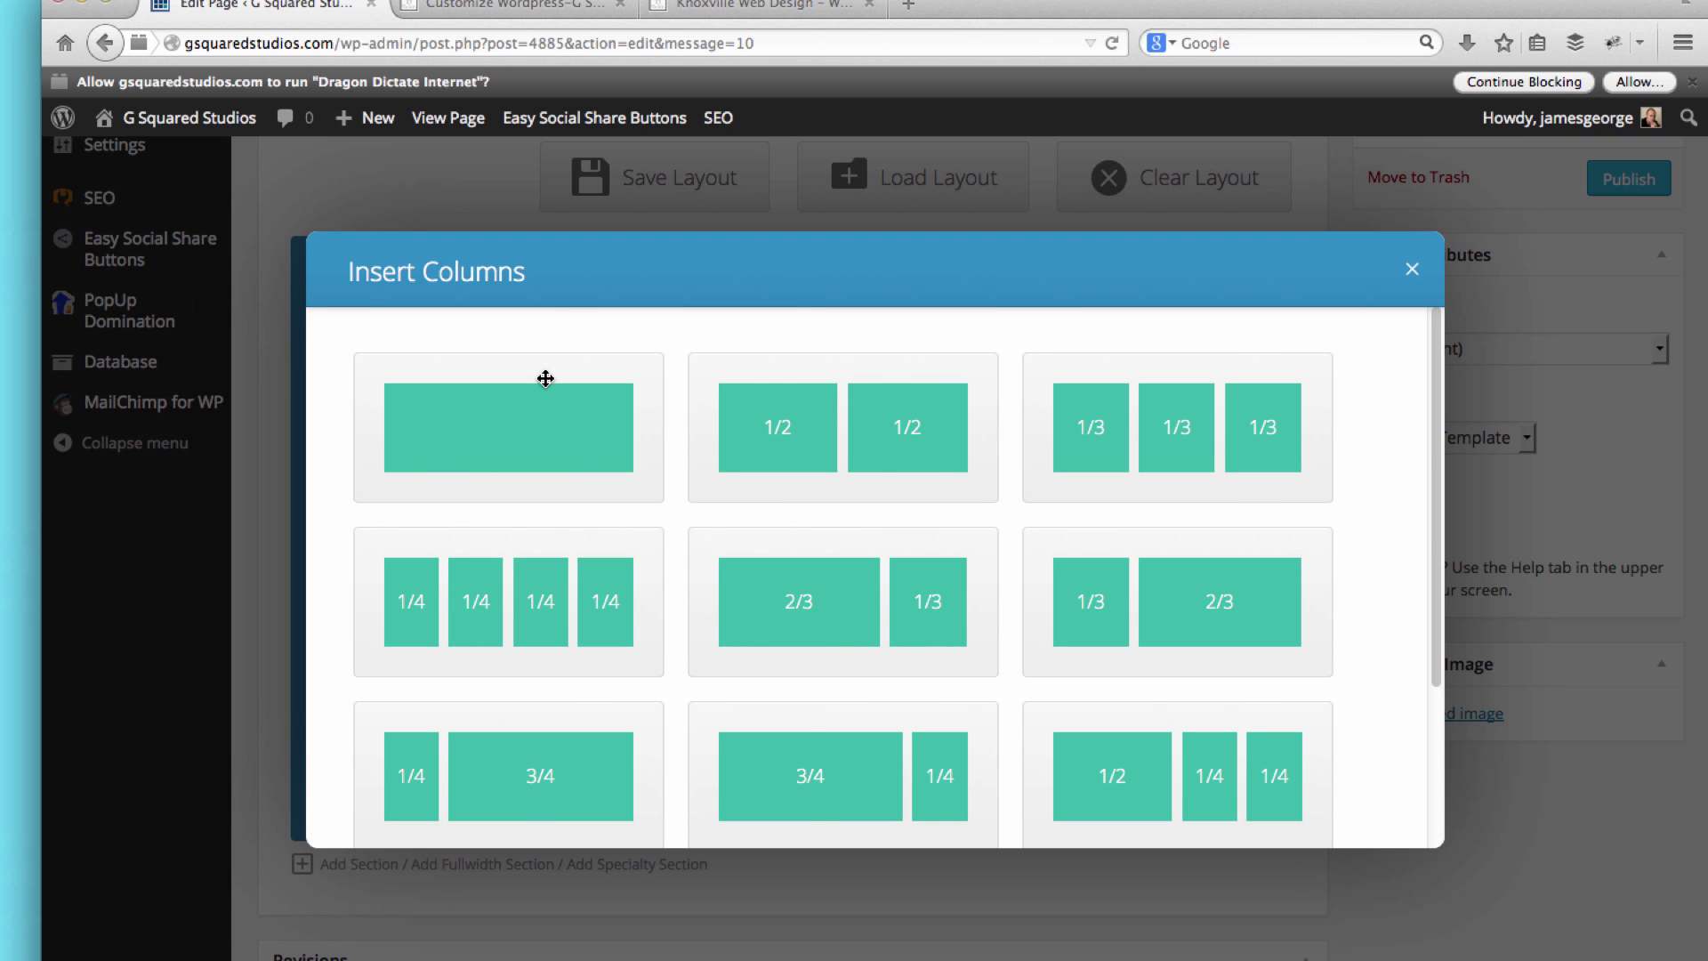
left_click(552, 434)
left_click(827, 753)
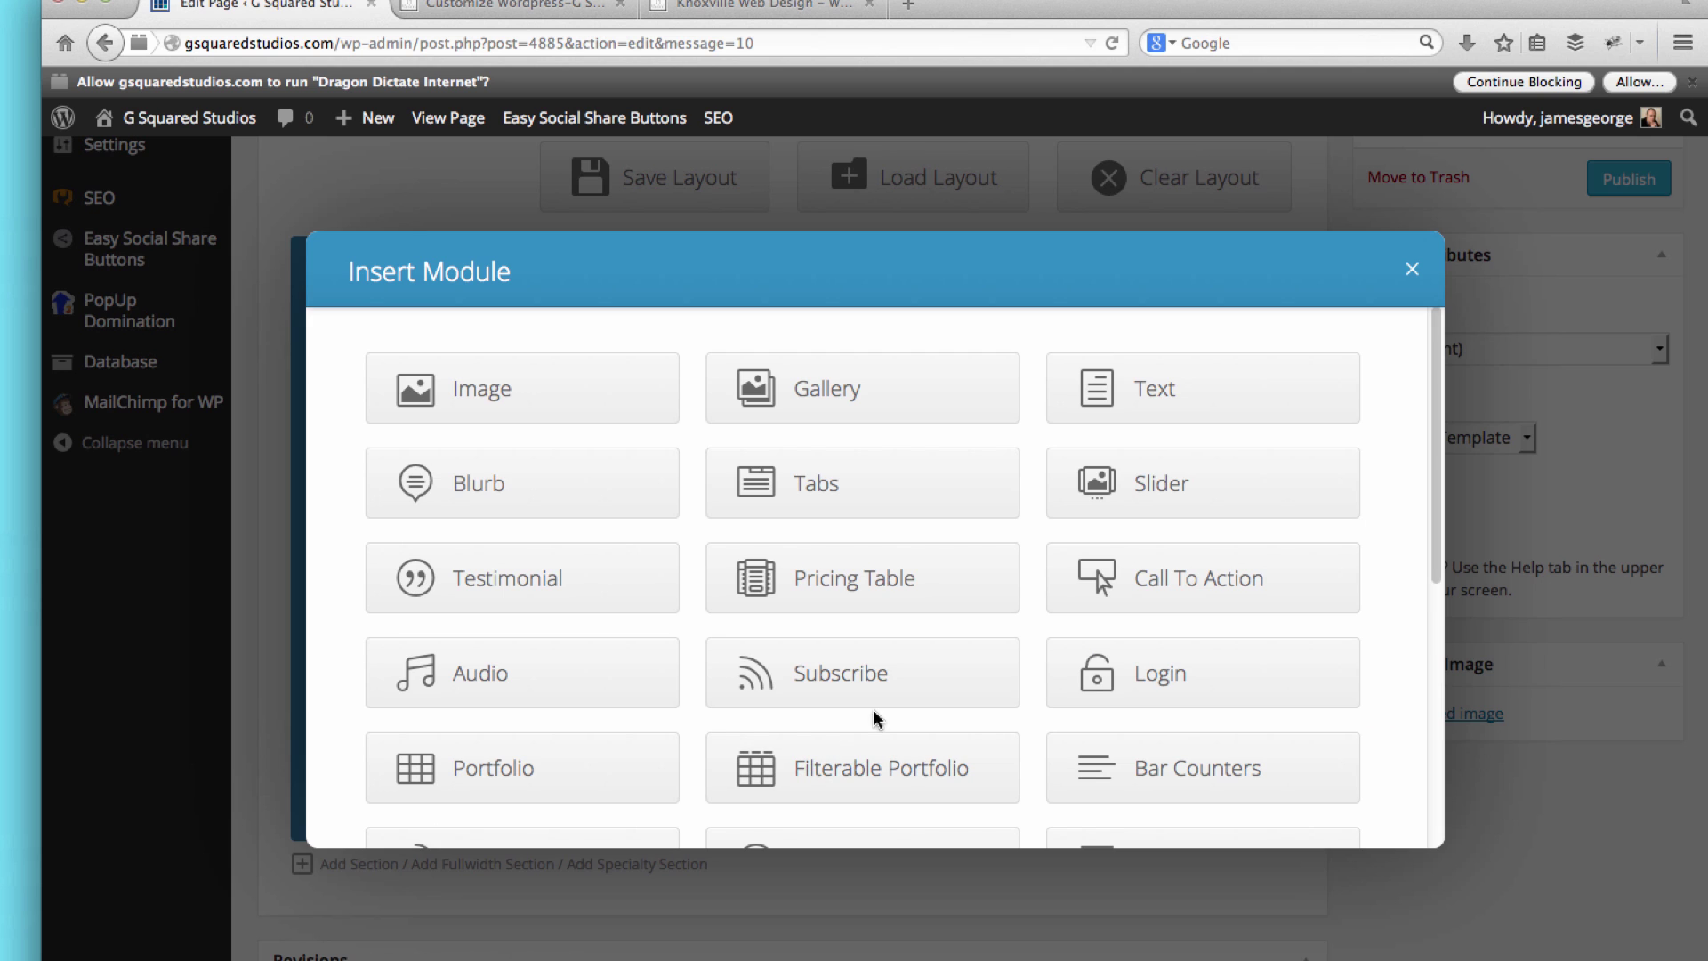
scroll(926, 538, "down", 1)
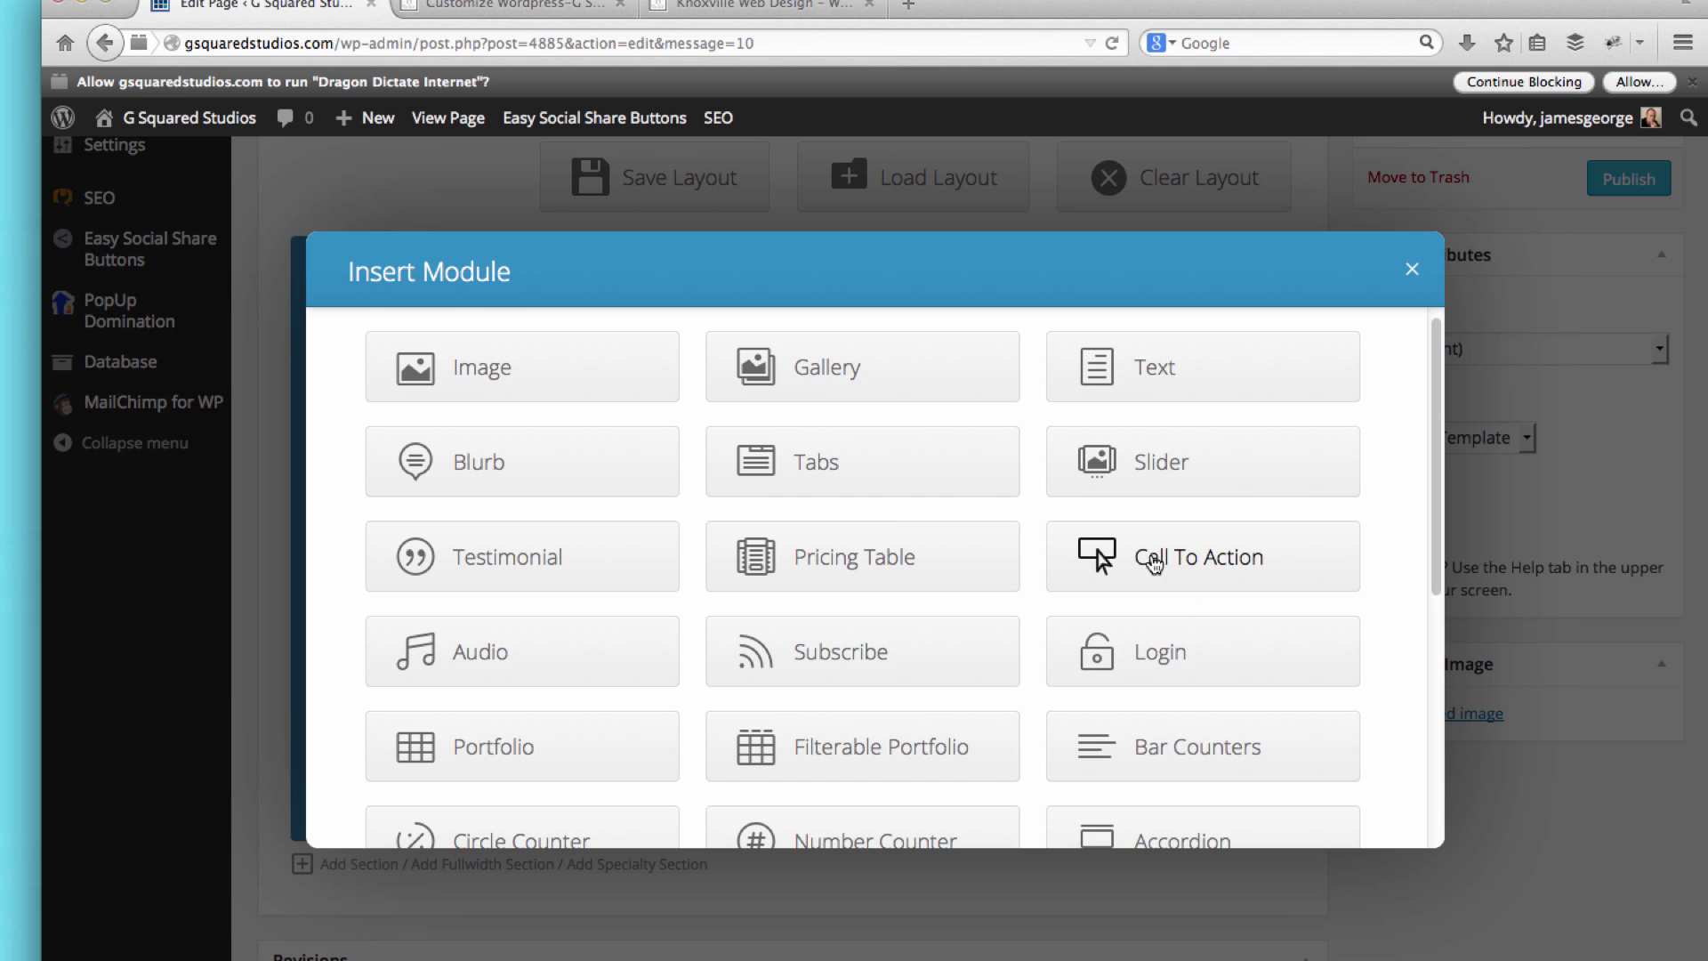
left_click(1186, 567)
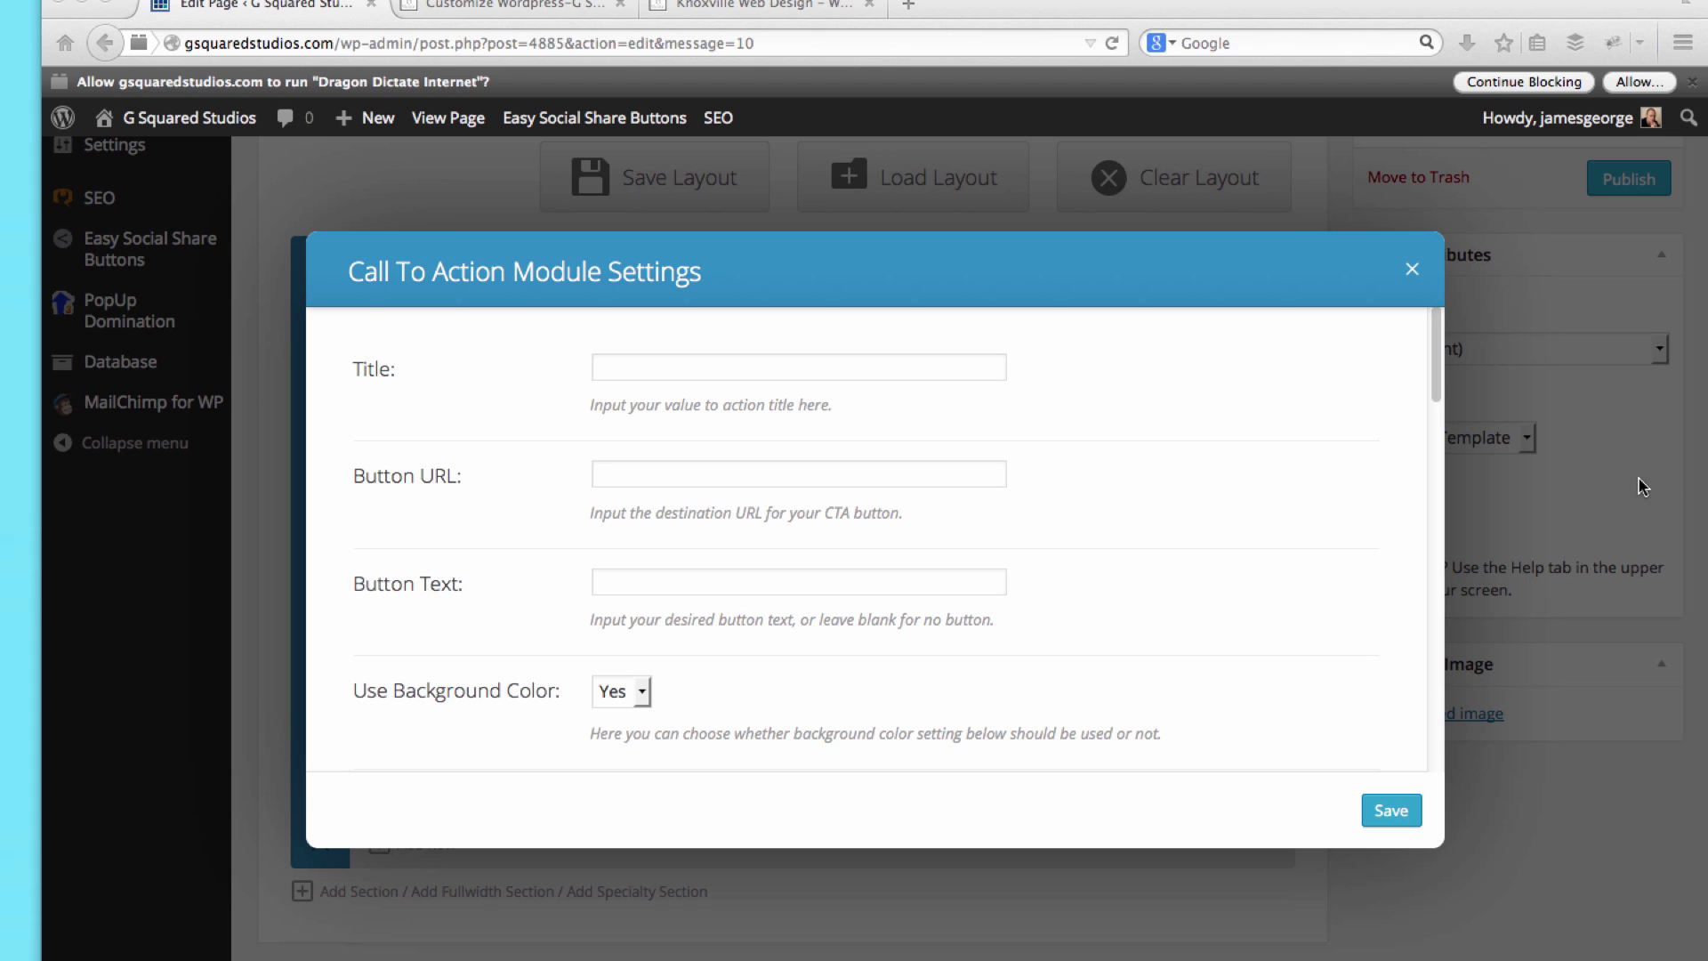
Step: Title the call-to-action 'Build the WordPress site of your dreams today!' and paste the contact page URL
left_click(647, 361)
type("Build the WordPress site of your dreams today!")
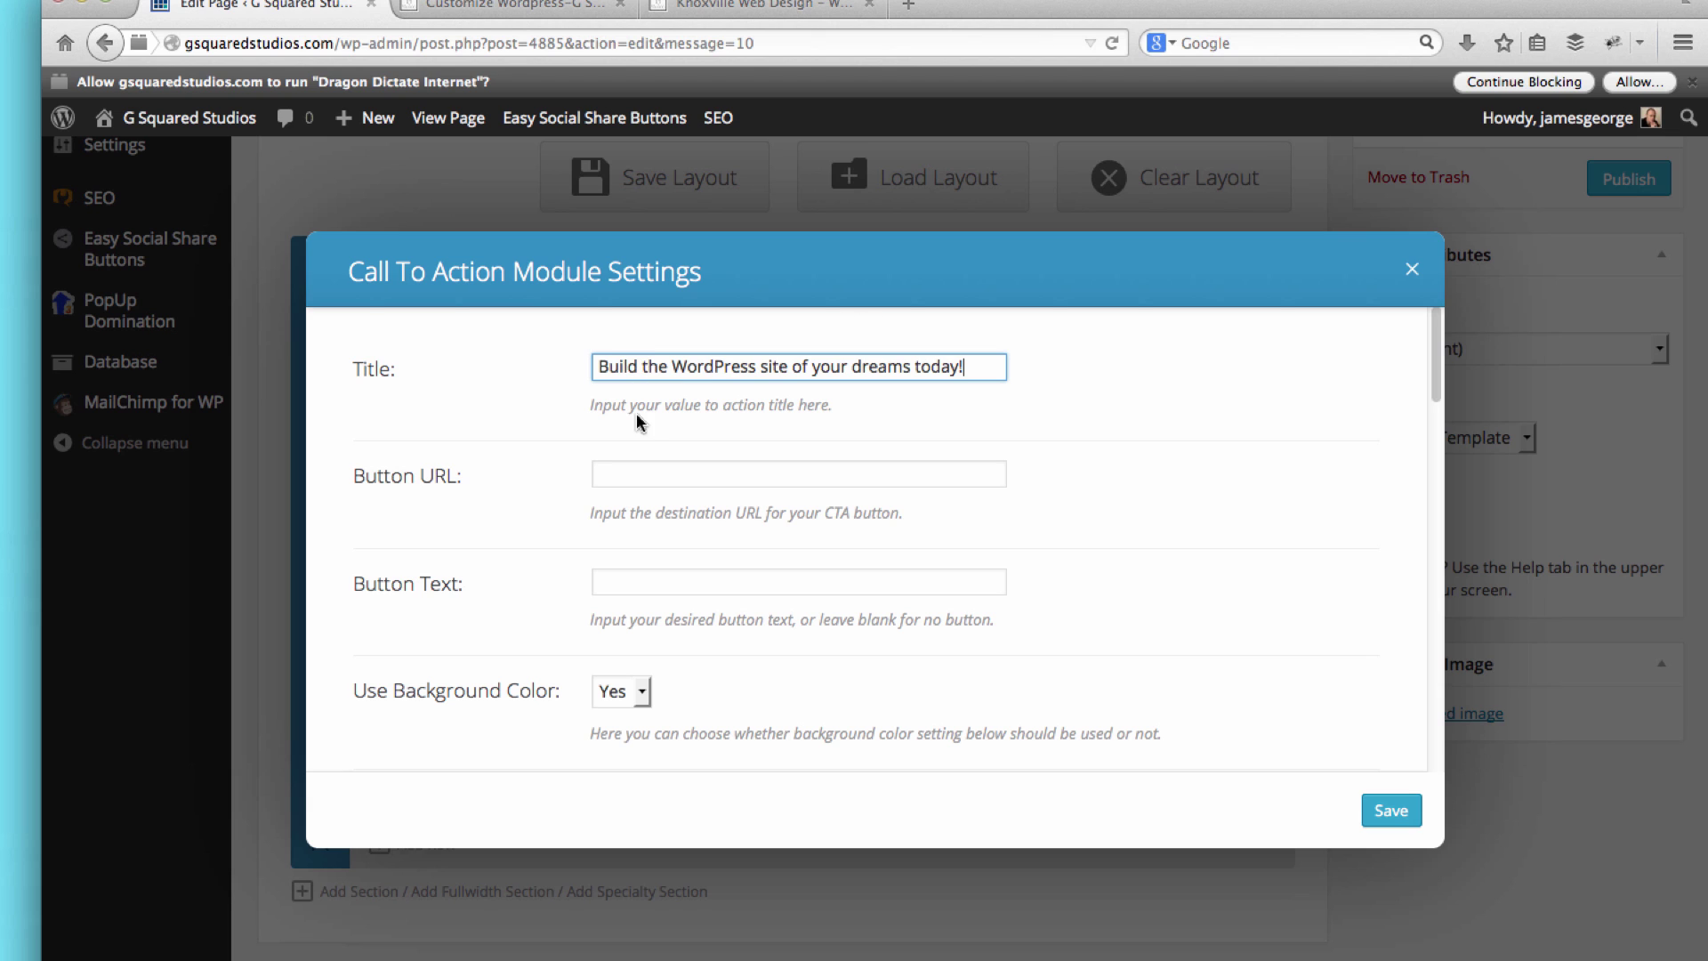
left_click(657, 469)
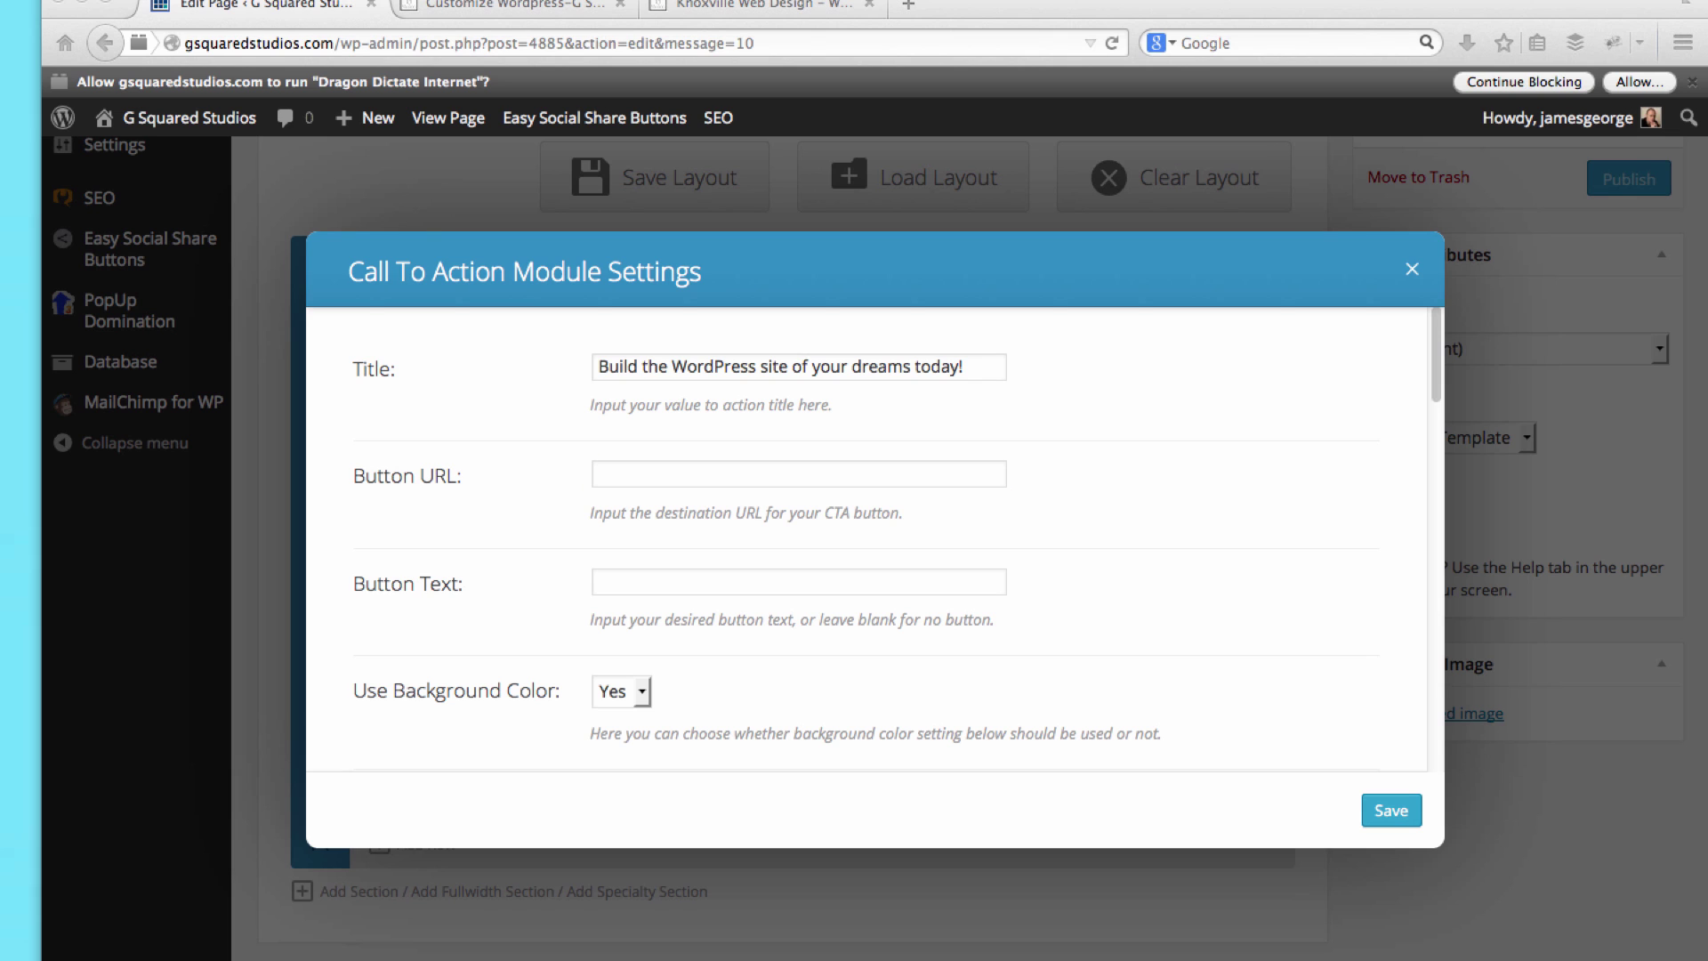
left_click(717, 469)
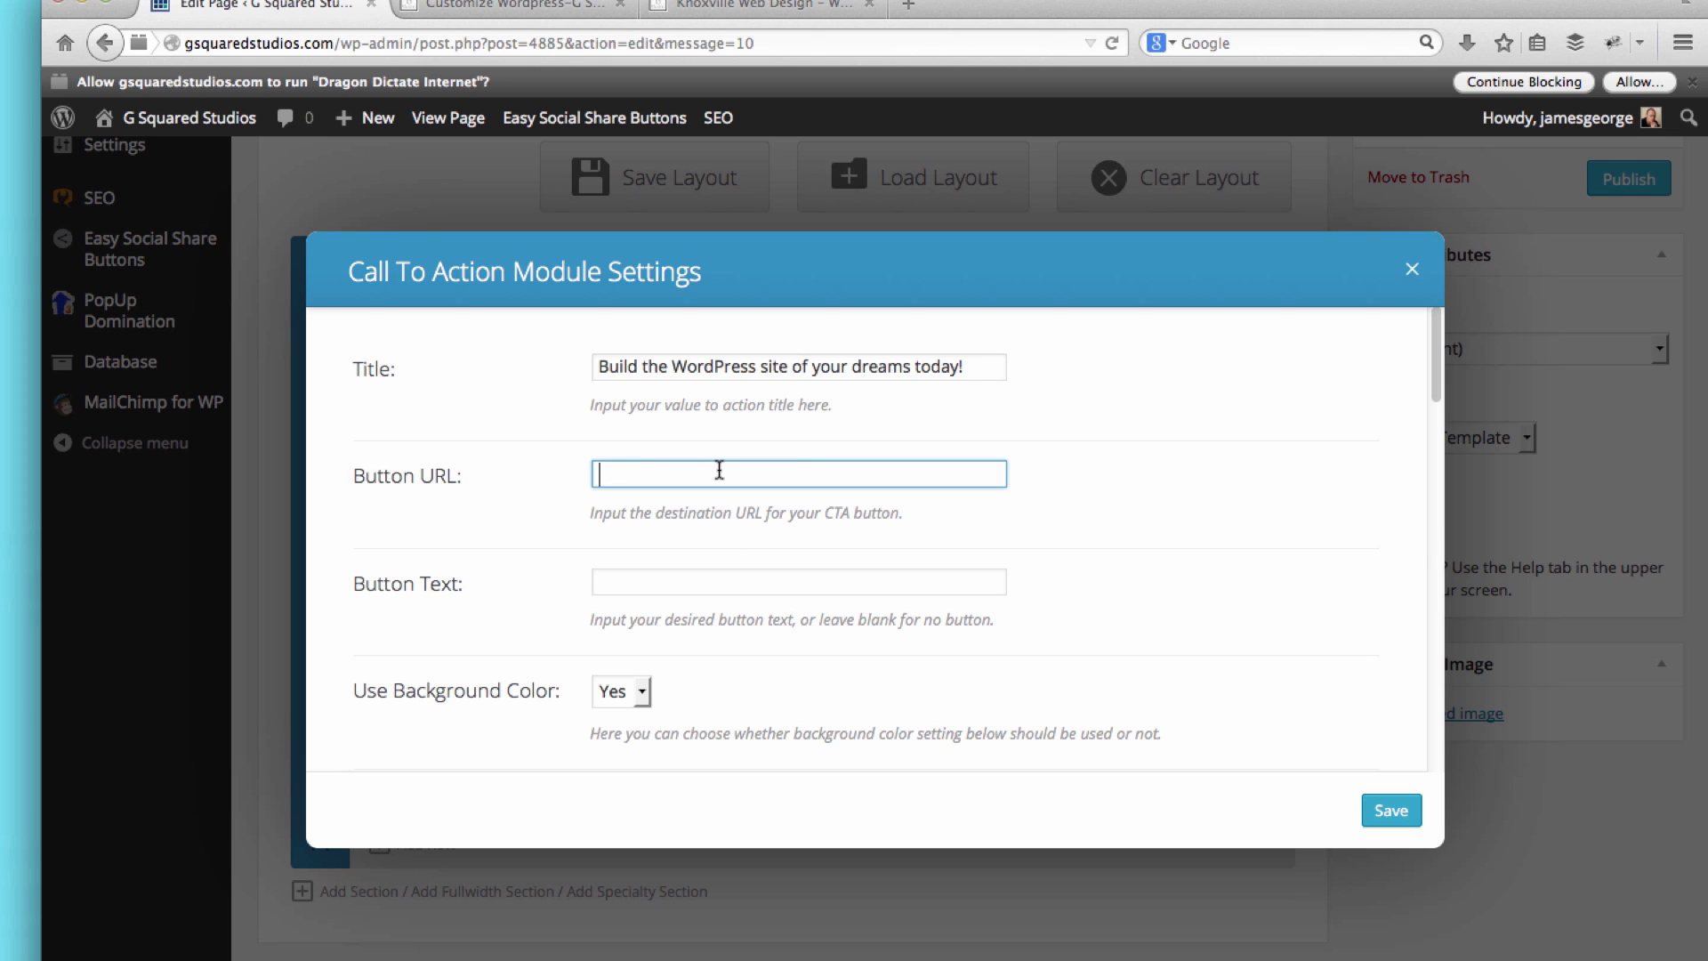
type("http://www.gsquaredstudios.com/contact")
Step: Set the button text to 'Let's Get Started!' and save the call-to-action
left_click(637, 584)
type("G")
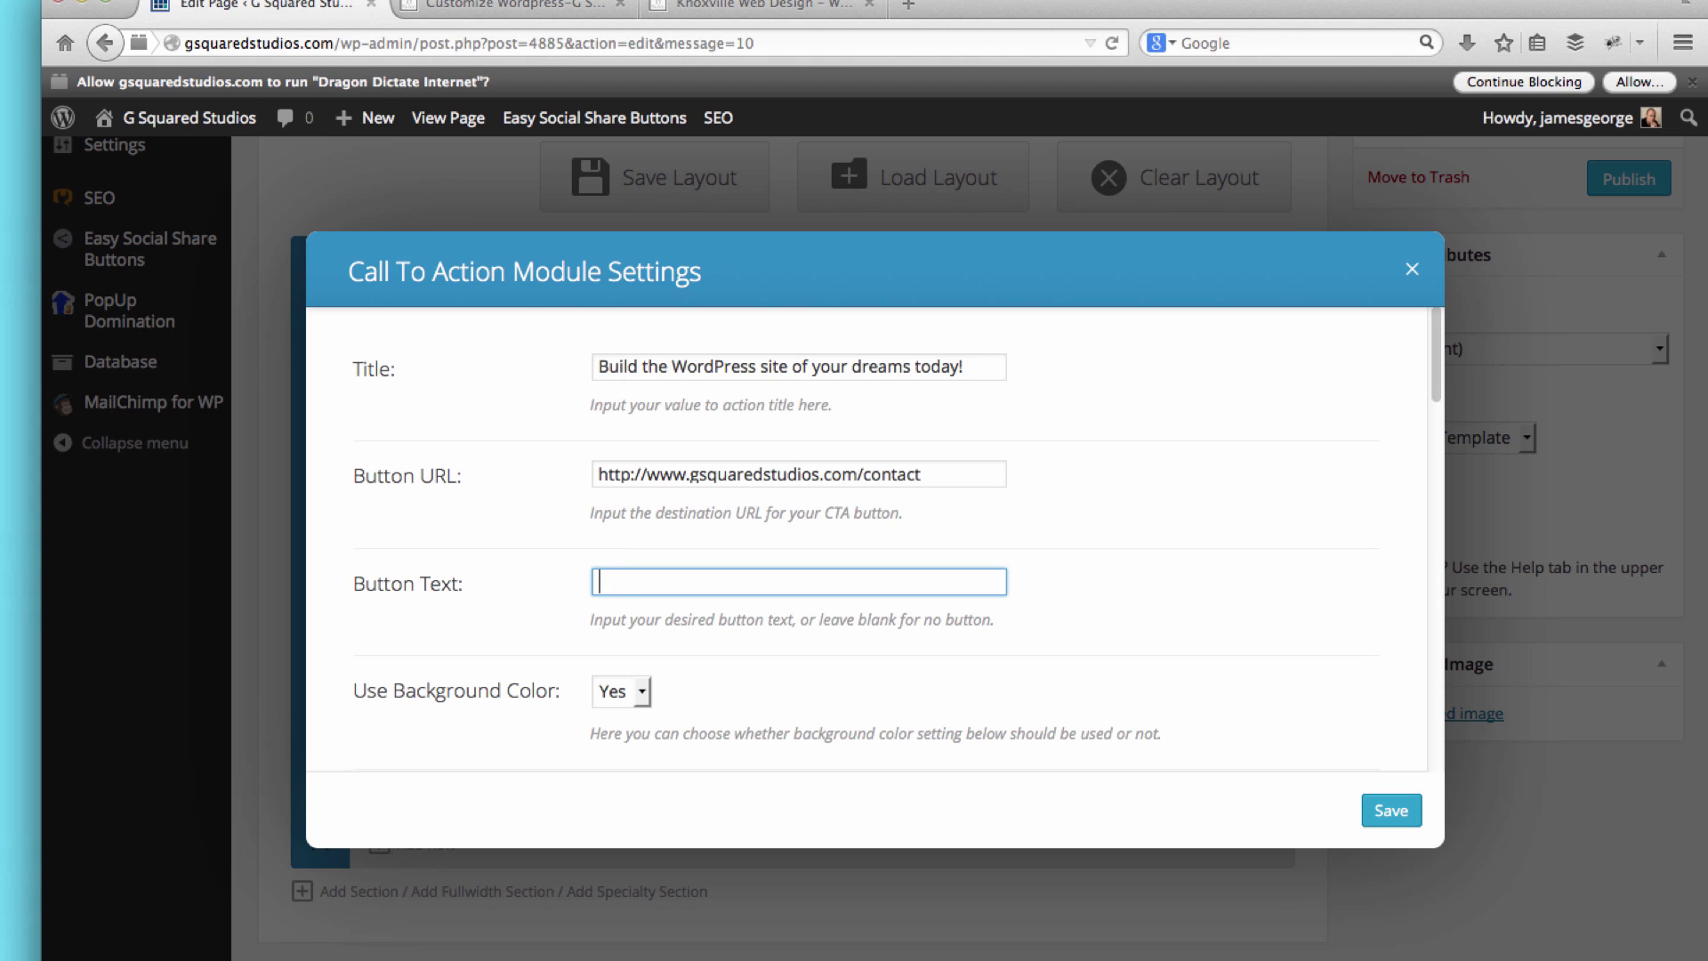
type("et's Get Started!")
scroll(796, 481, "down", 5)
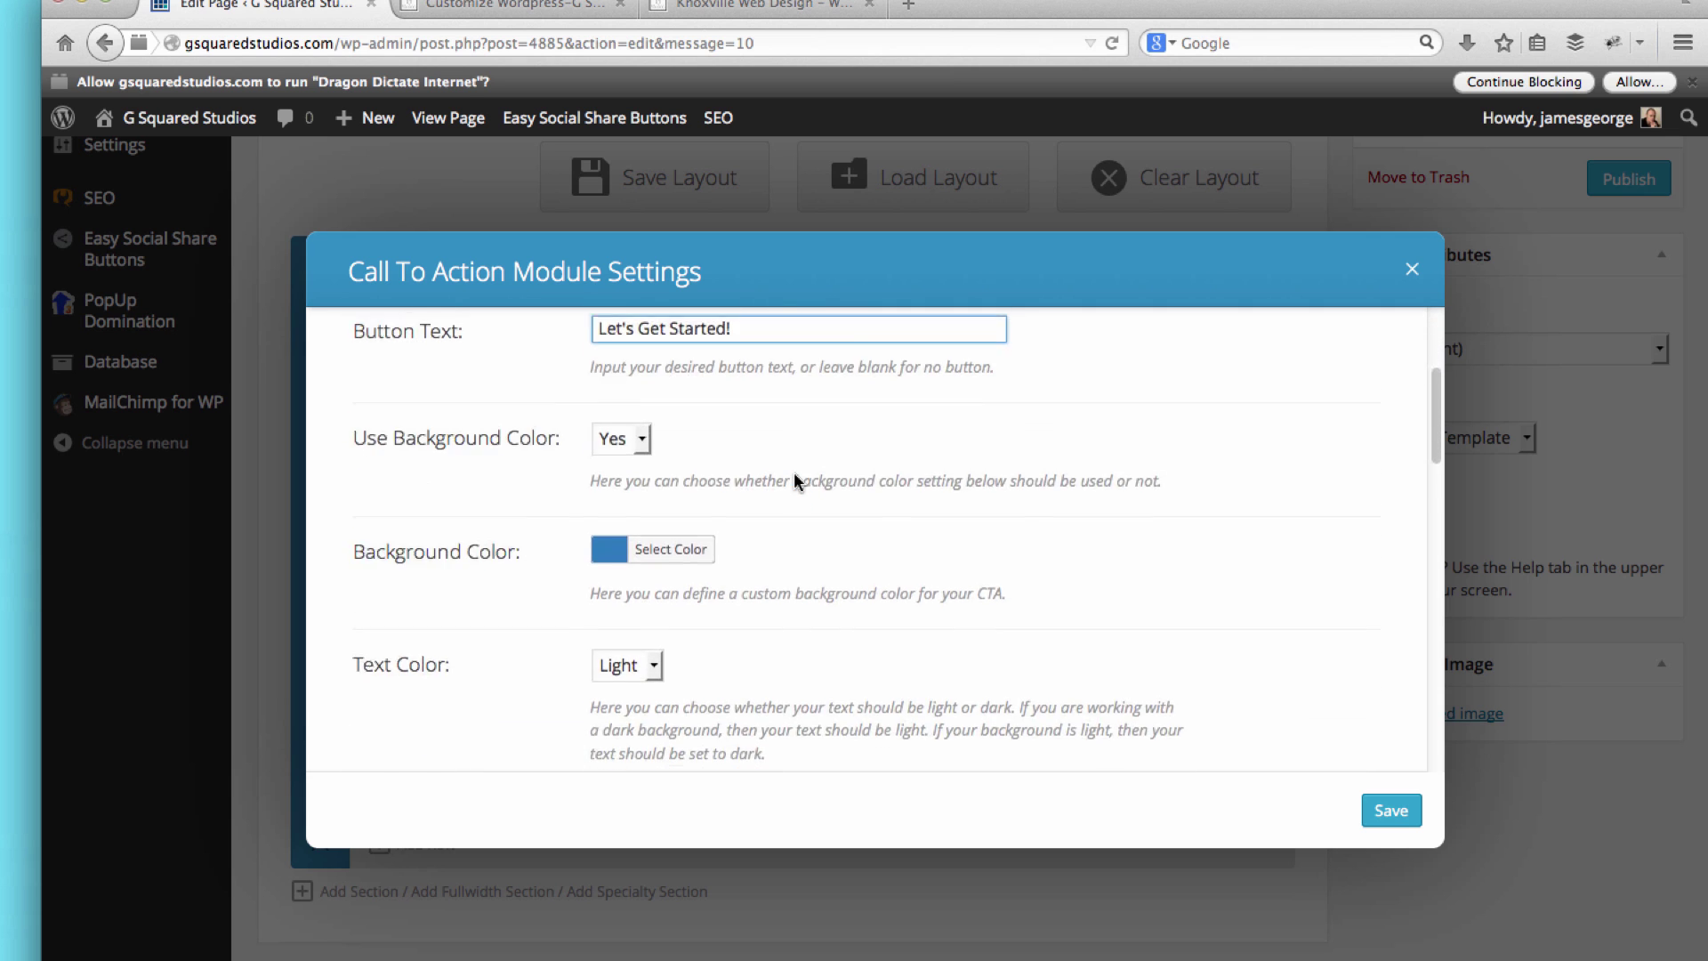
scroll(795, 481, "down", 6)
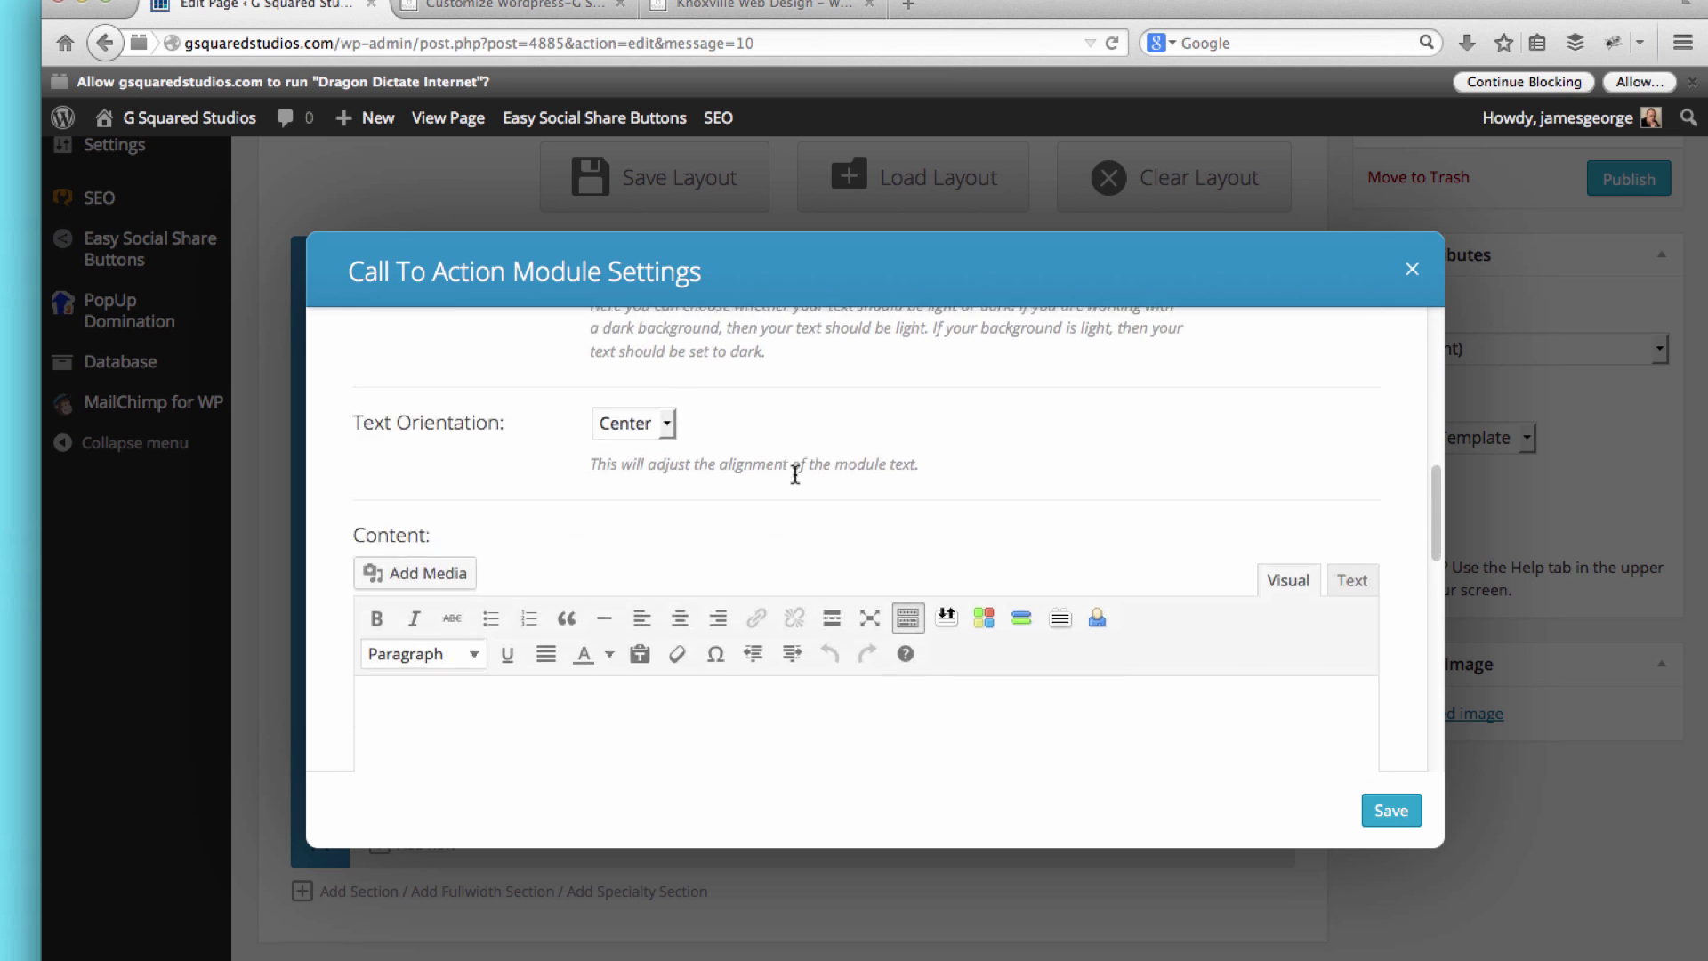
scroll(795, 477, "down", 5)
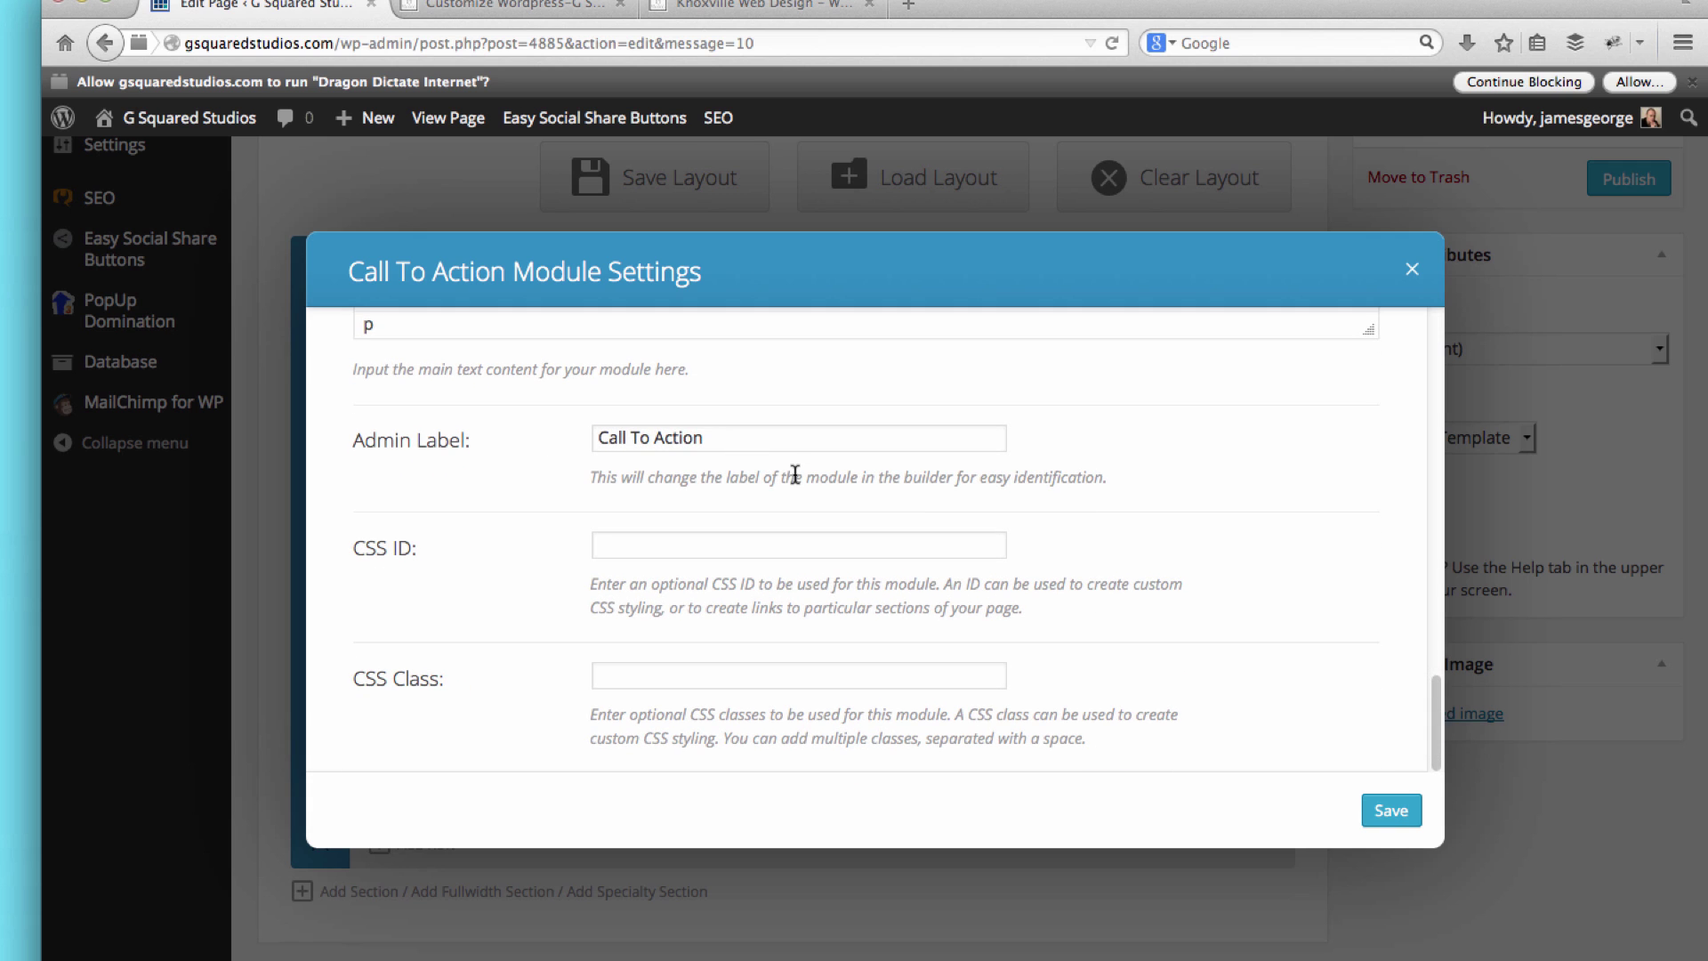
scroll(937, 579, "up", 15)
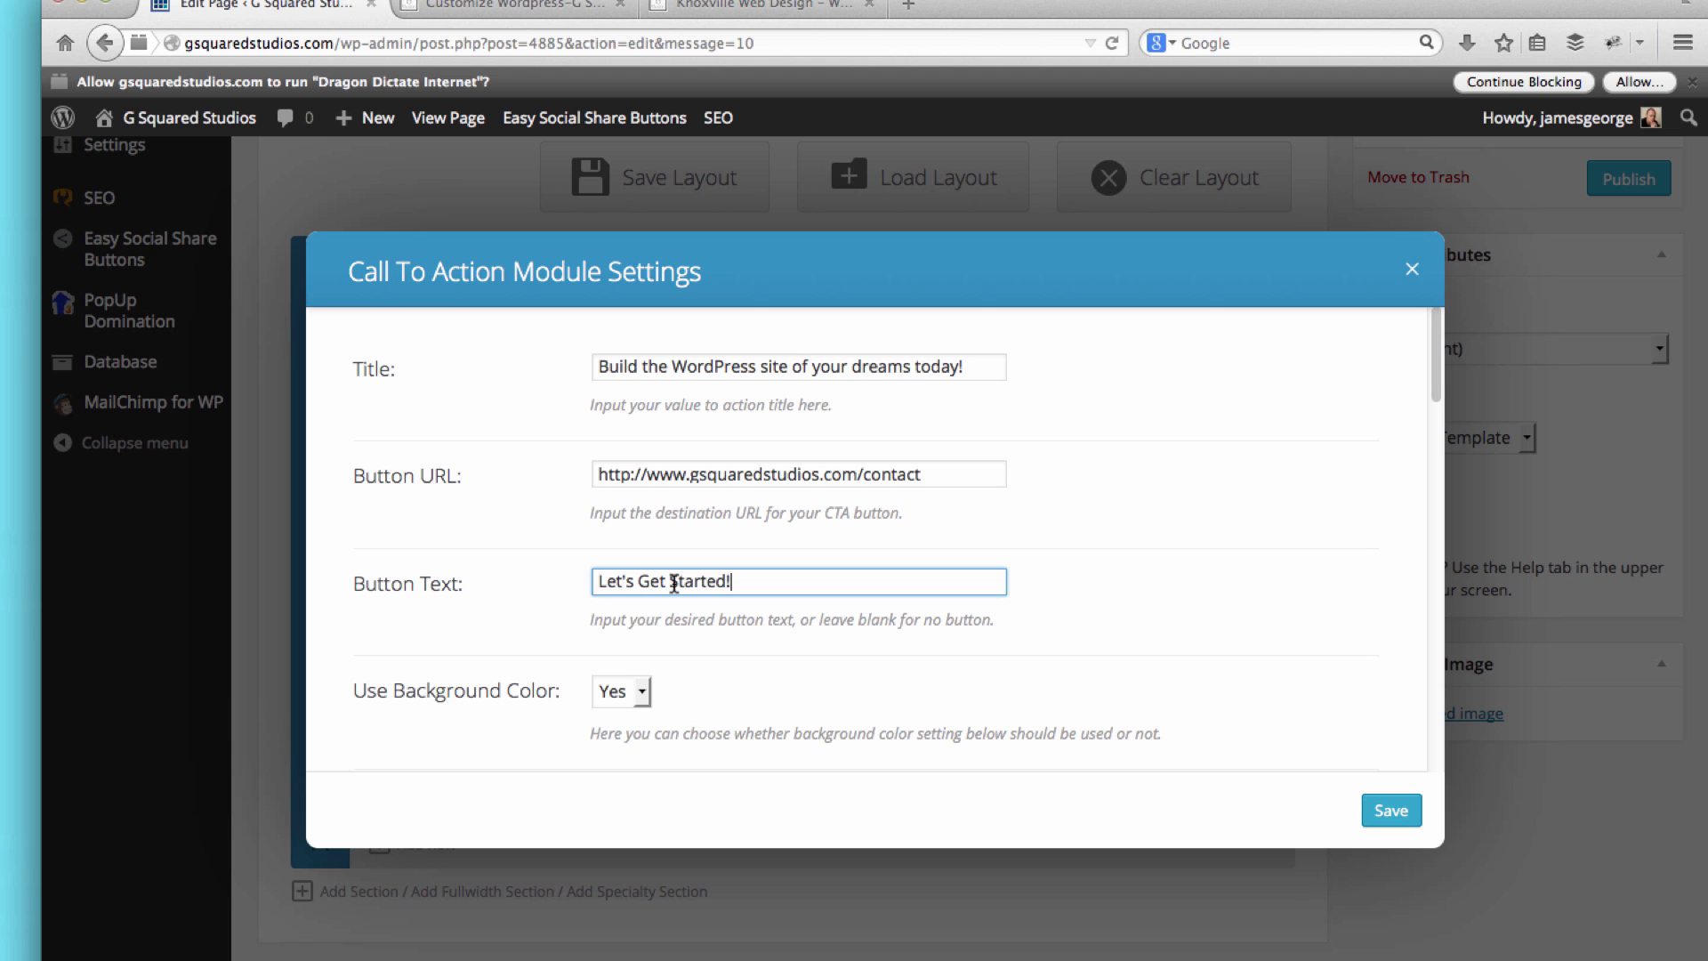
scroll(1145, 569, "down", 5)
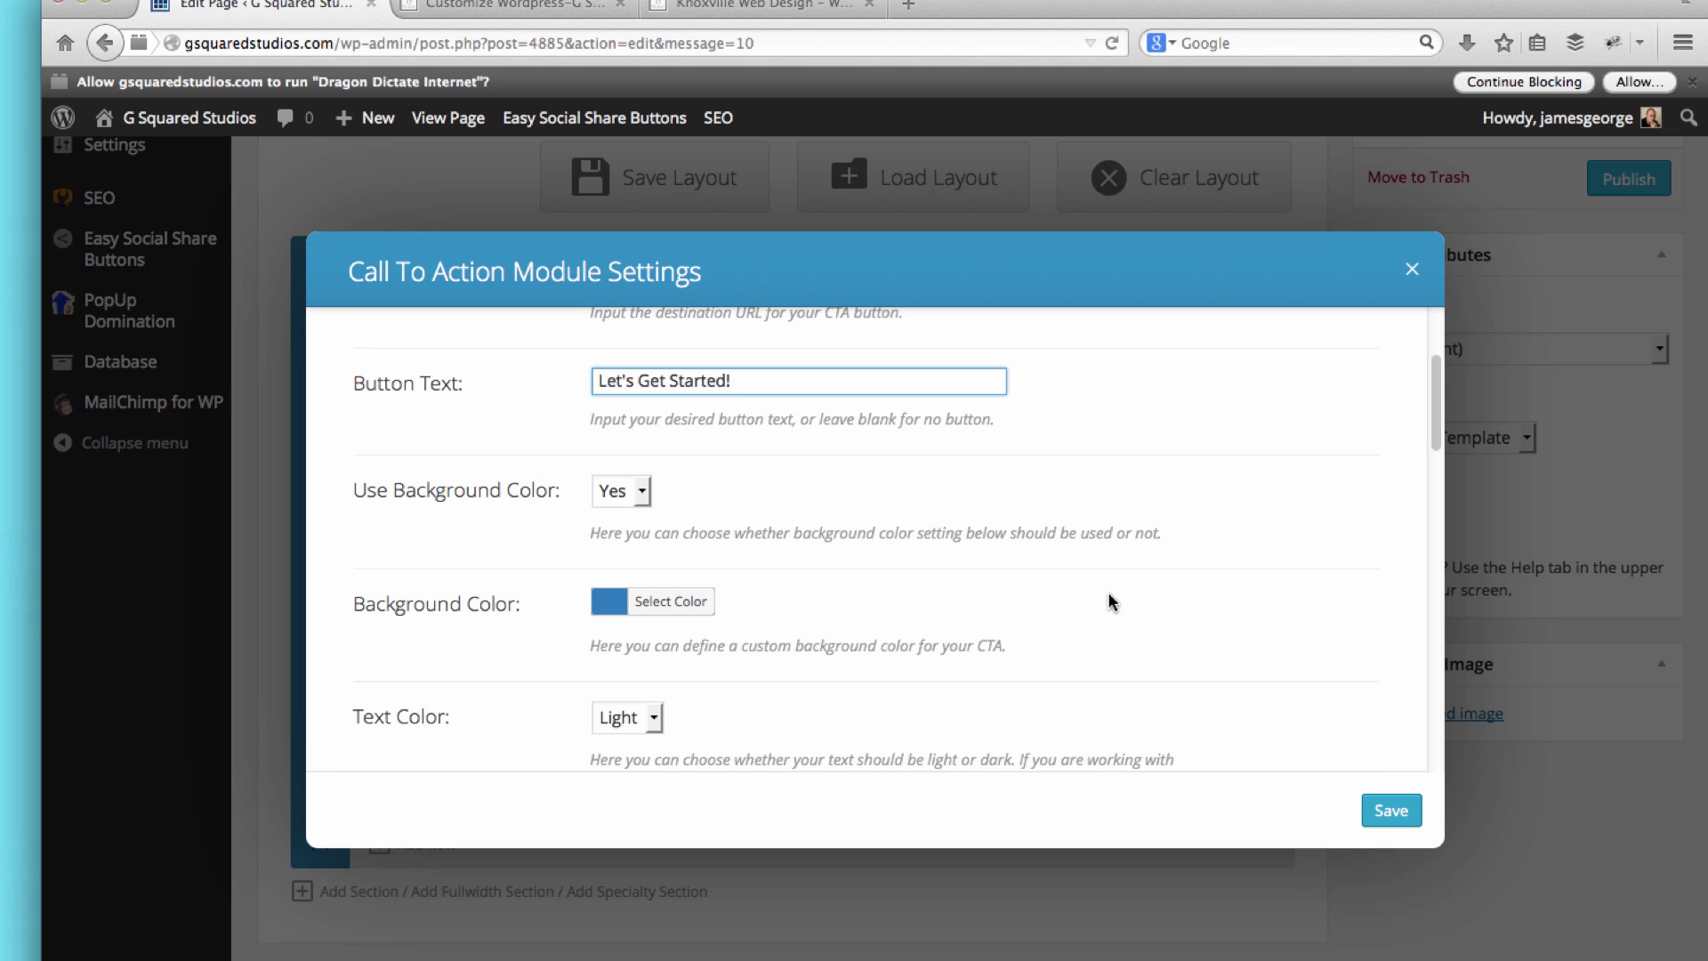
scroll(1000, 428, "up", 5)
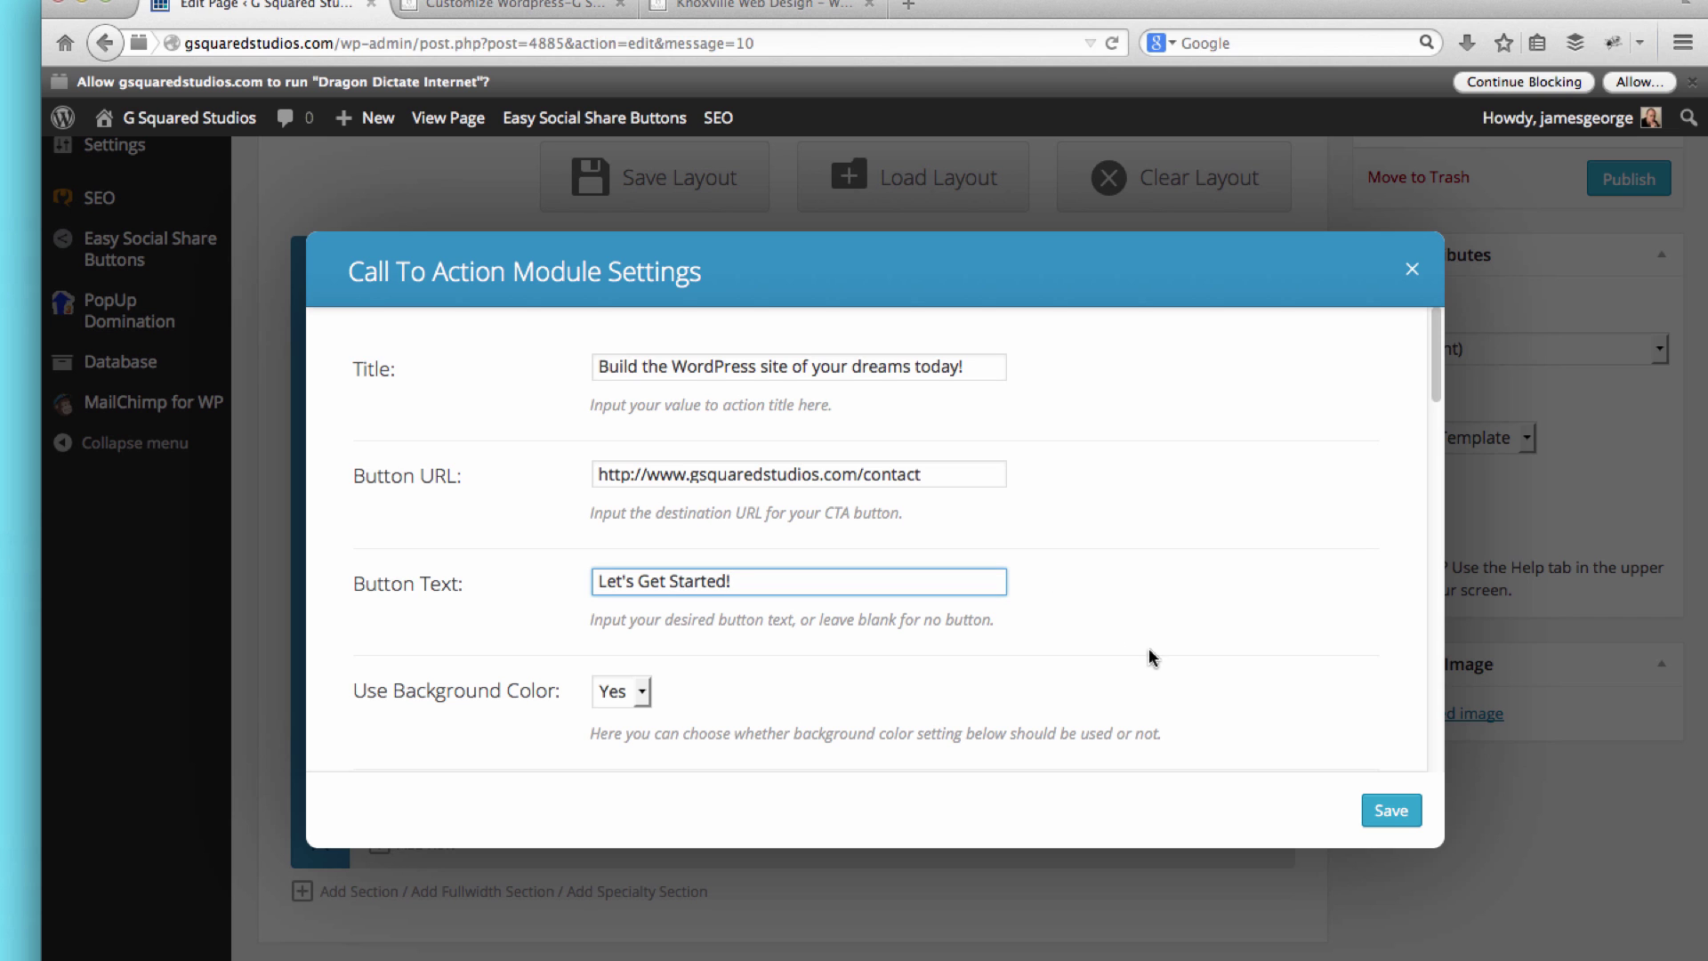
scroll(1086, 532, "down", 5)
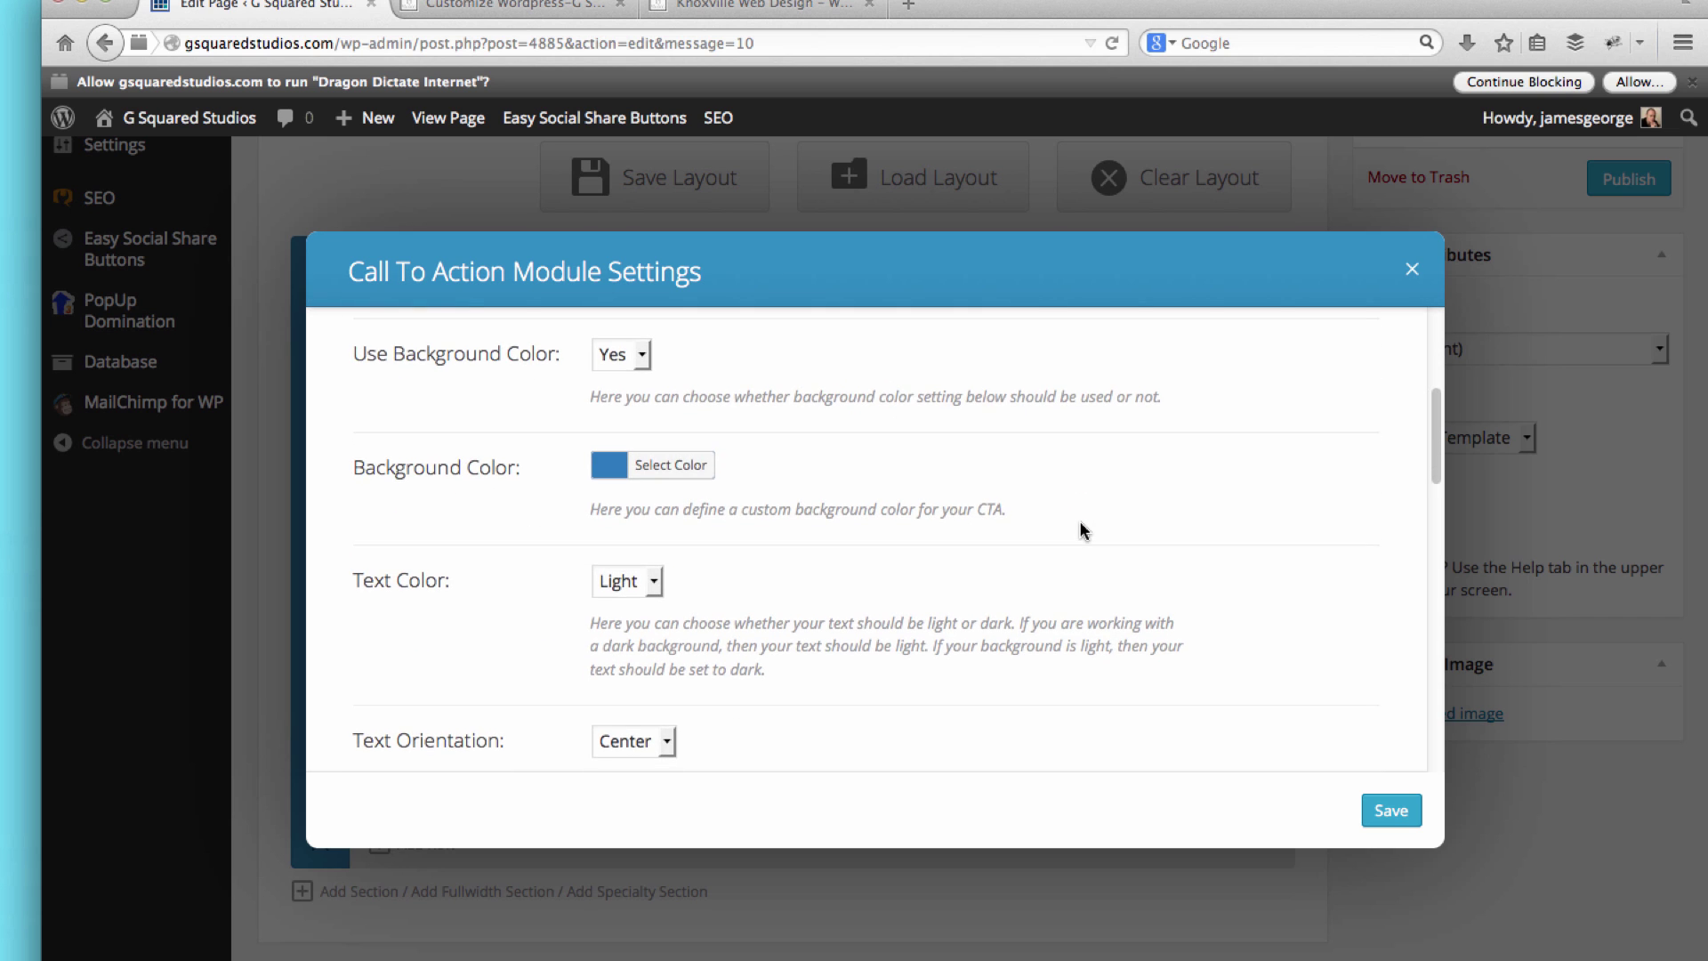
scroll(881, 612, "down", 8)
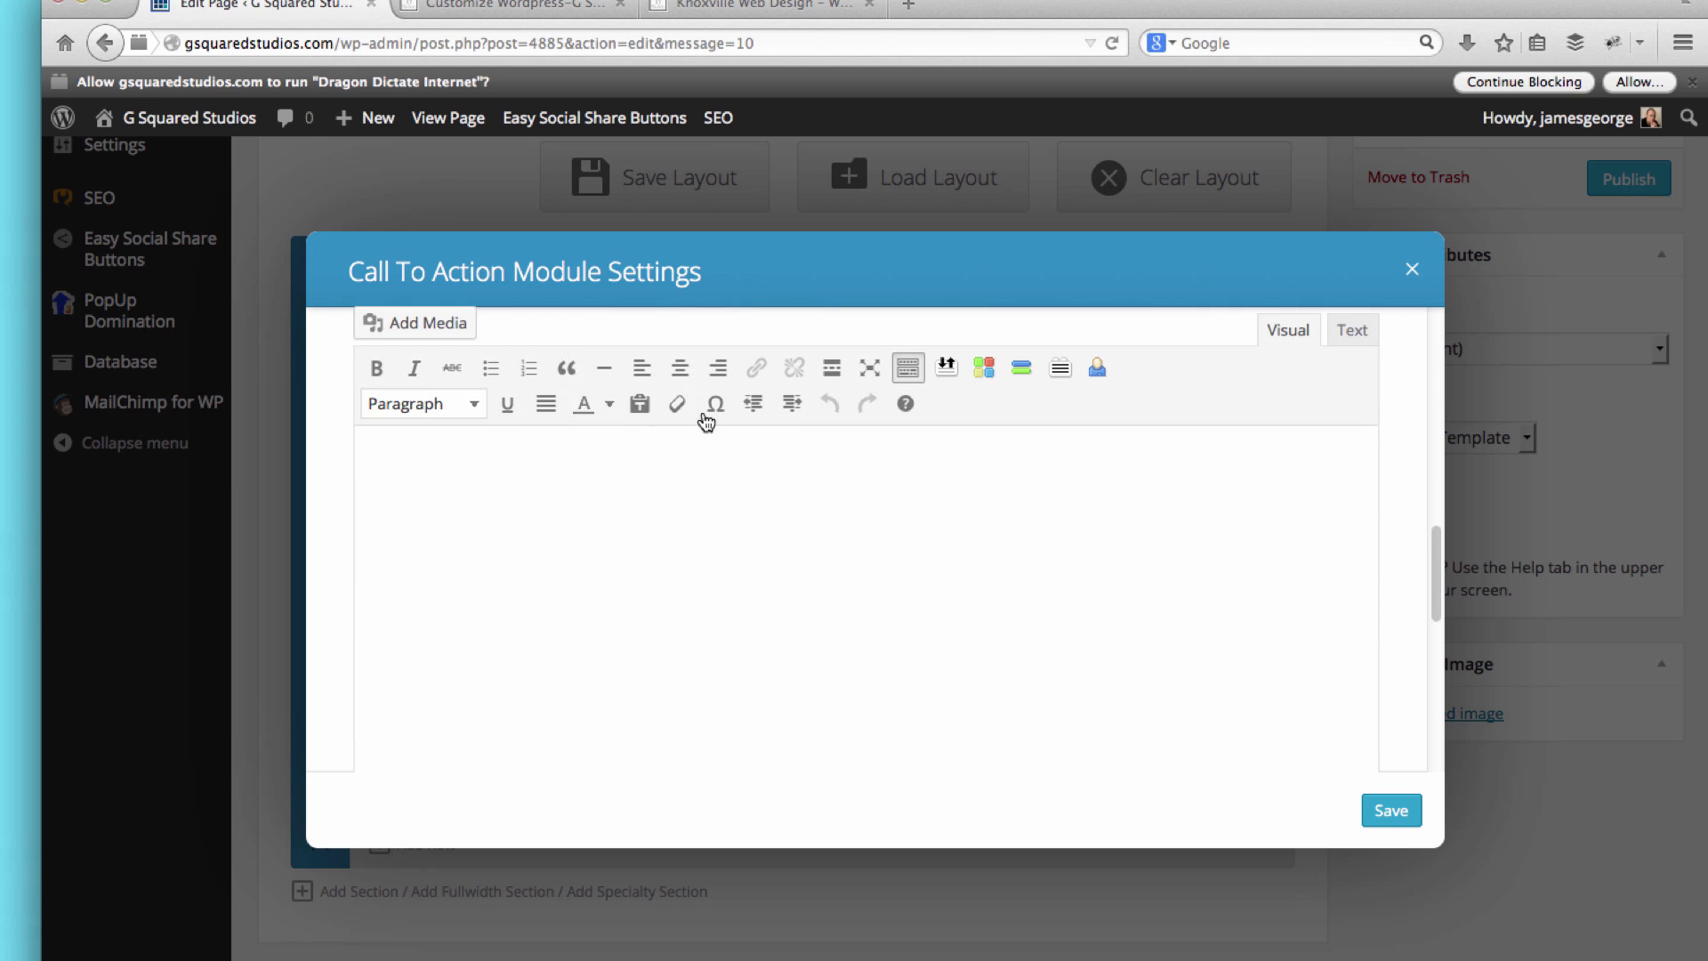
scroll(761, 716, "down", 8)
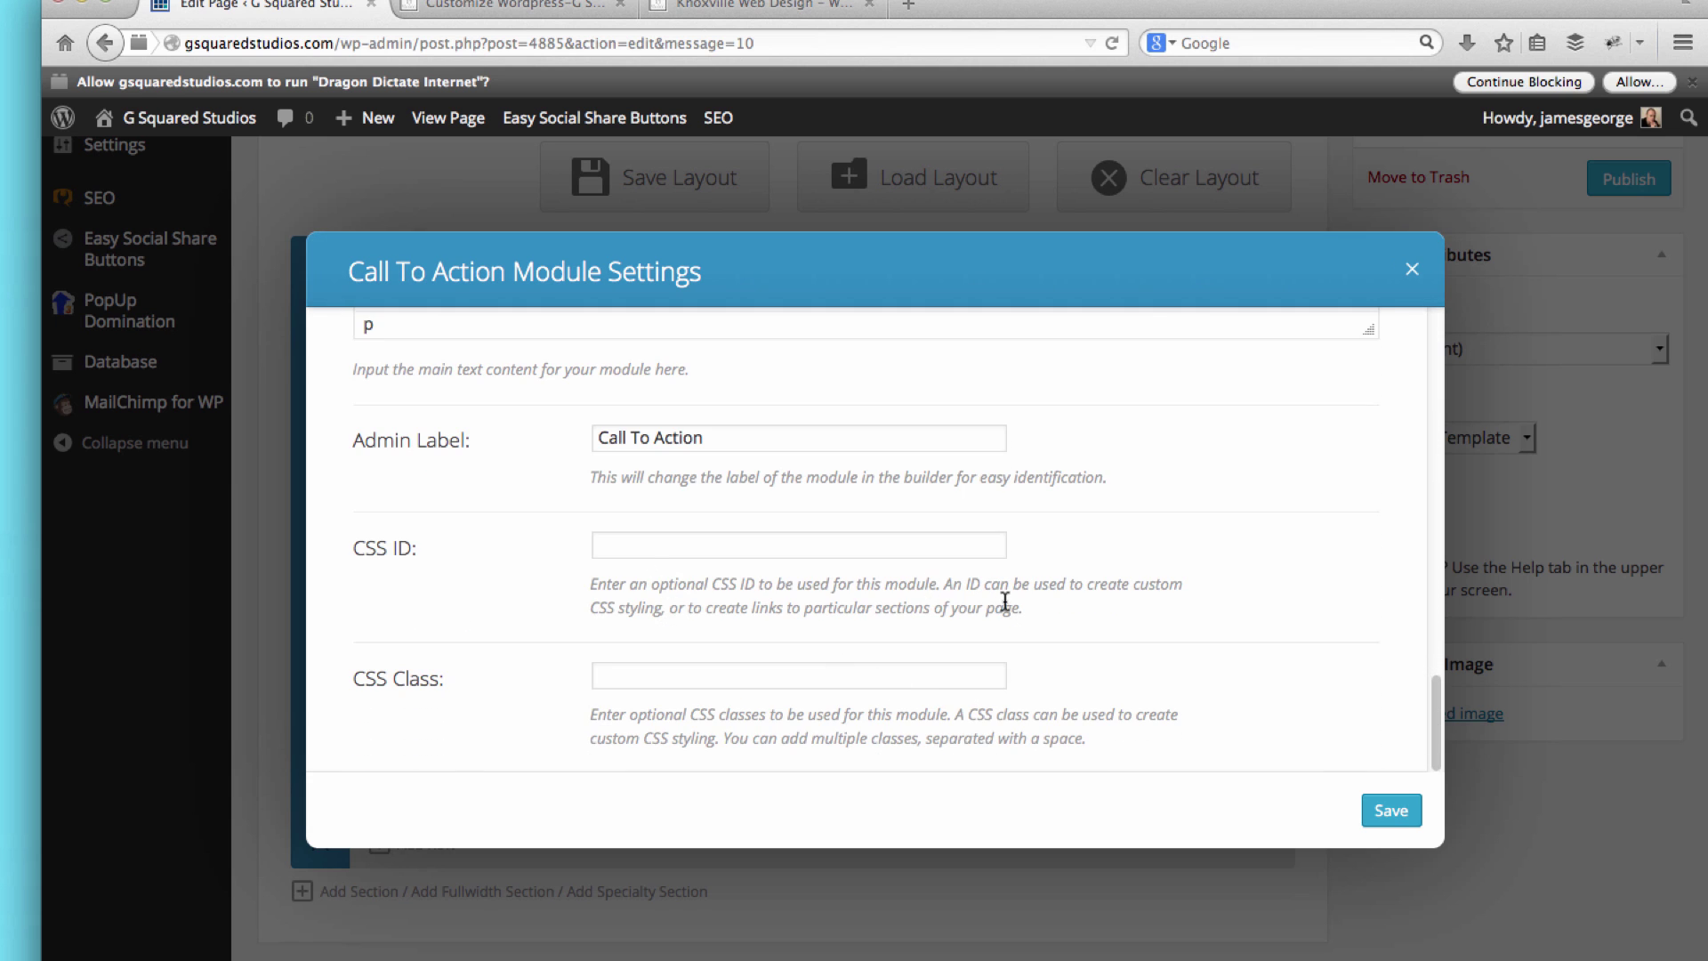
left_click(1415, 829)
scroll(1342, 408, "up", 5)
Step: Save the page draft and reload the preview tab to show the latest changes
left_click(1404, 261)
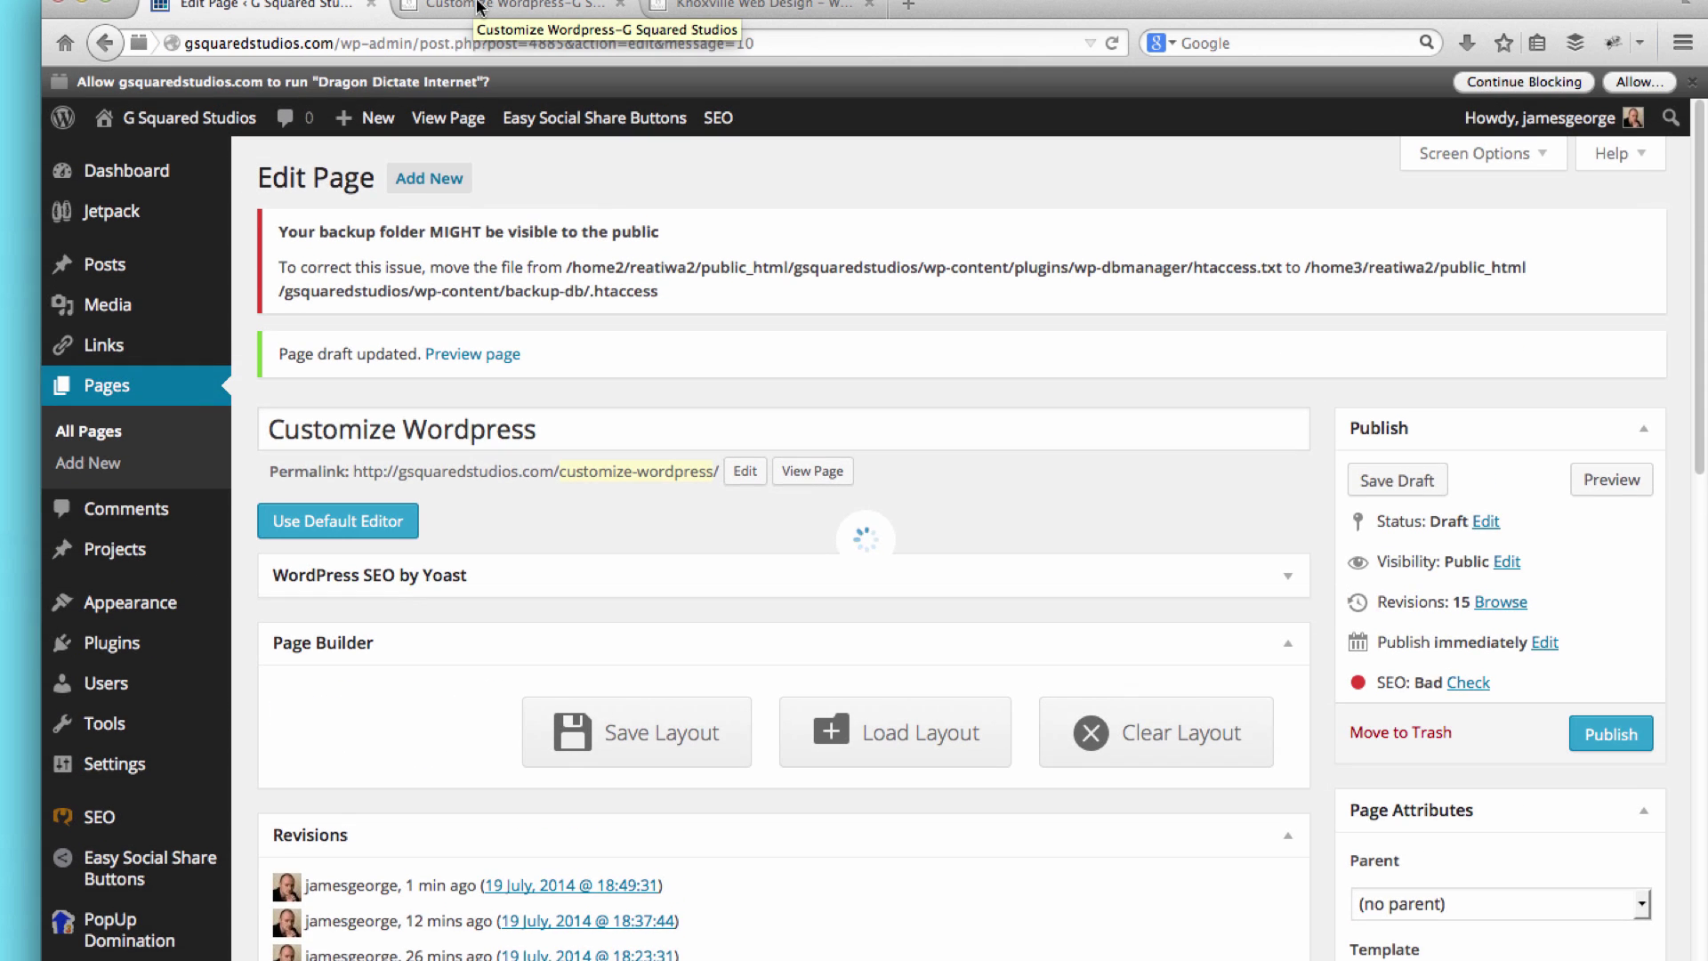
left_click(476, 6)
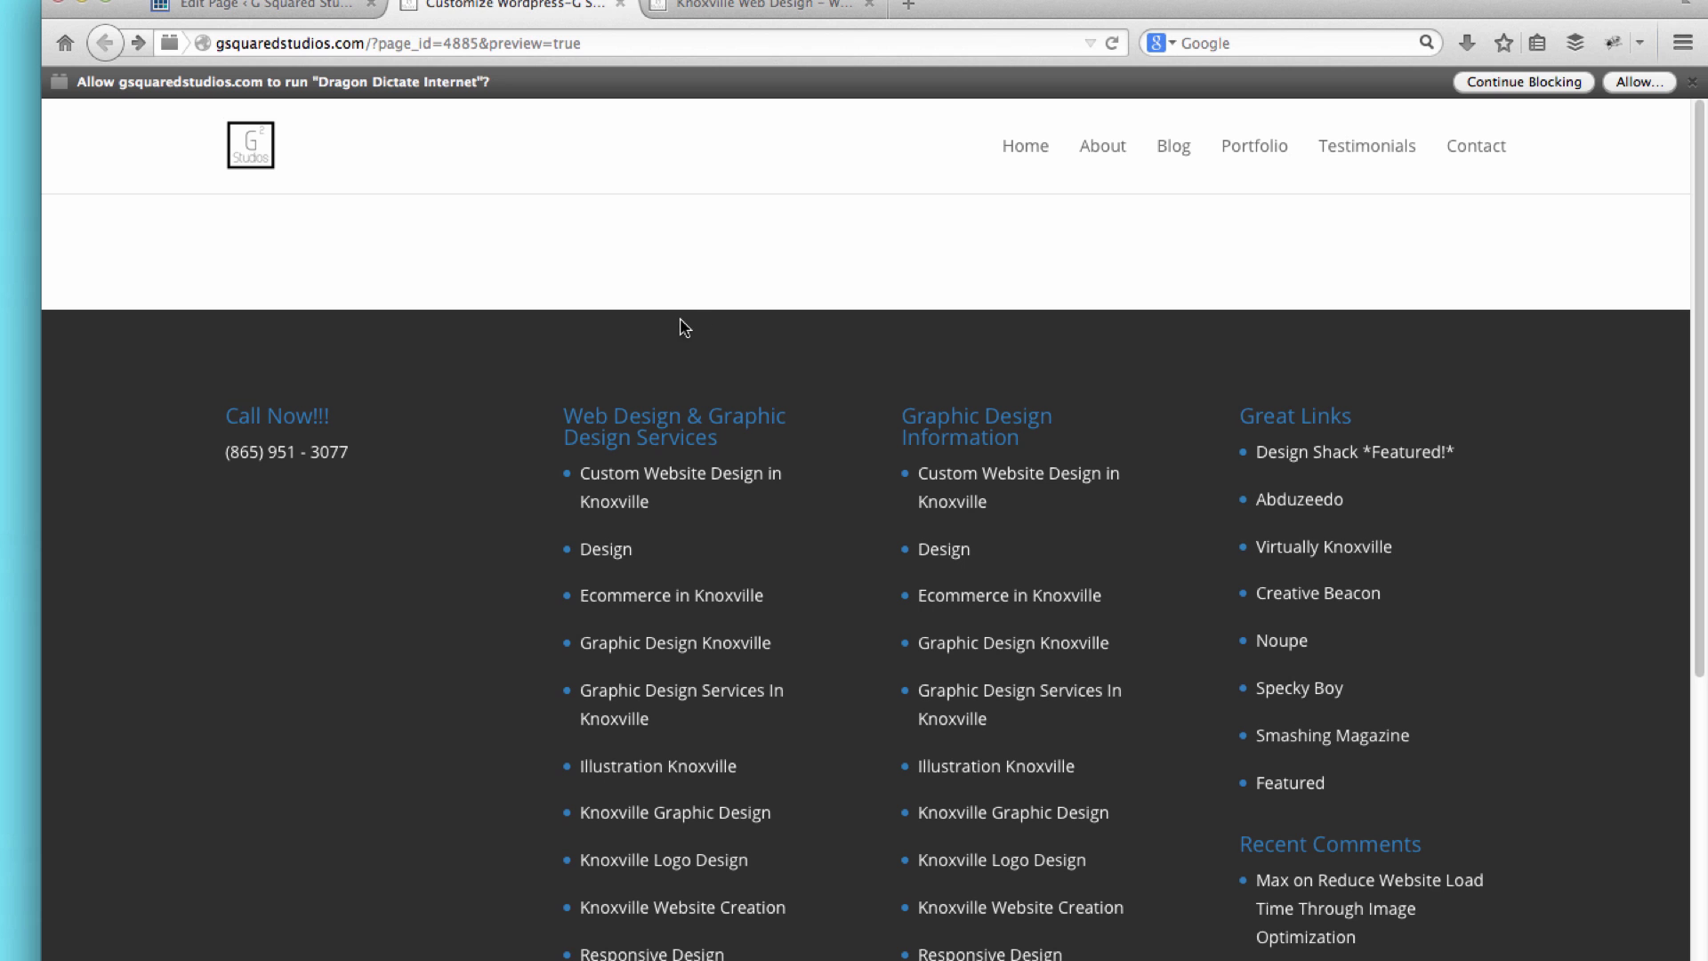
key("super+r")
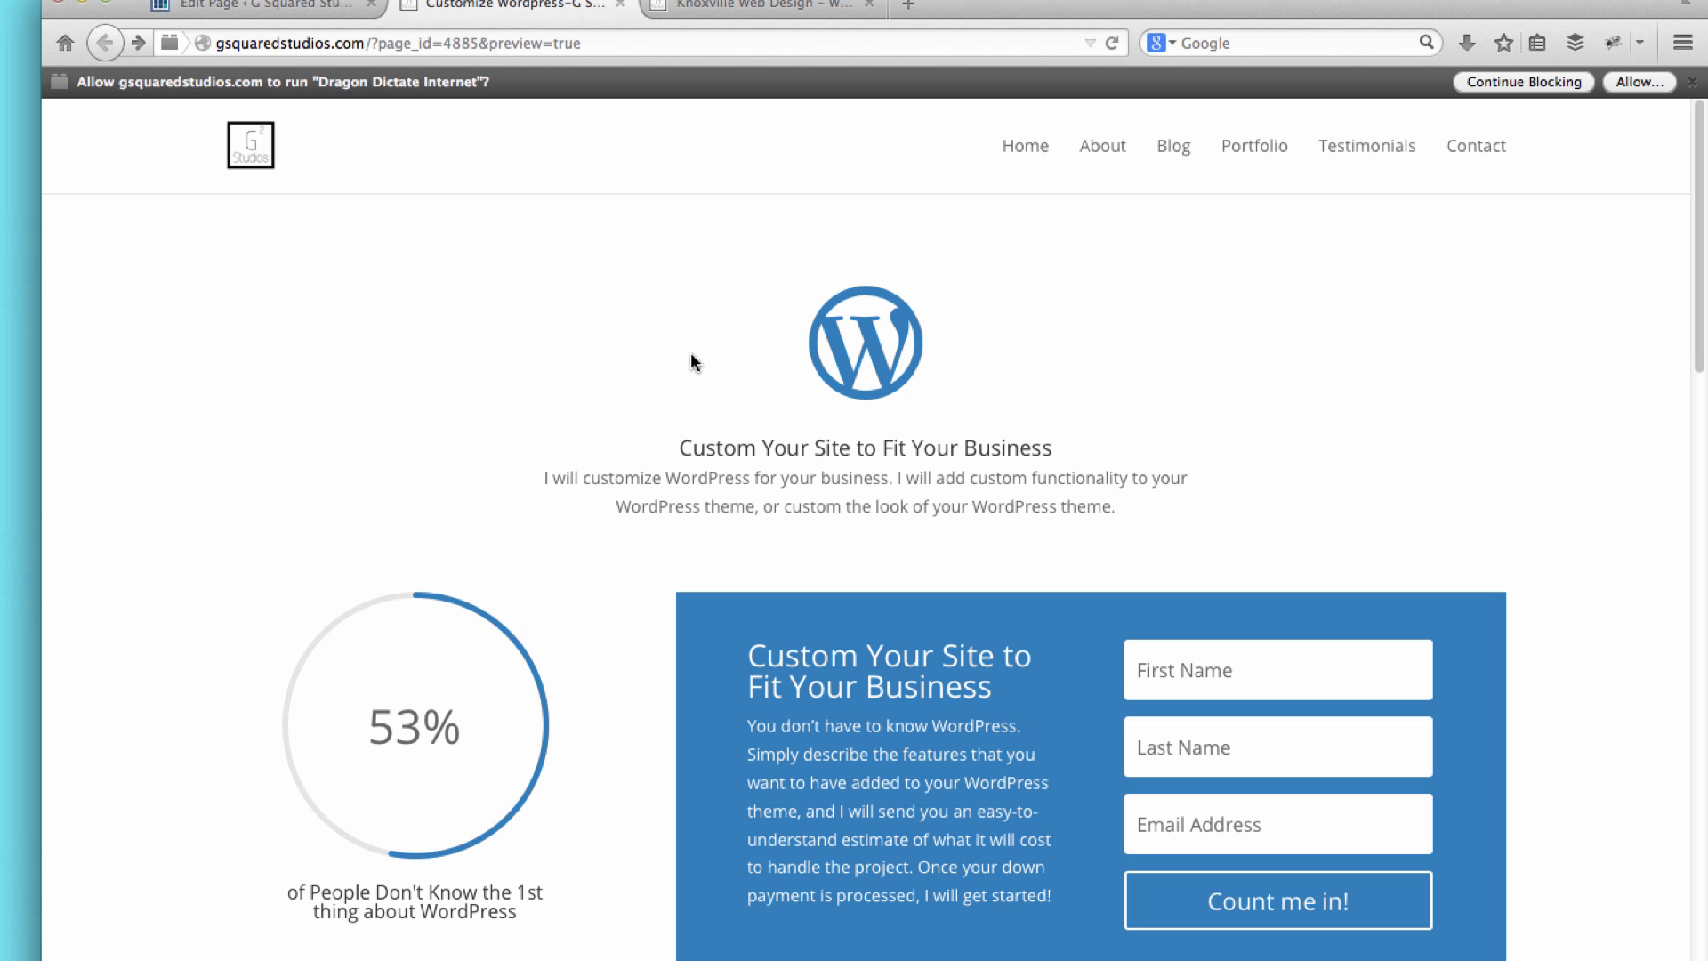
scroll(695, 354, "down", 1)
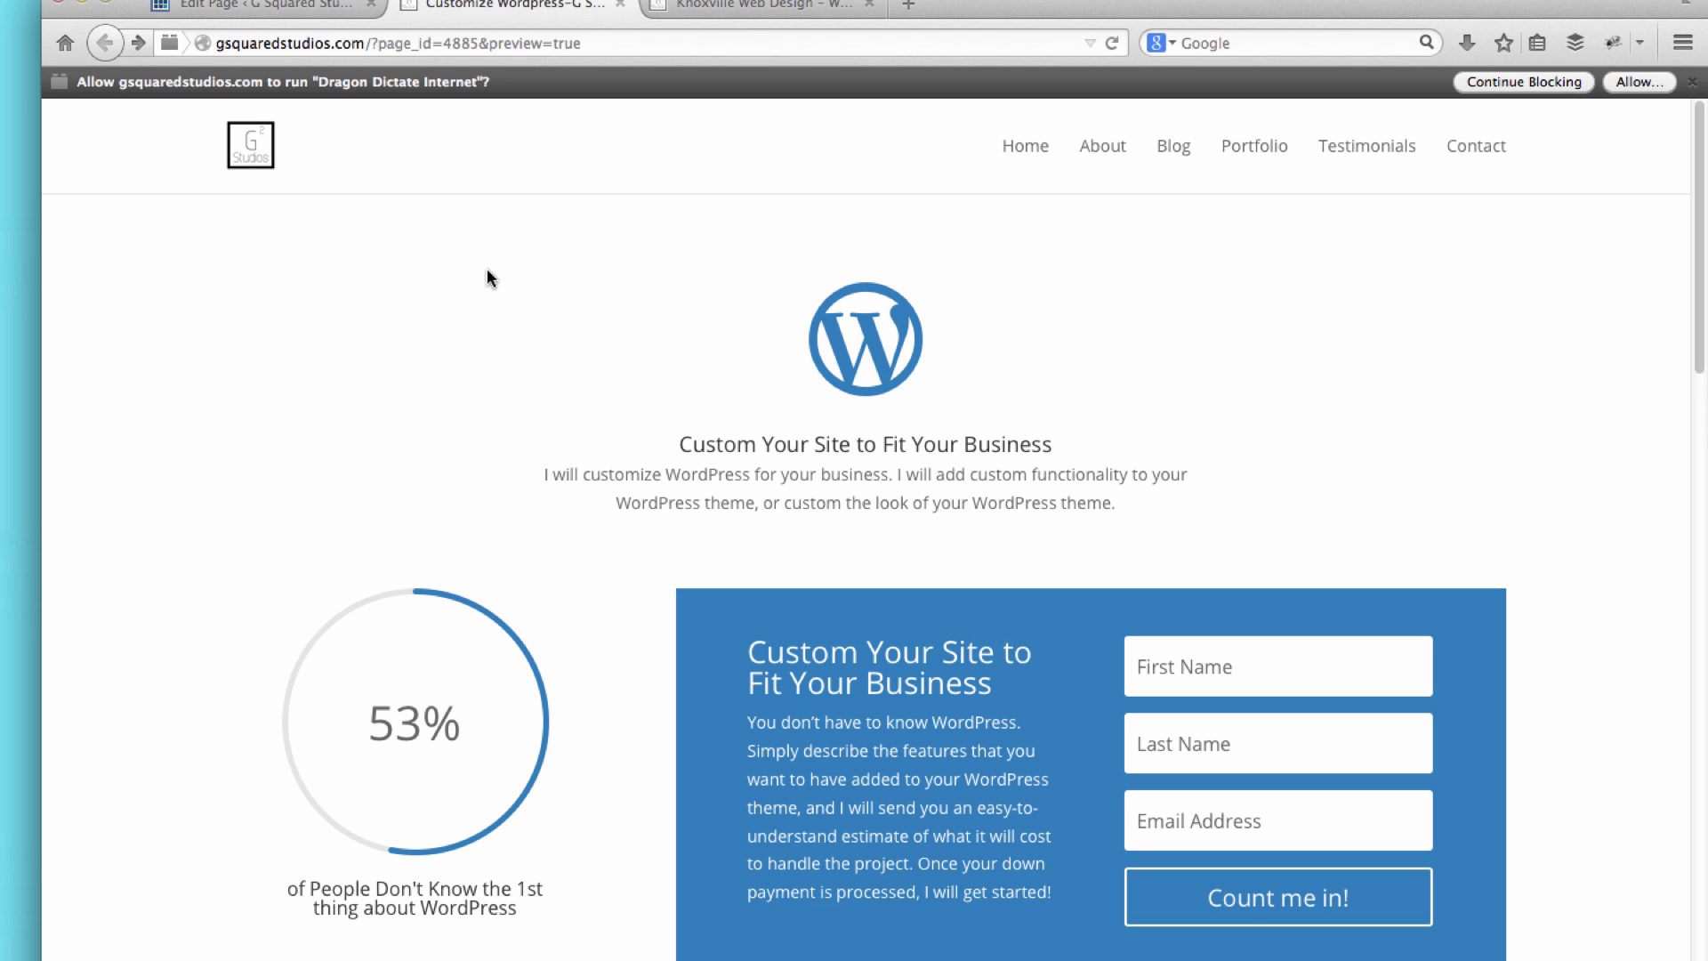
scroll(503, 267, "down", 10)
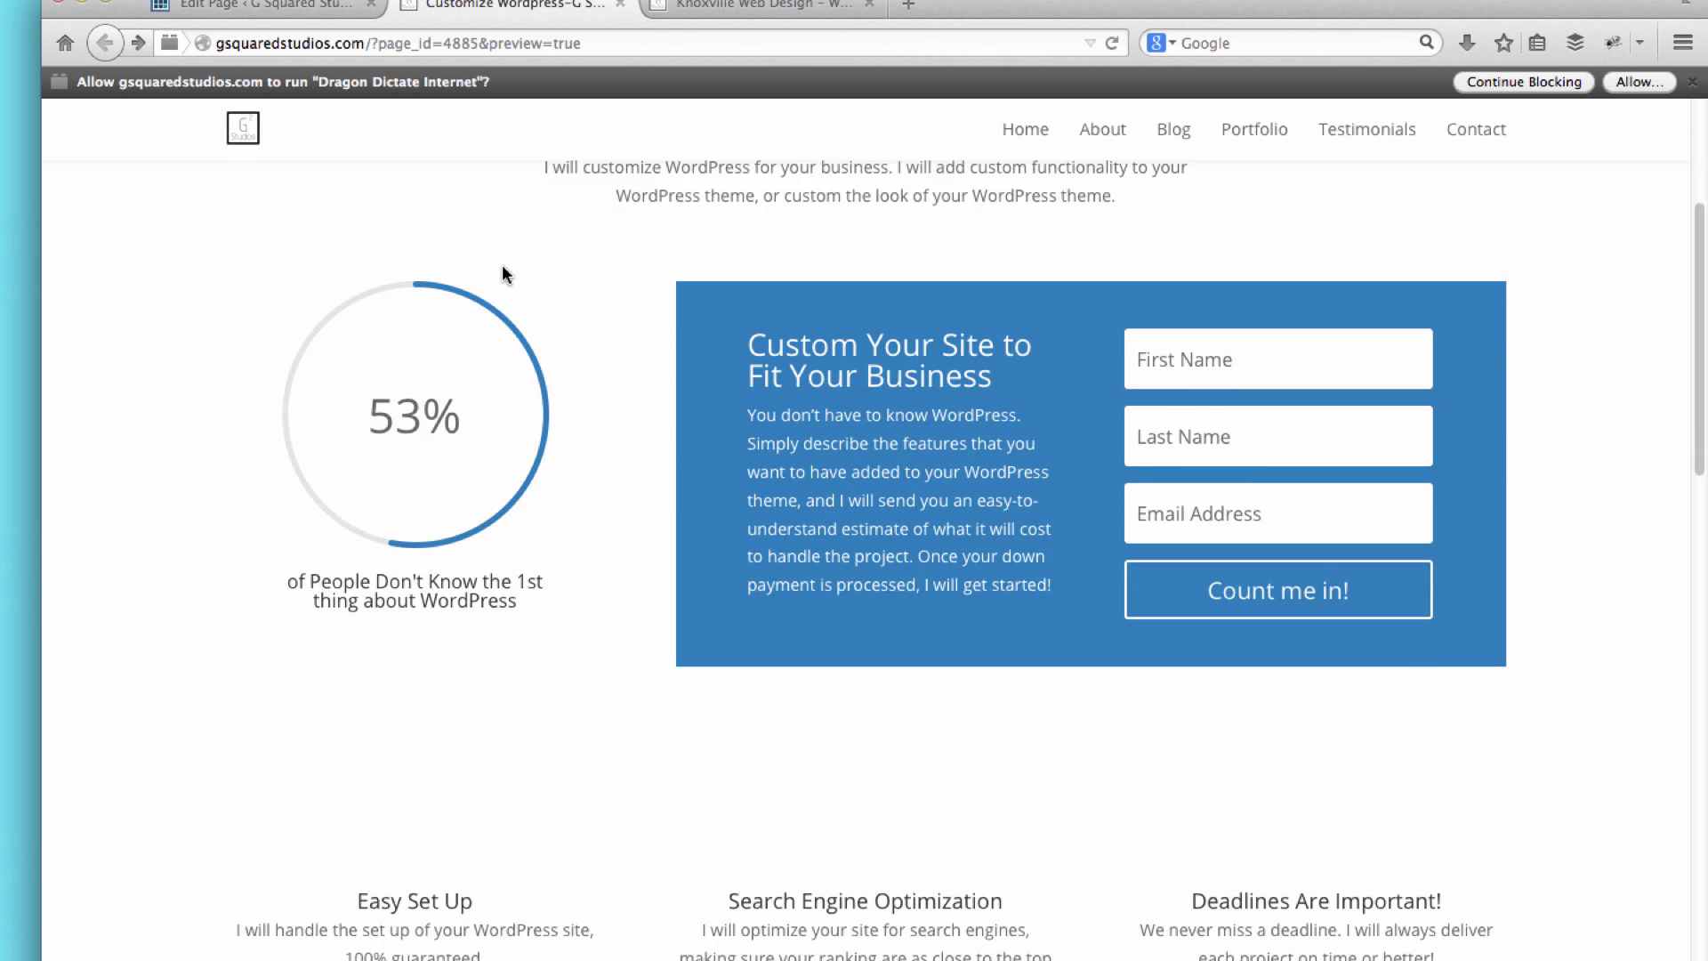
scroll(509, 266, "down", 8)
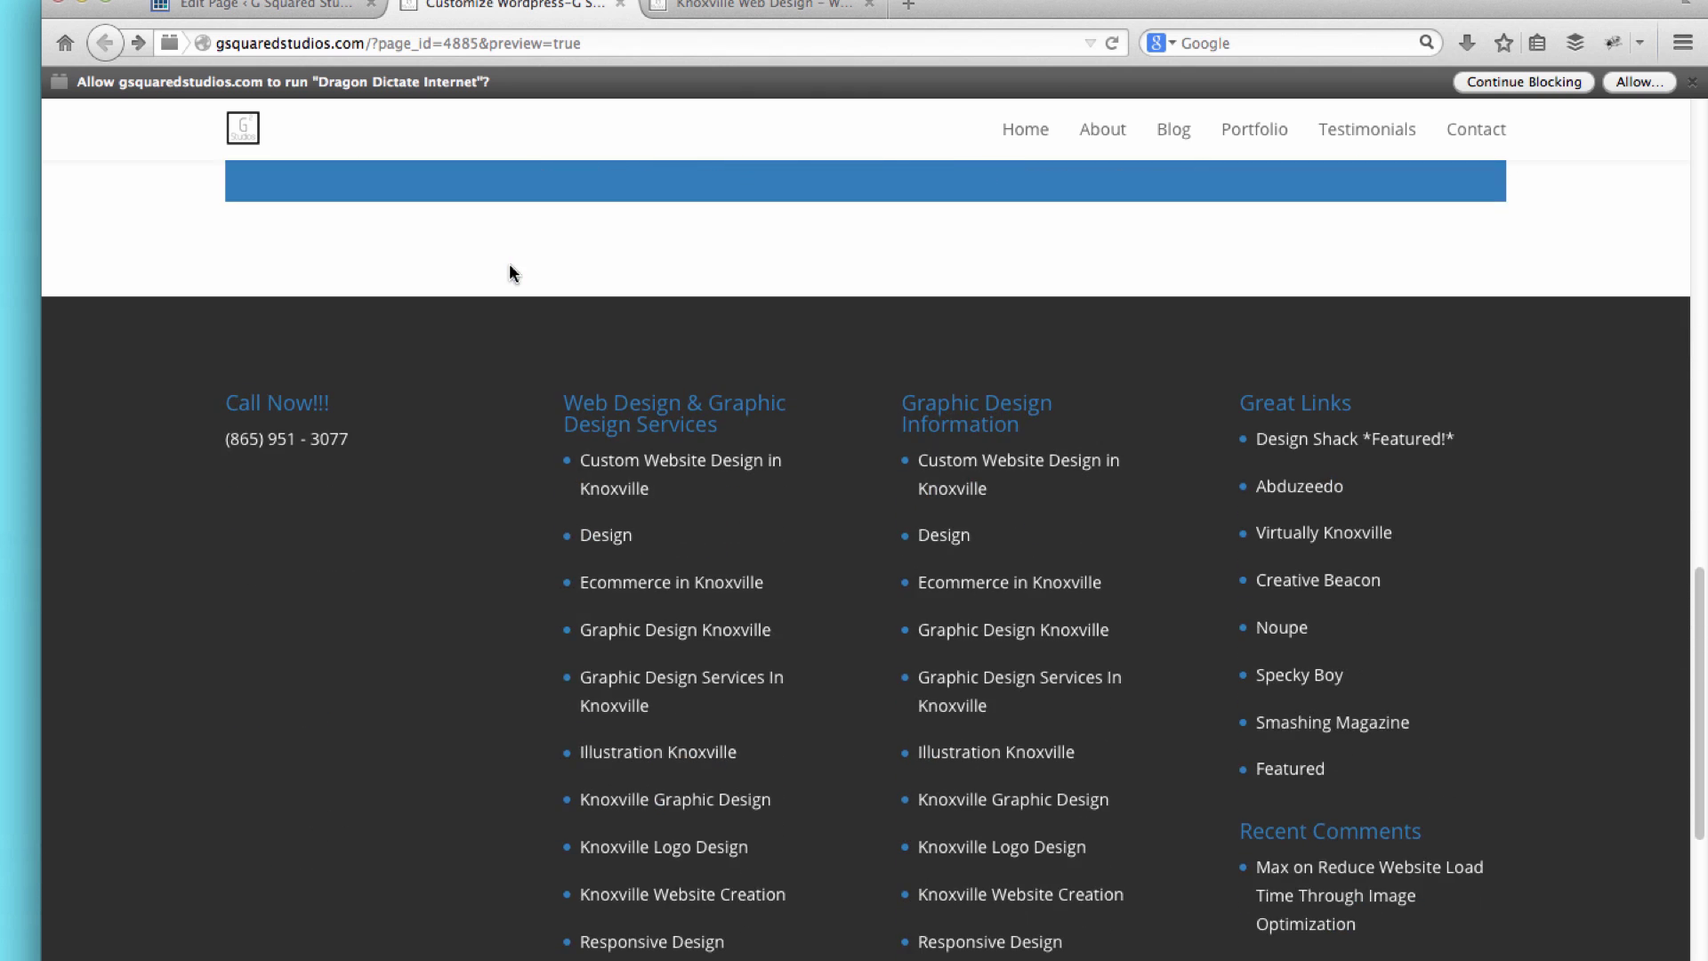
scroll(509, 265, "up", 10)
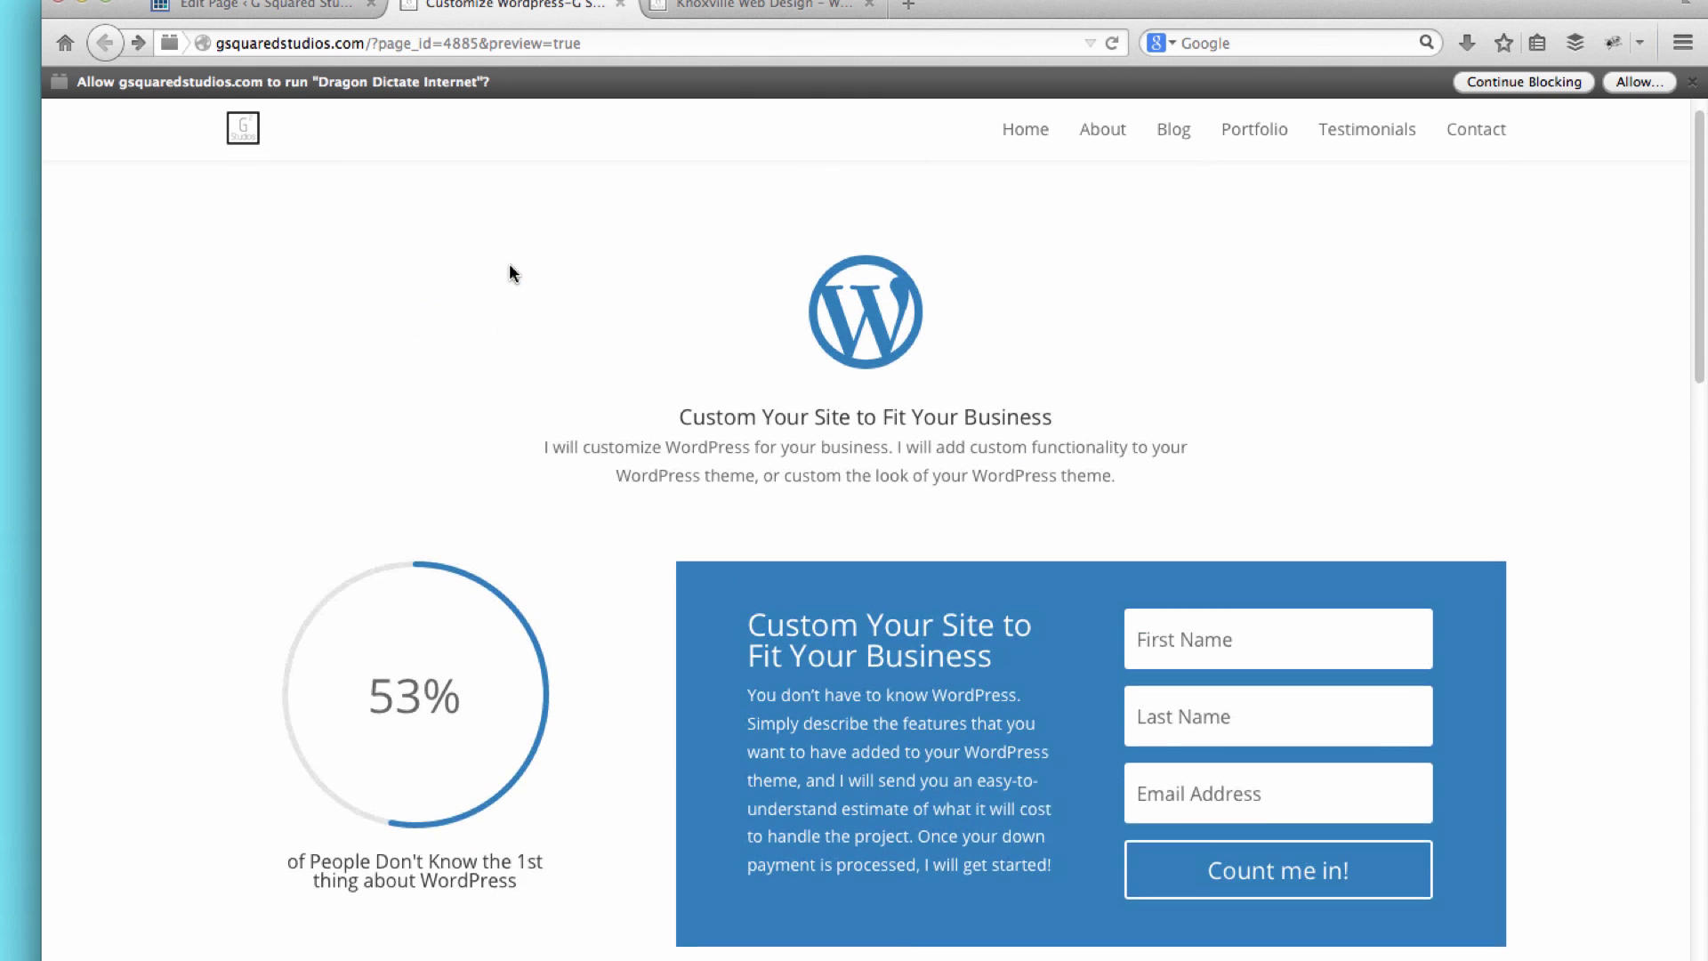
scroll(509, 263, "down", 12)
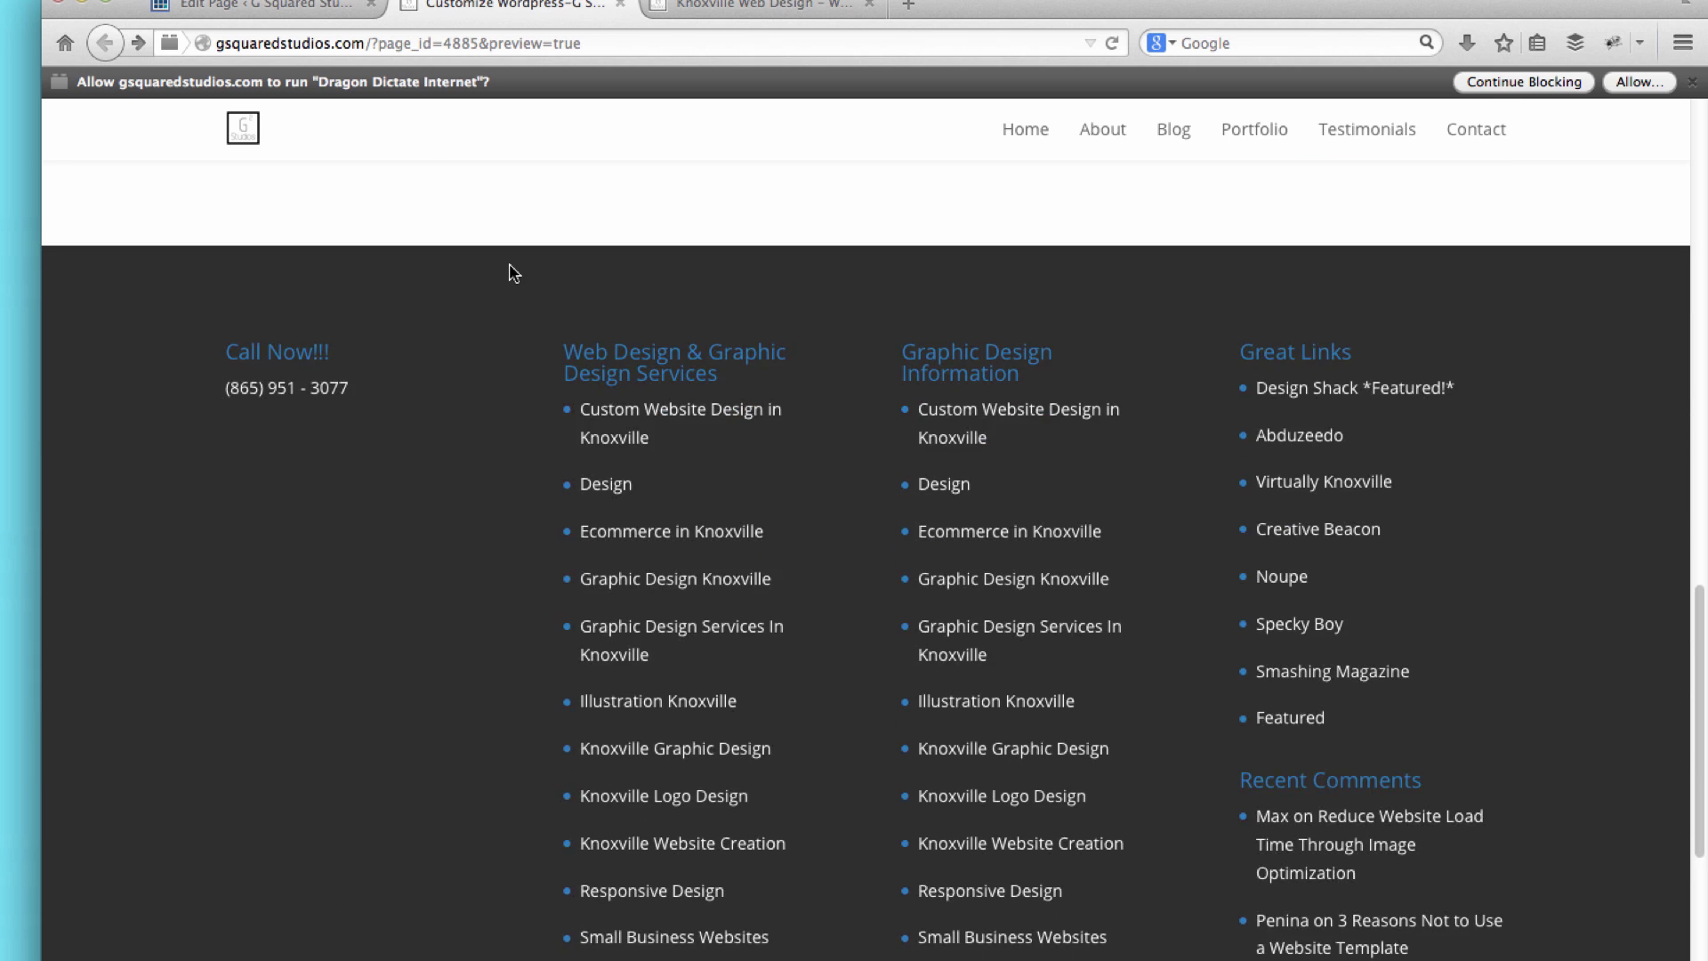
scroll(509, 264, "up", 10)
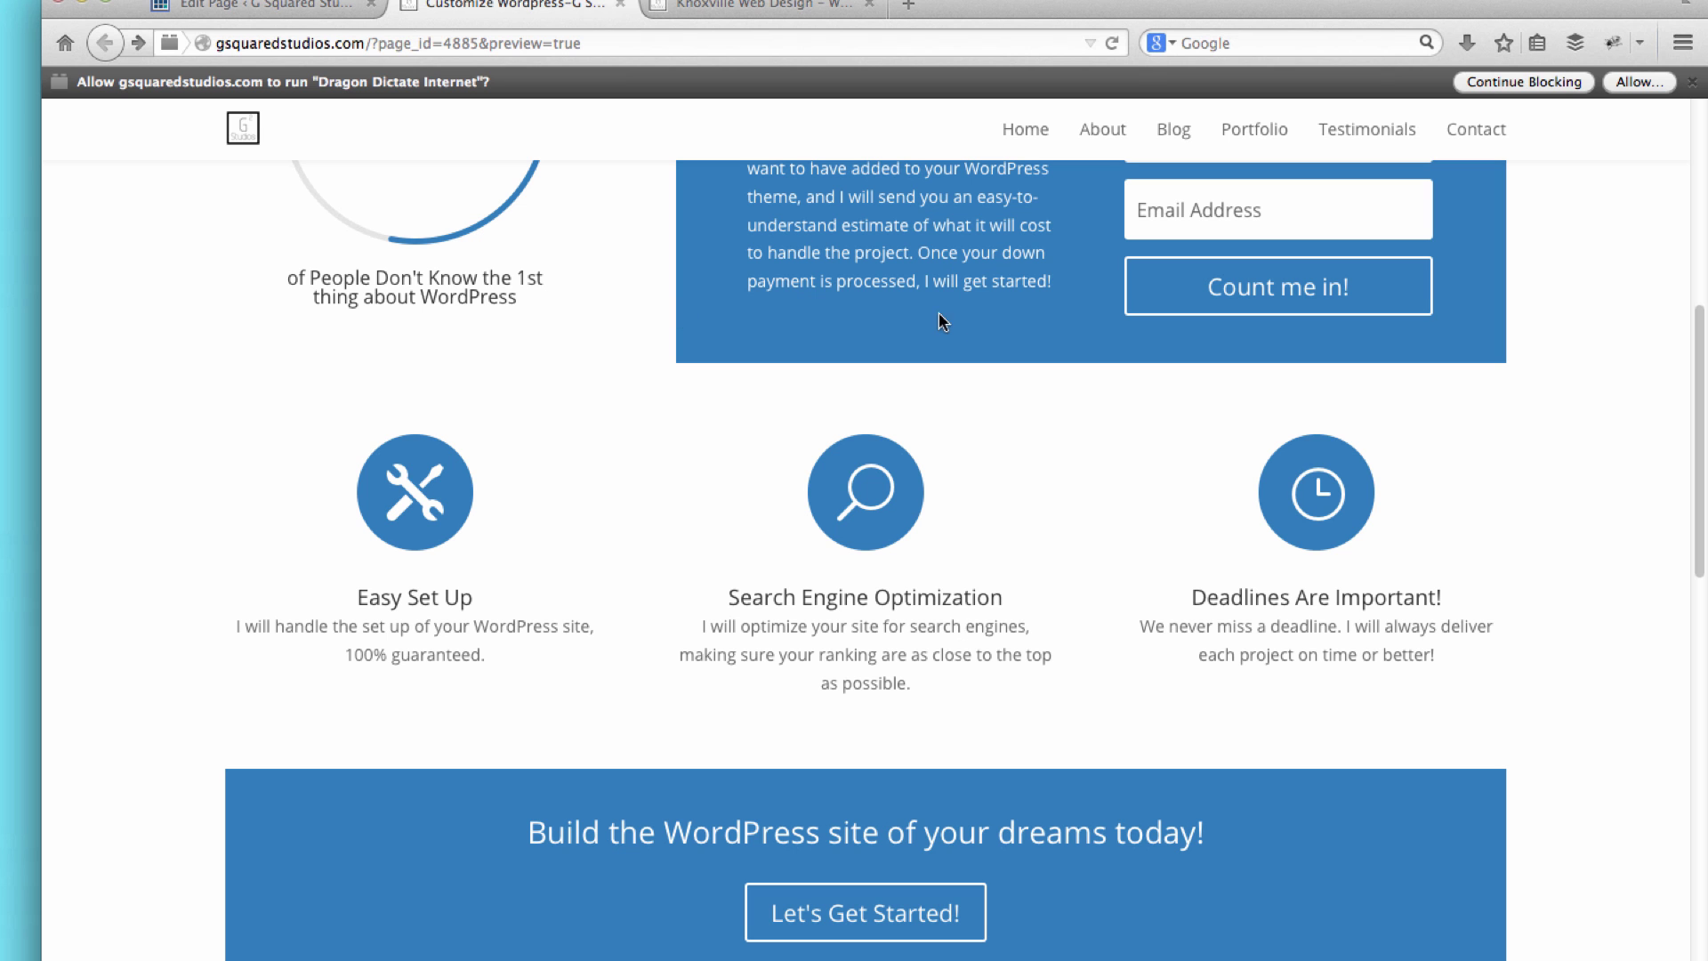
scroll(684, 448, "up", 7)
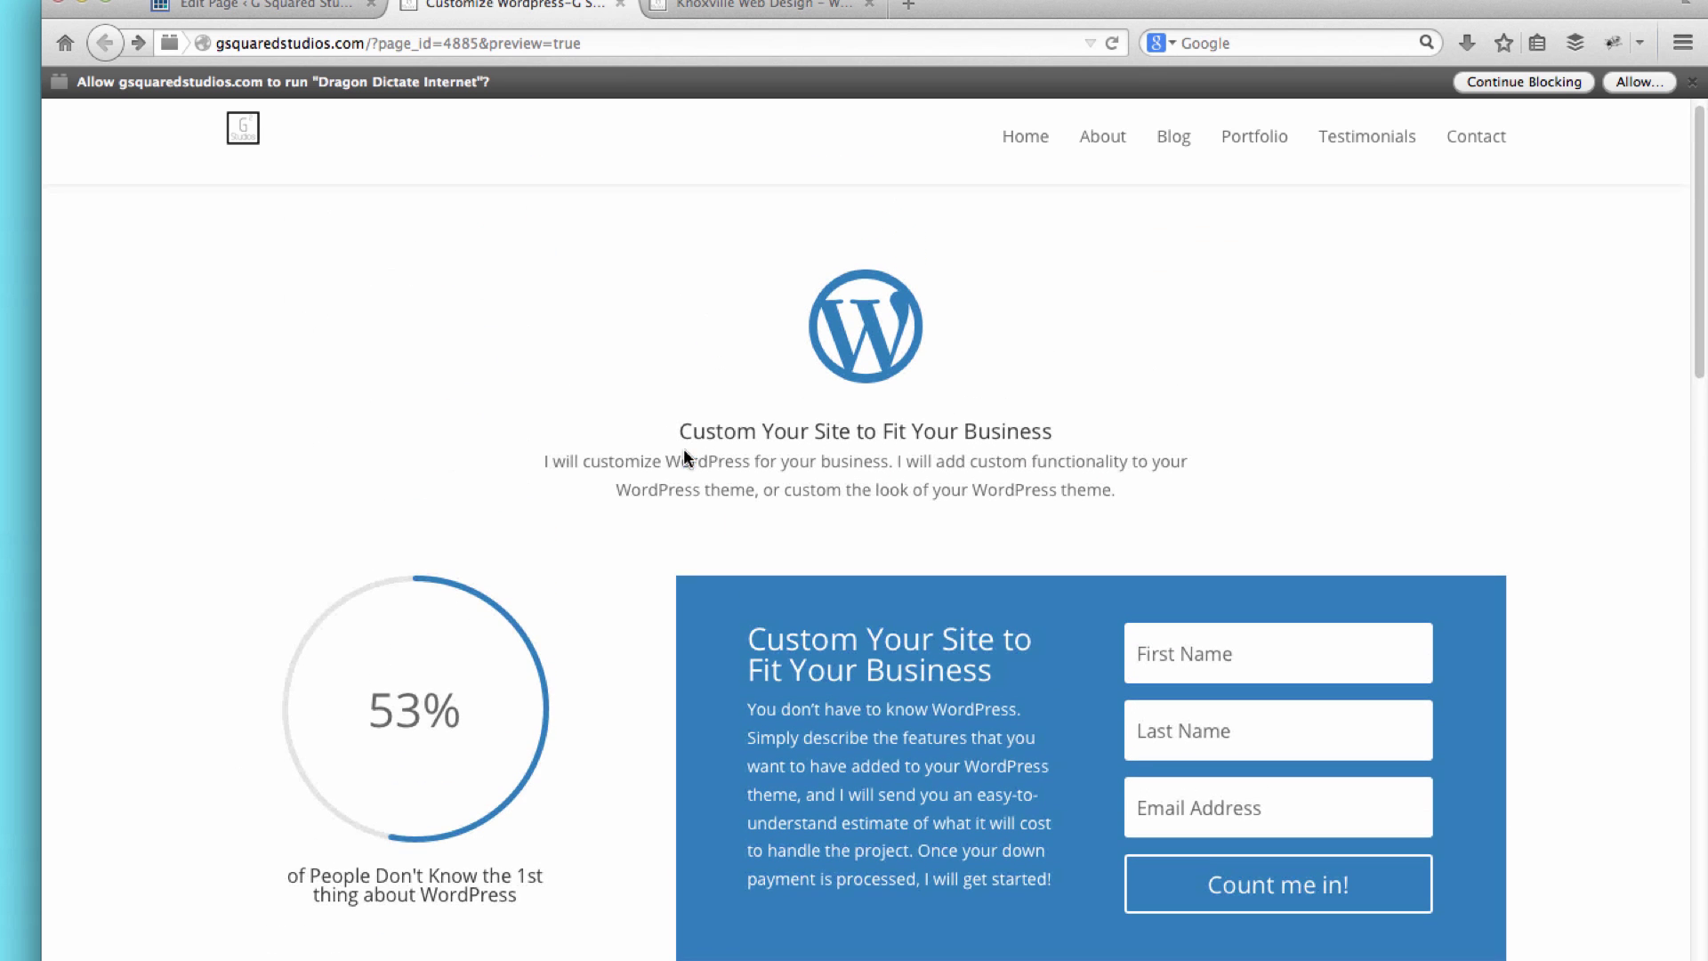
scroll(800, 414, "down", 7)
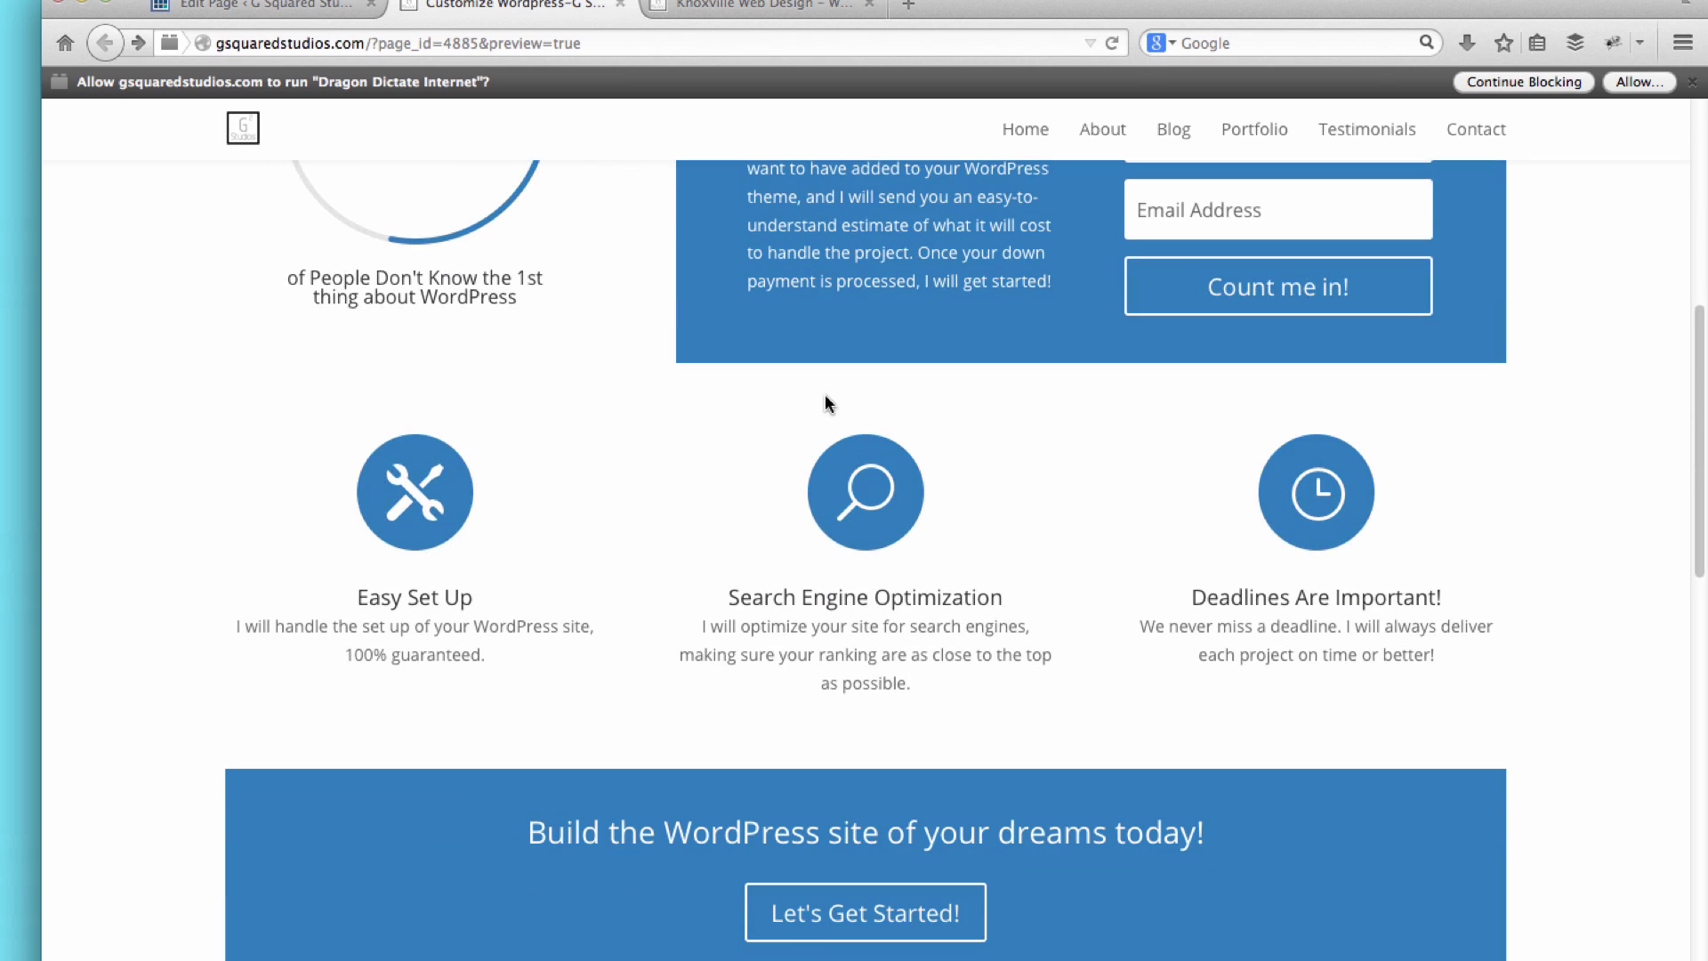
scroll(1050, 427, "down", 9)
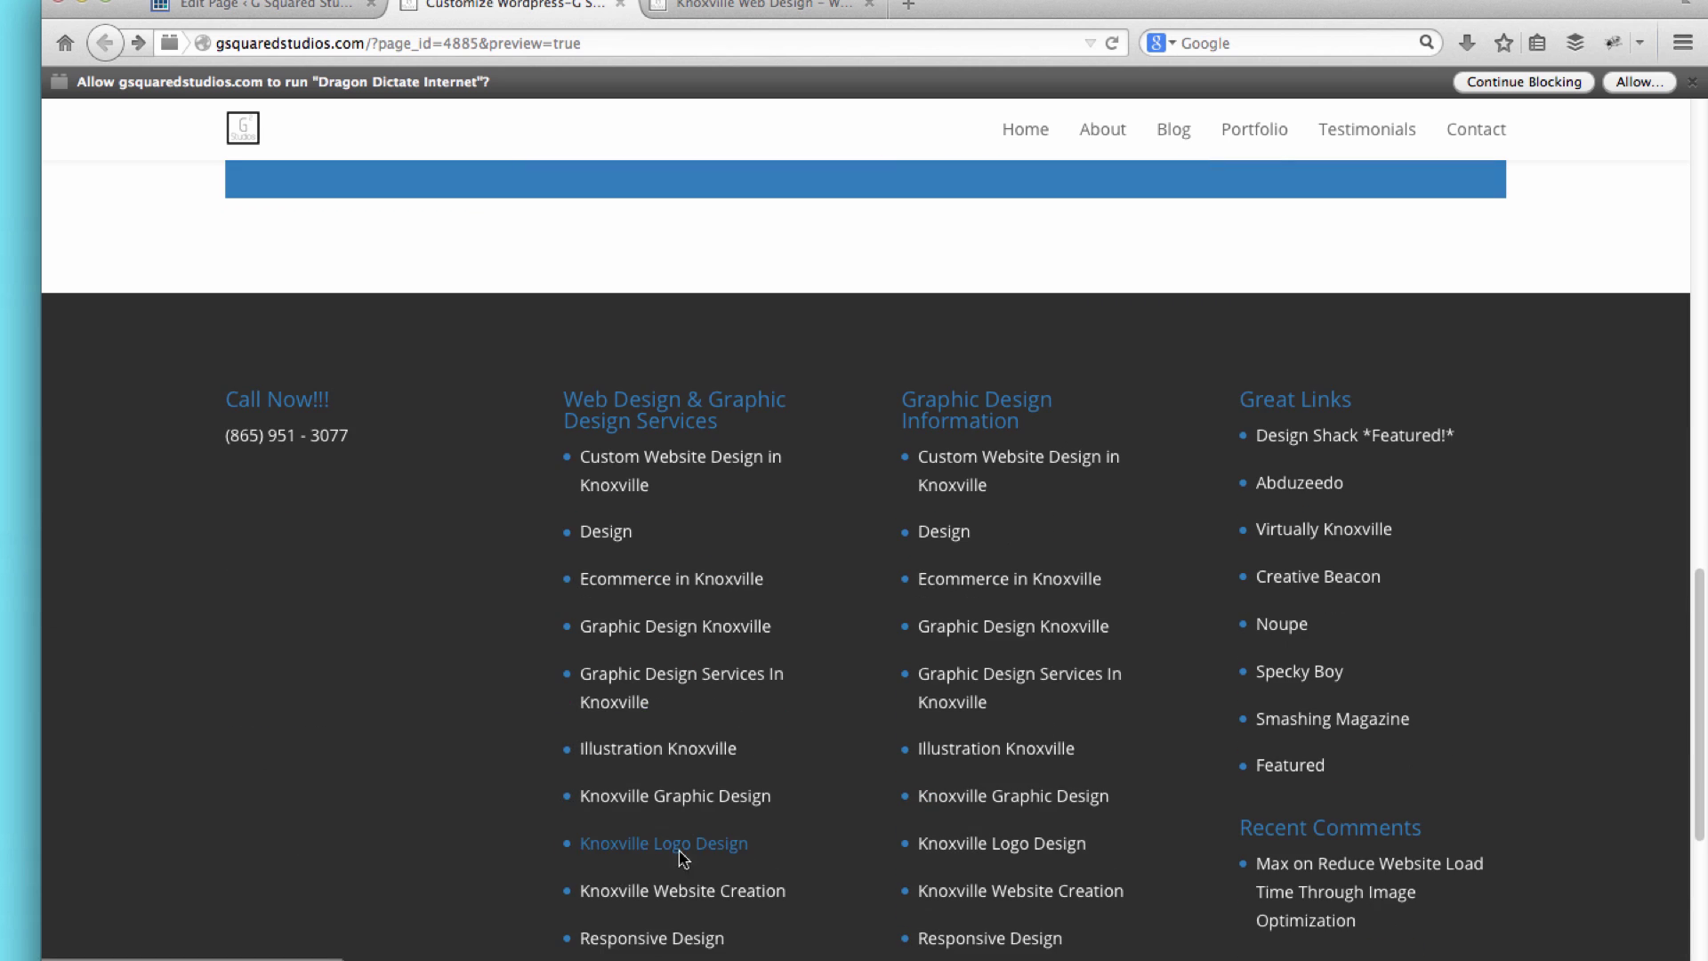
scroll(699, 707, "up", 7)
scroll(694, 700, "up", 9)
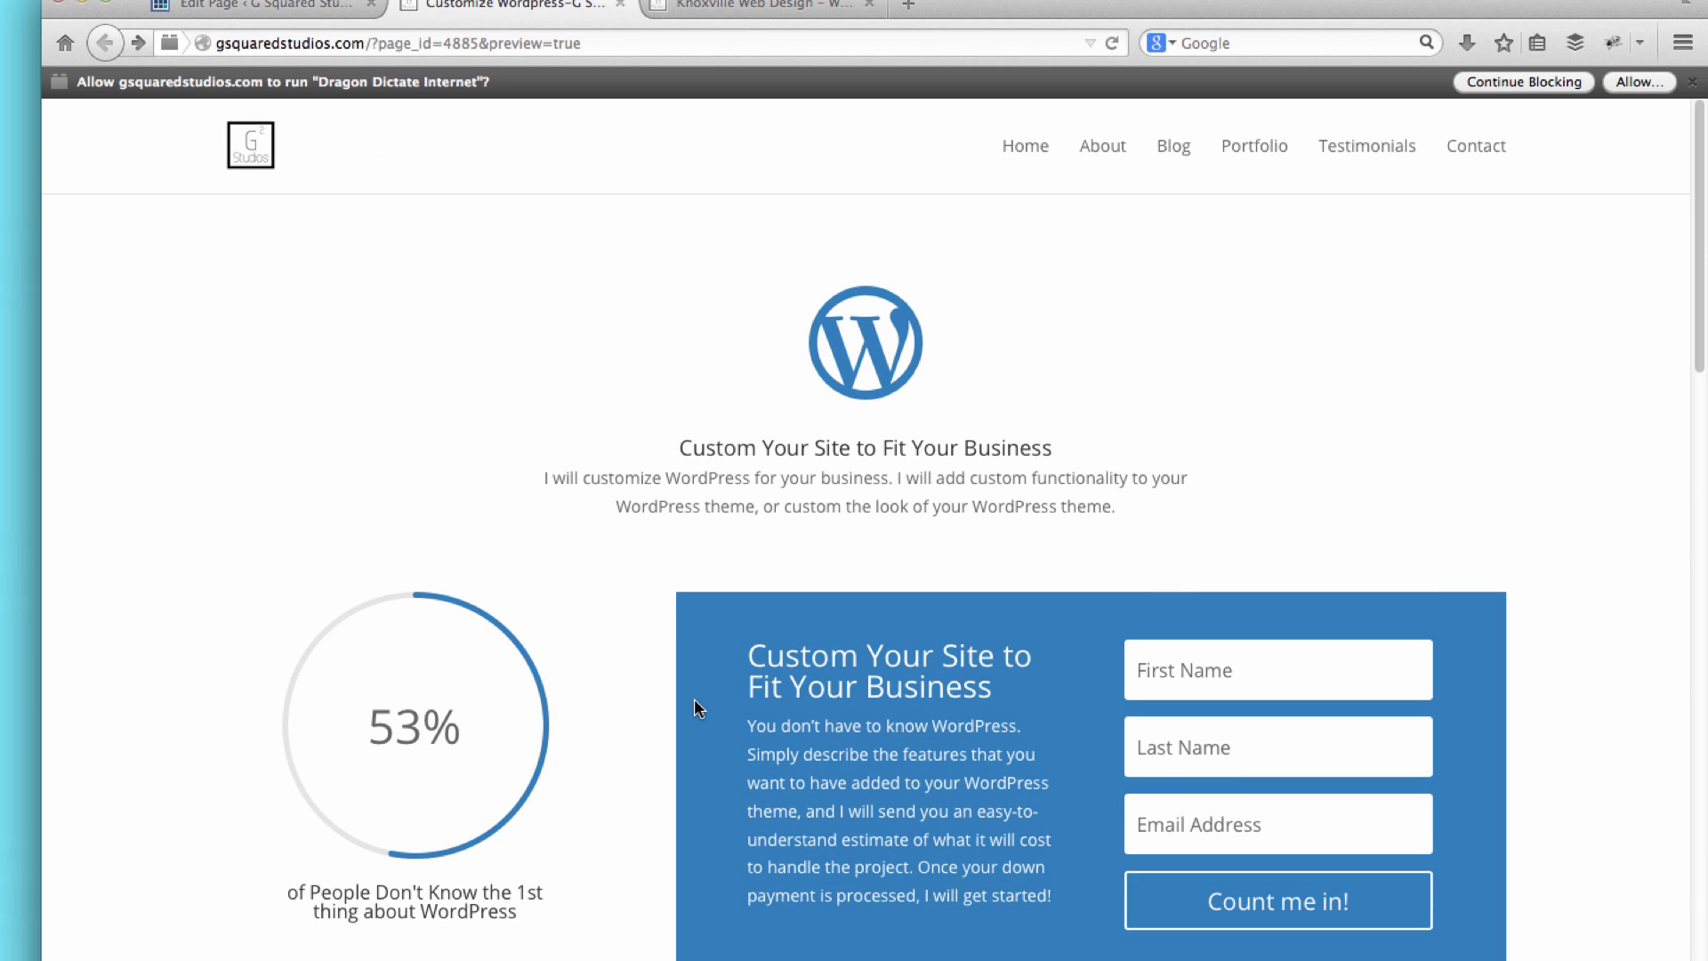